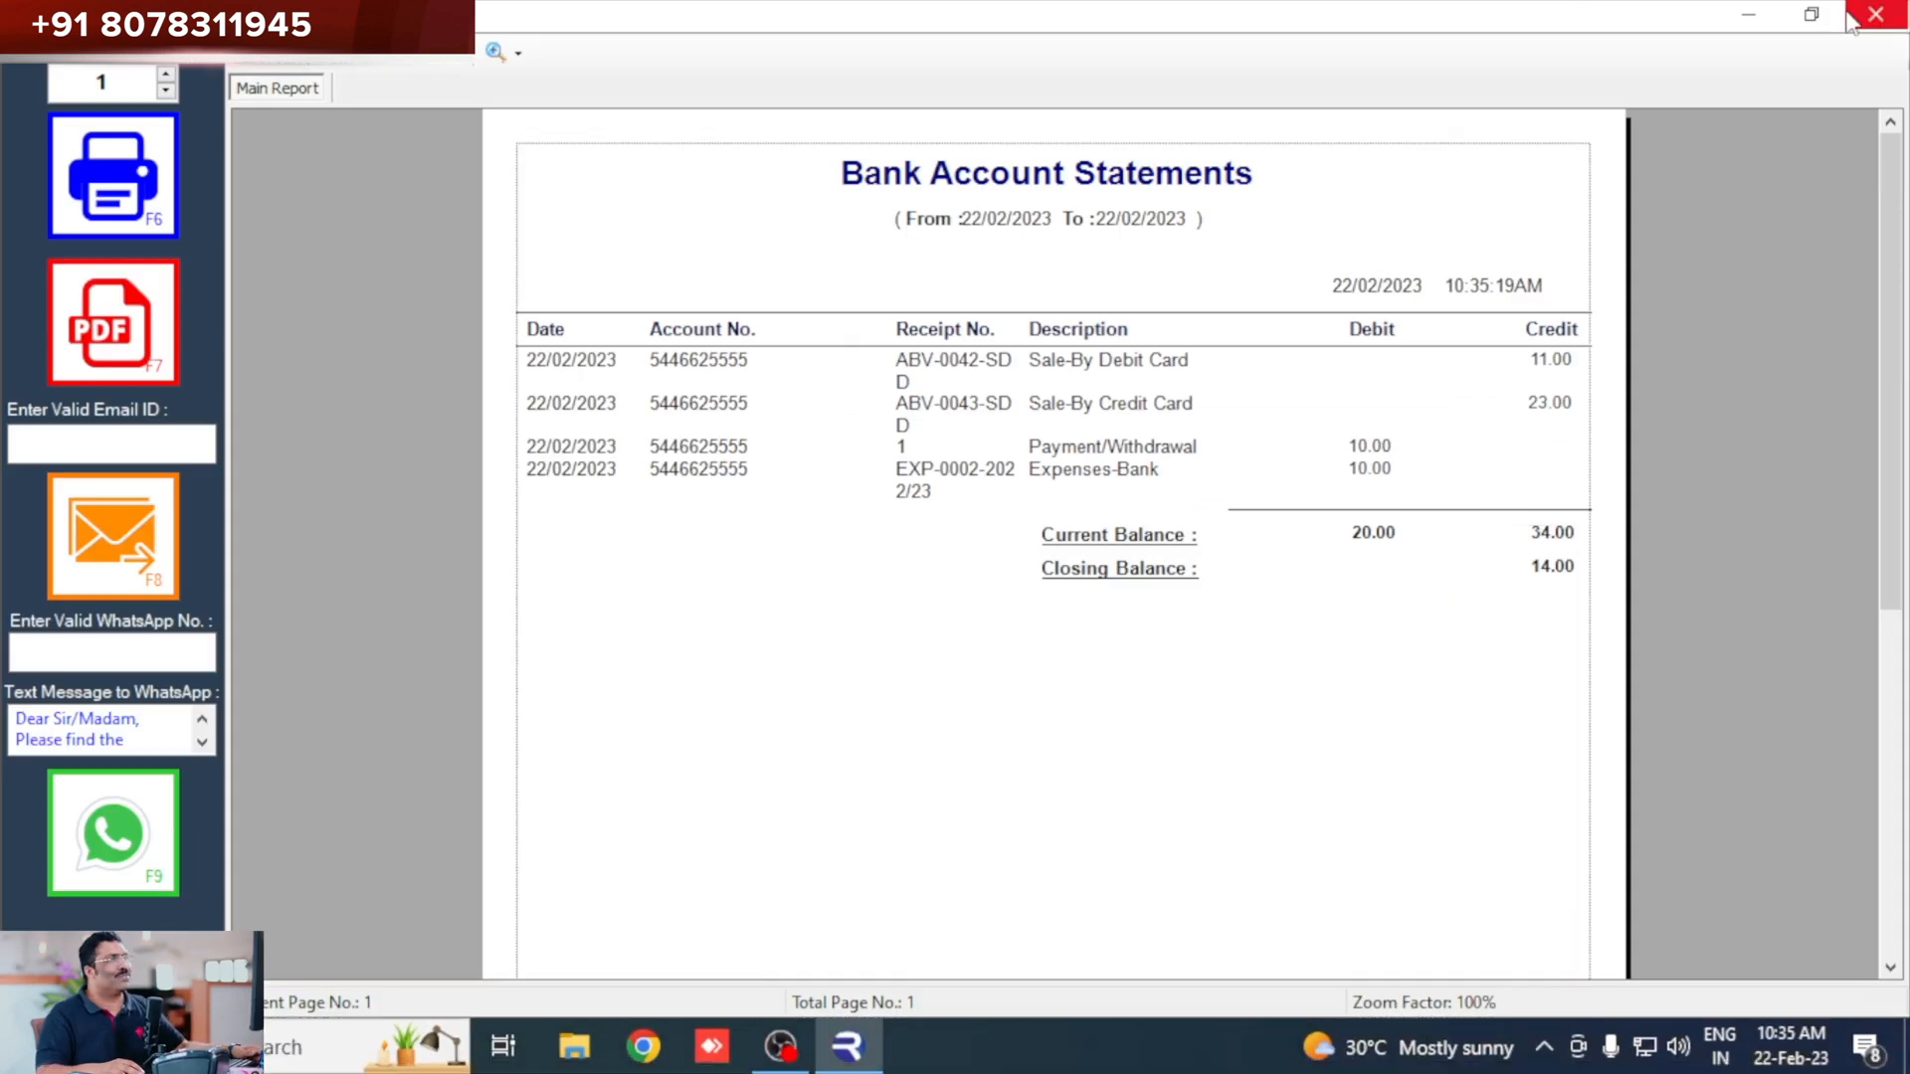
# Start a new POS sale and add one SAKKARAI 250g to the bill.
pyautogui.click(1877, 16)
pyautogui.click(1365, 363)
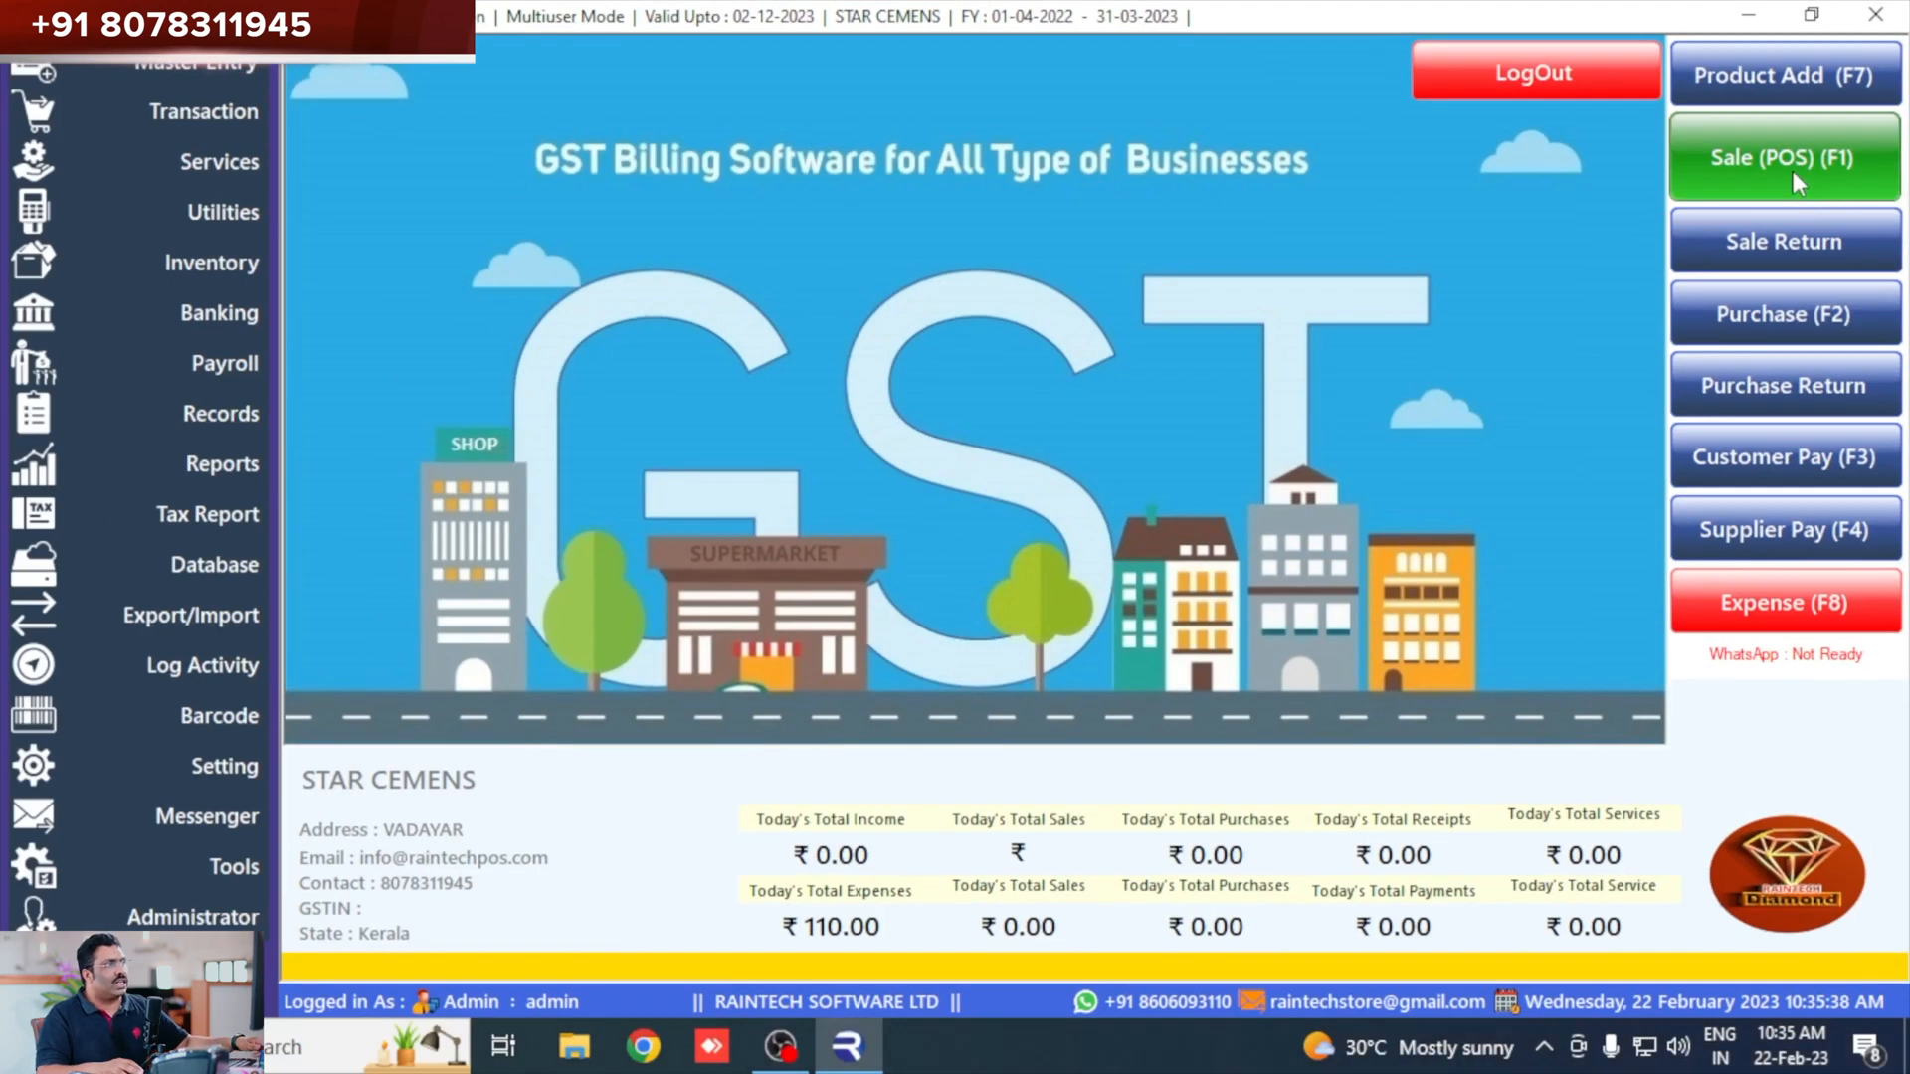
pyautogui.click(1681, 169)
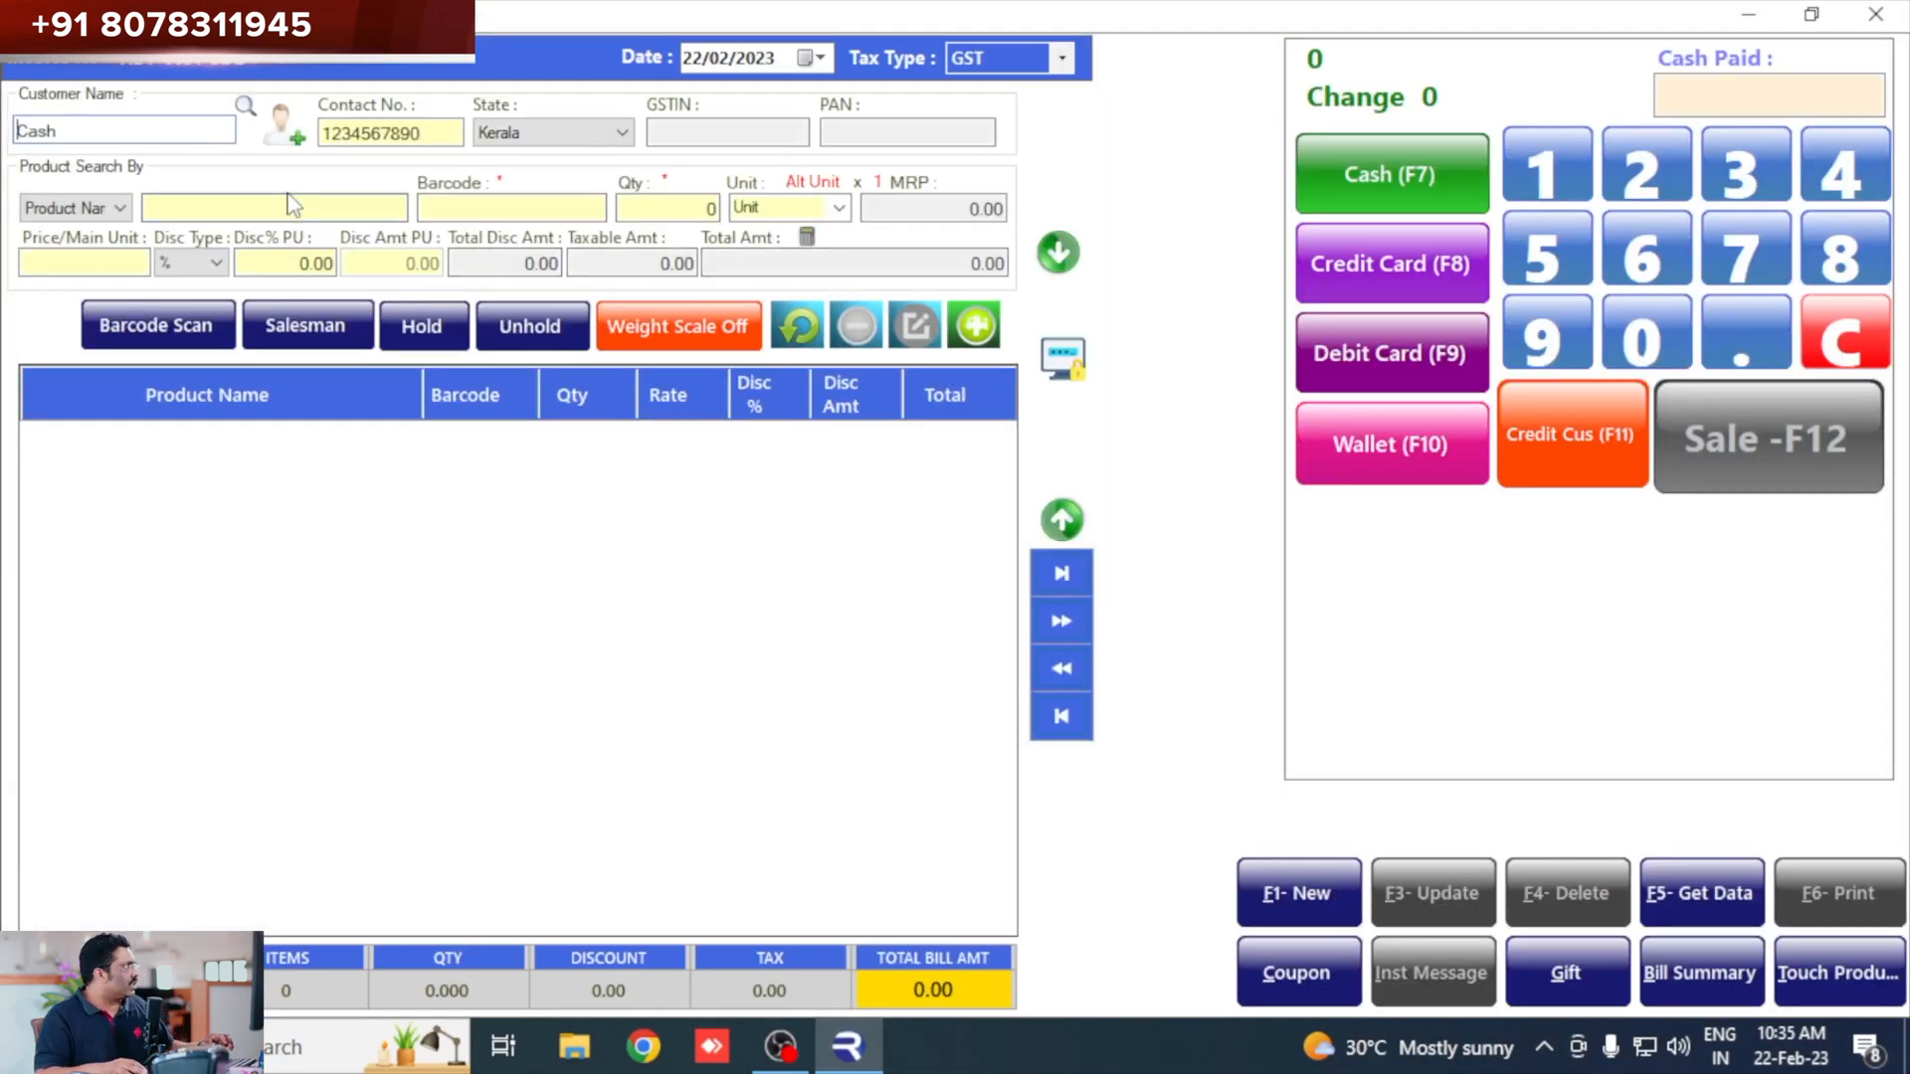
pyautogui.write('S')
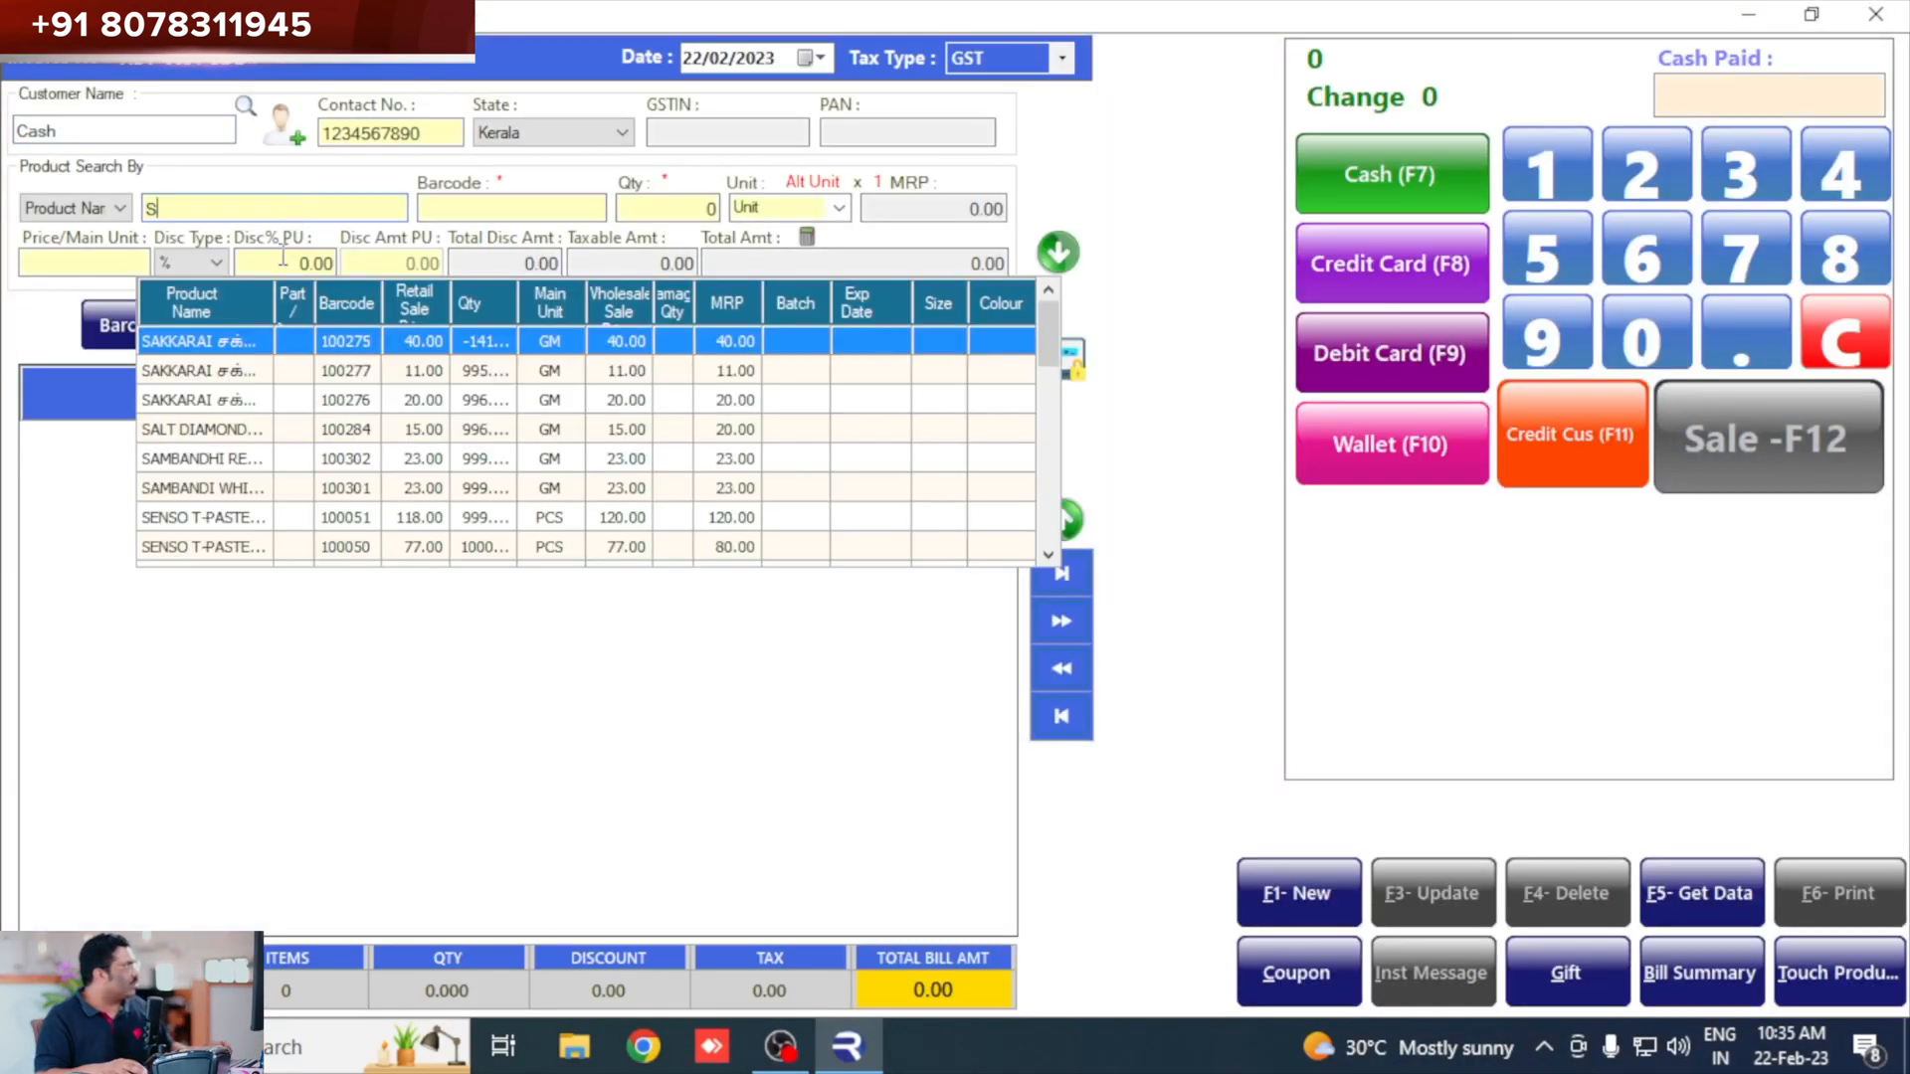
pyautogui.click(217, 376)
pyautogui.click(971, 333)
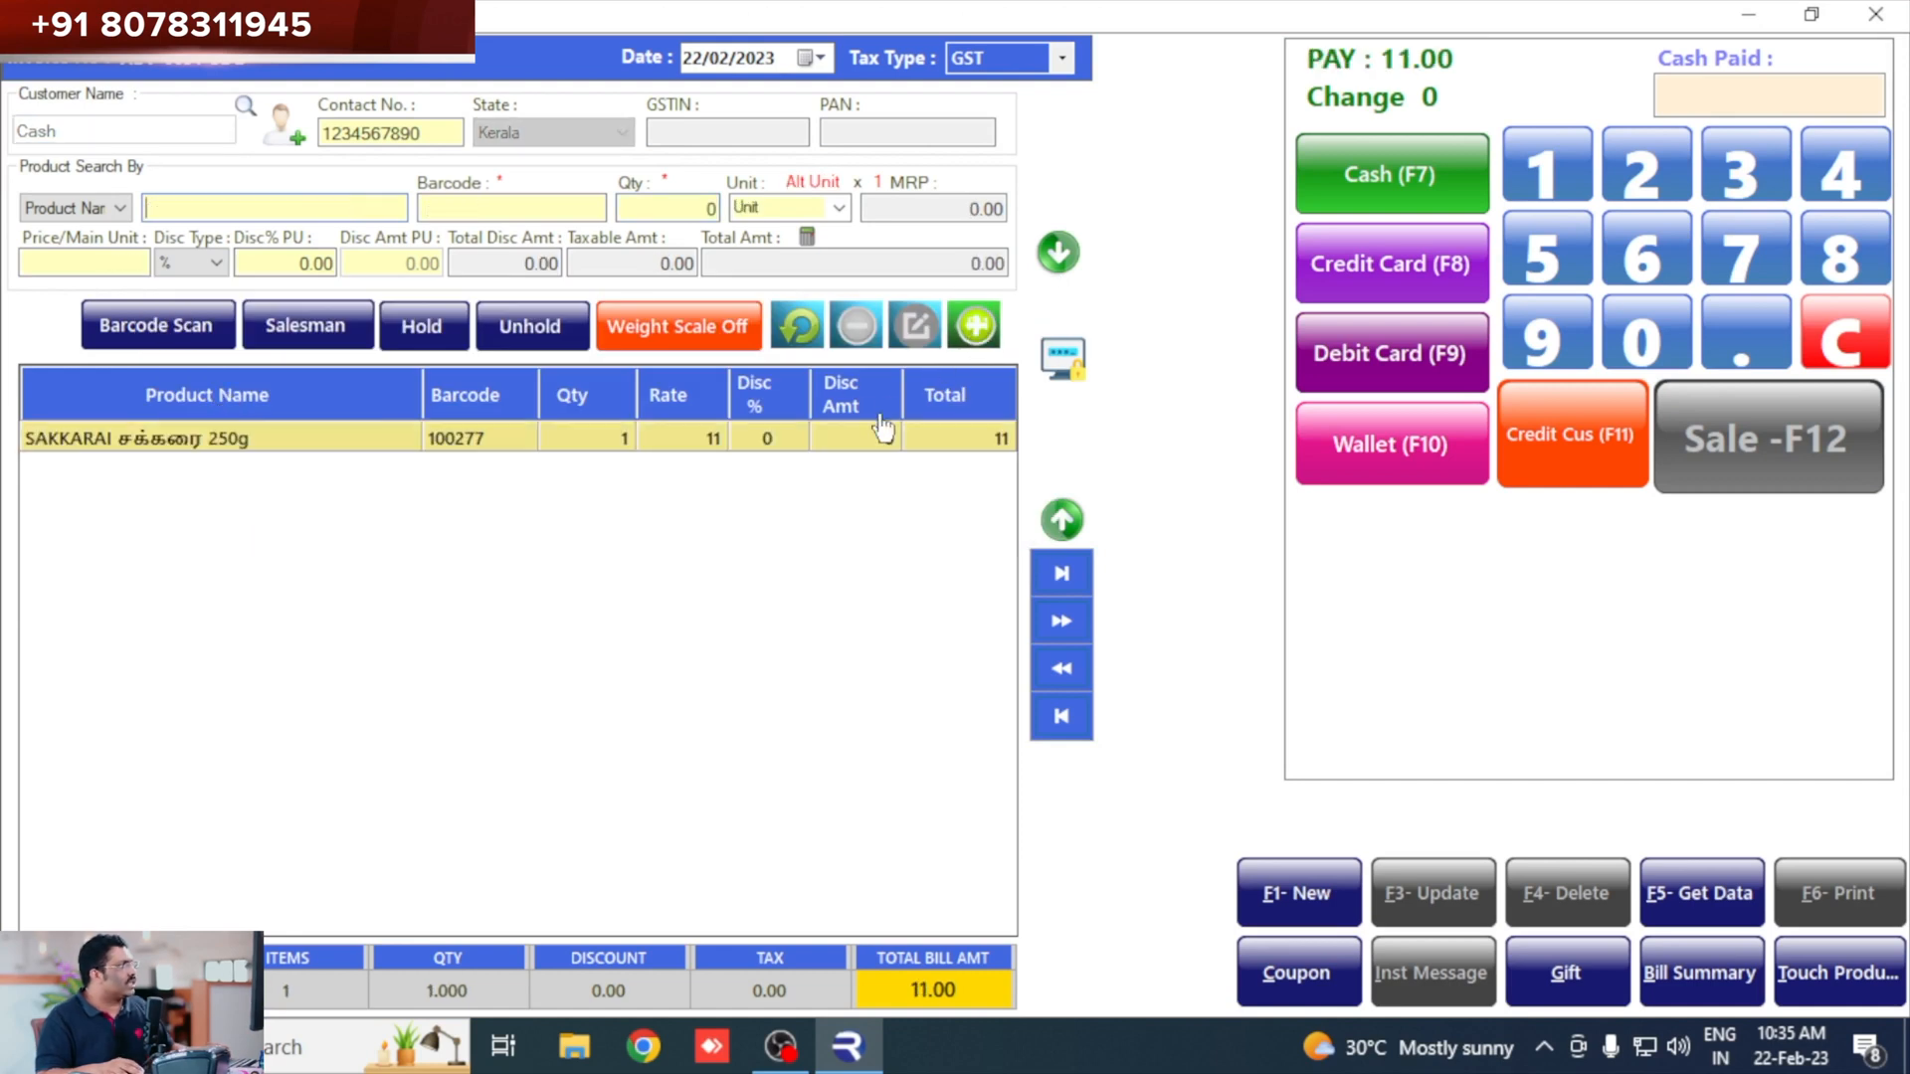
# Add one SAMBANDI WHITE SEED EALLU to the sale with its price set to 1000.
pyautogui.write('S')
pyautogui.click(383, 505)
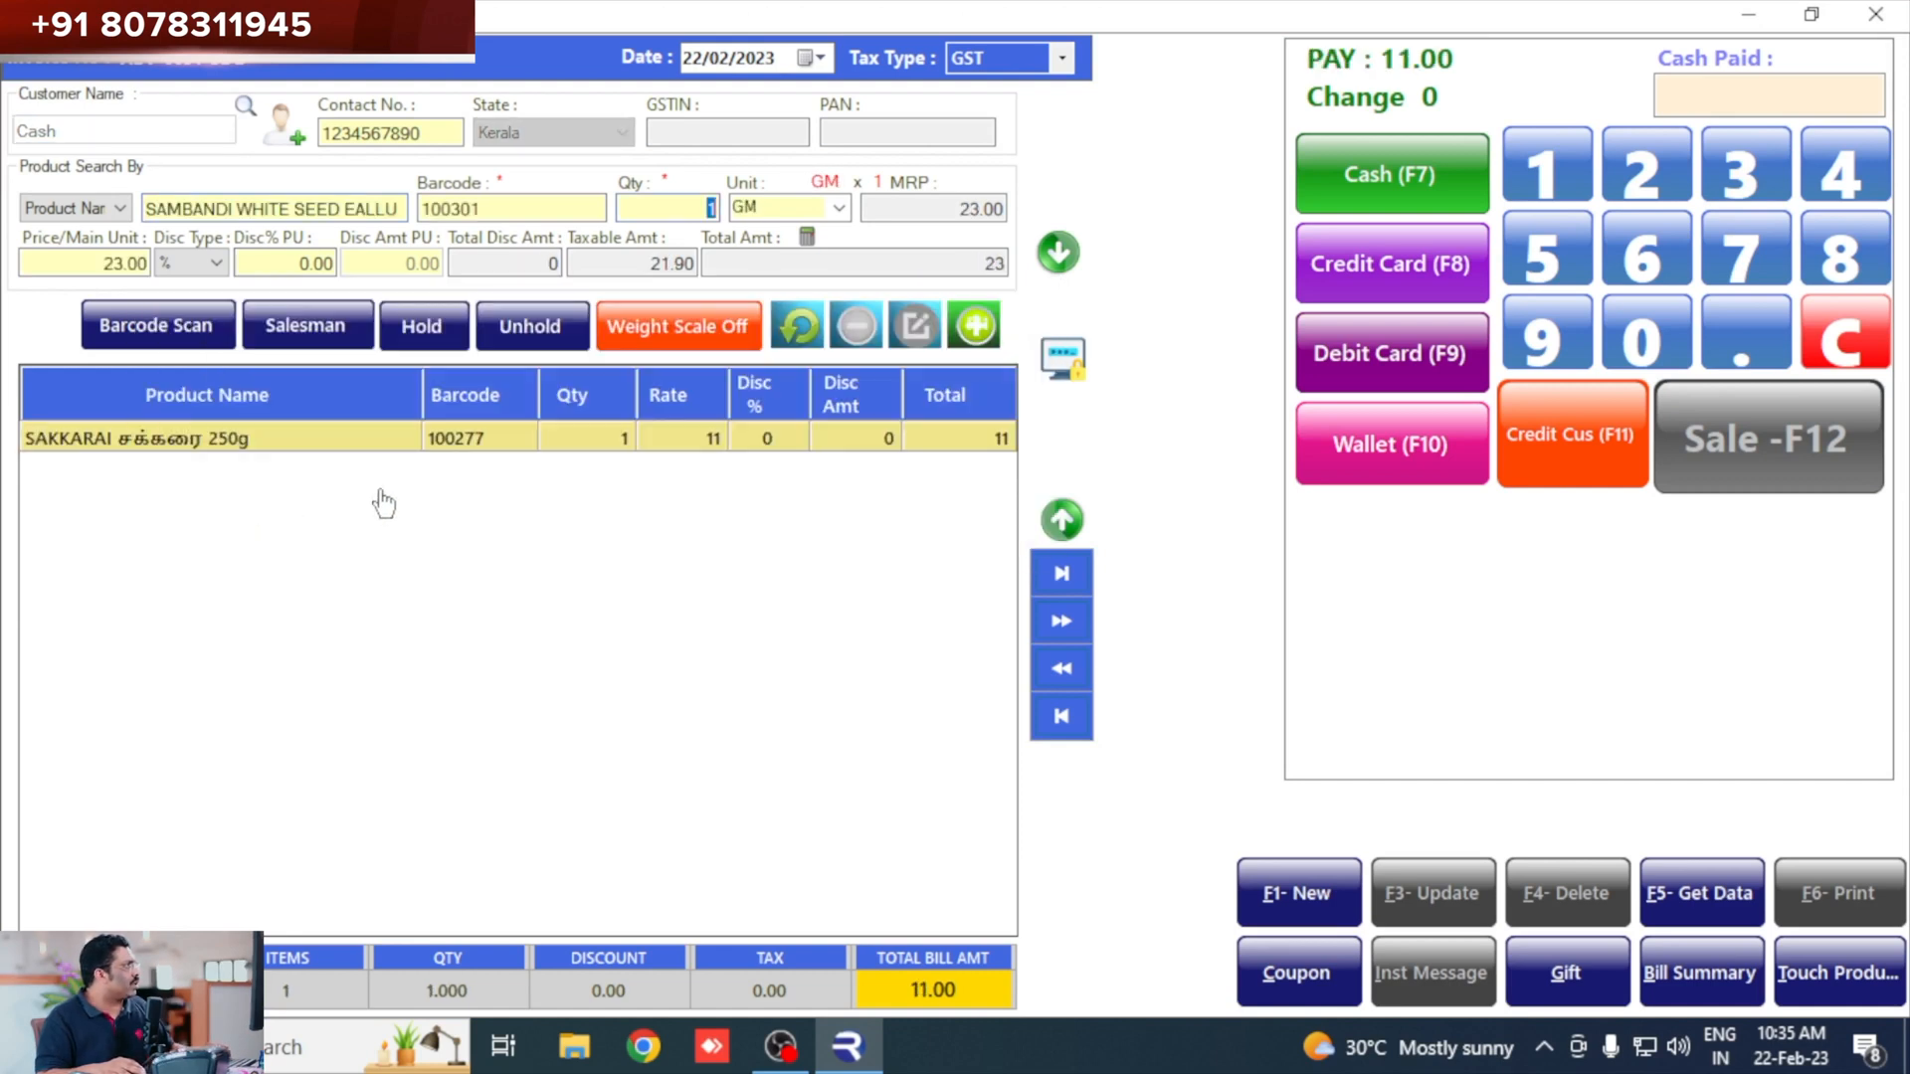
pyautogui.click(100, 264)
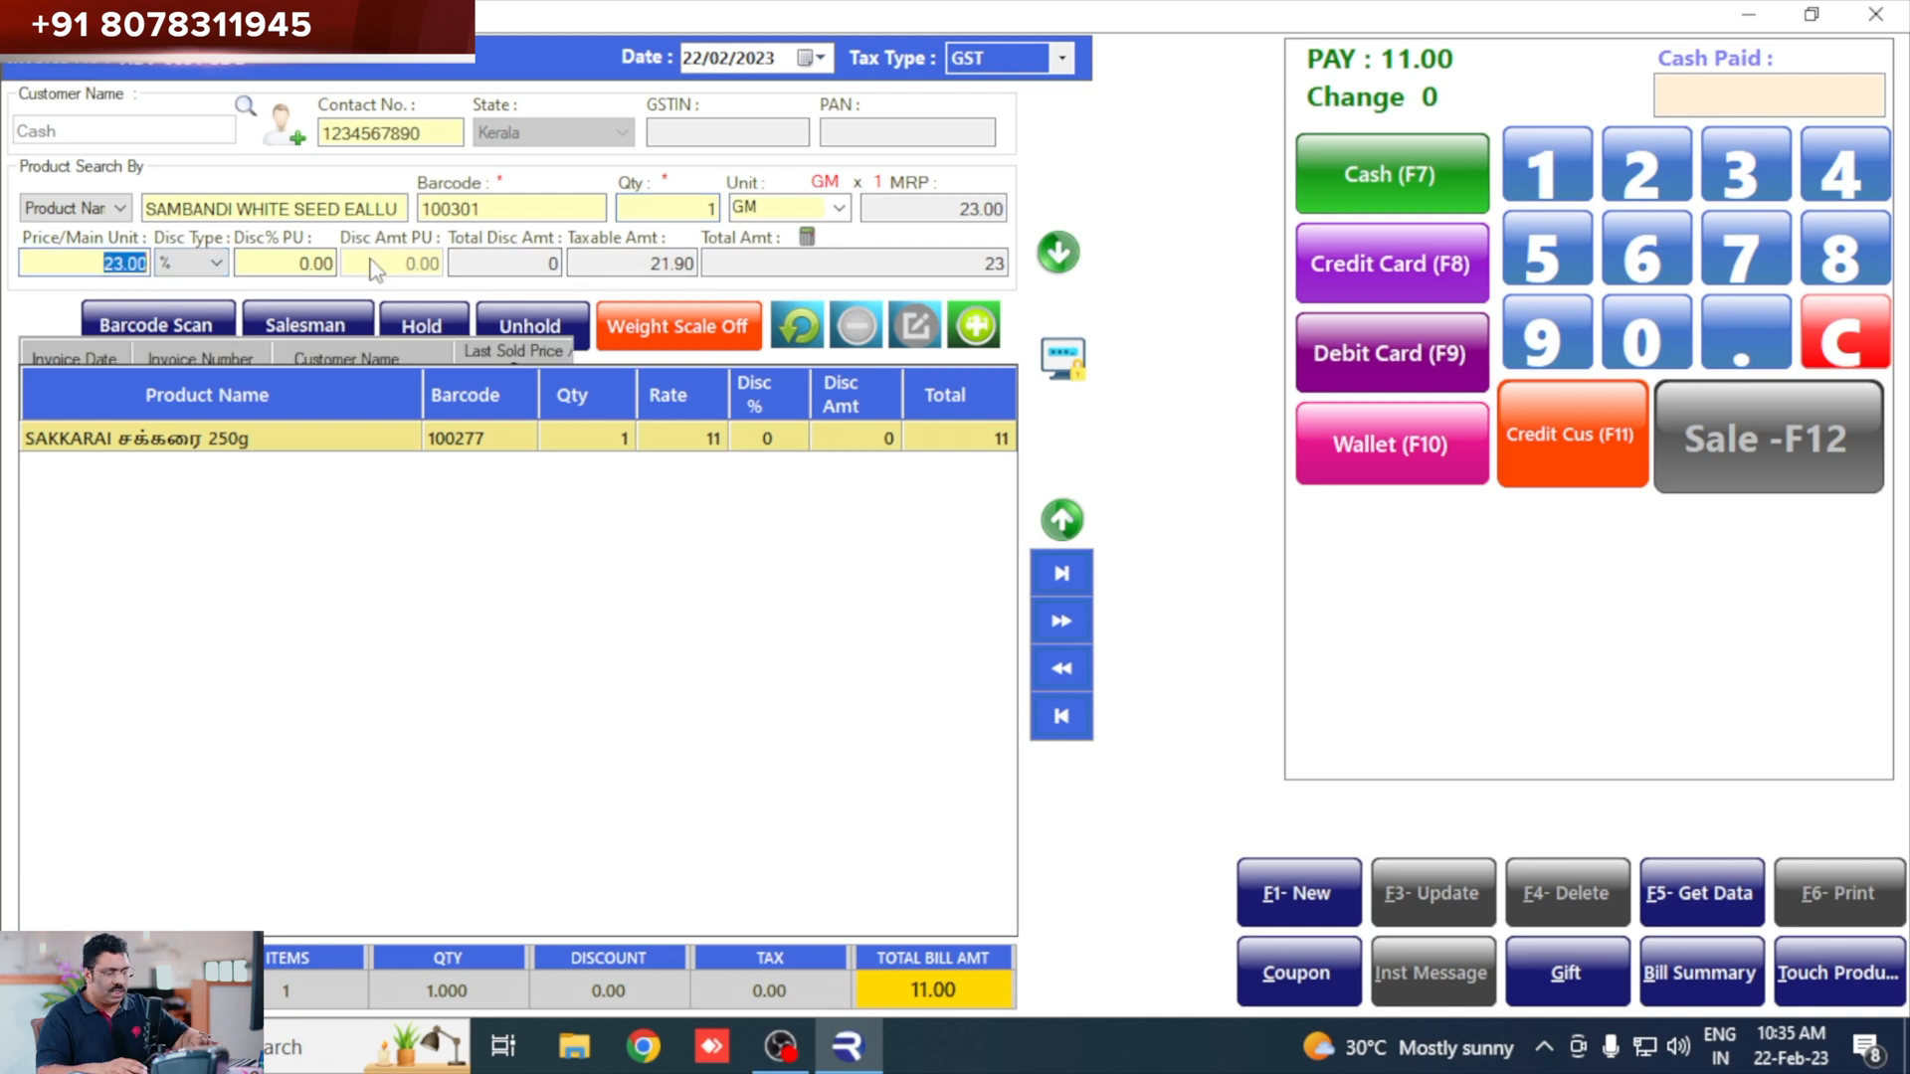
pyautogui.write('10')
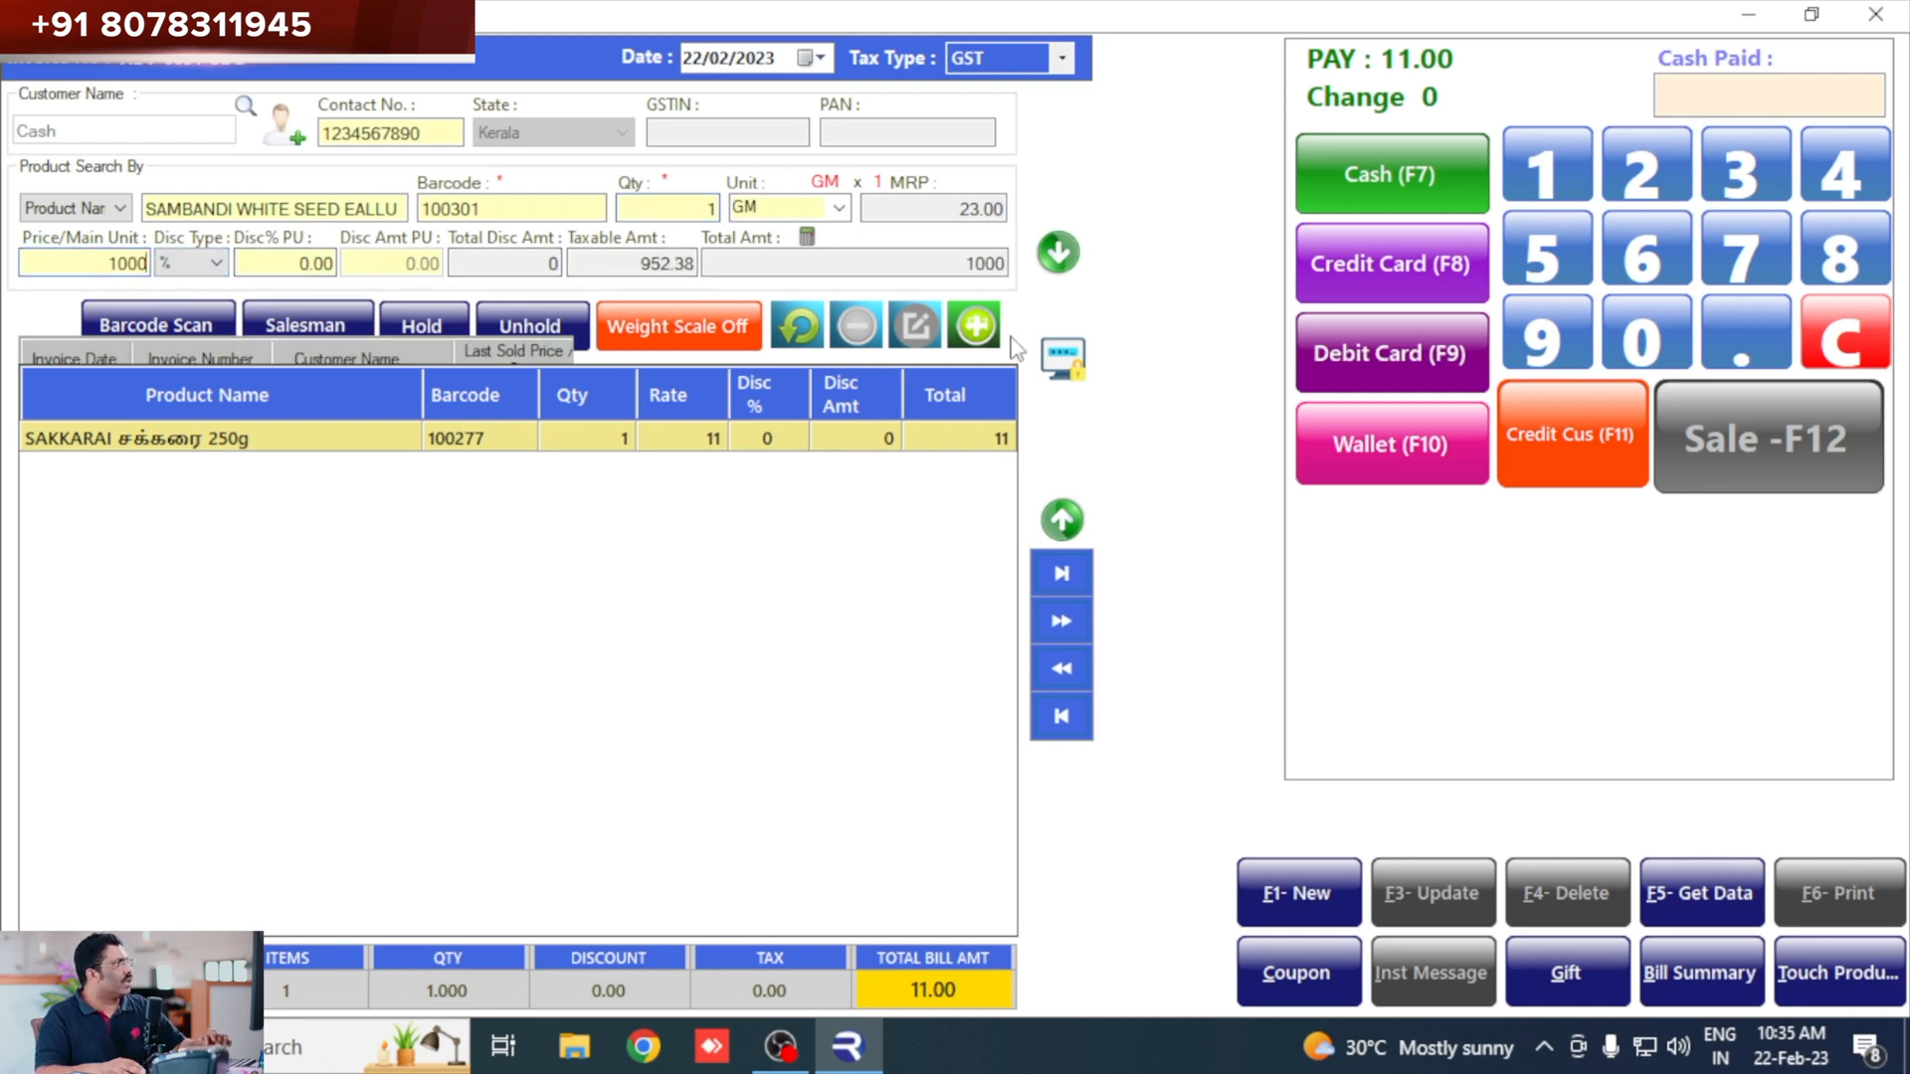
pyautogui.click(977, 331)
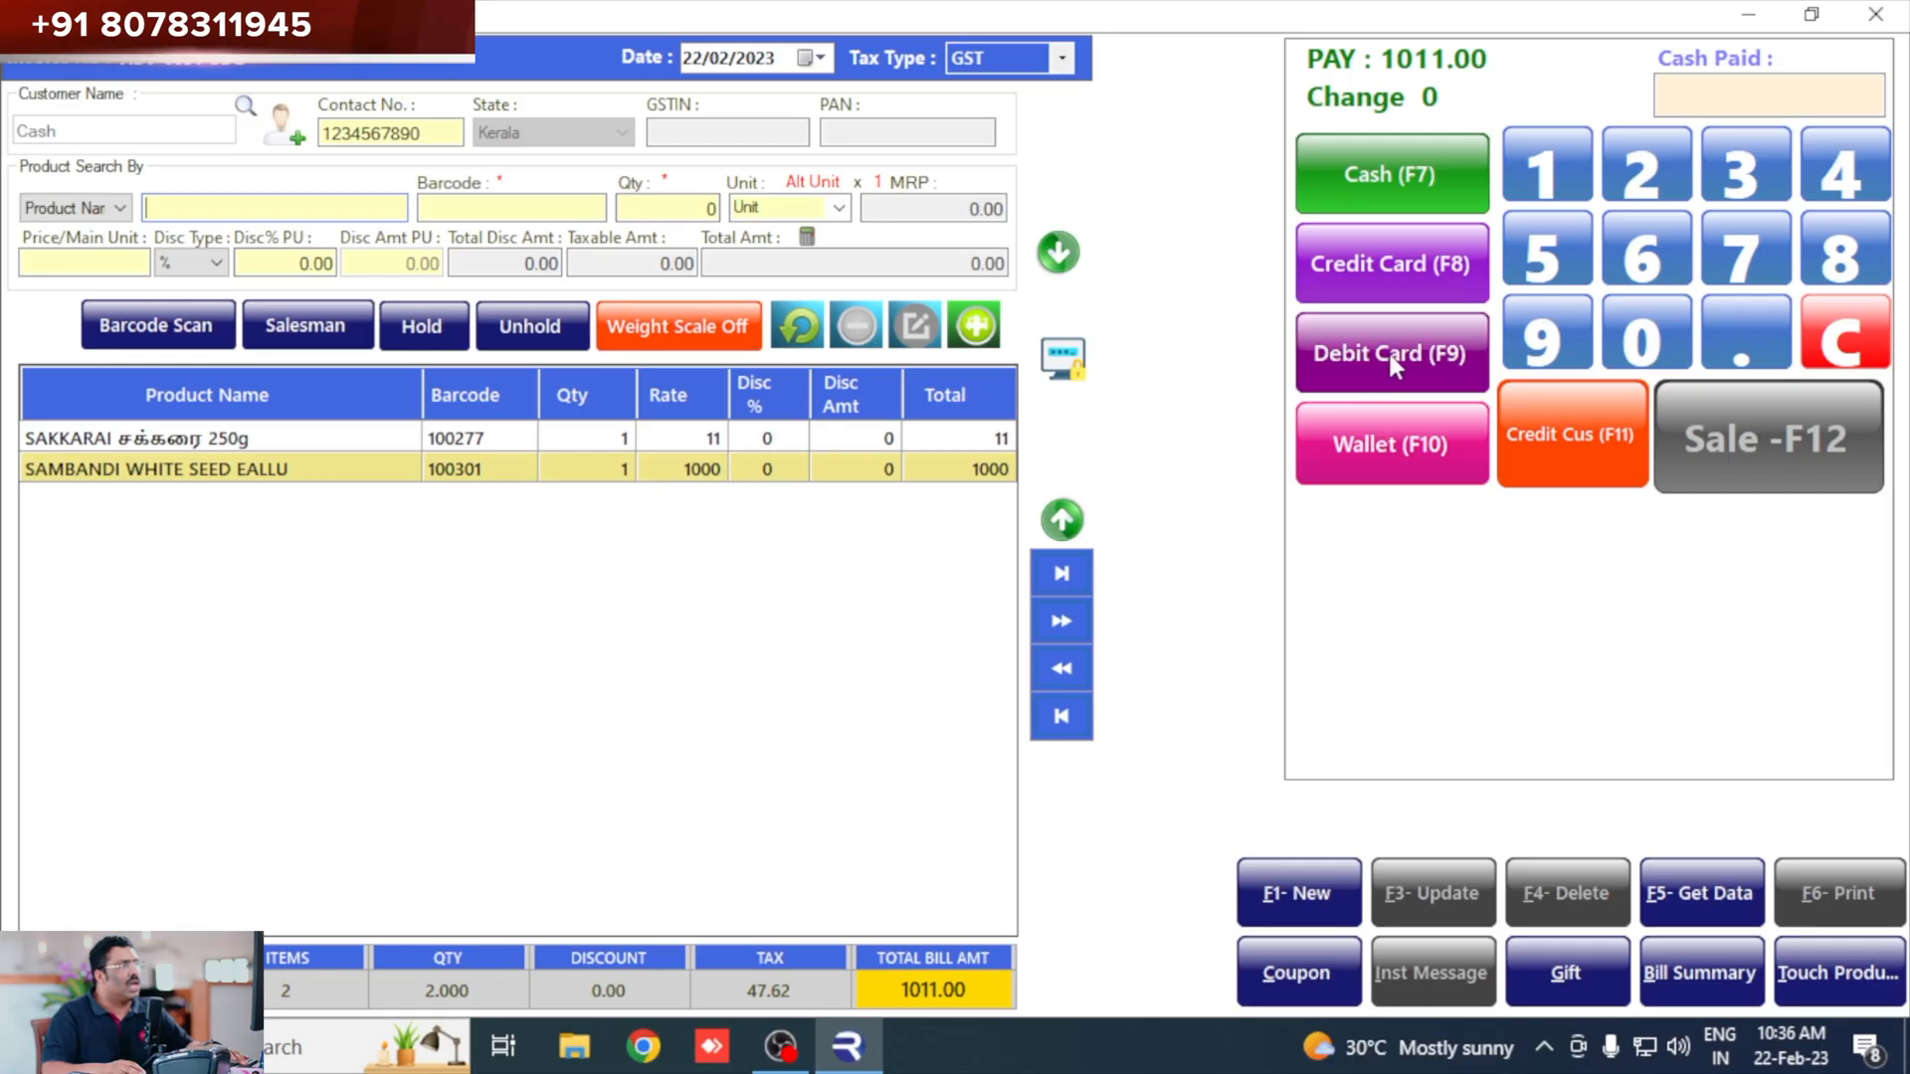
# Save the sale as a debit card payment to the bank account and print the sales invoice.
pyautogui.click(1387, 350)
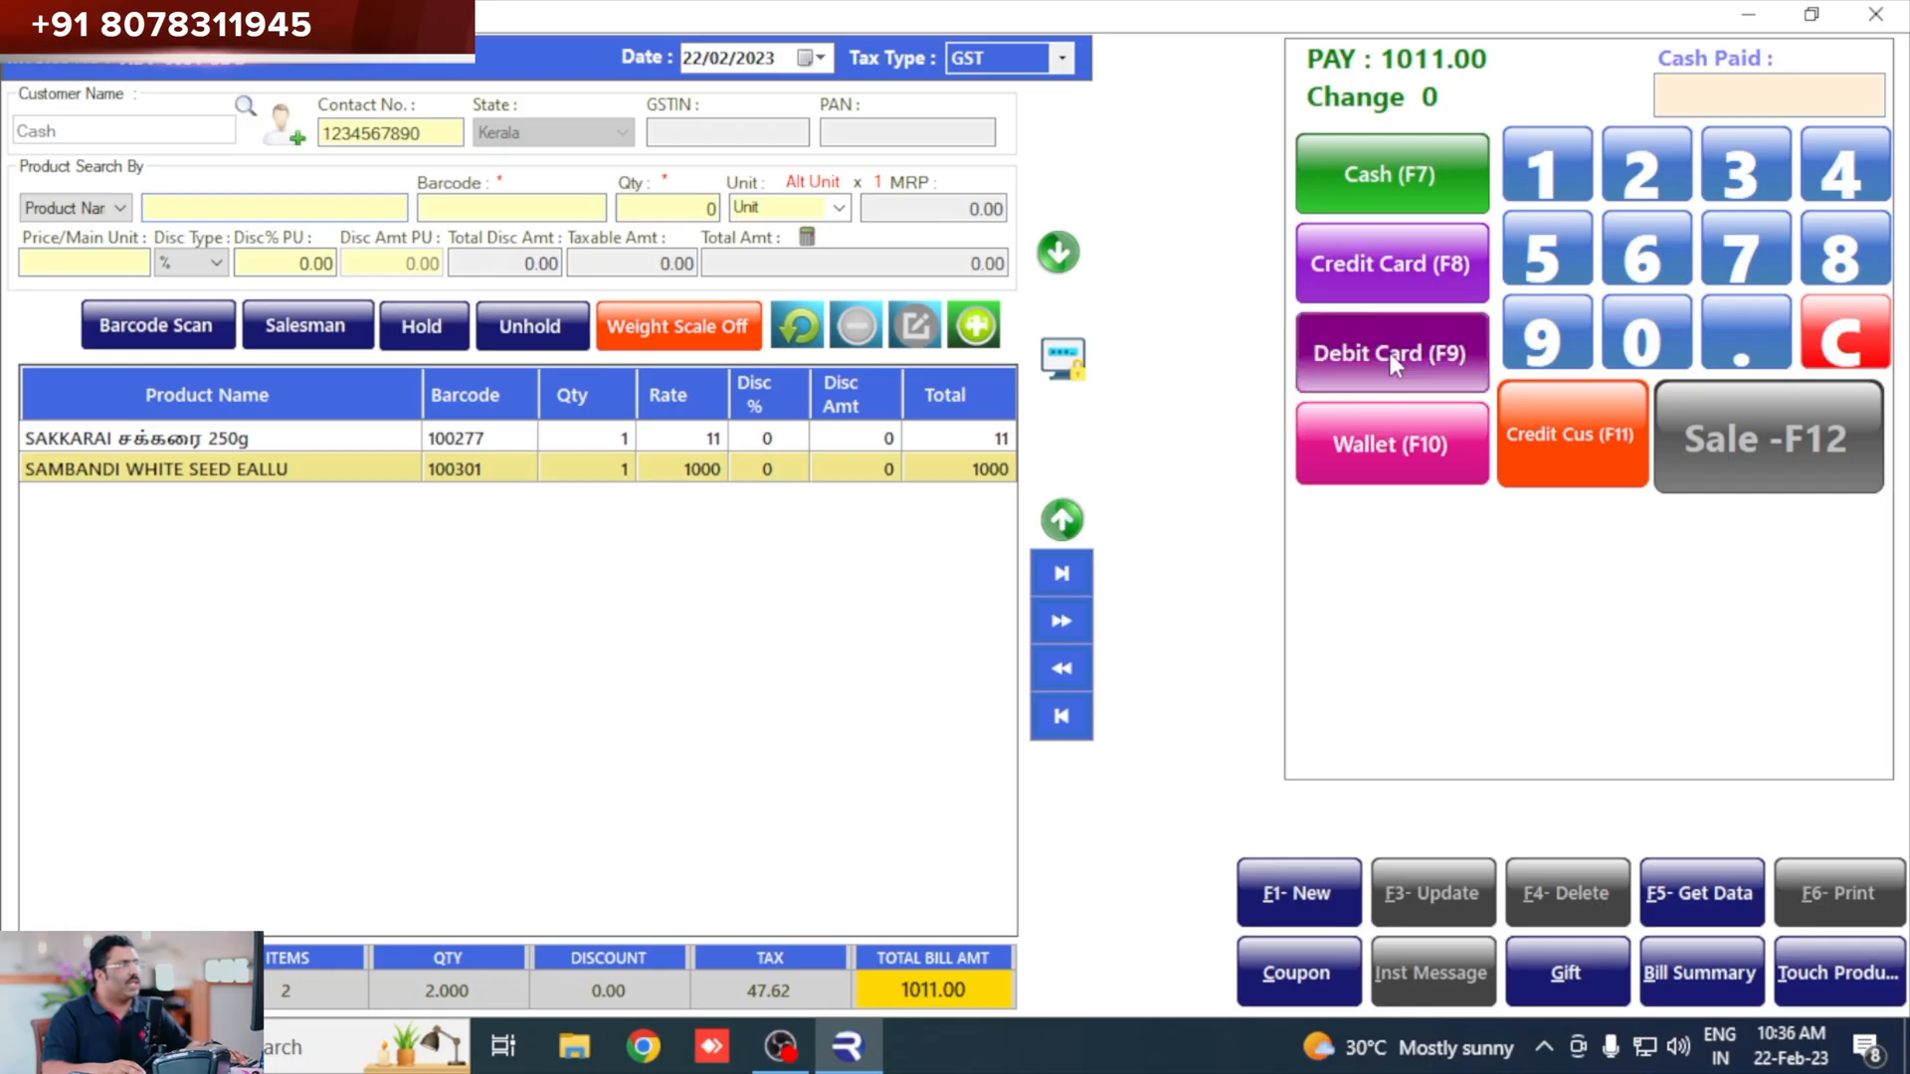
pyautogui.click(434, 409)
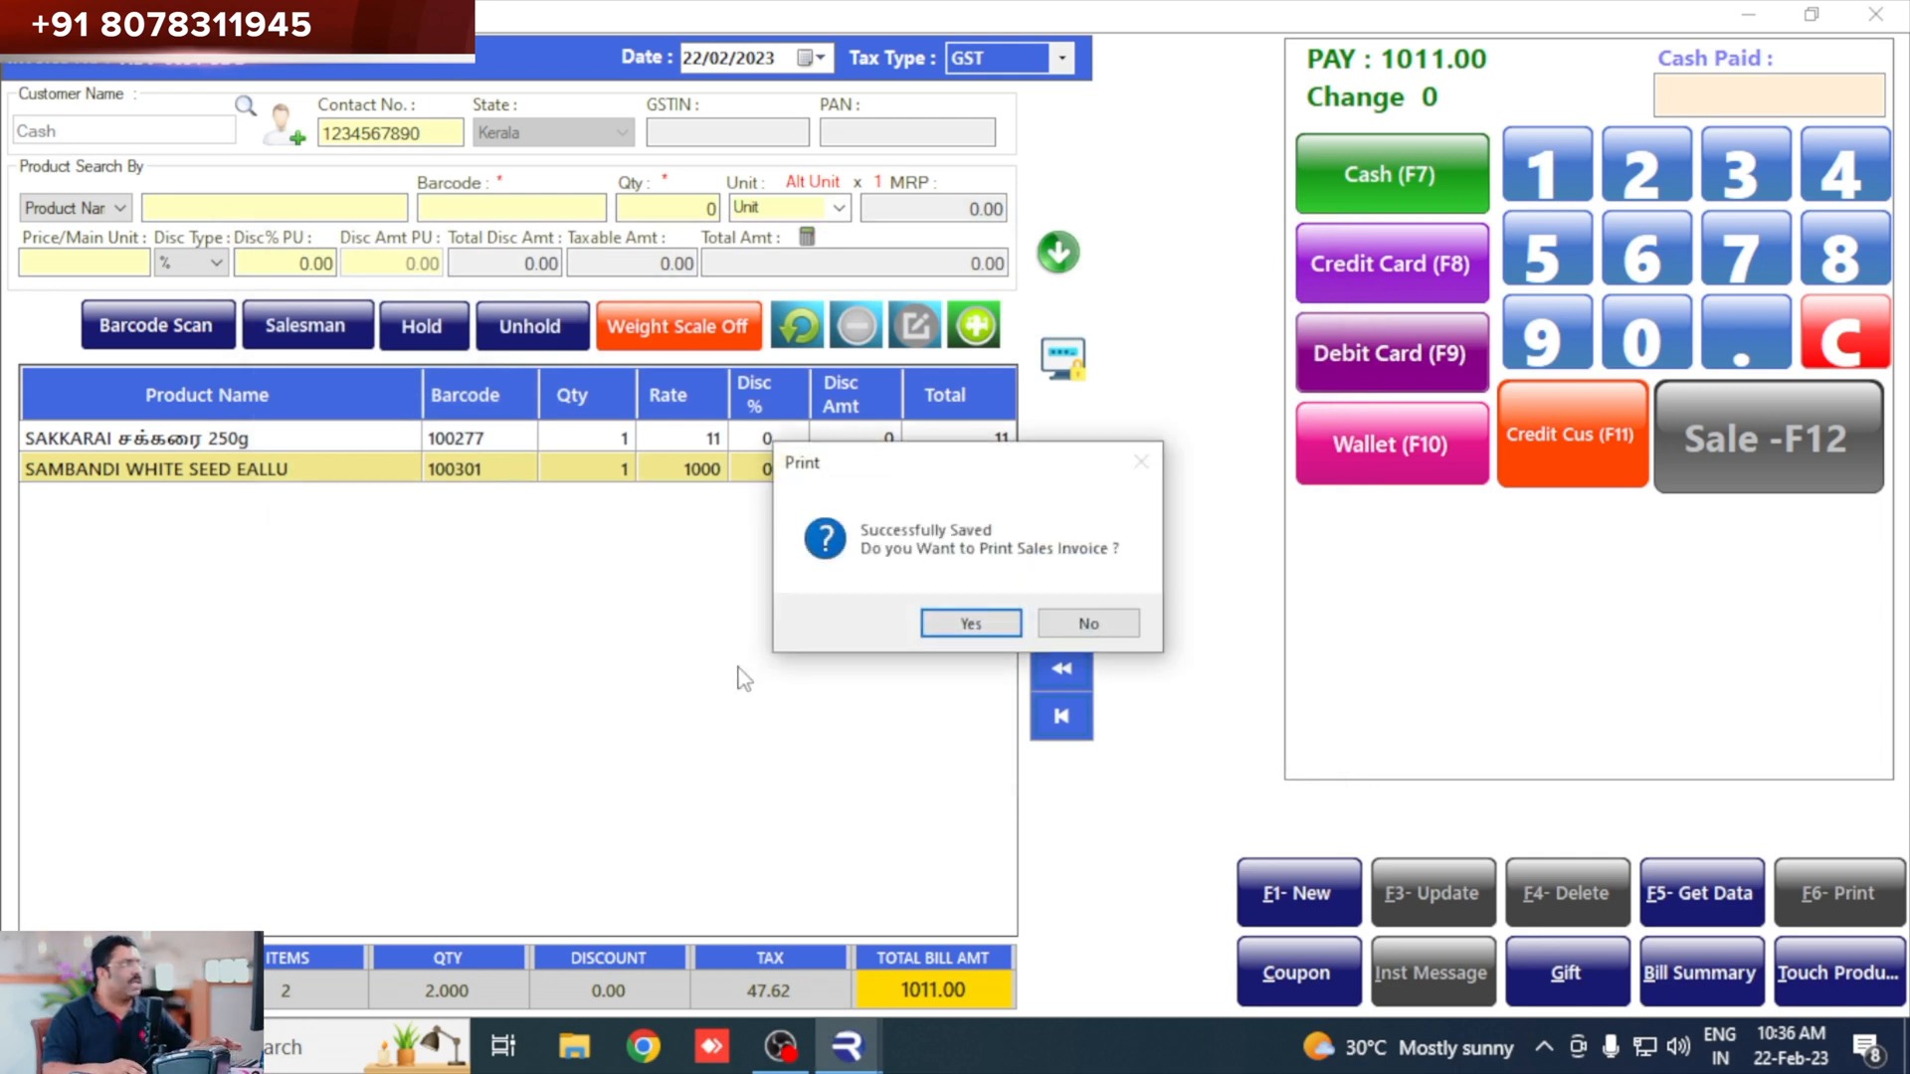
pyautogui.click(968, 624)
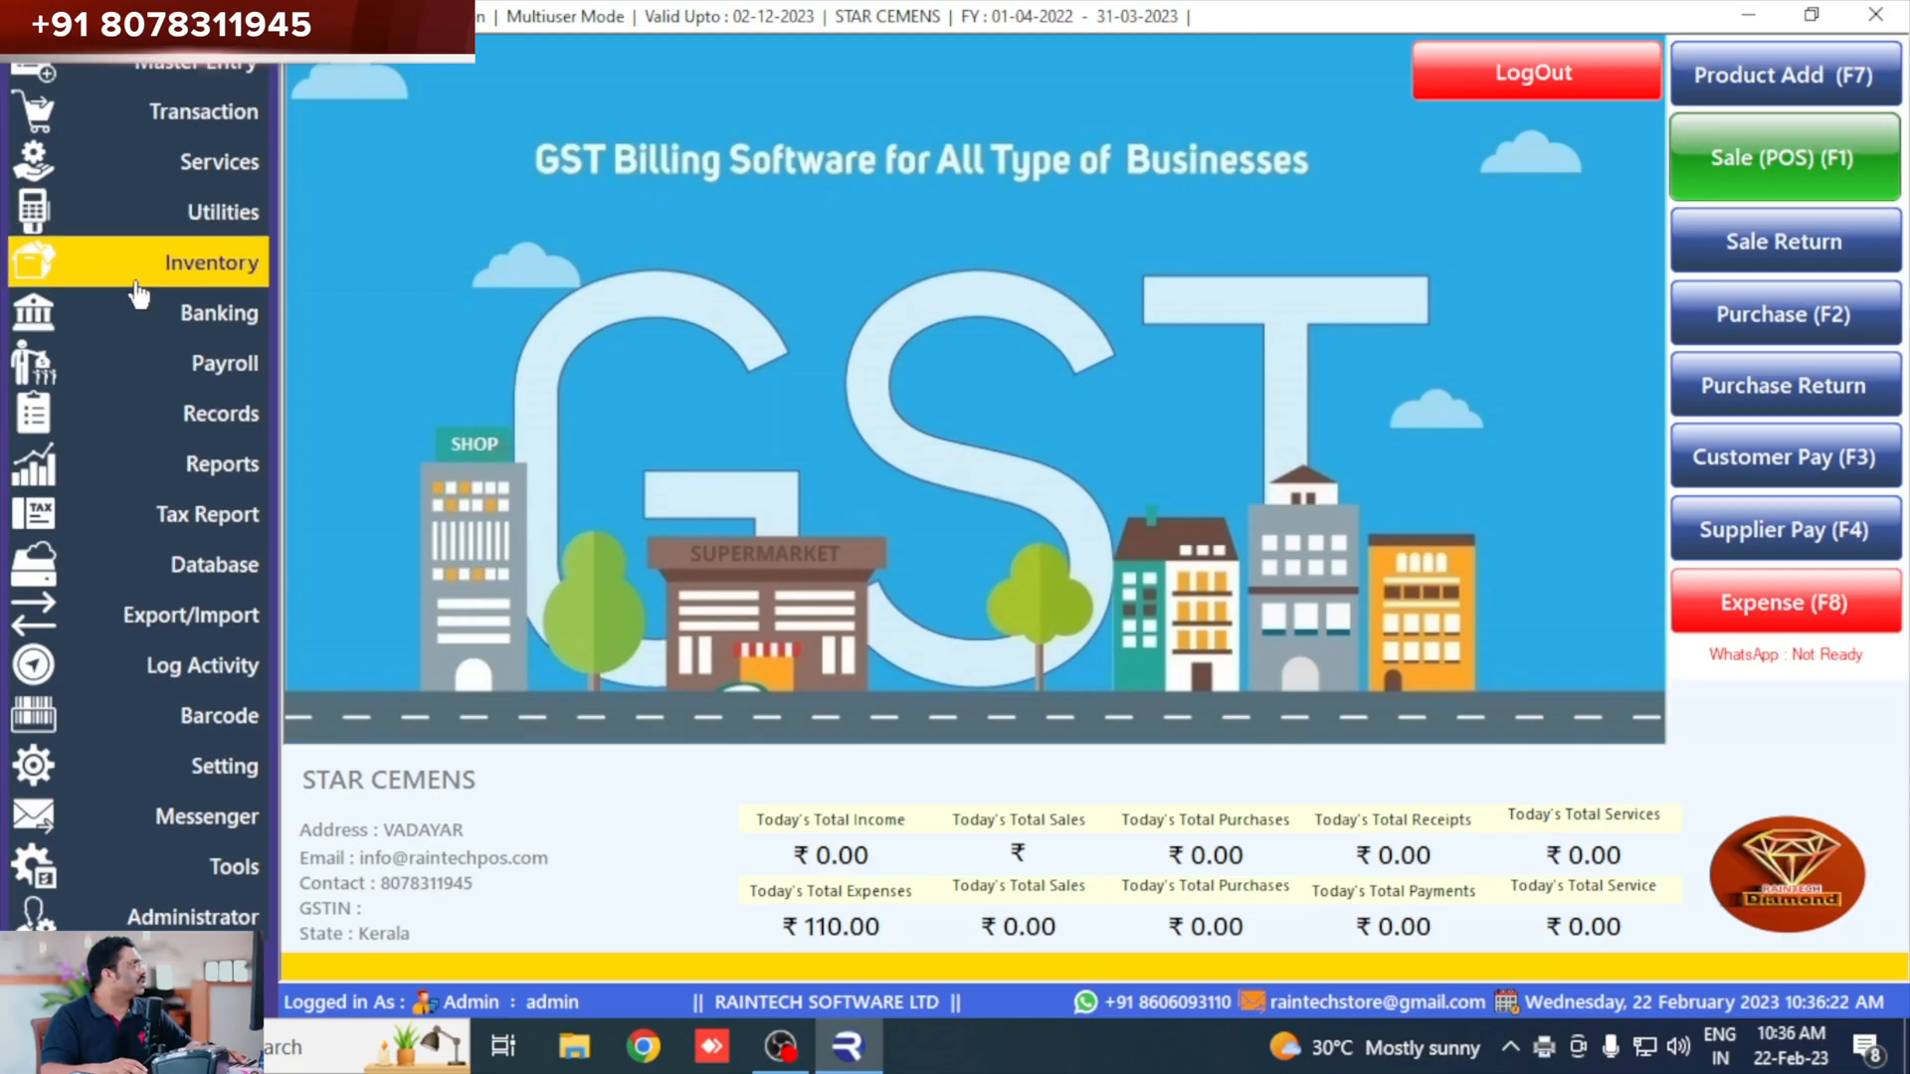
# Generate the bank account statement for 22/02/2023 and check the debit card sale entry.
pyautogui.click(165, 317)
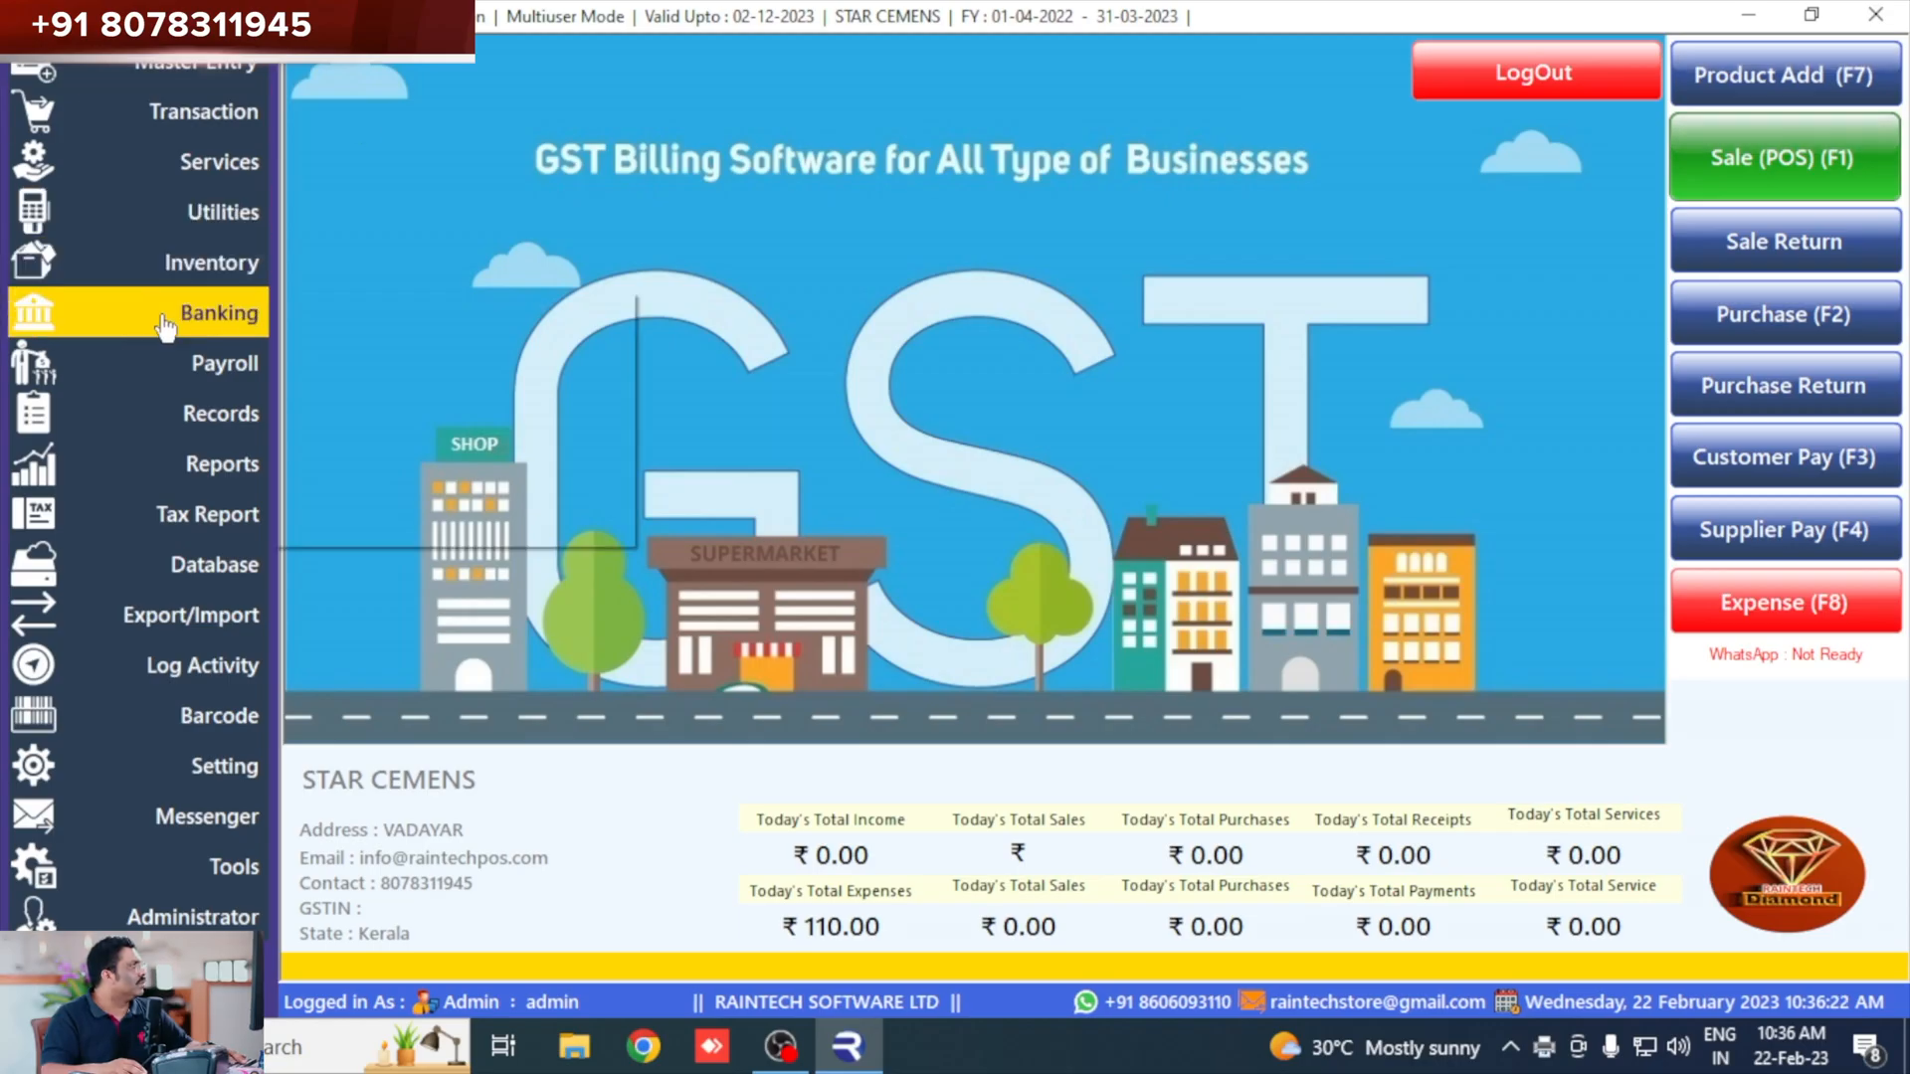
pyautogui.click(482, 526)
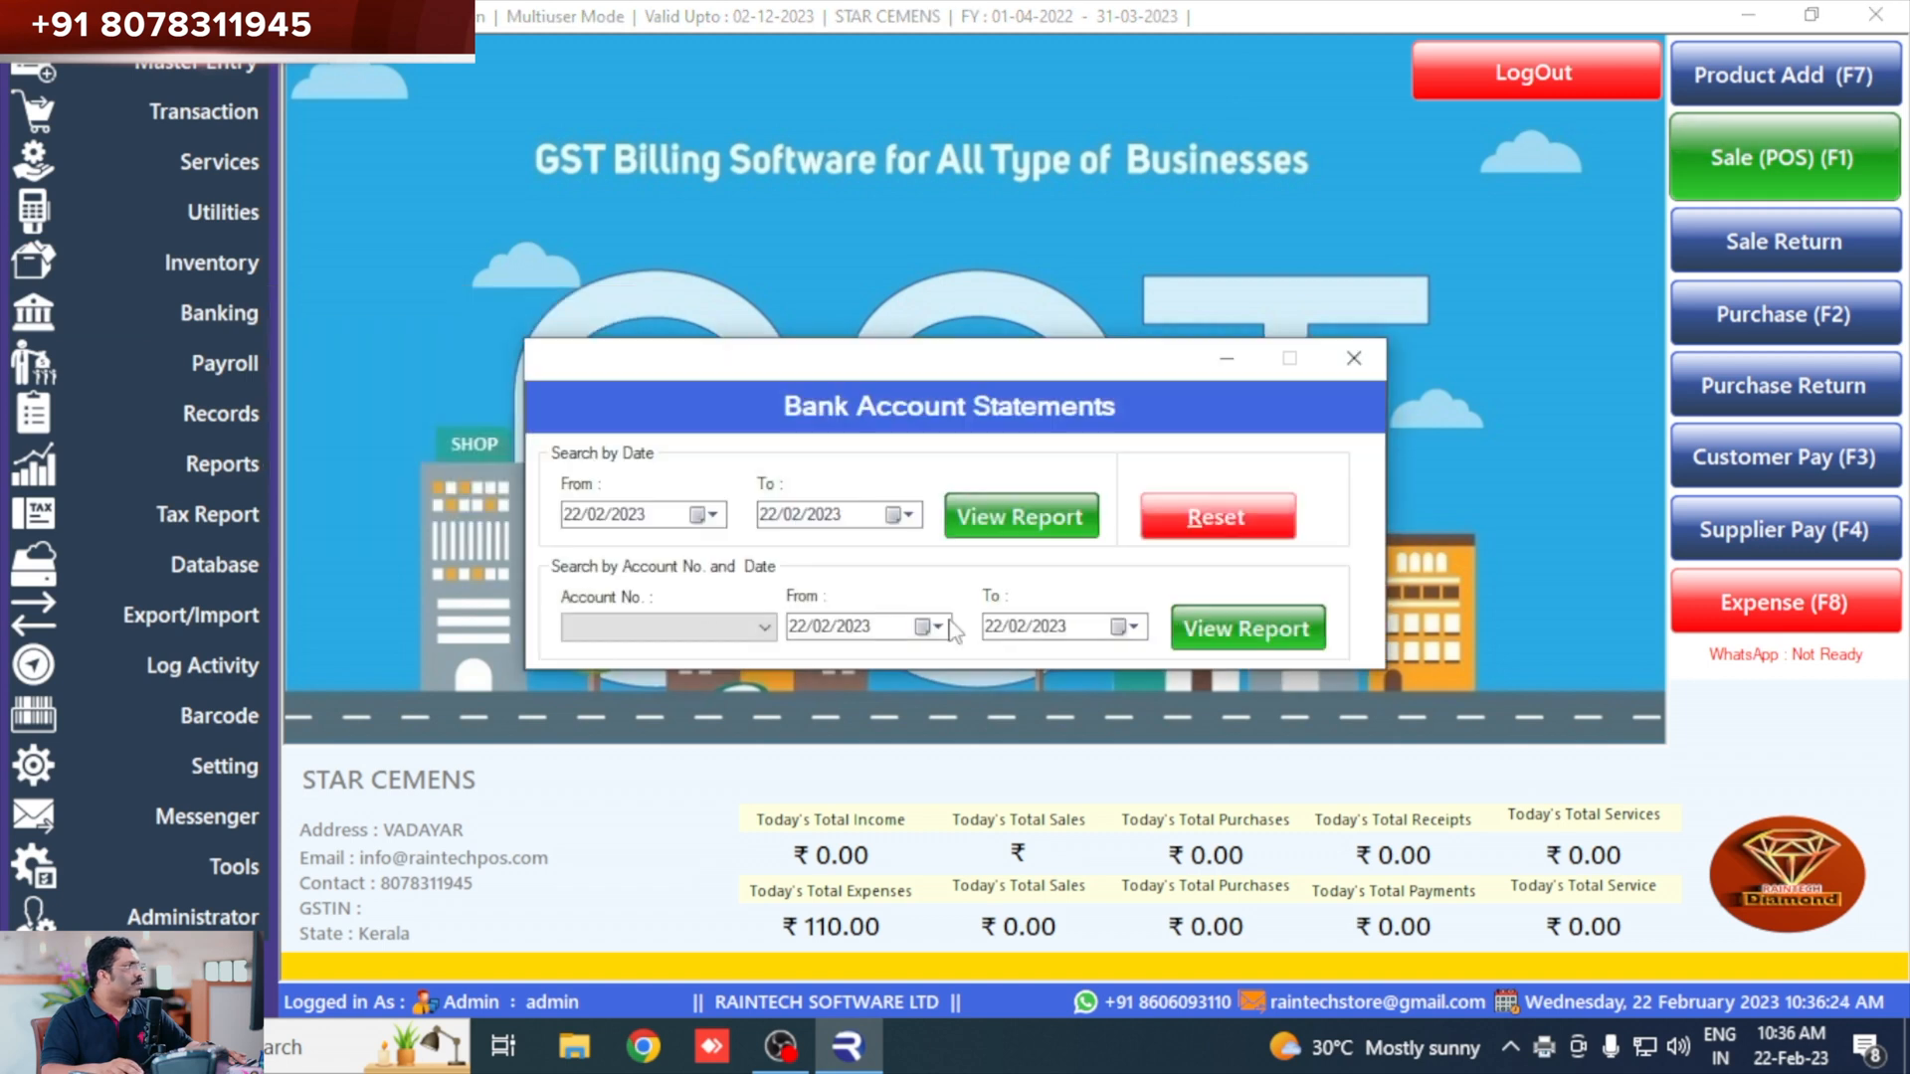
pyautogui.click(1023, 519)
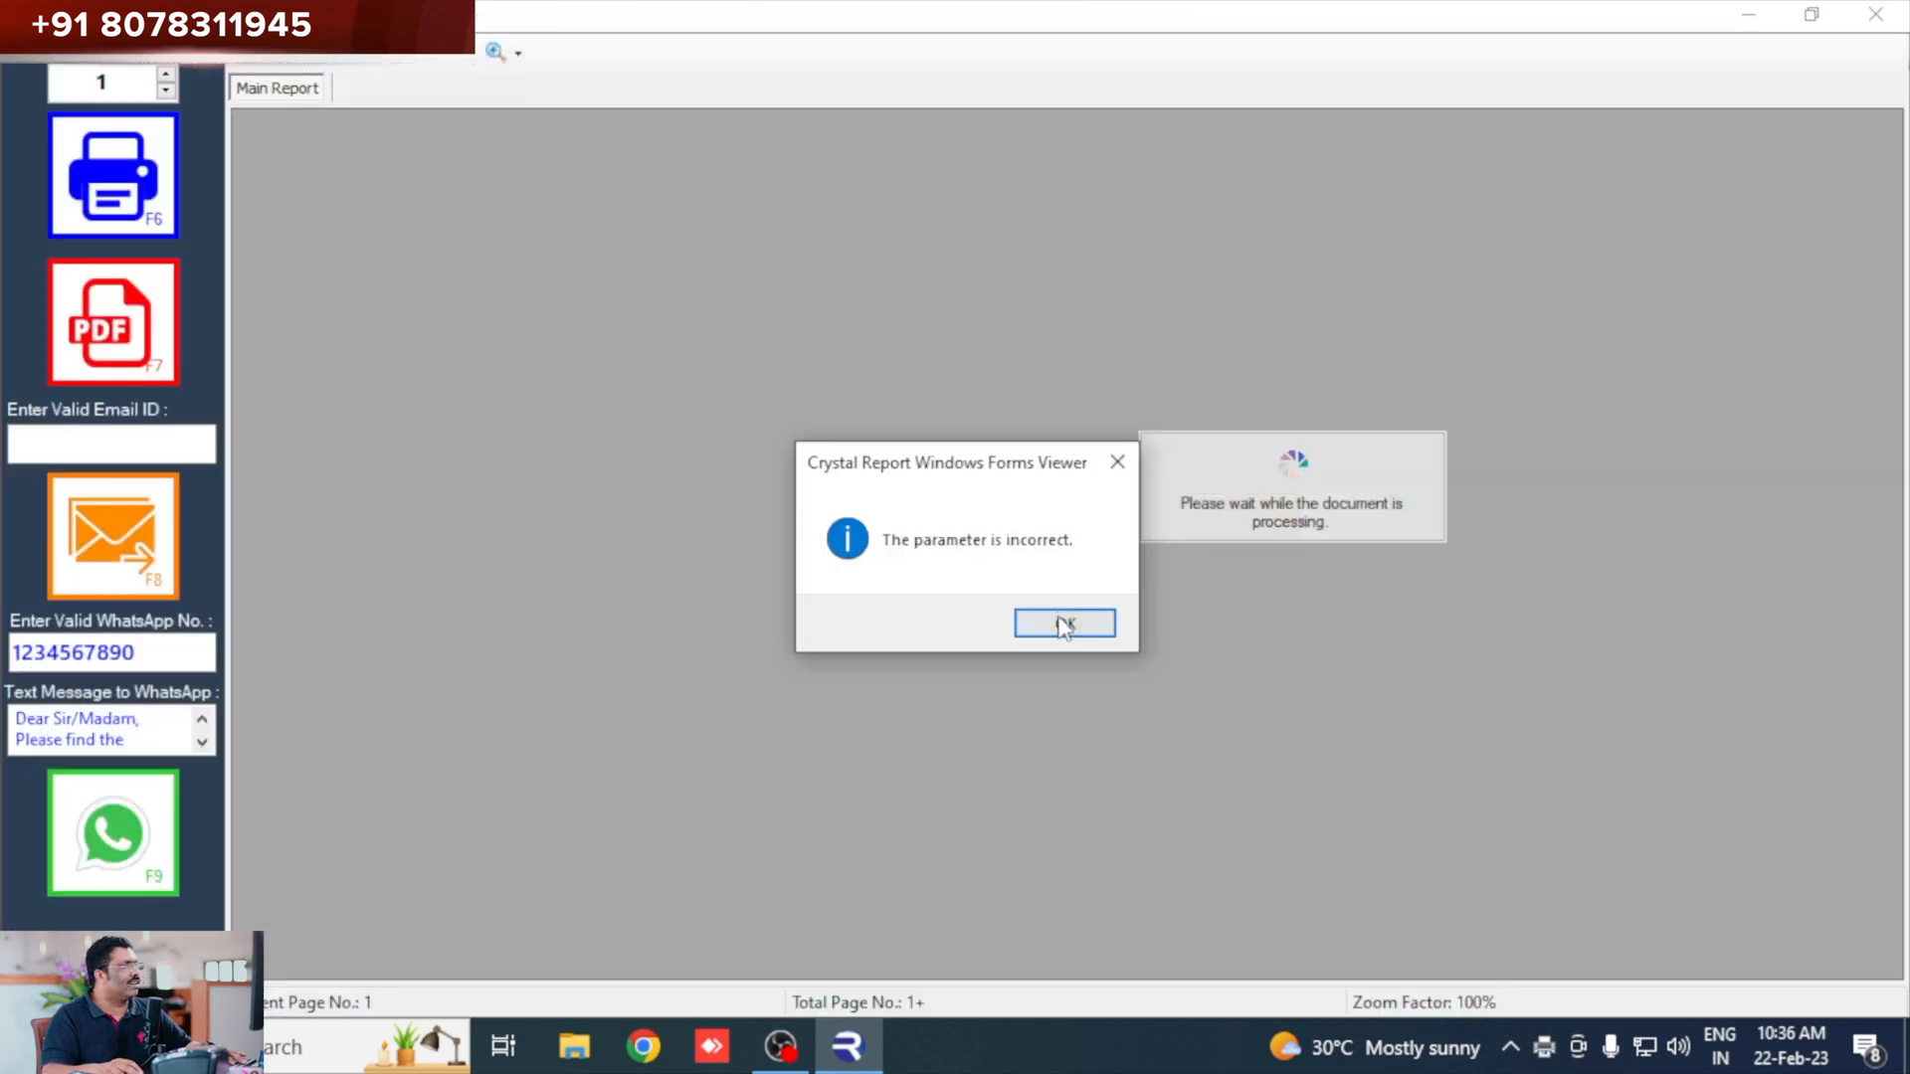
pyautogui.click(1064, 624)
pyautogui.click(1875, 14)
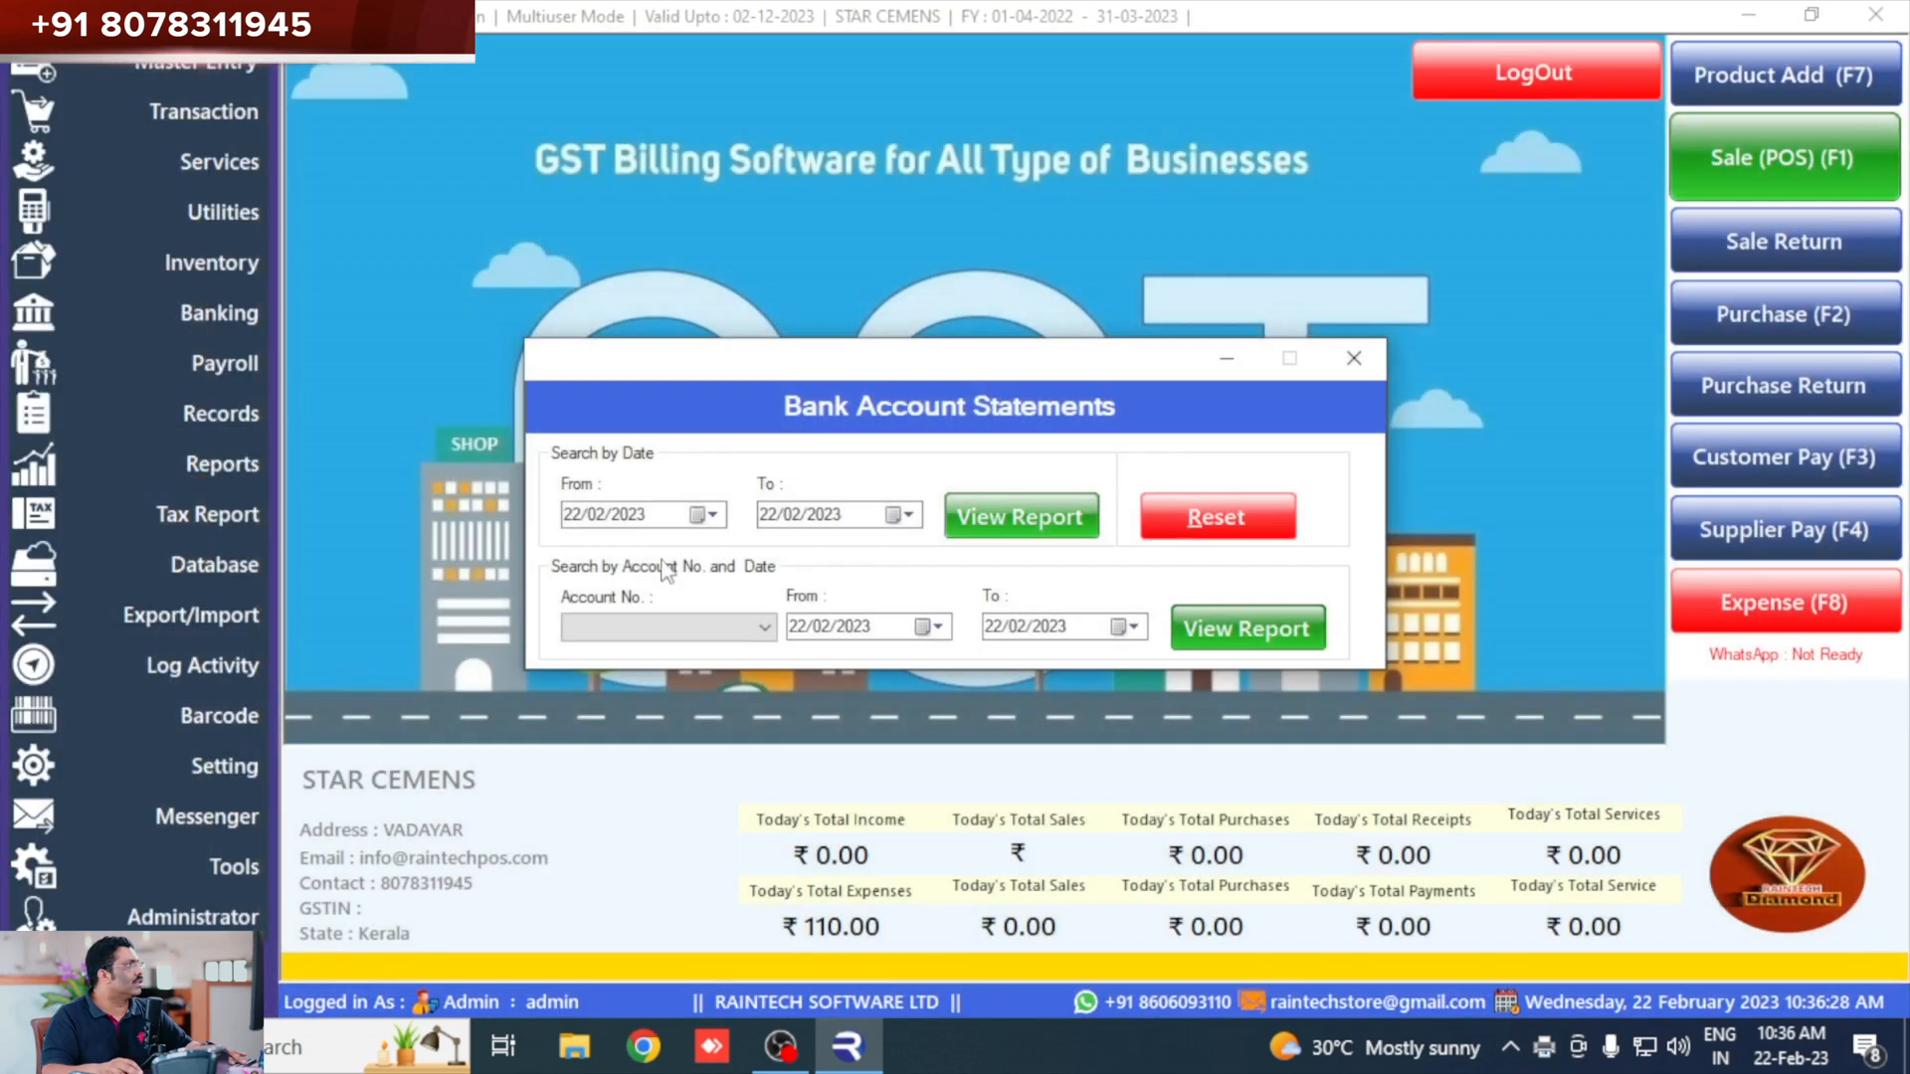
pyautogui.click(1073, 529)
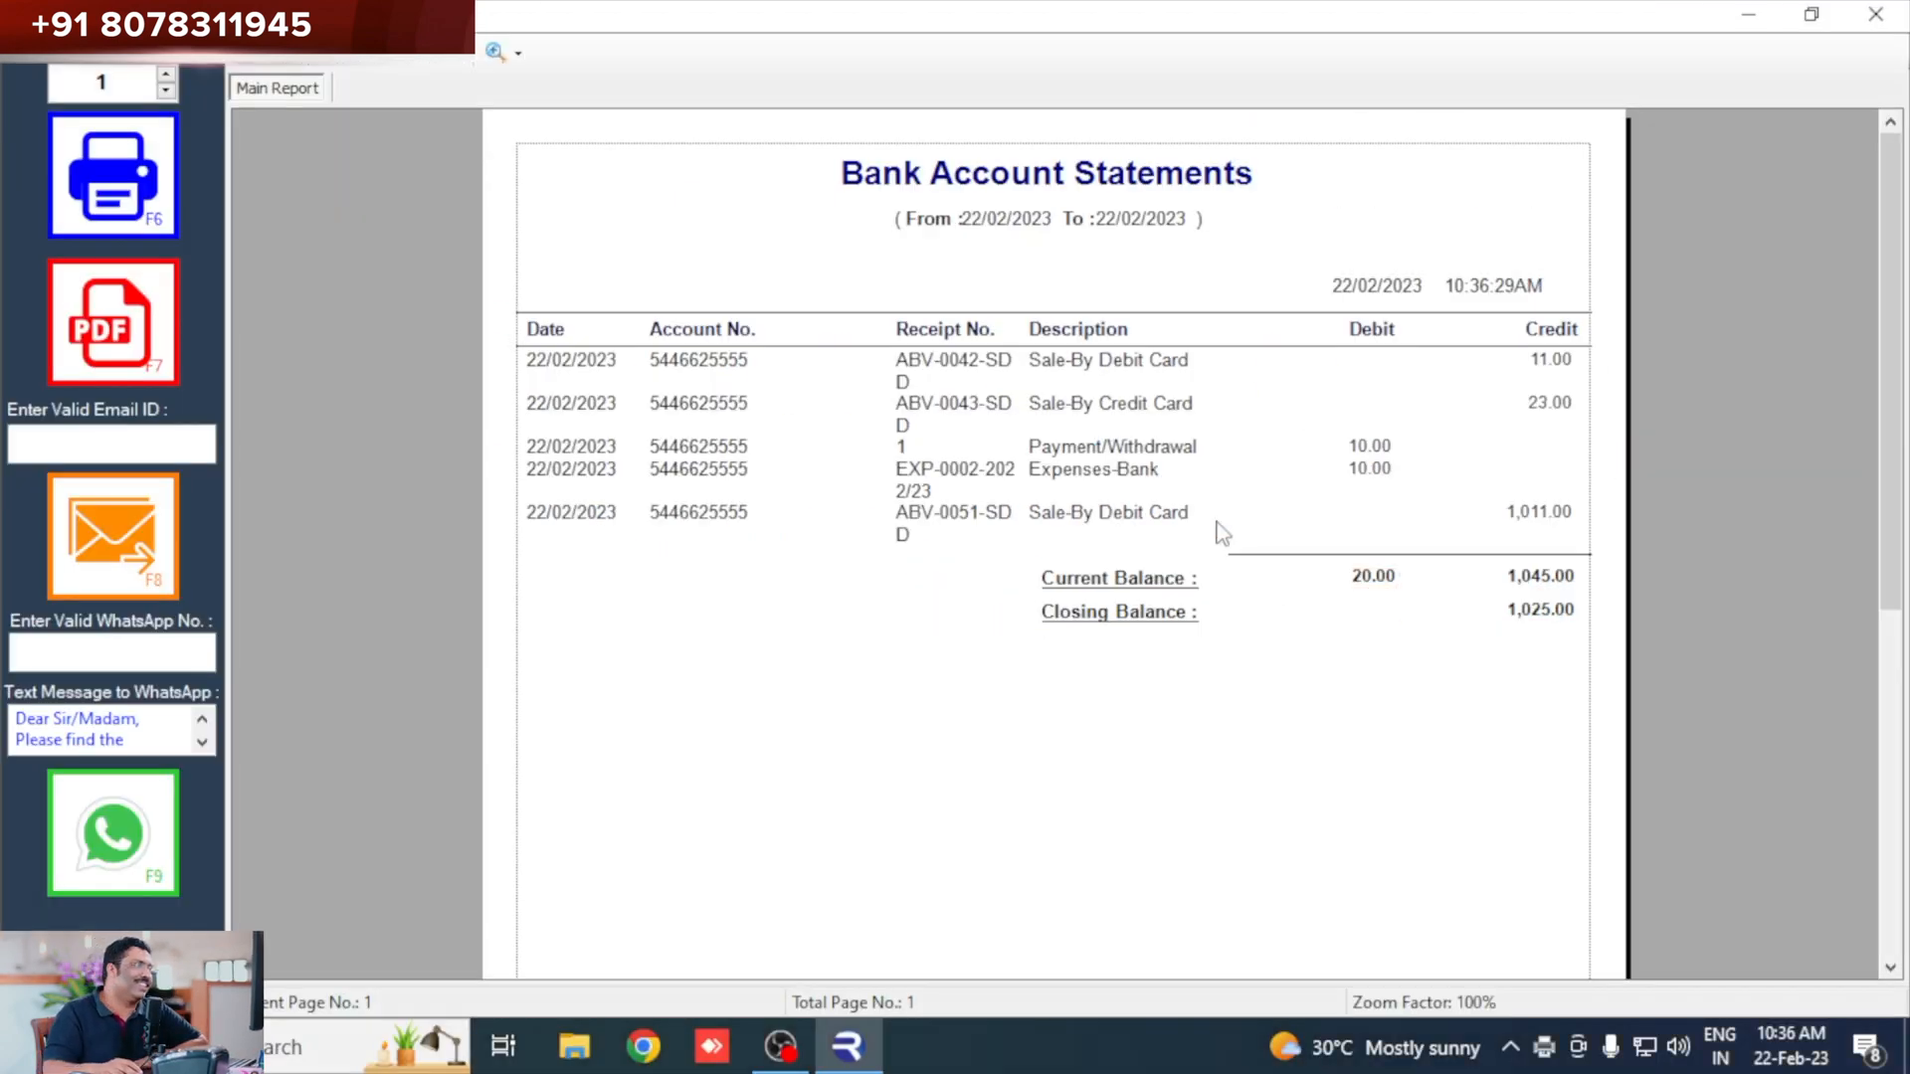
pyautogui.click(1875, 14)
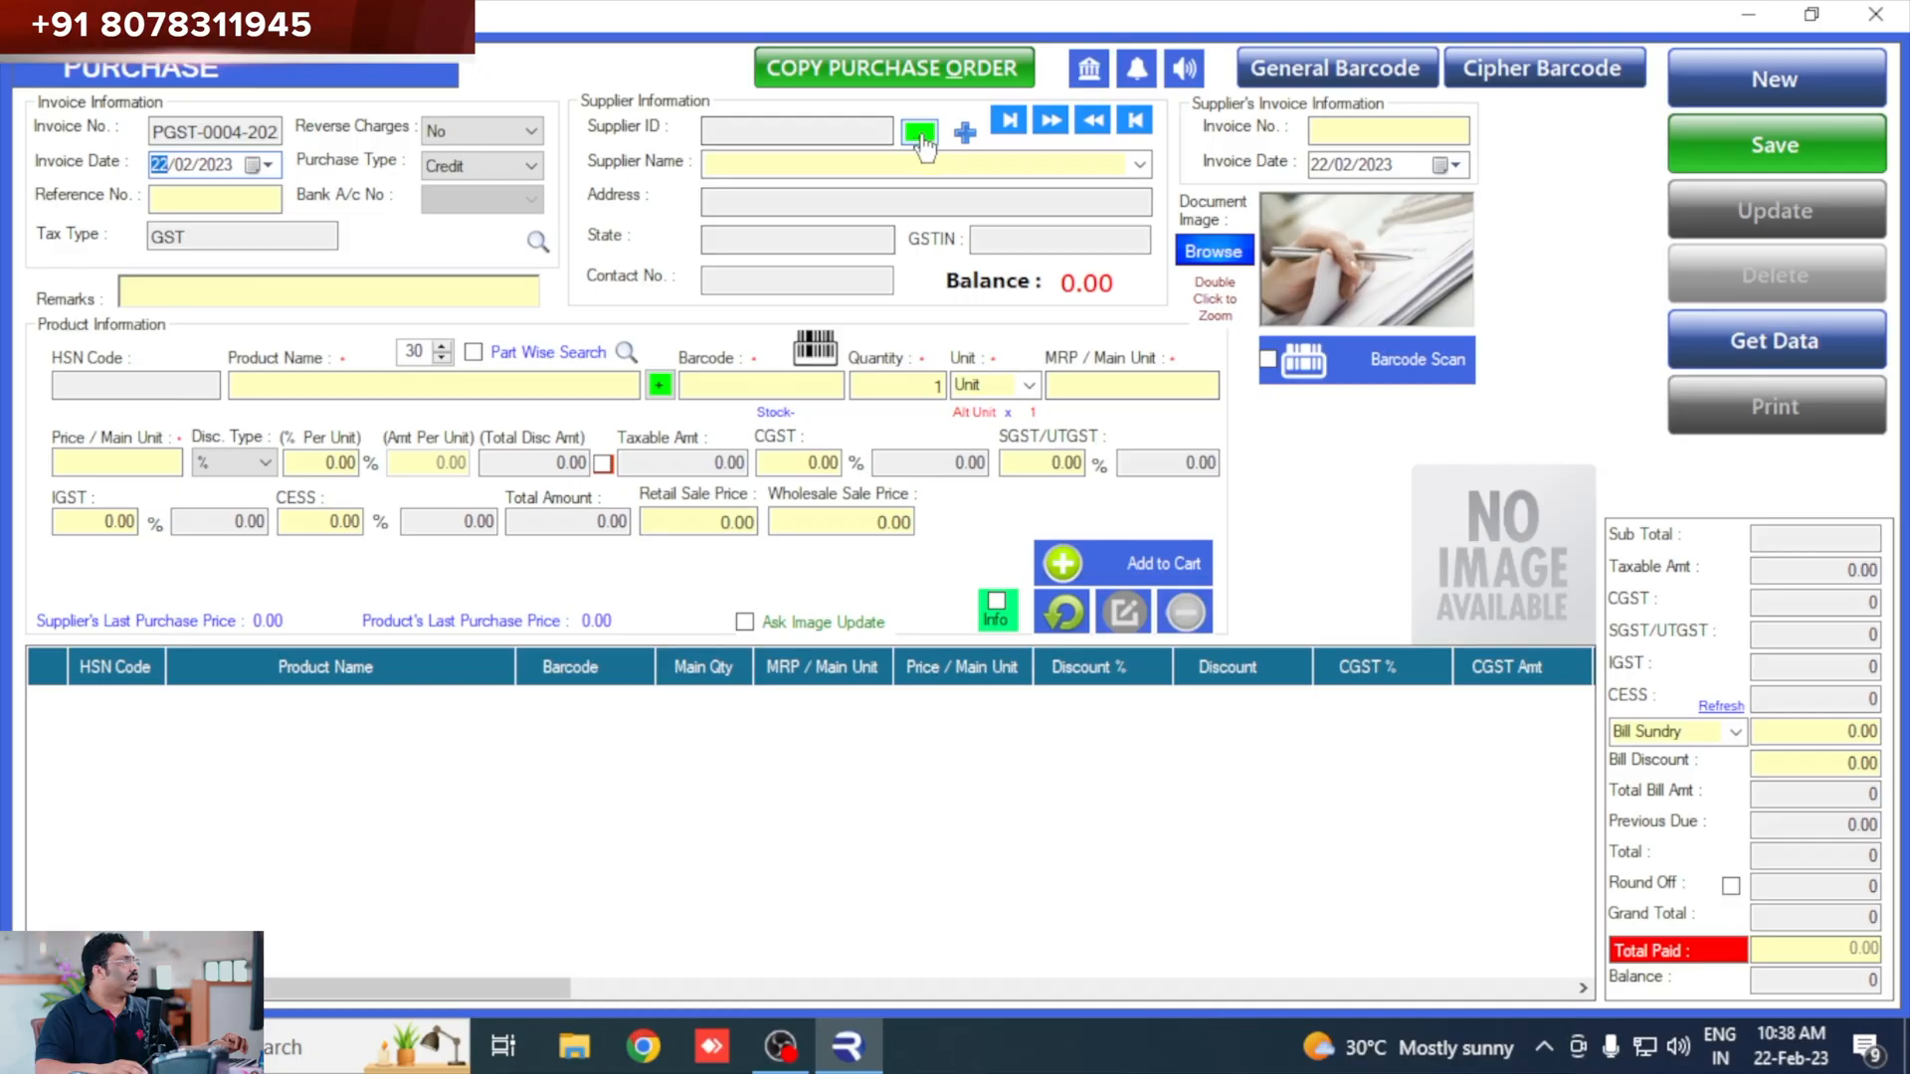
# Select ABC SUPPLIER for the purchase, with Bank as purchase type and the store's bank account number.
pyautogui.click(920, 134)
pyautogui.doubleClick(640, 287)
pyautogui.click(457, 202)
pyautogui.click(479, 198)
pyautogui.click(475, 227)
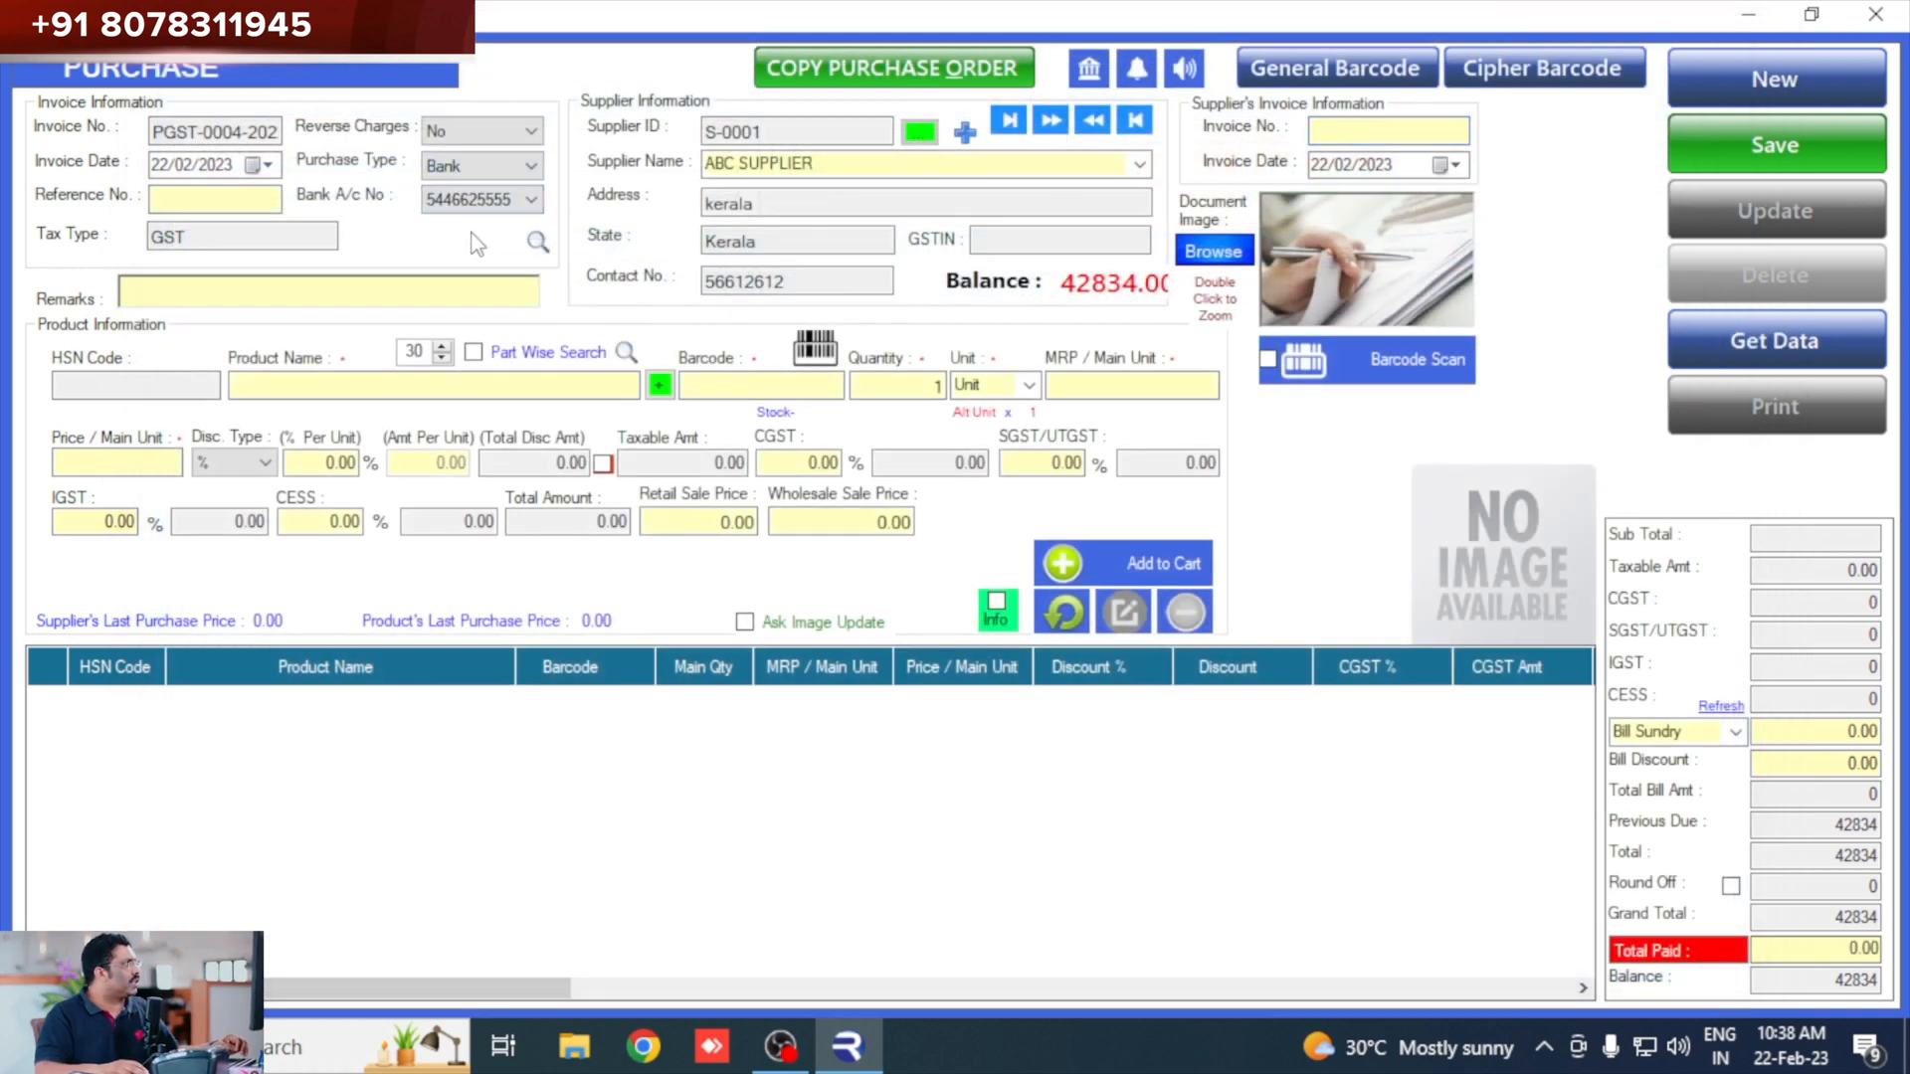
# Add SAMBANDI WHITE SEED EALLU to the purchase cart with a quantity of 20.
pyautogui.click(336, 385)
pyautogui.write('S')
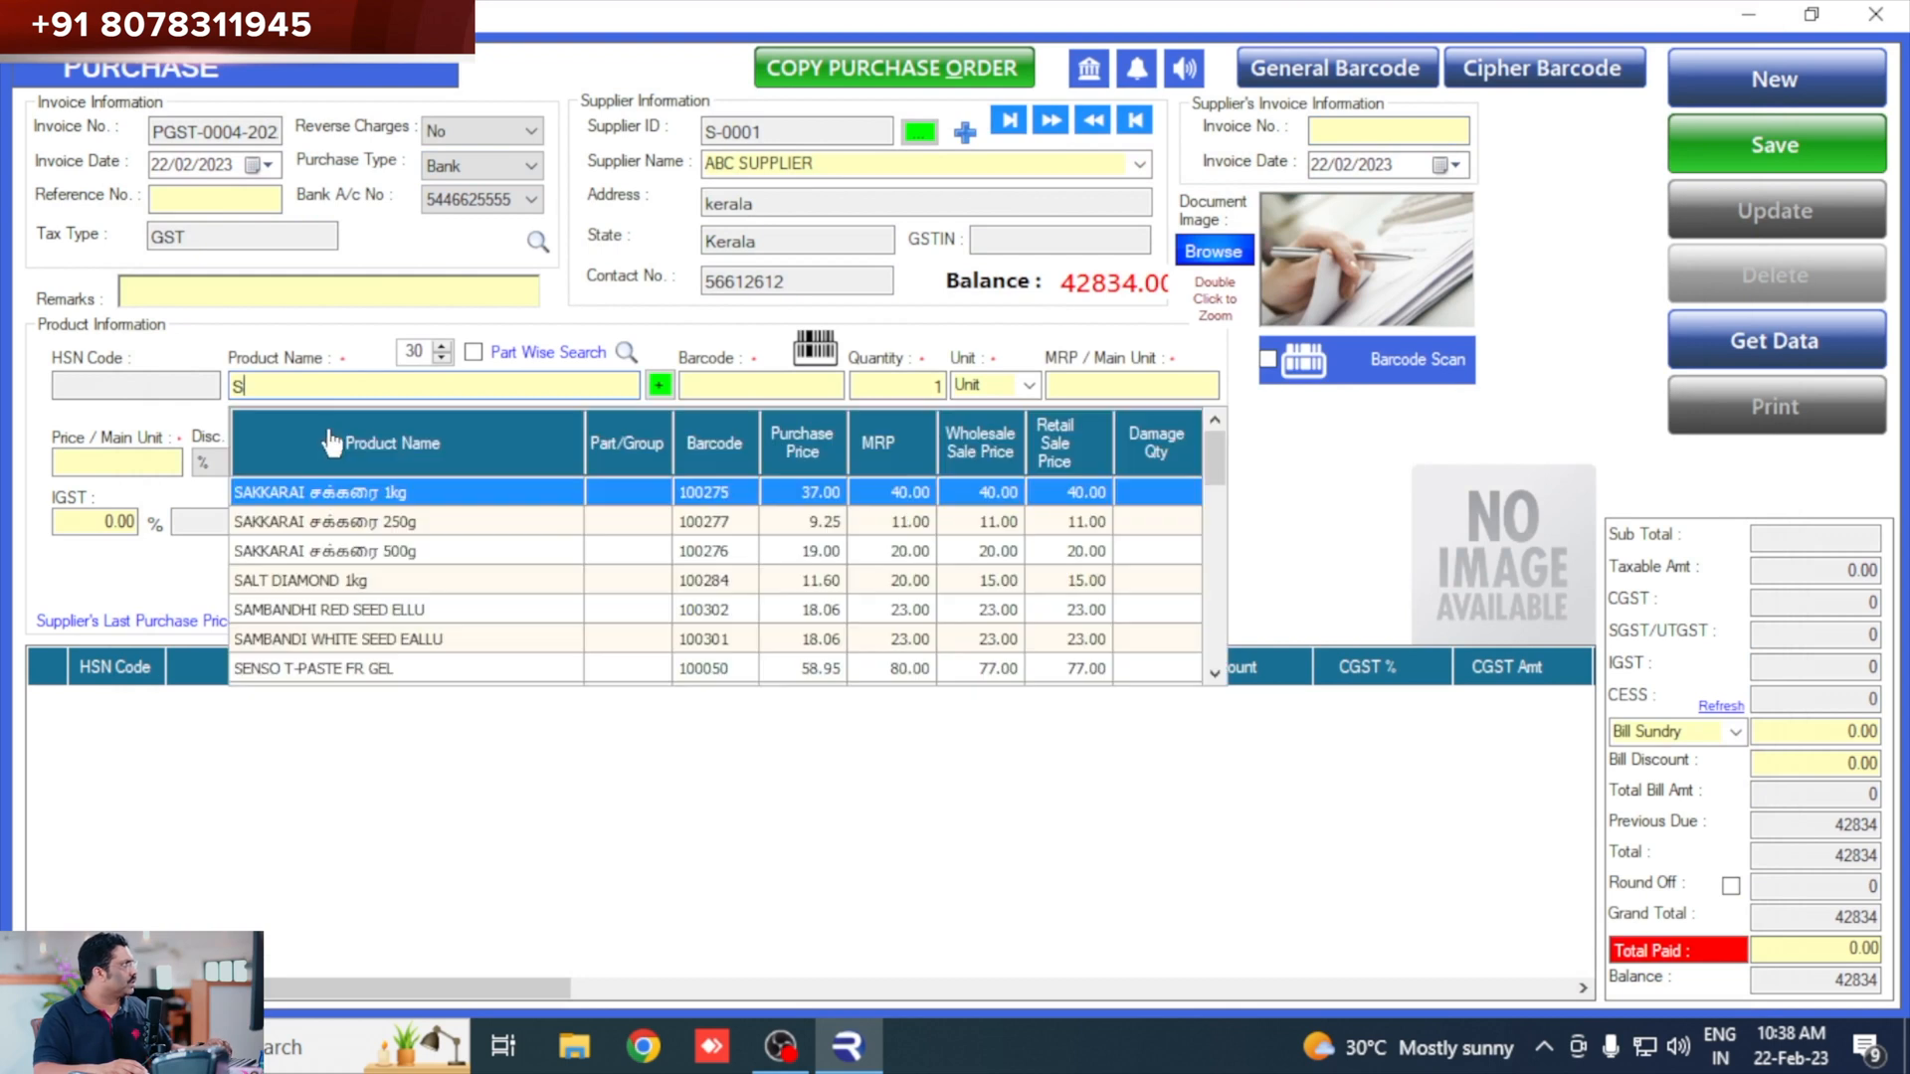
pyautogui.doubleClick(338, 639)
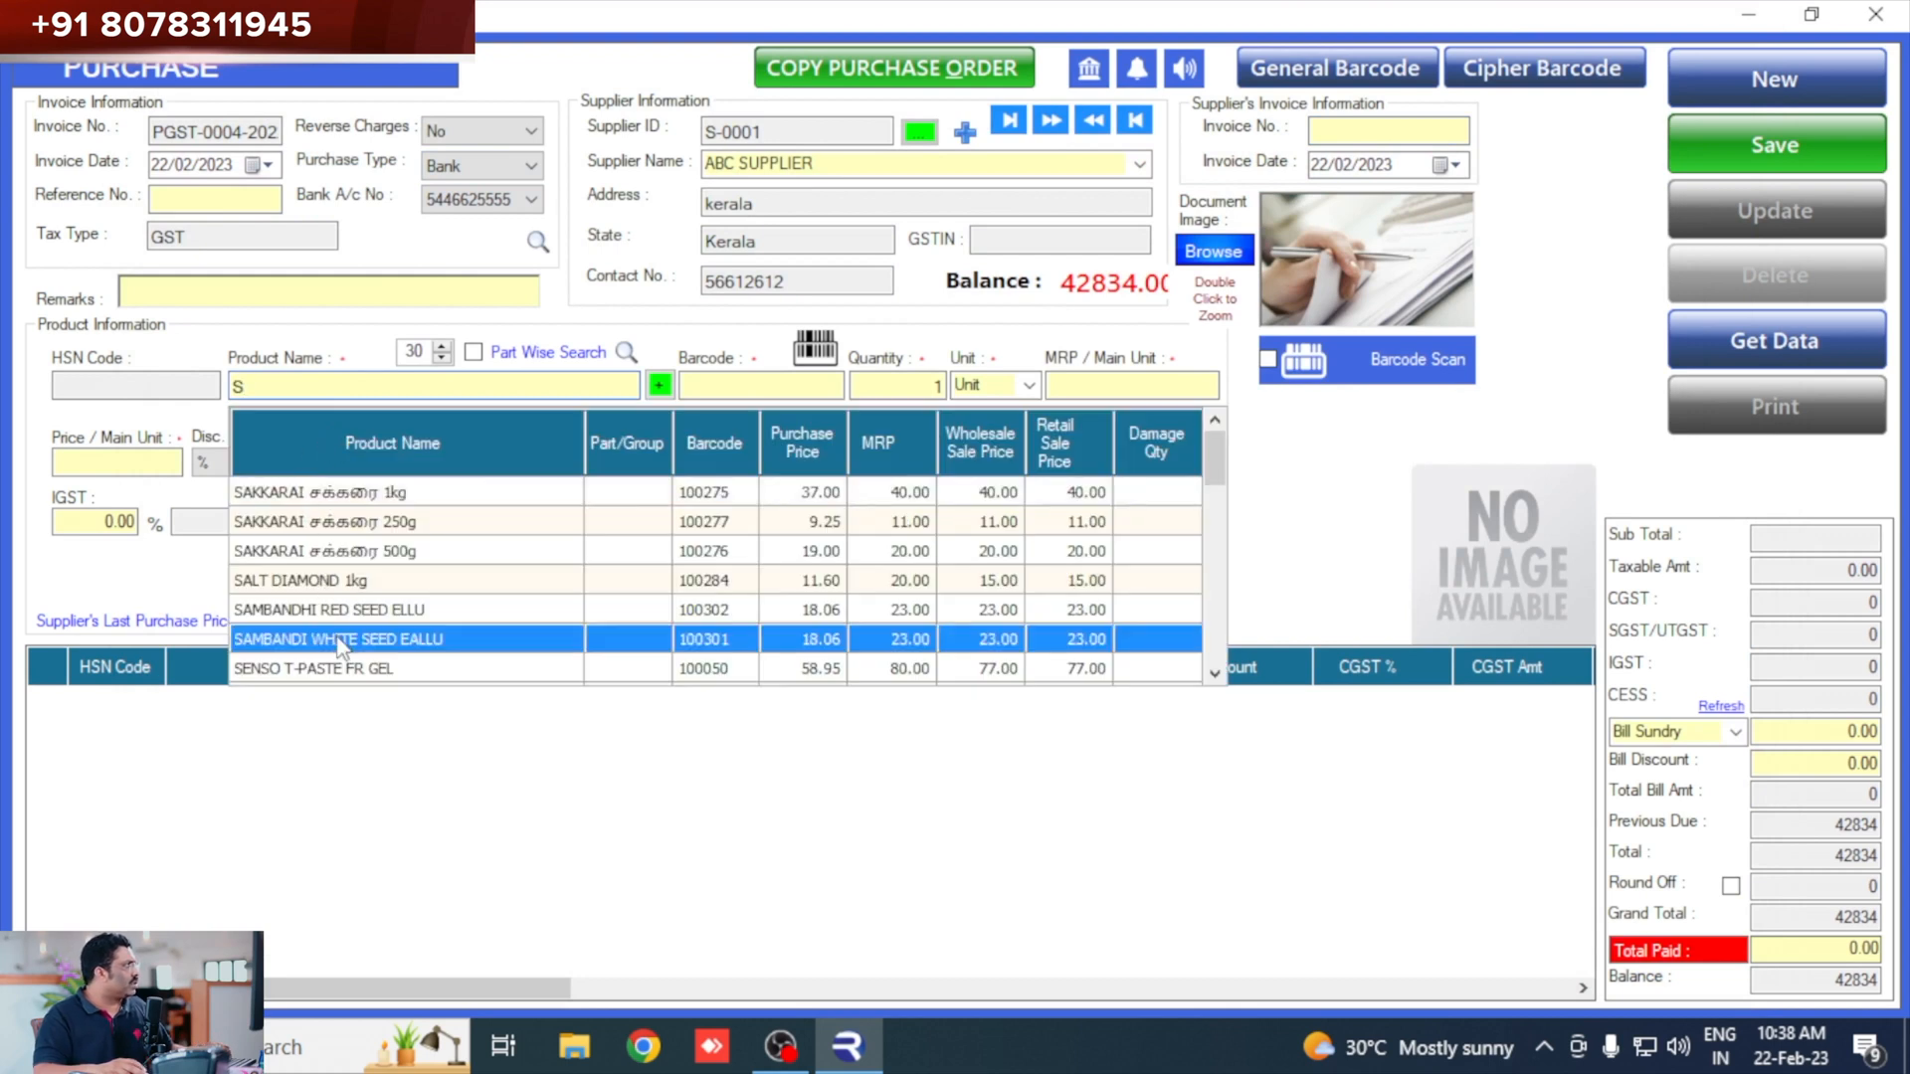
pyautogui.press('Return')
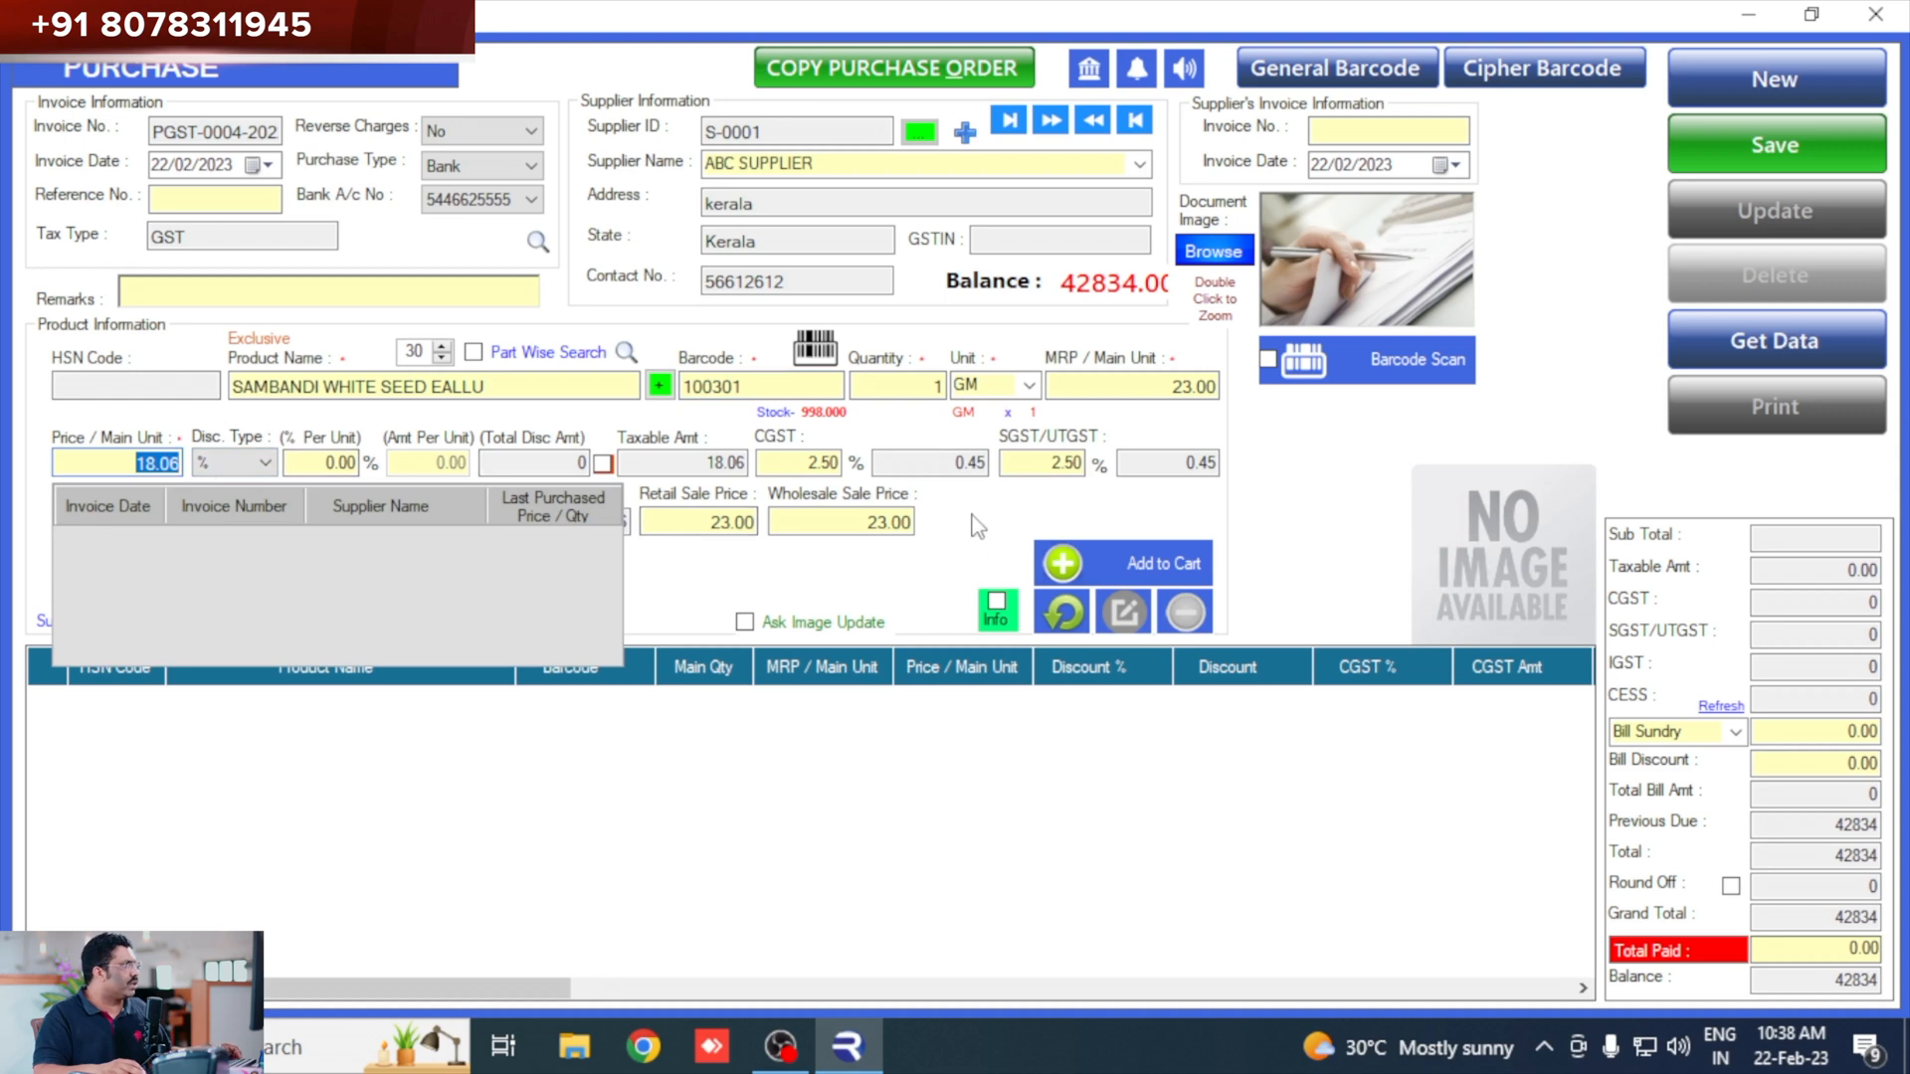
pyautogui.click(779, 461)
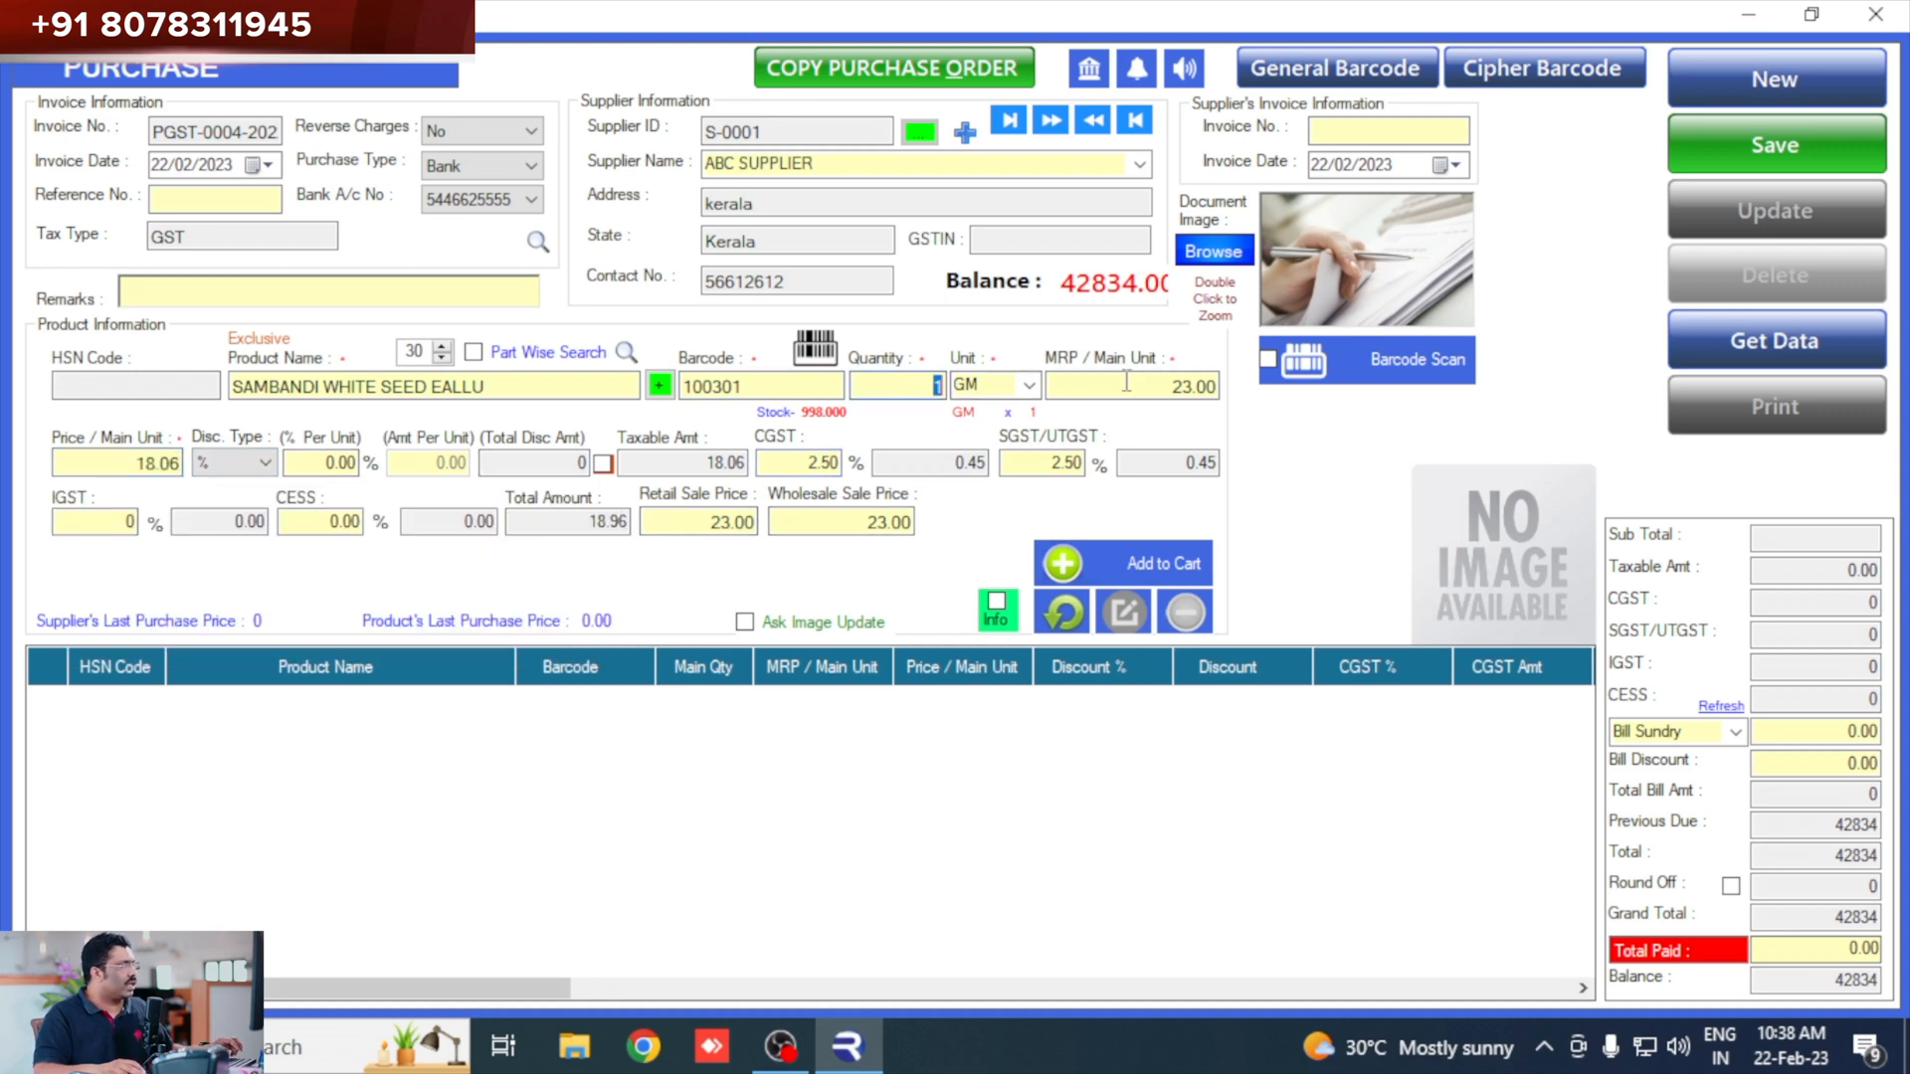
pyautogui.write('20')
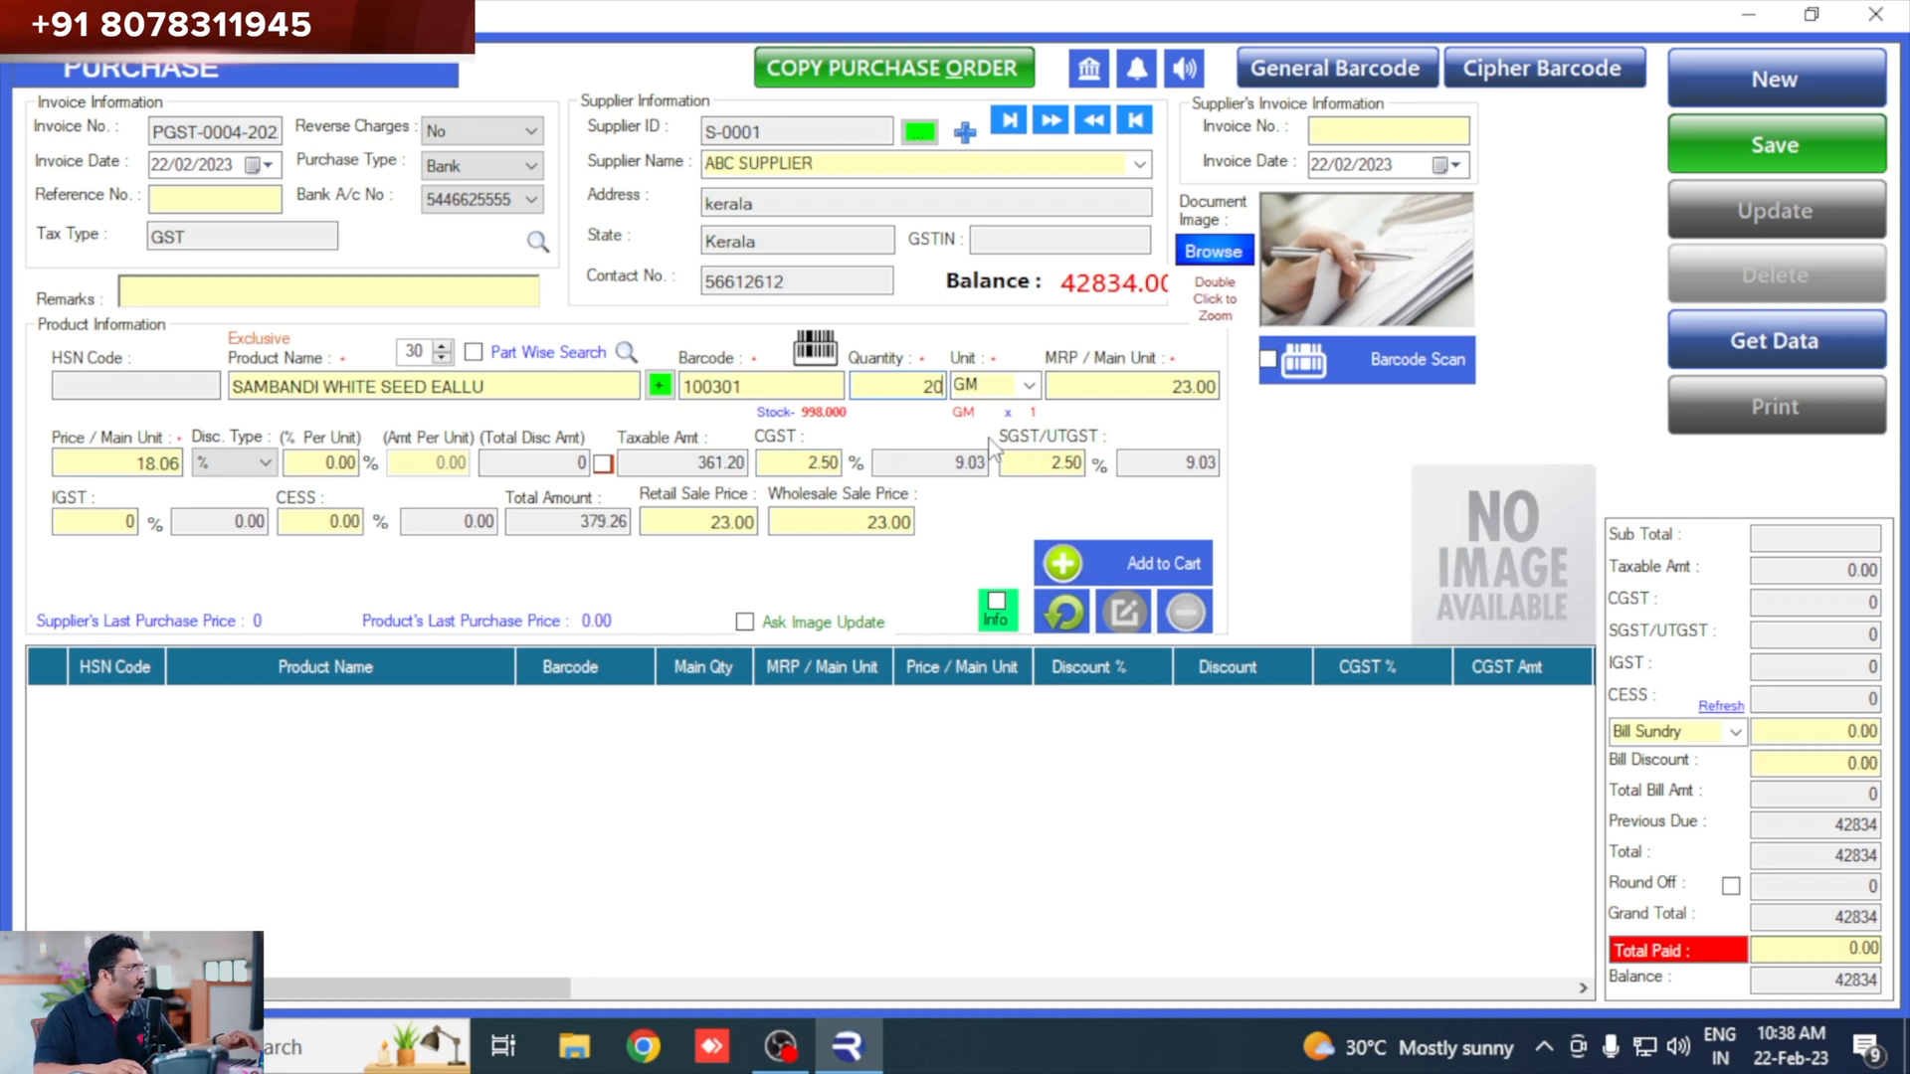
pyautogui.click(1161, 567)
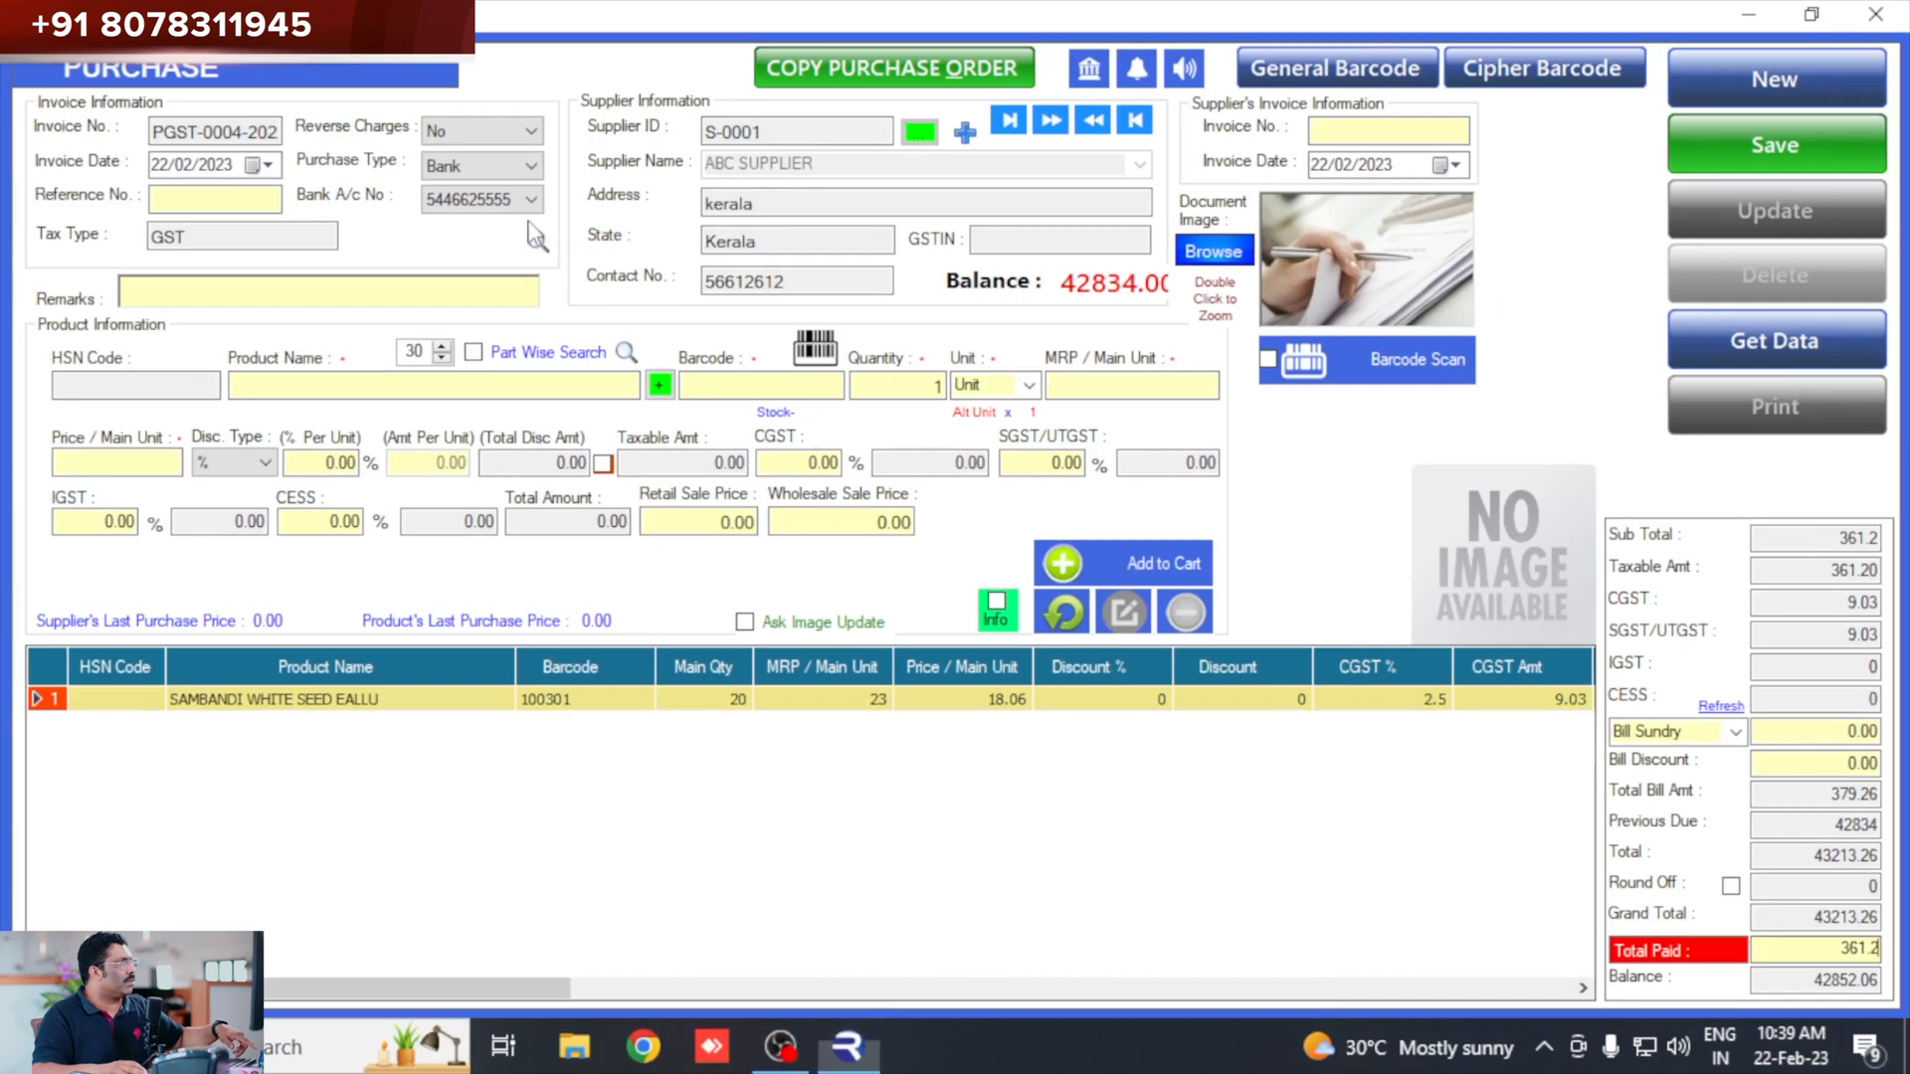
# Save the purchase with 361.2 as total paid and close the purchase form.
pyautogui.click(1783, 139)
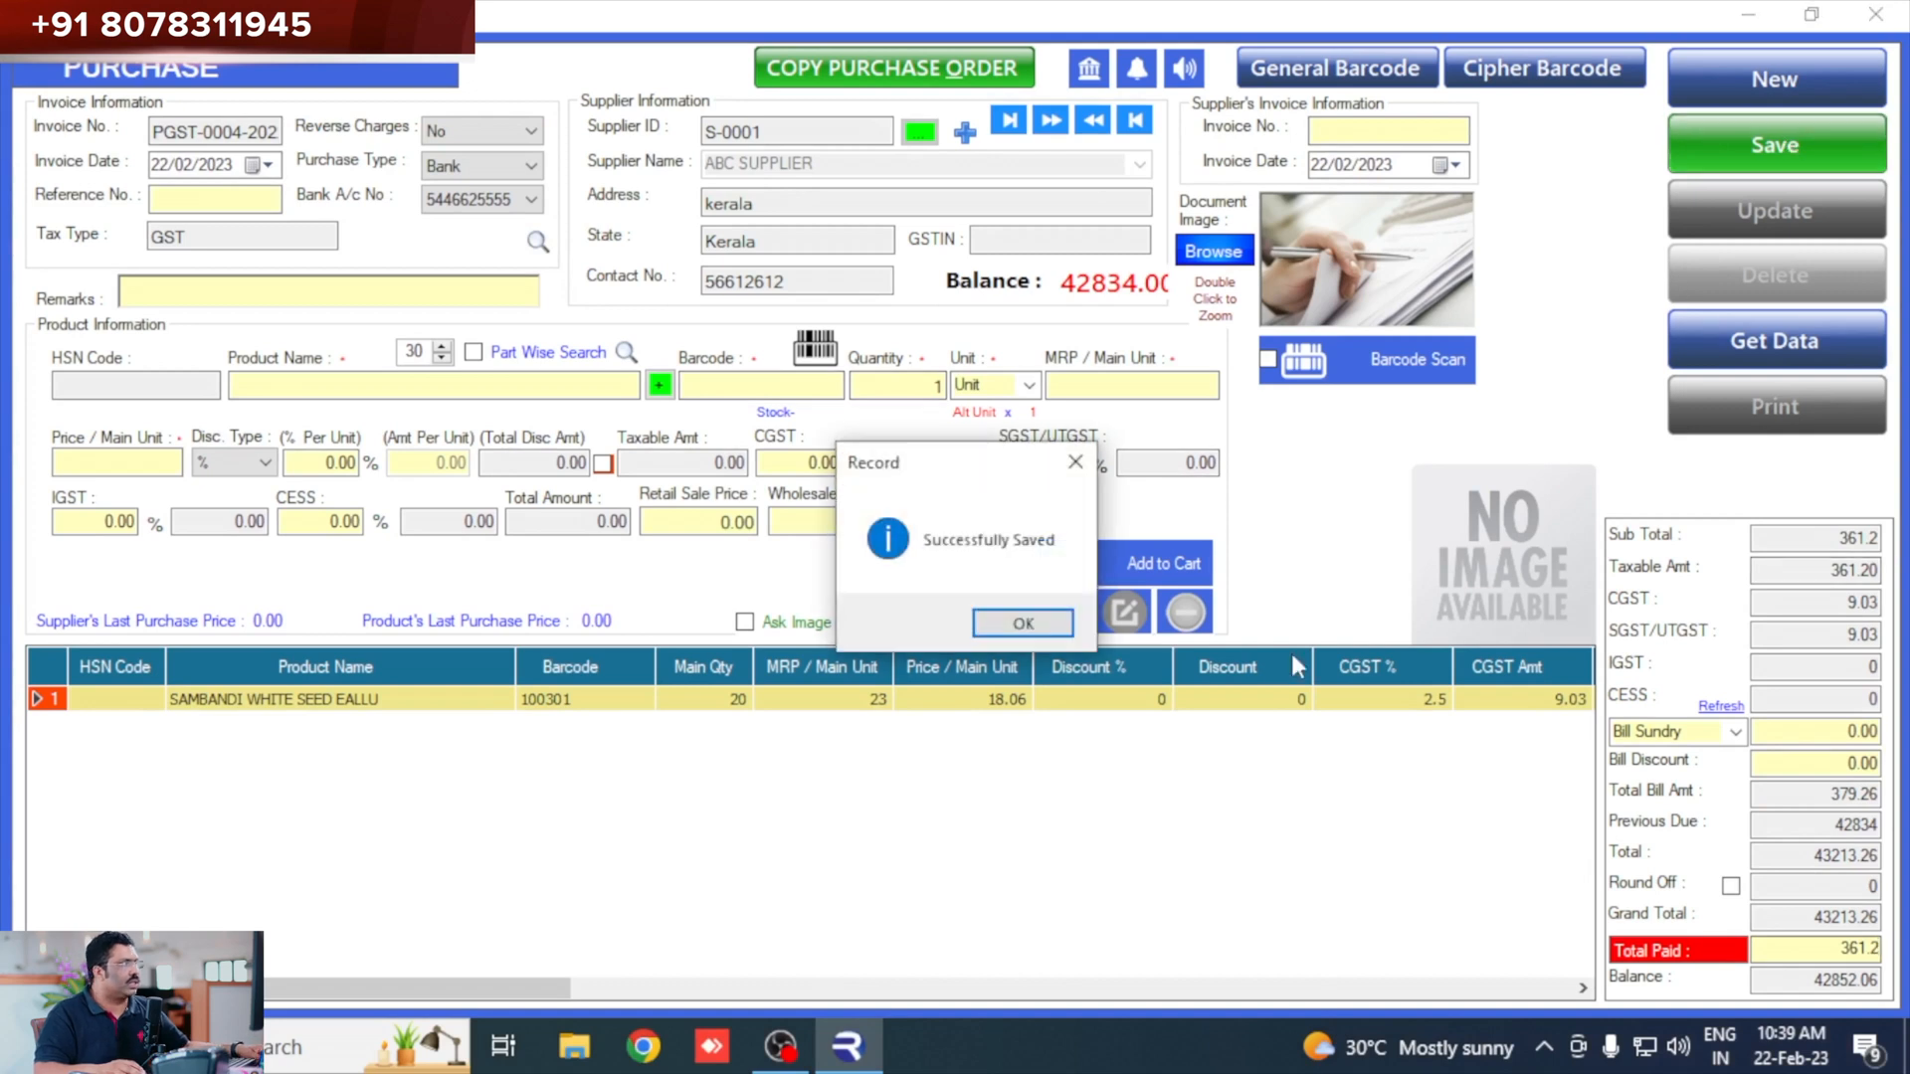
pyautogui.click(1023, 622)
pyautogui.click(1875, 14)
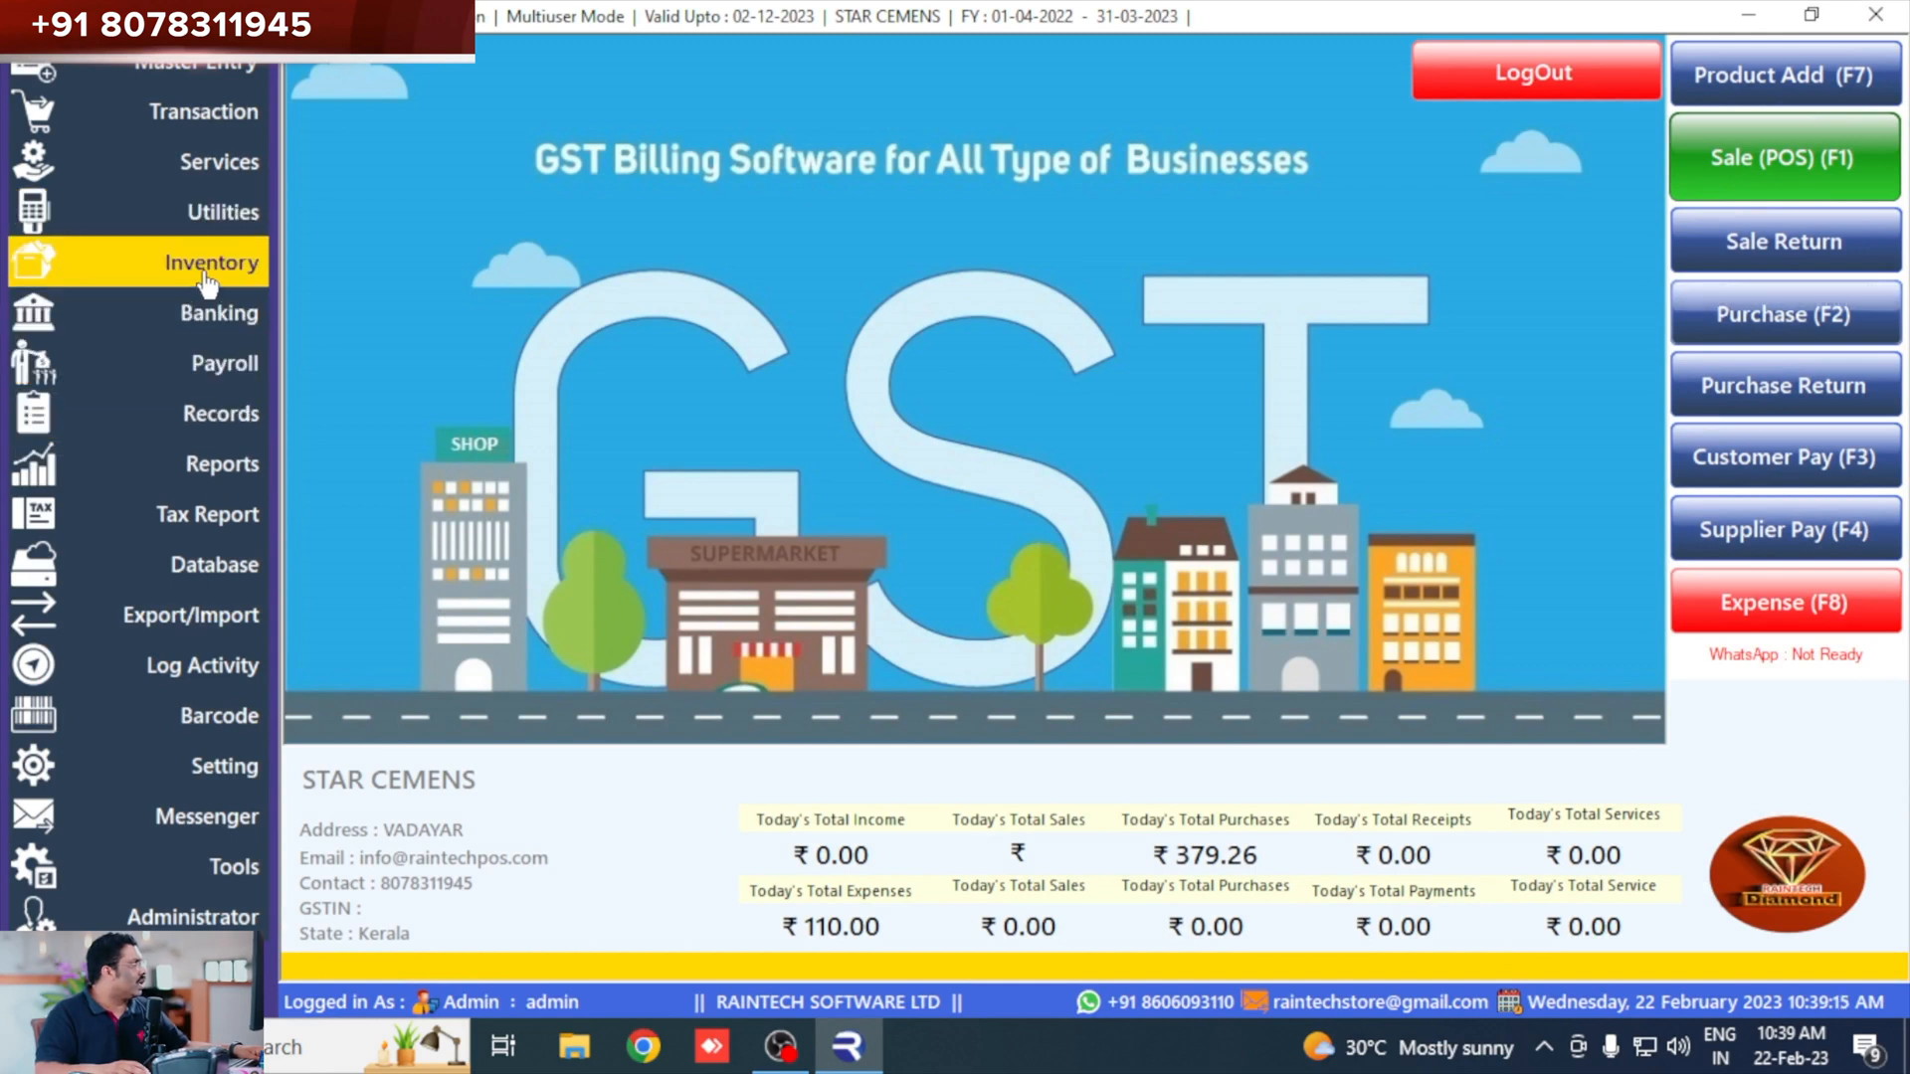
# View the bank account statement for 22/02/2023 to check the bank-paid purchase, and close it.
pyautogui.click(219, 313)
pyautogui.click(437, 524)
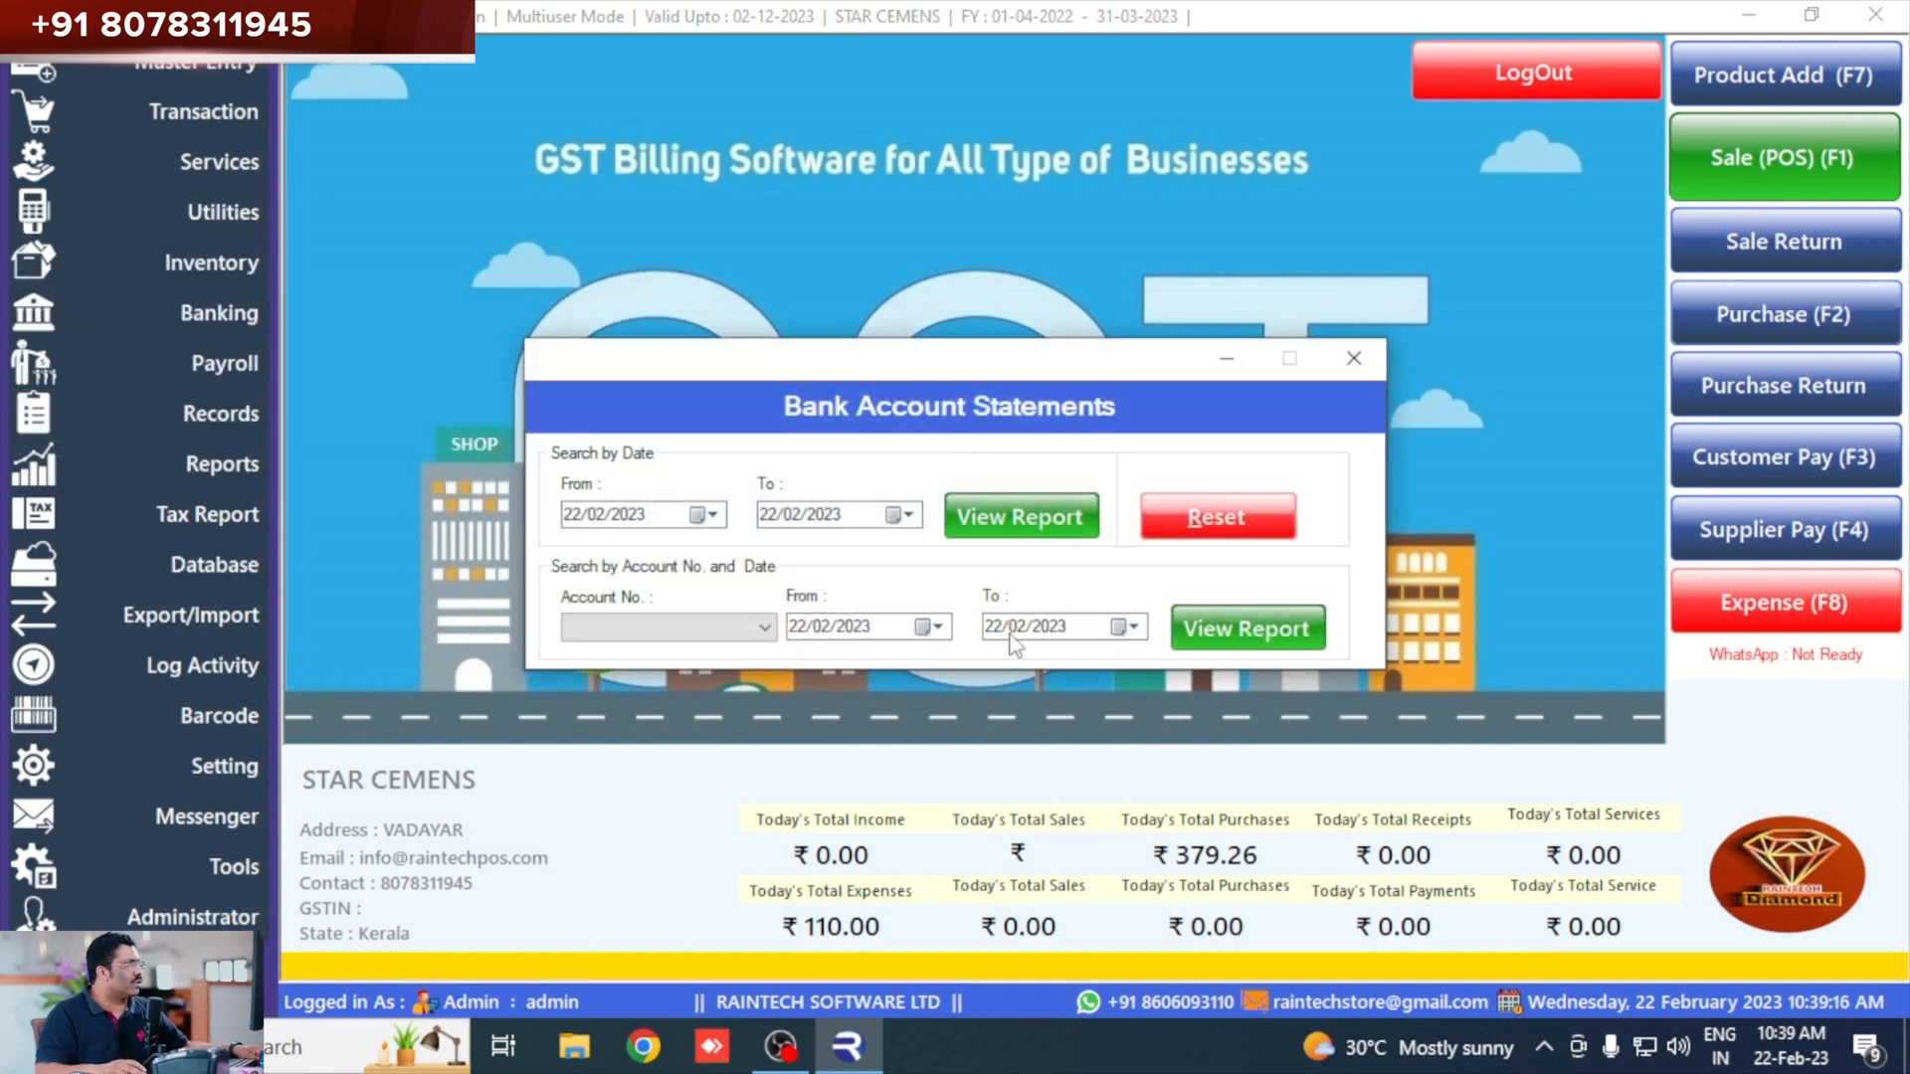
pyautogui.click(1023, 515)
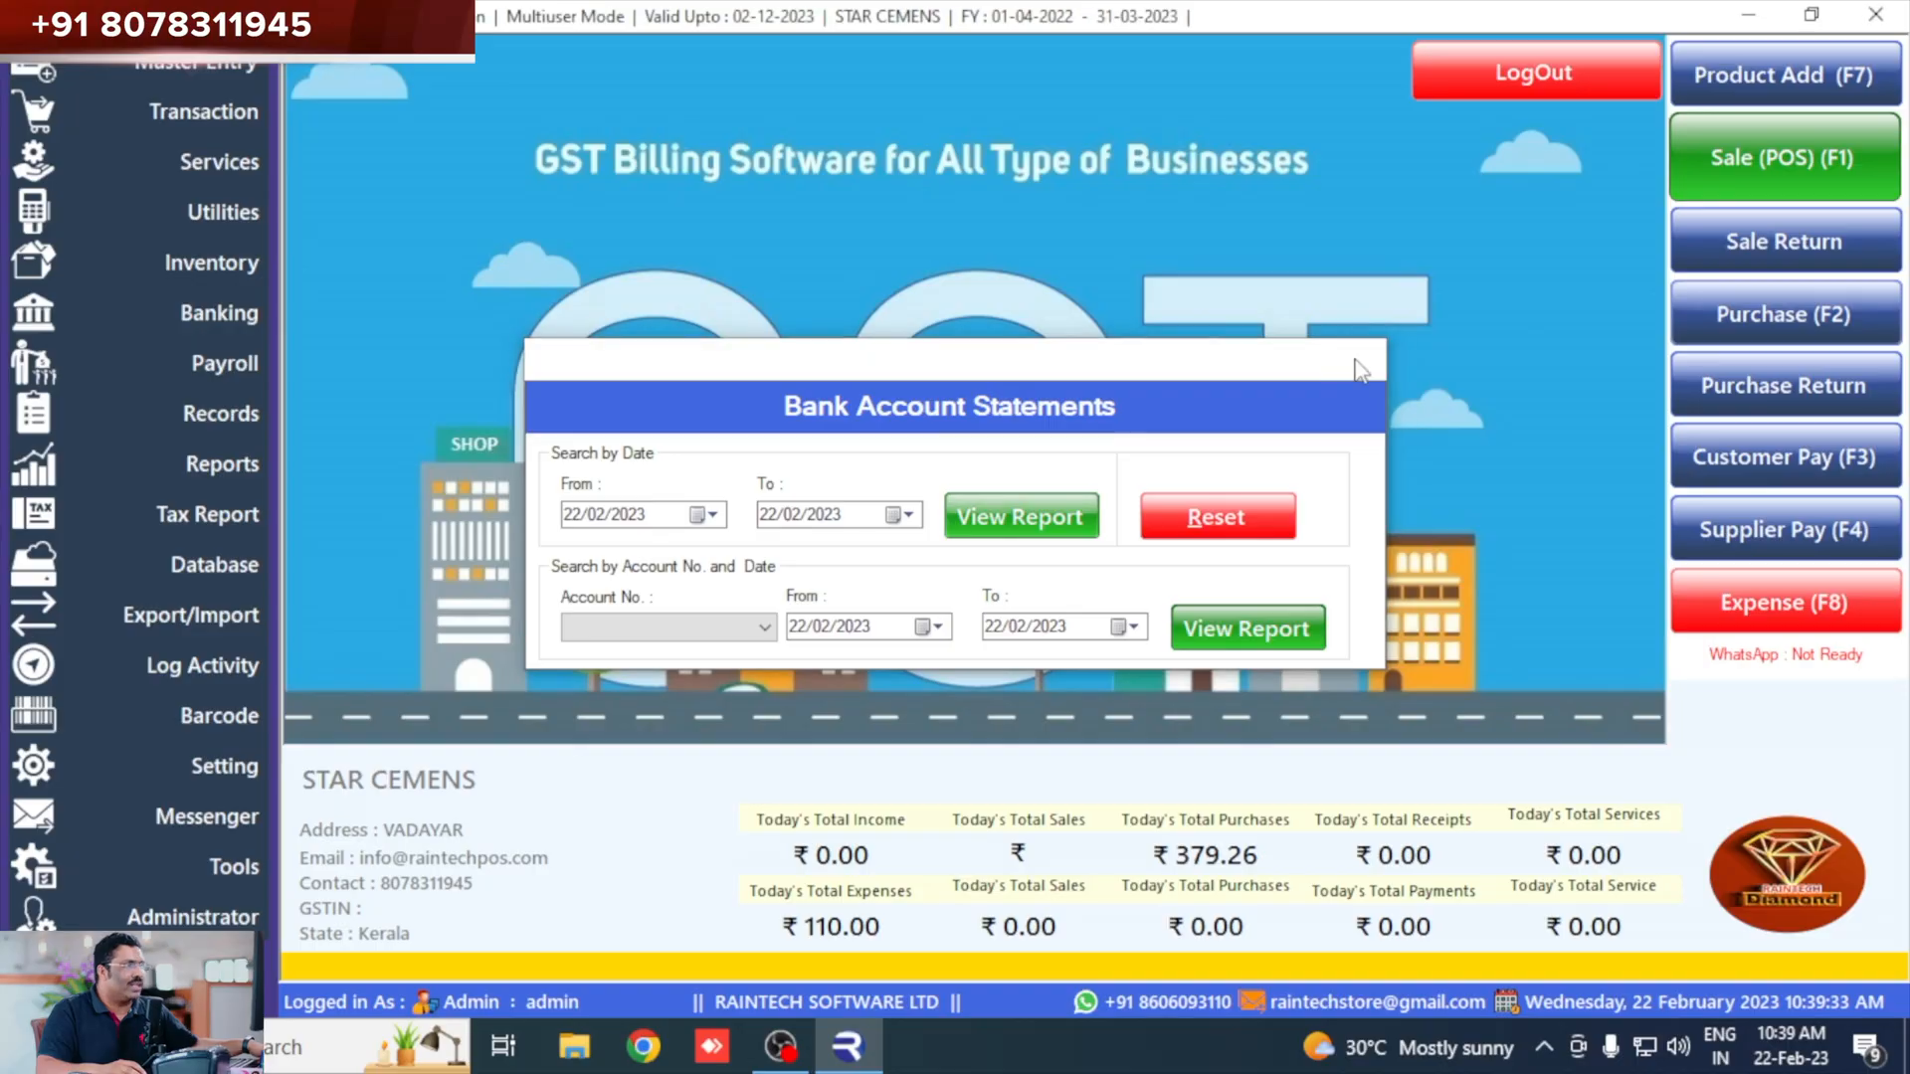
pyautogui.press('Escape')
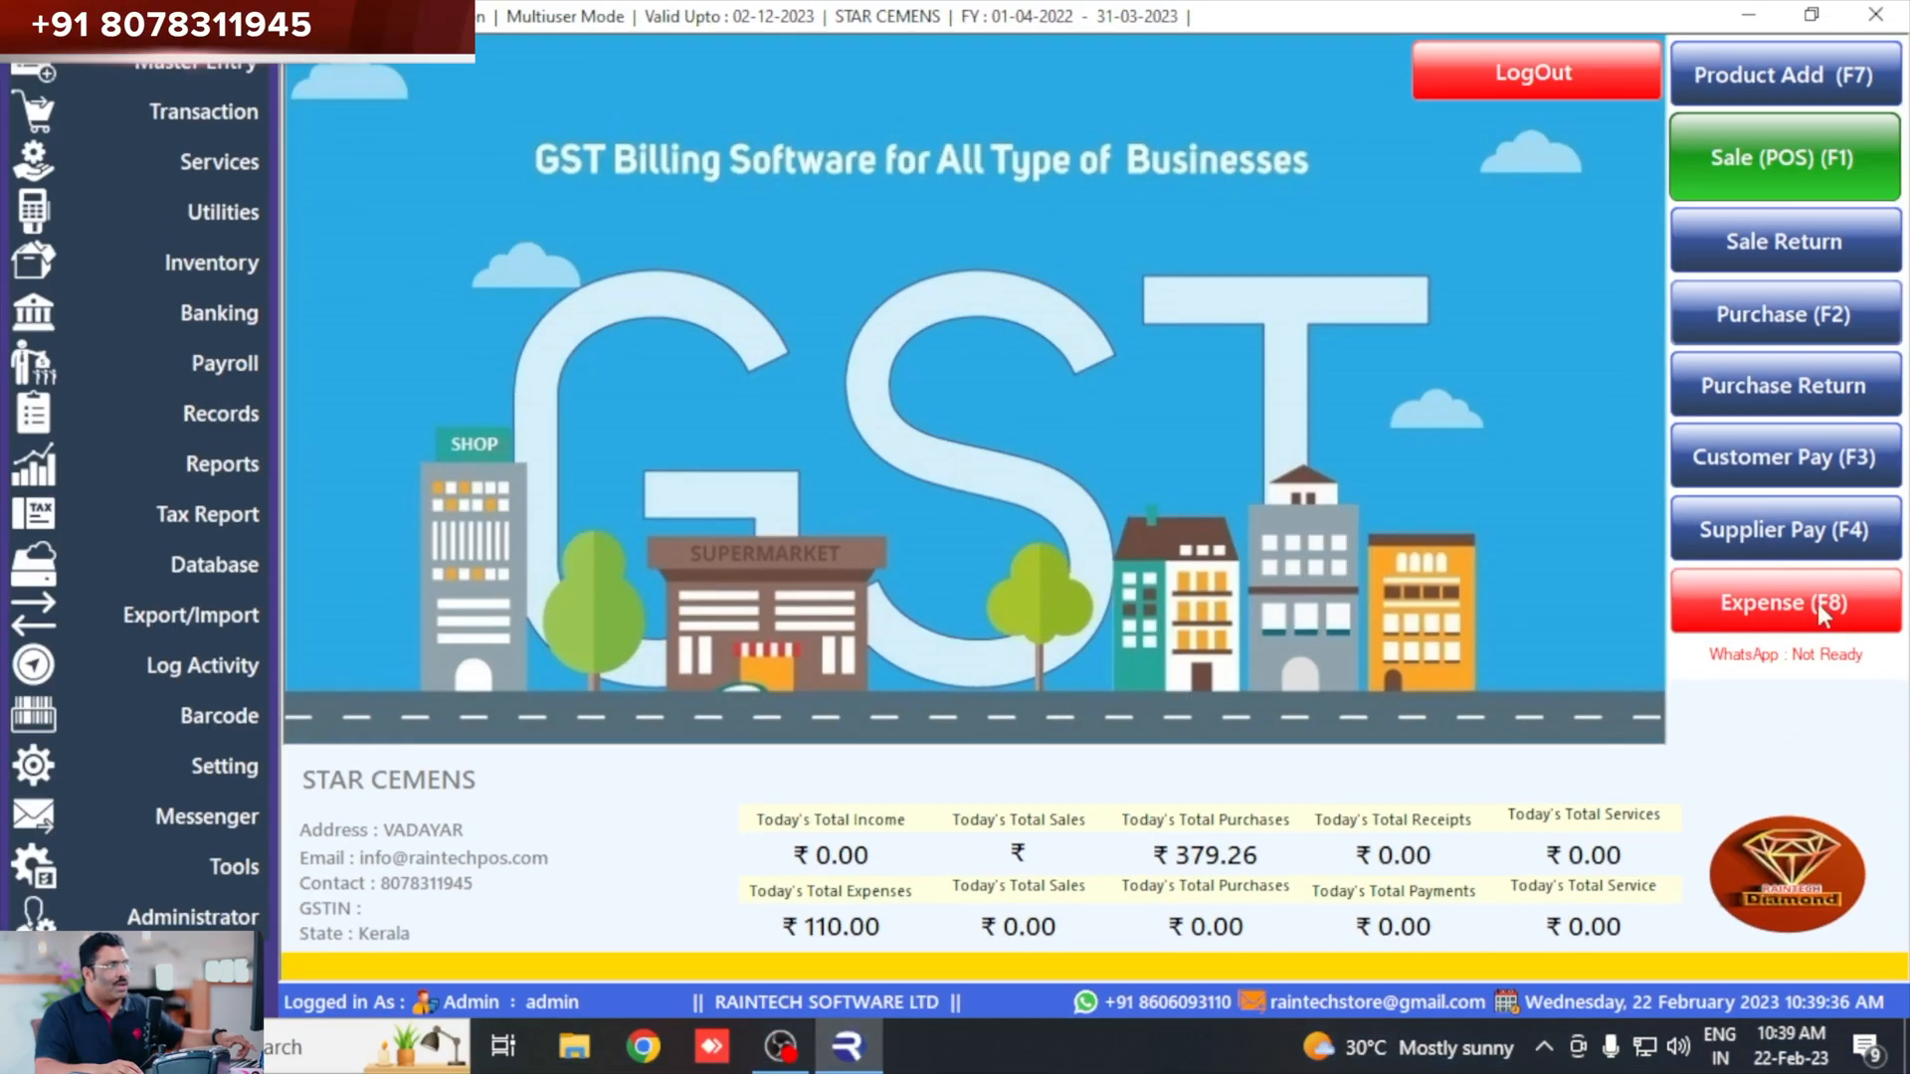
# Start an expense voucher for the payee's name and add a PETROL expense of 200 to the grid.
pyautogui.click(1725, 575)
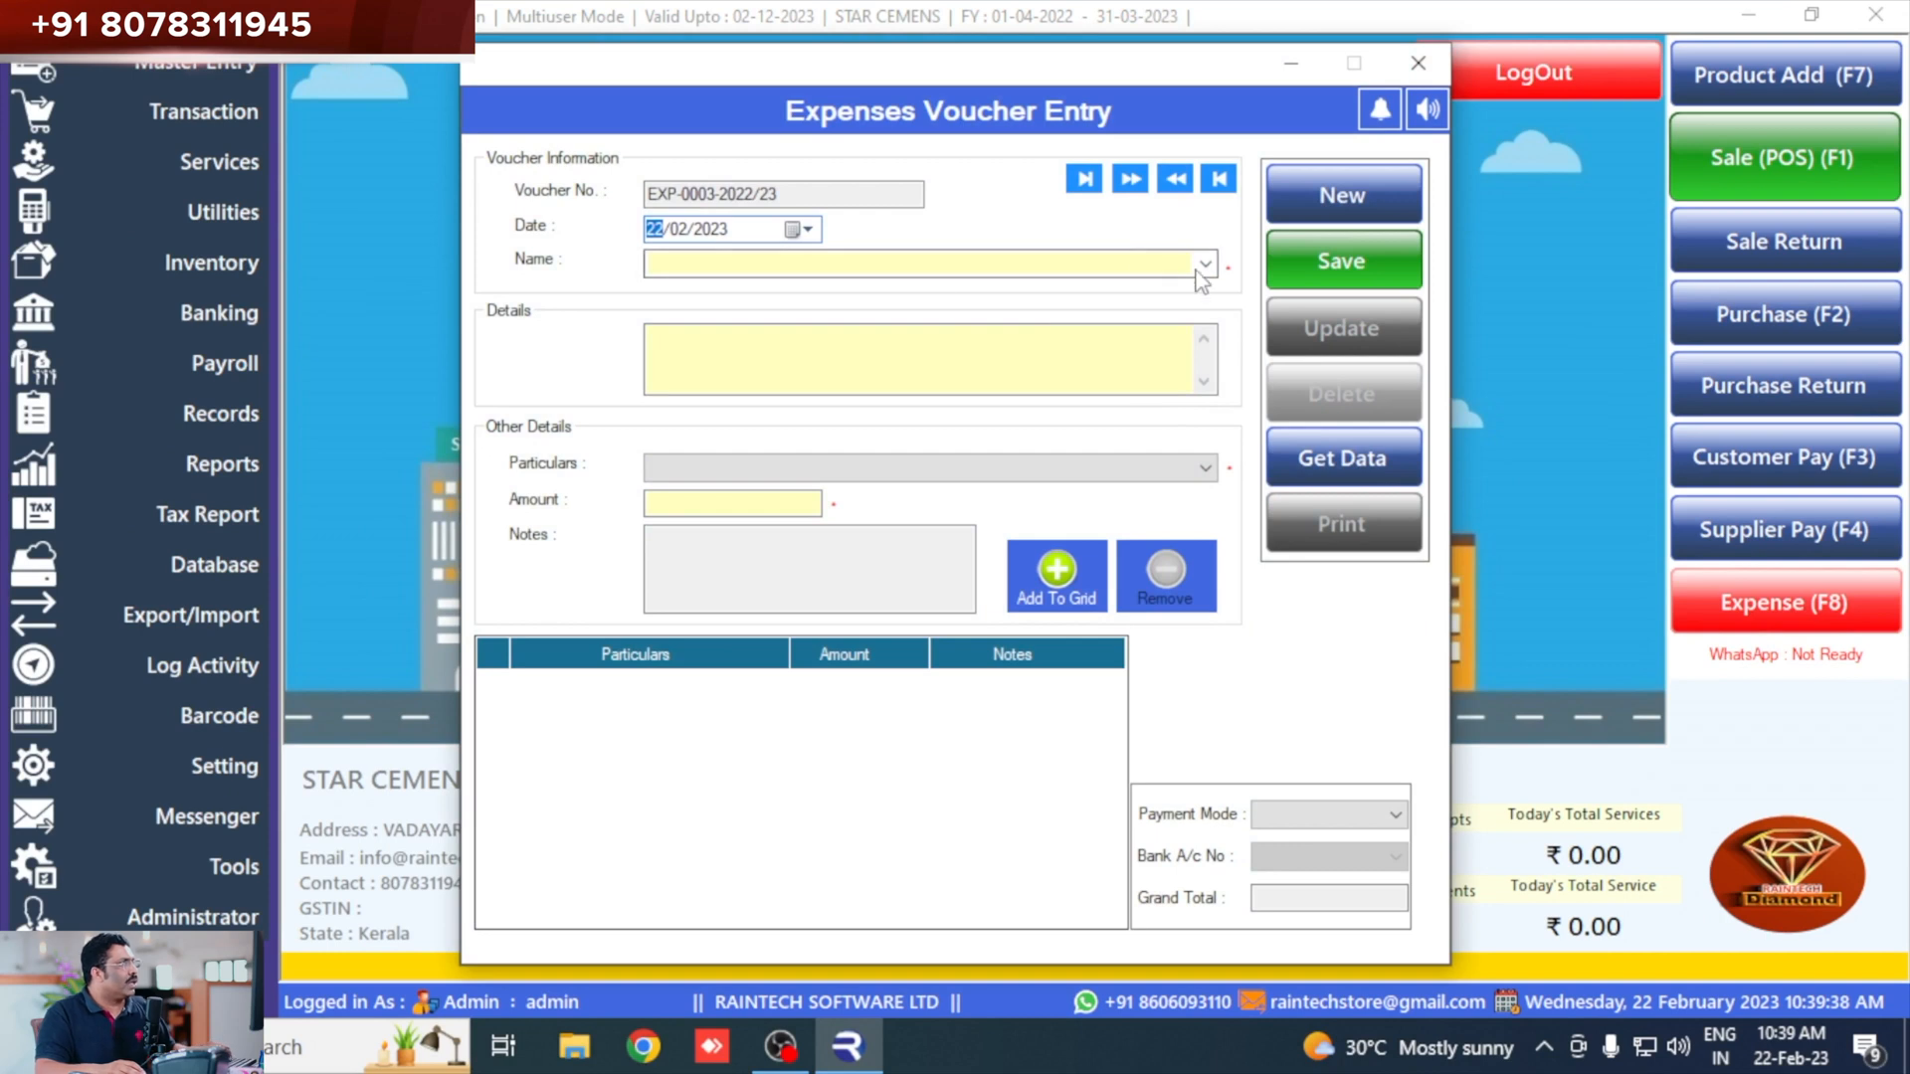
pyautogui.click(1203, 266)
pyautogui.click(990, 260)
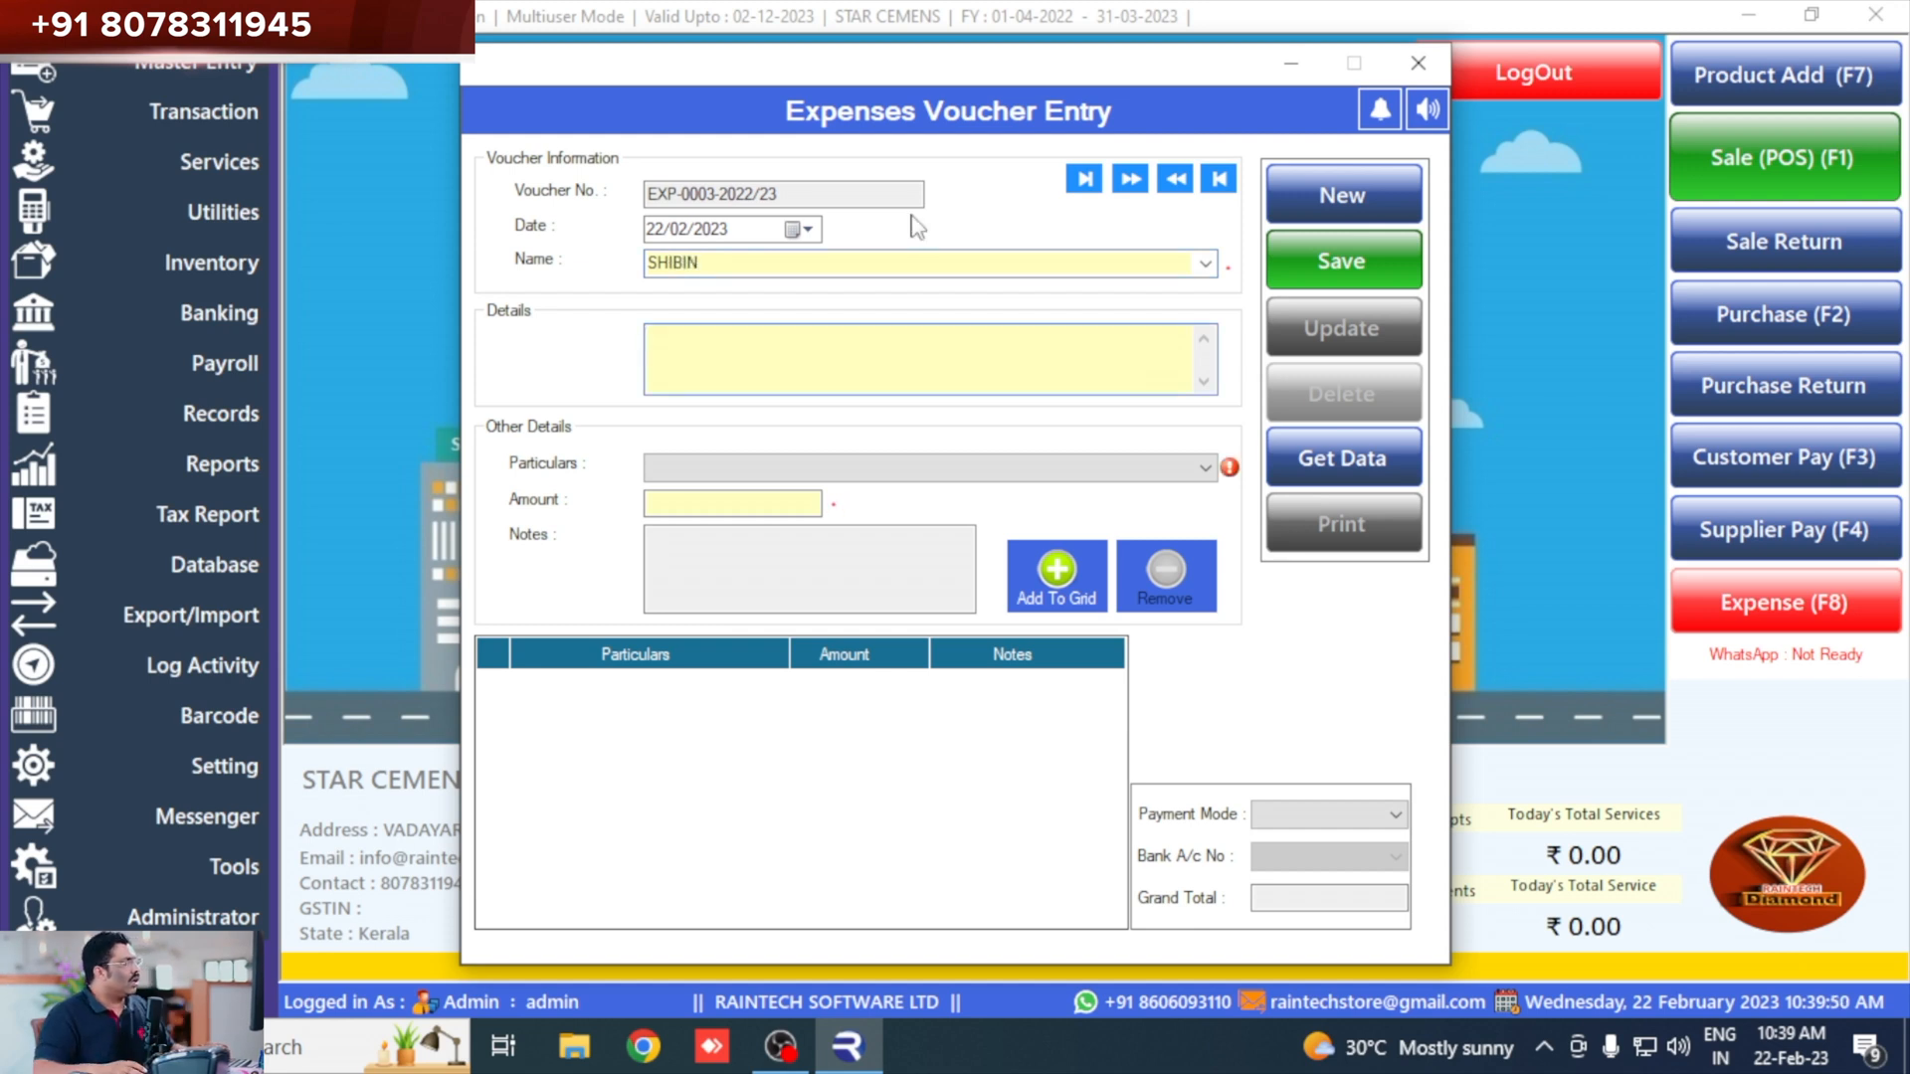
pyautogui.click(1039, 467)
pyautogui.click(853, 497)
pyautogui.click(753, 503)
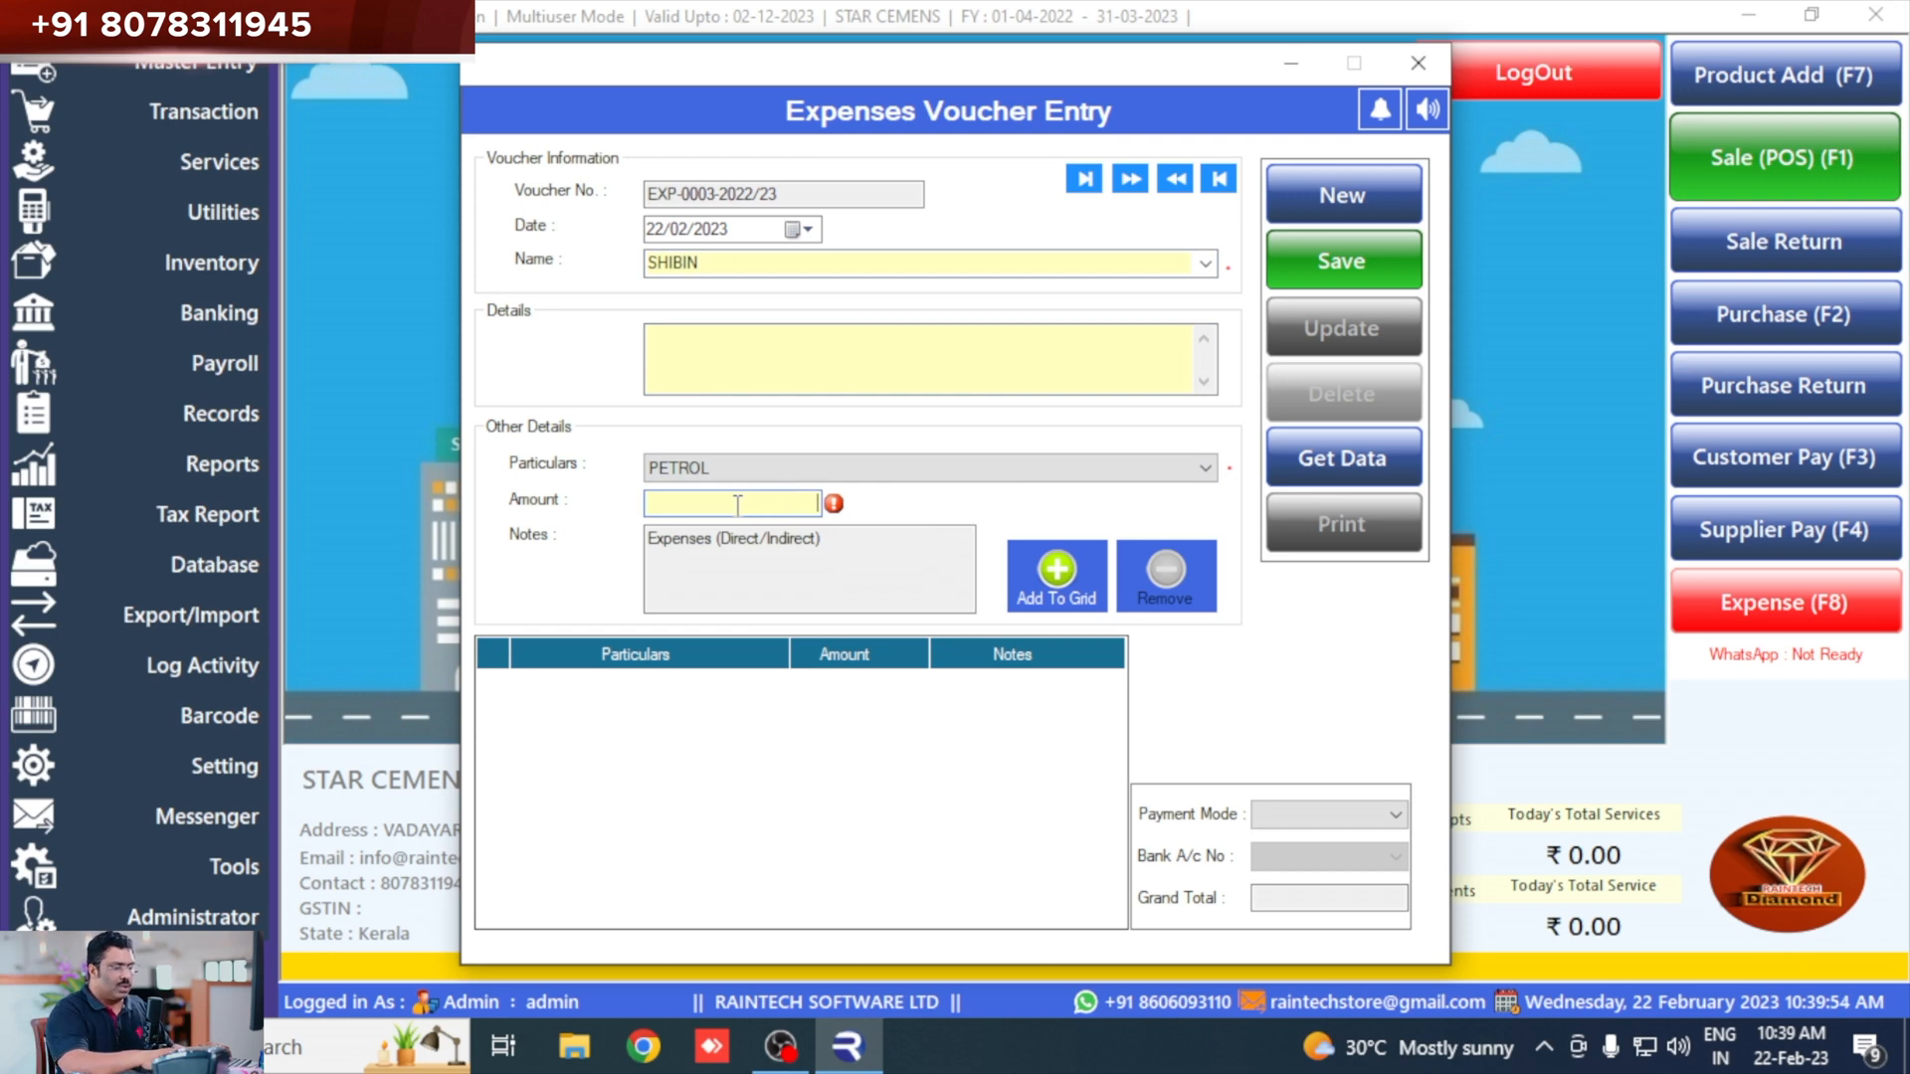
pyautogui.click(1057, 575)
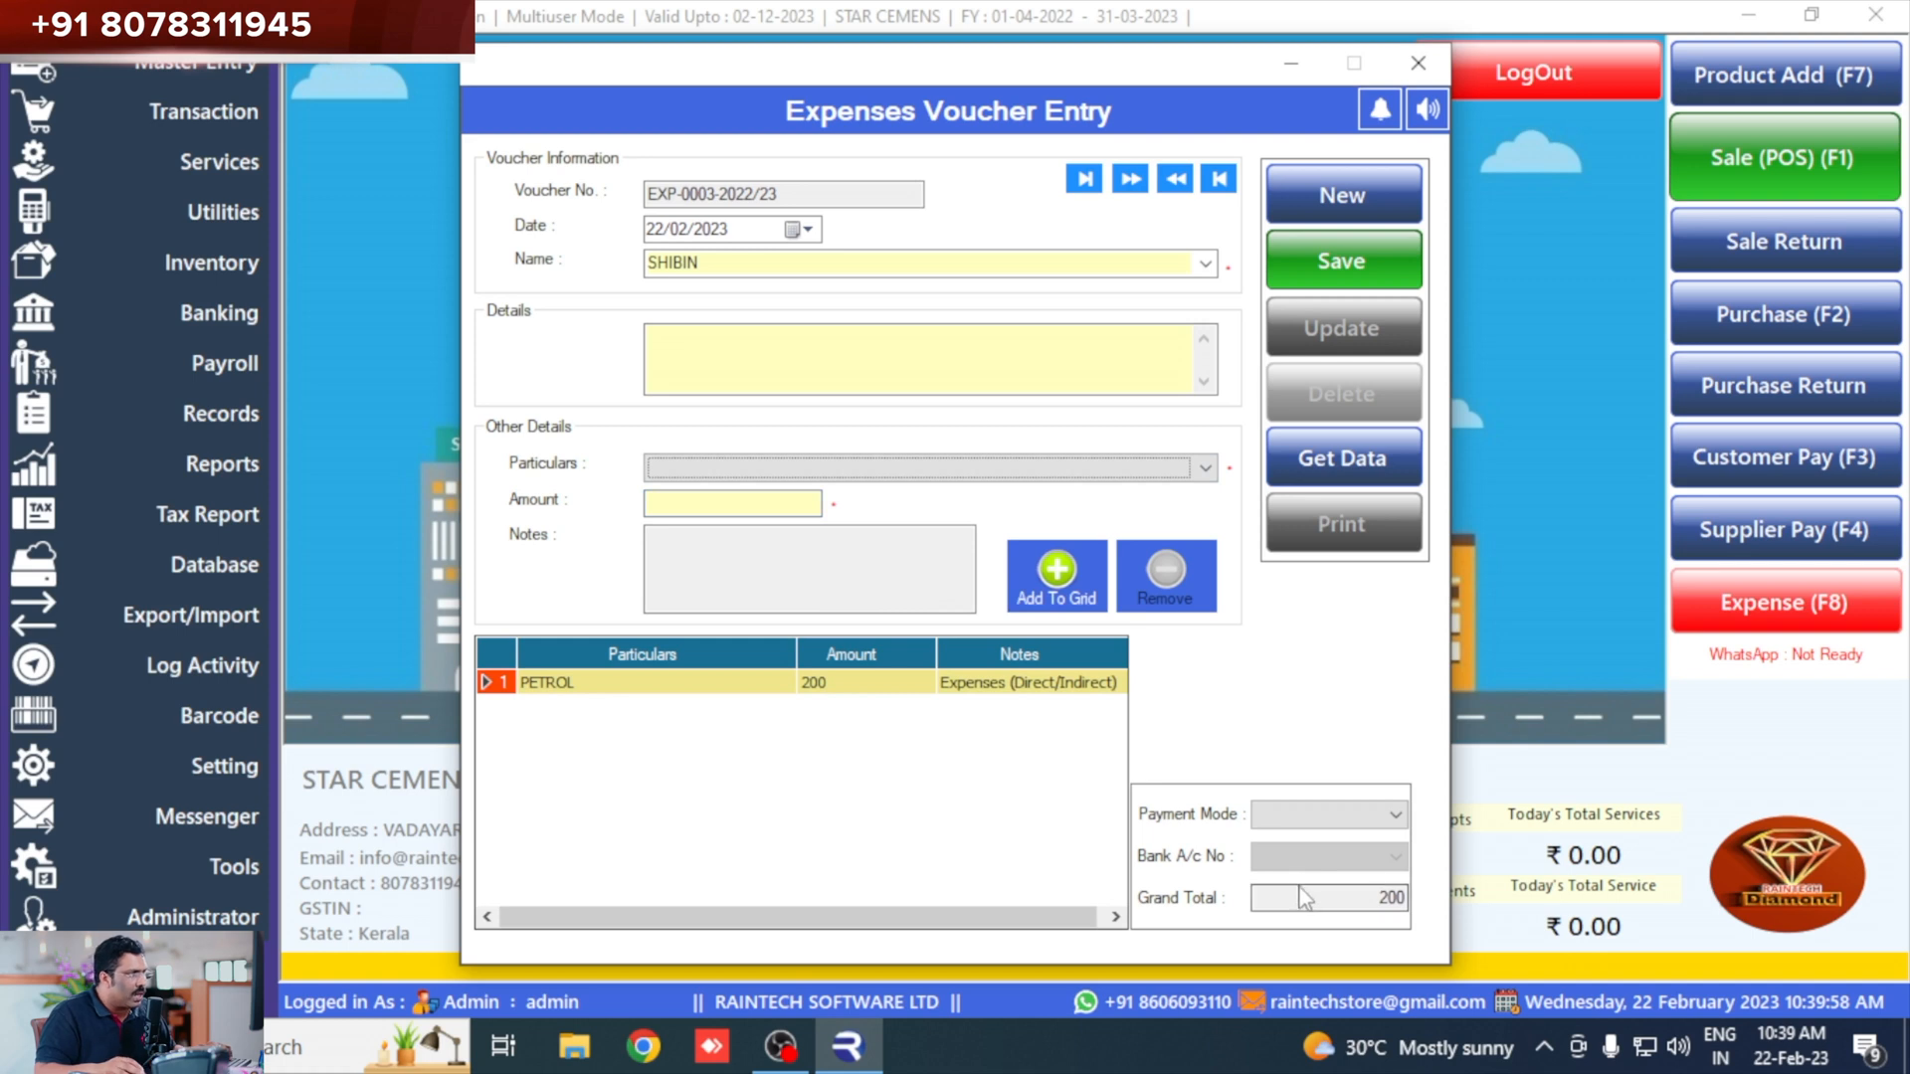
# Set the voucher's payment mode to Bank with the bank account number, save it and open its printout.
pyautogui.click(1302, 830)
pyautogui.click(1293, 863)
pyautogui.click(1298, 857)
pyautogui.click(1293, 883)
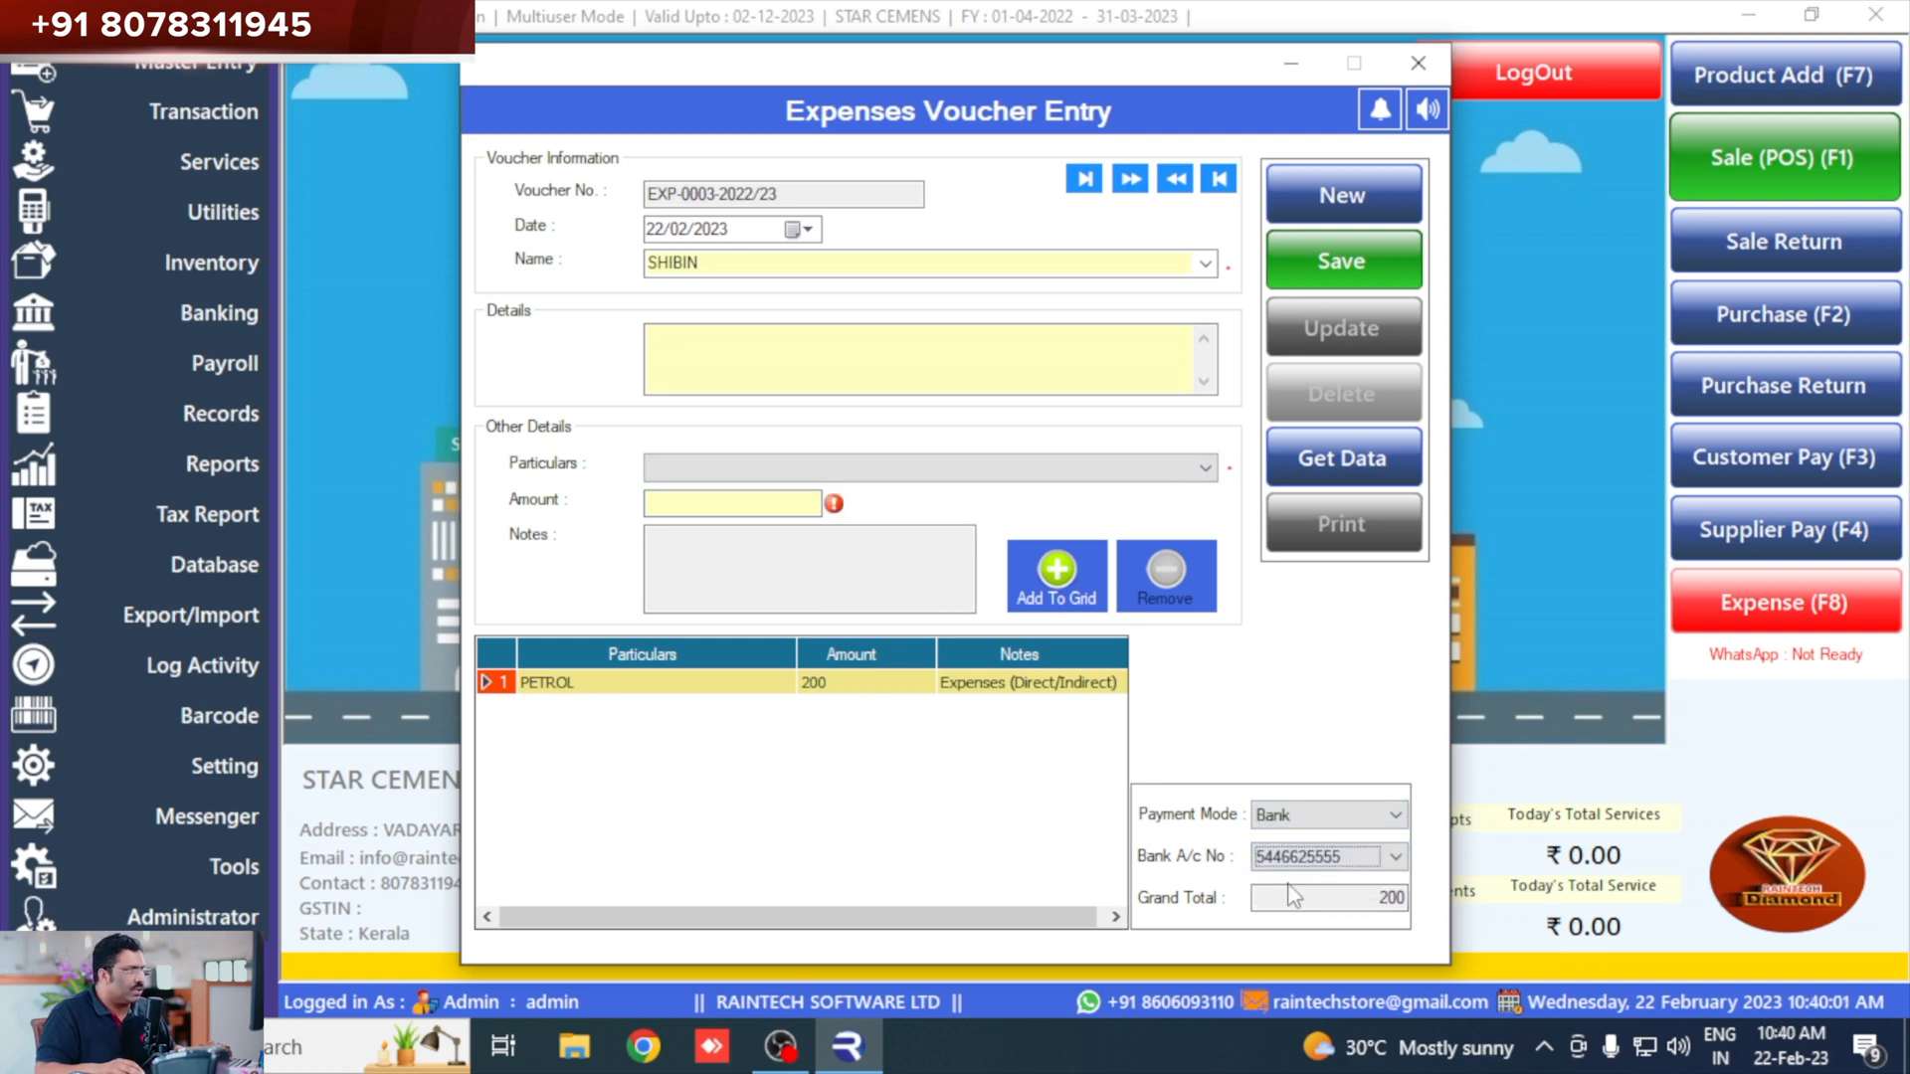
pyautogui.click(1366, 259)
pyautogui.click(997, 625)
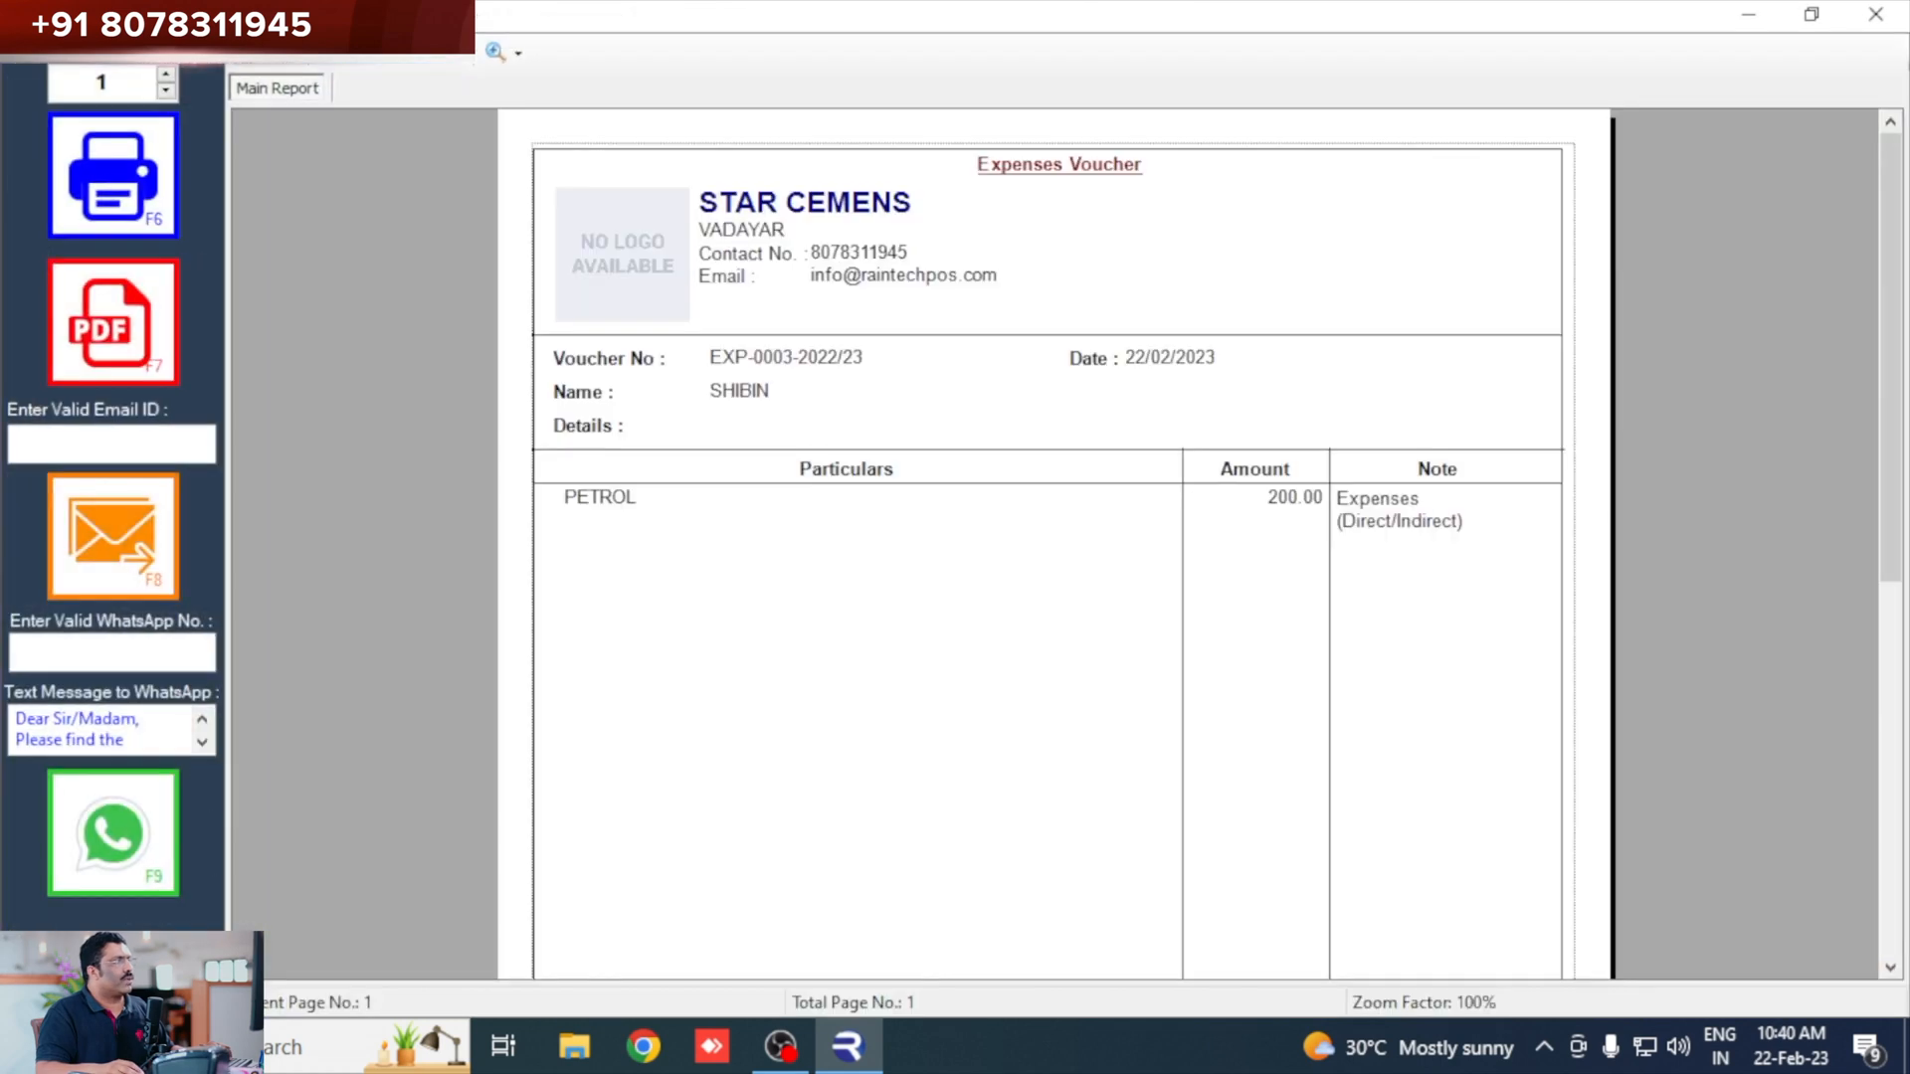
# Review the expense voucher printout down to its signature lines, and close both the printout and the voucher form.
pyautogui.scroll(-5, 1077, 617)
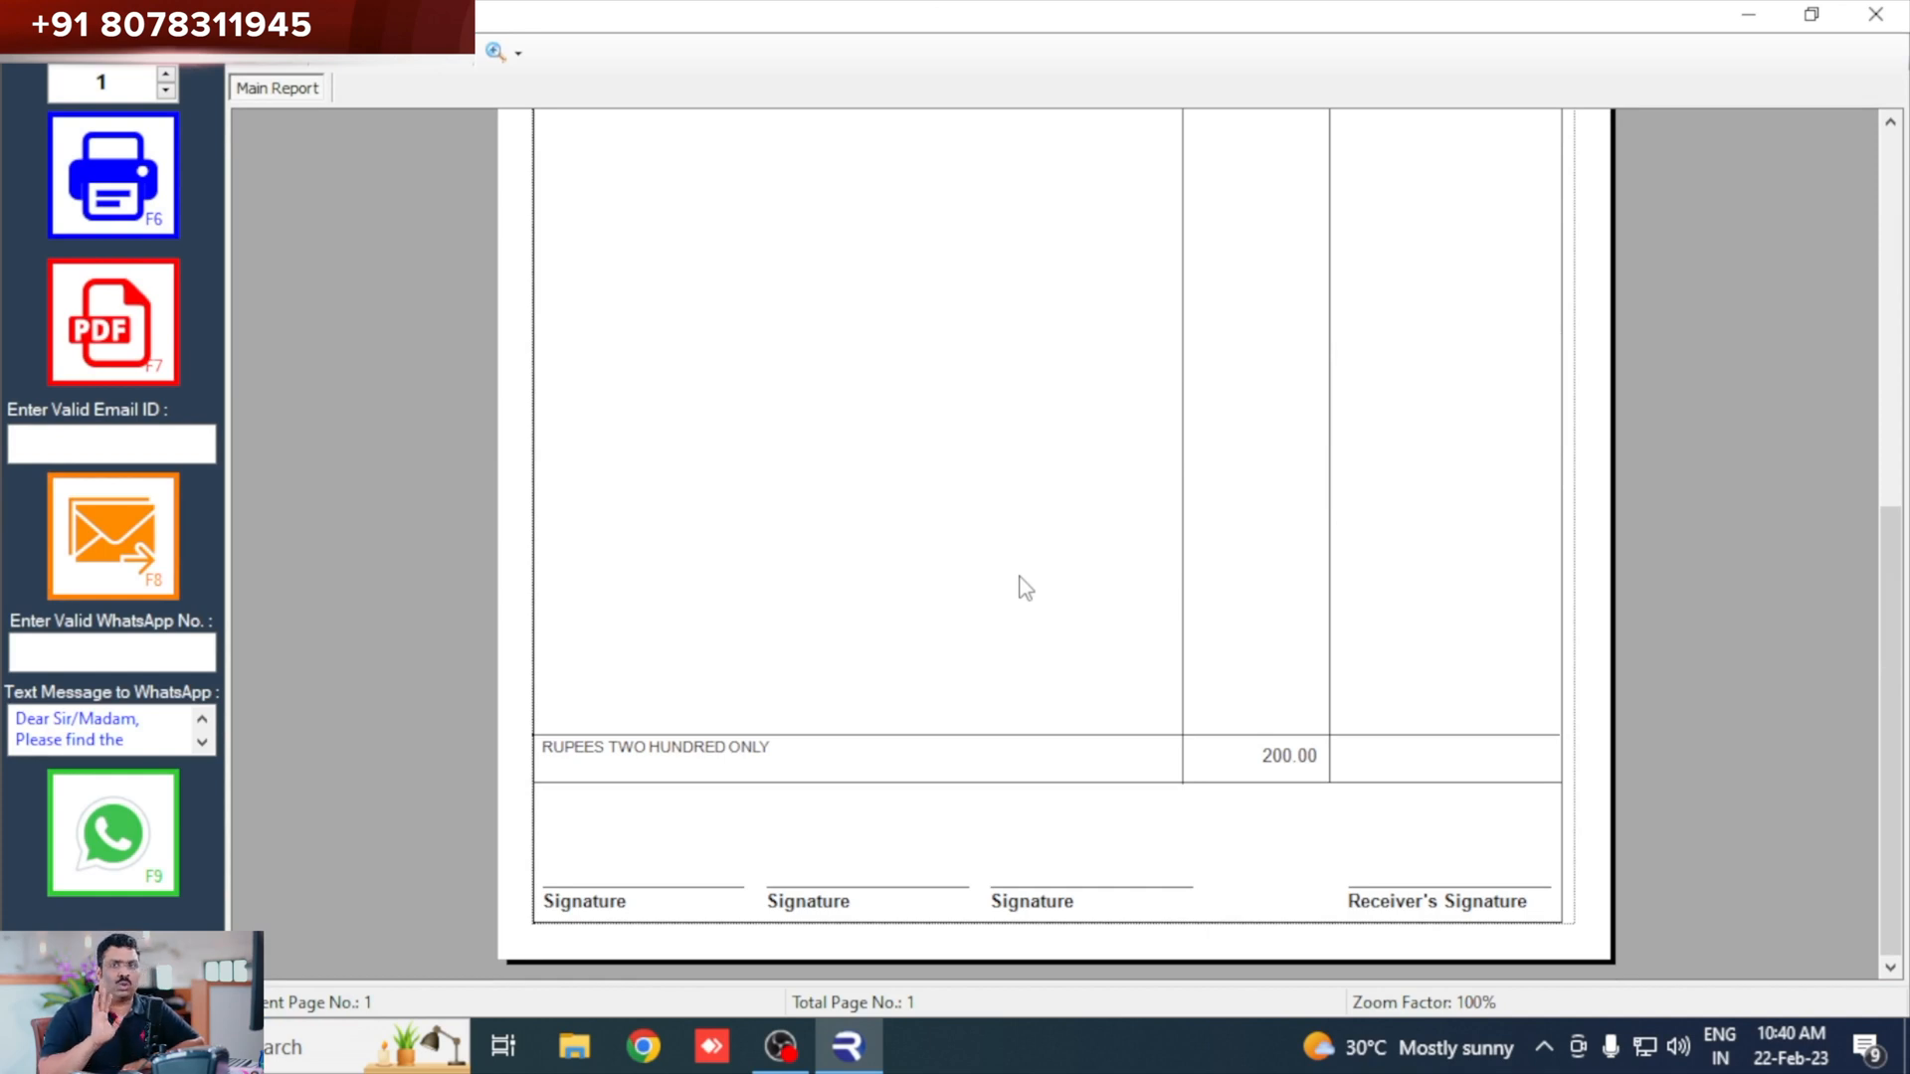
pyautogui.scroll(5, 885, 635)
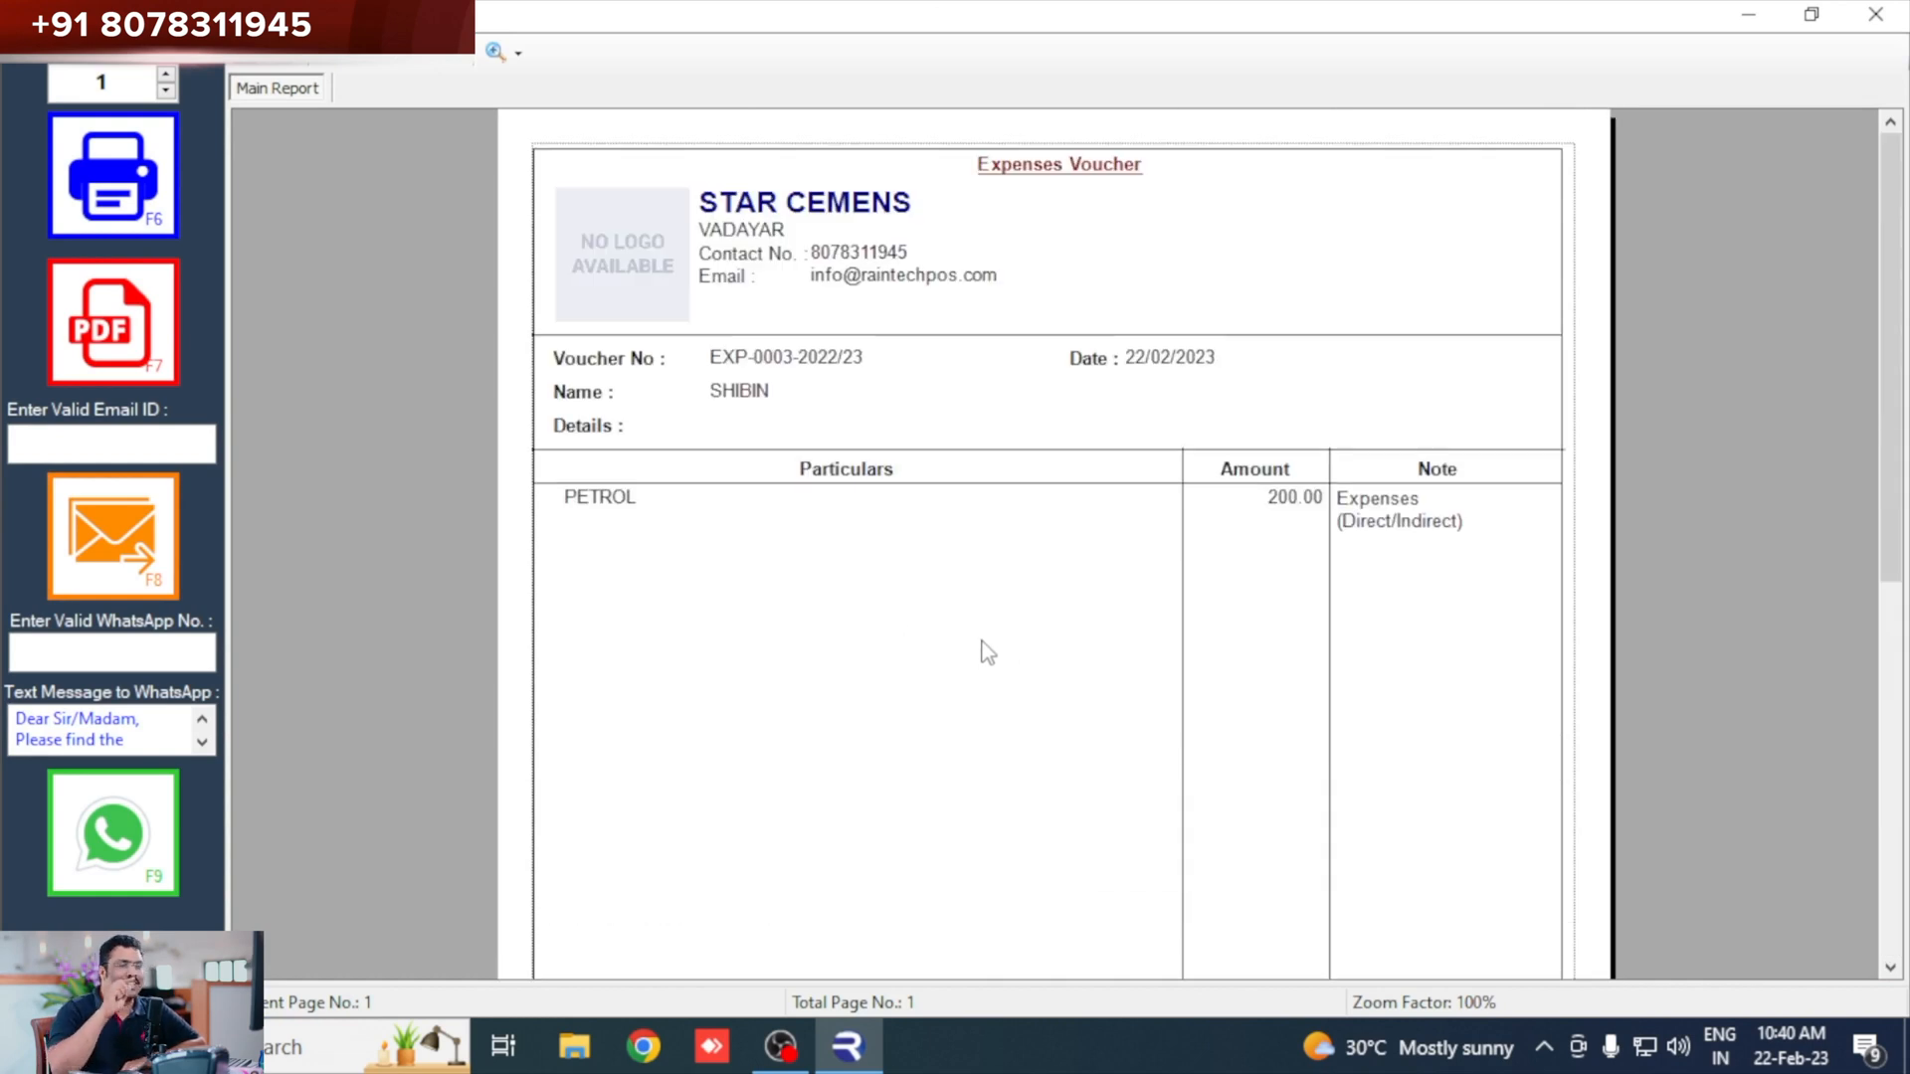
pyautogui.click(1876, 14)
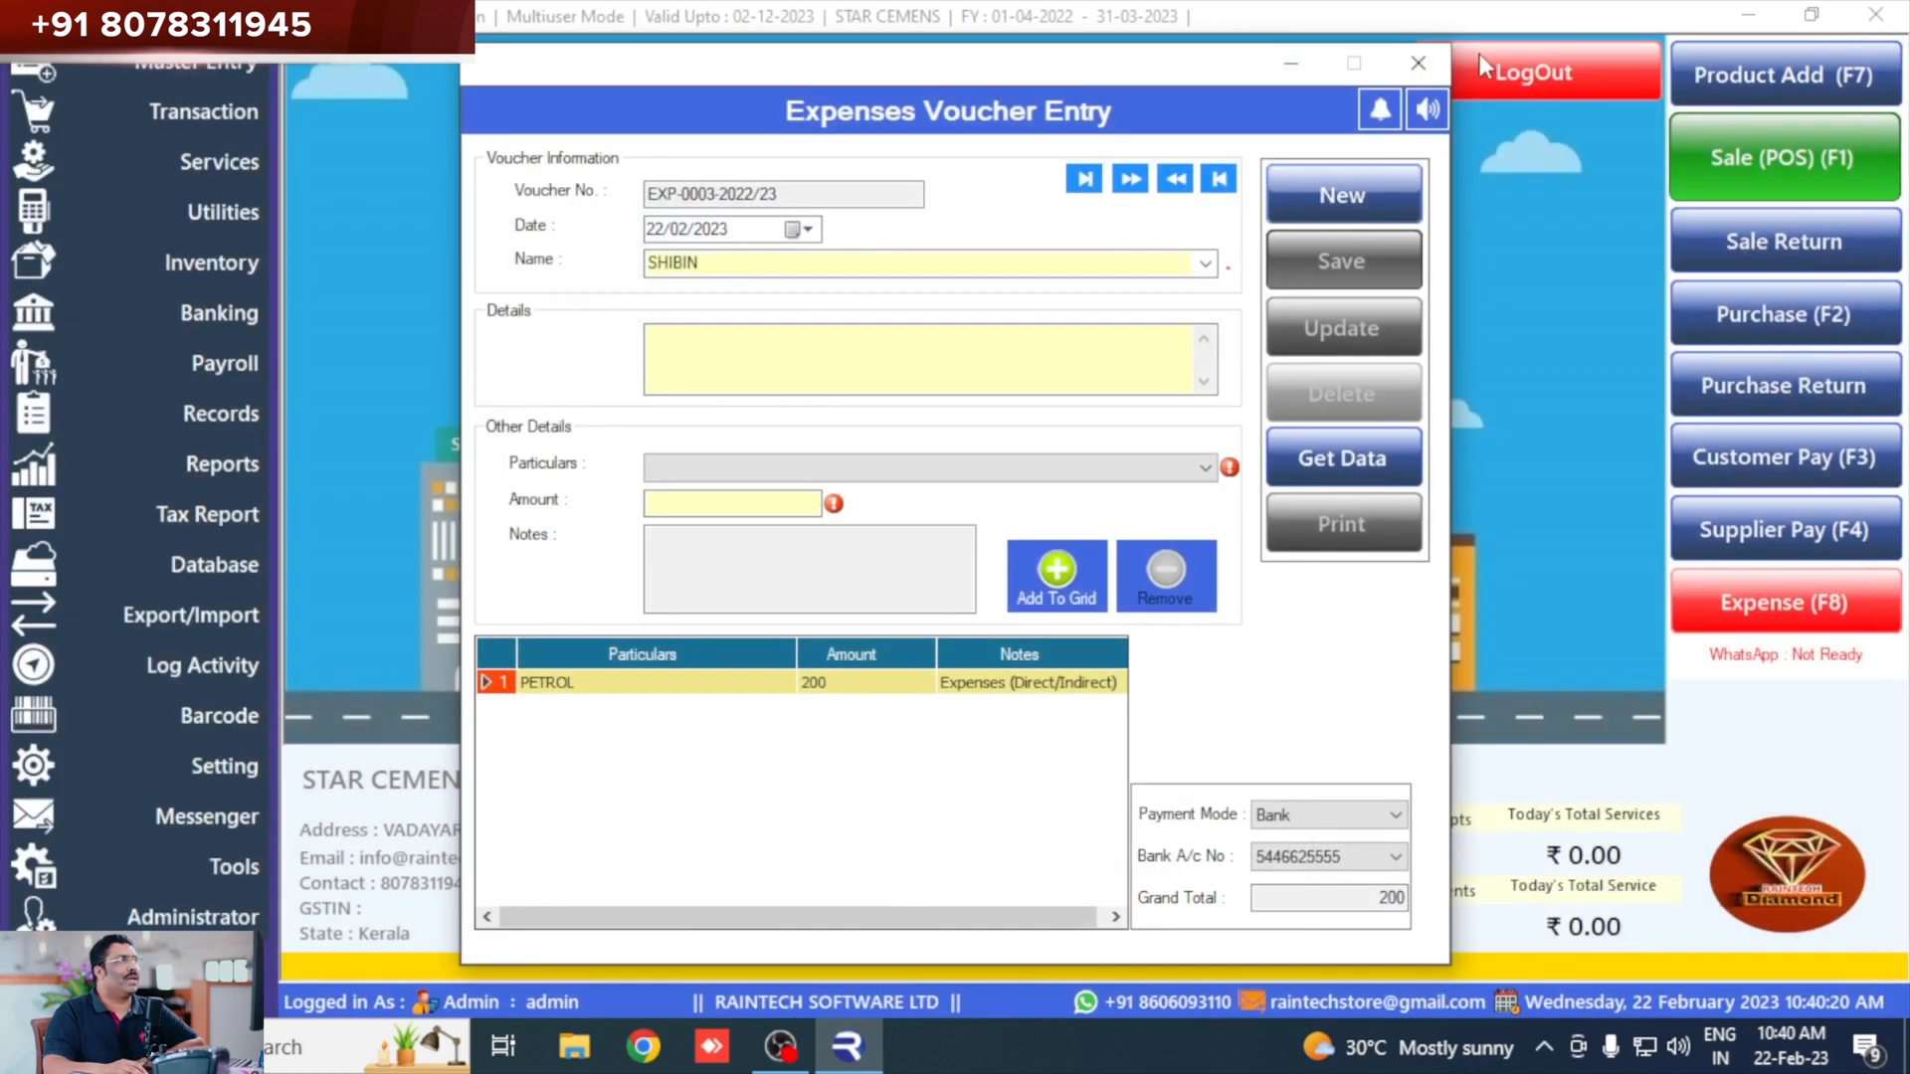
pyautogui.click(1439, 62)
# View the bank account statement for 22/02/2023 to check the bank-paid expense, and close it.
pyautogui.click(219, 312)
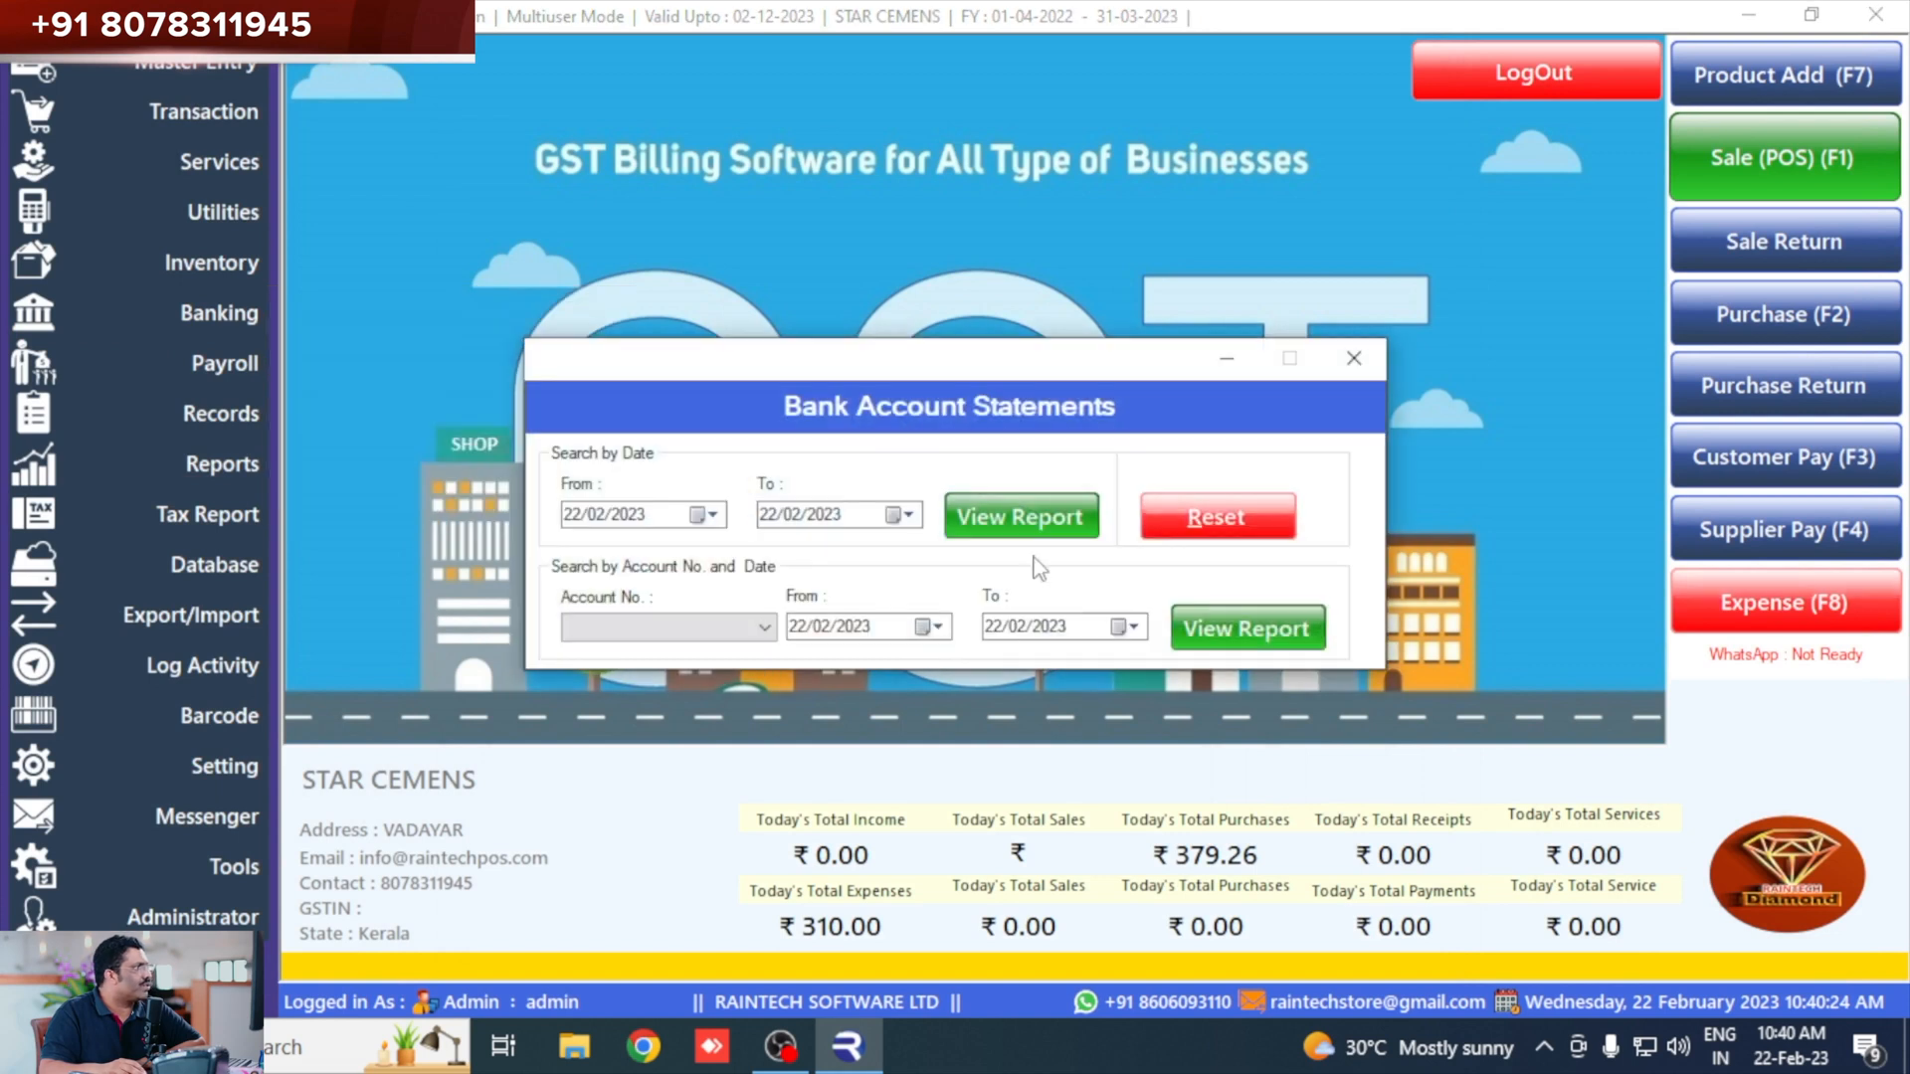
pyautogui.click(1047, 519)
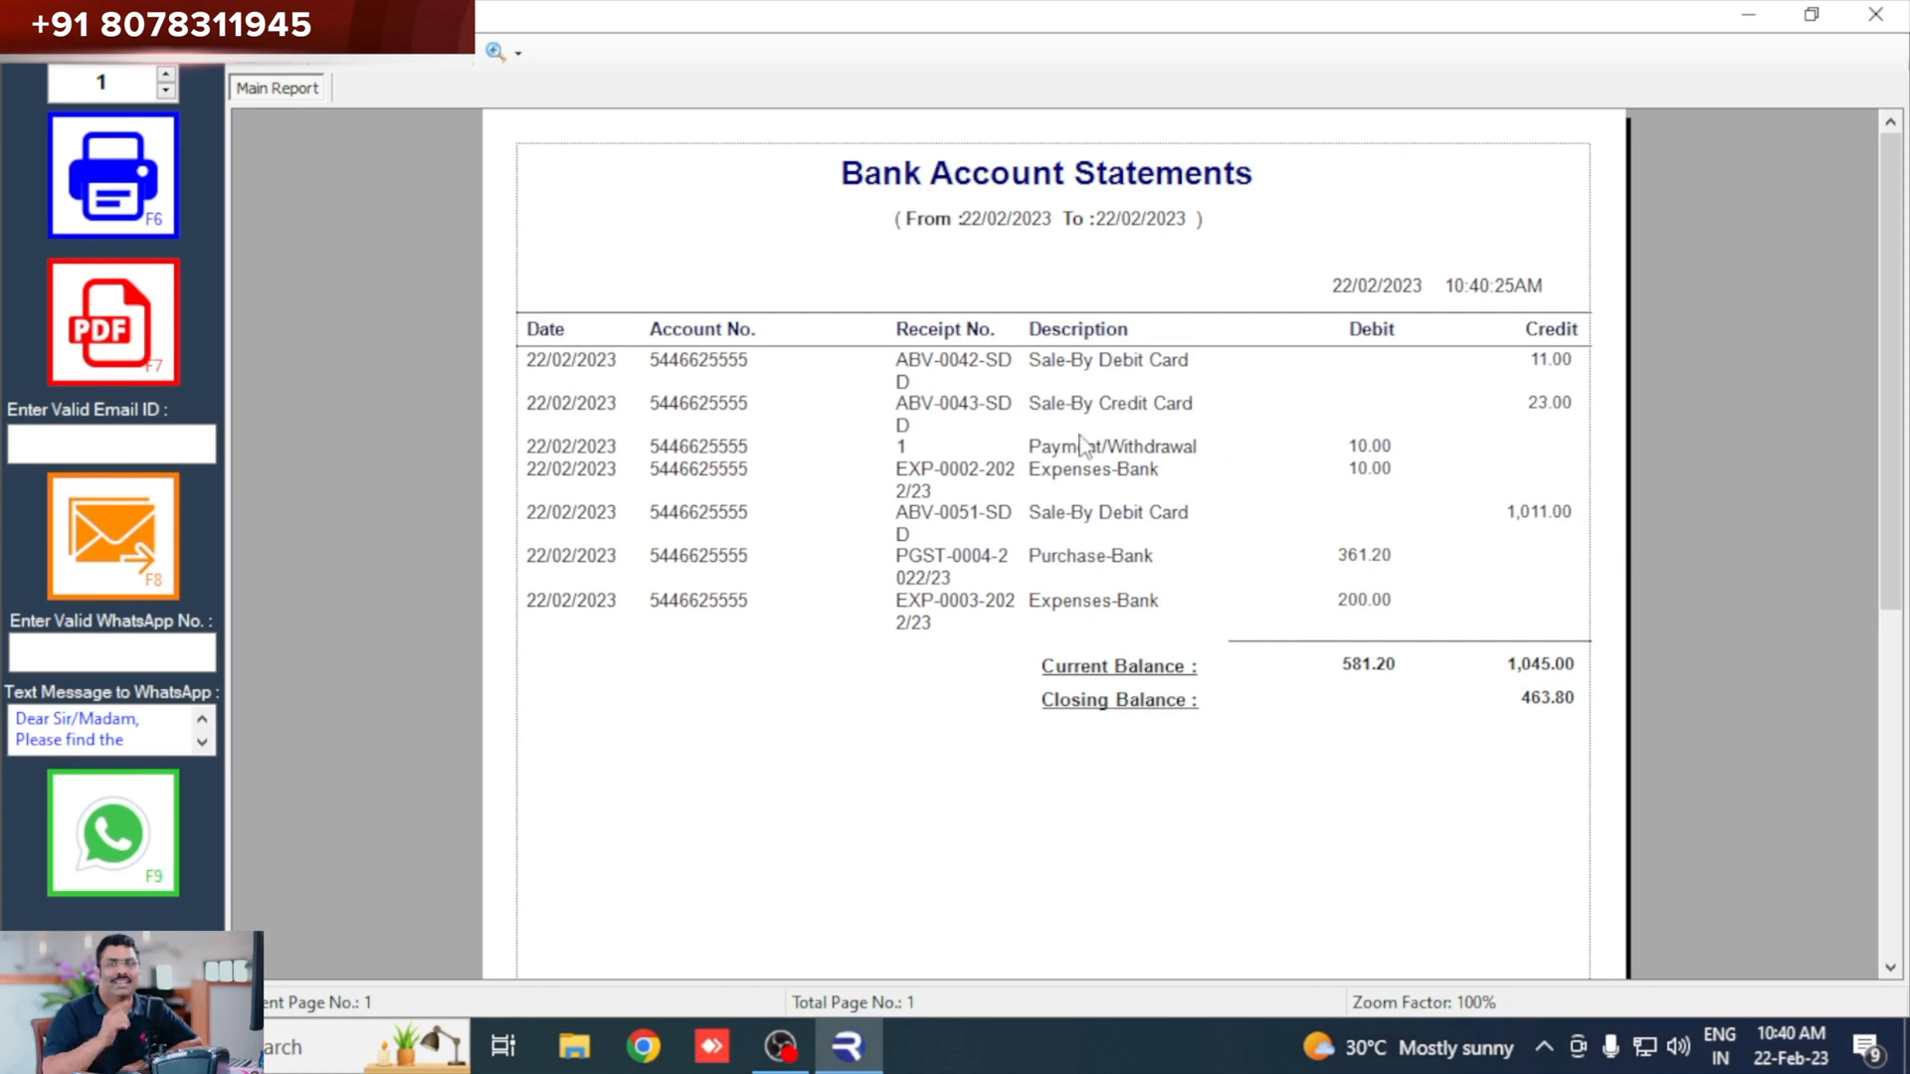
pyautogui.click(1900, 20)
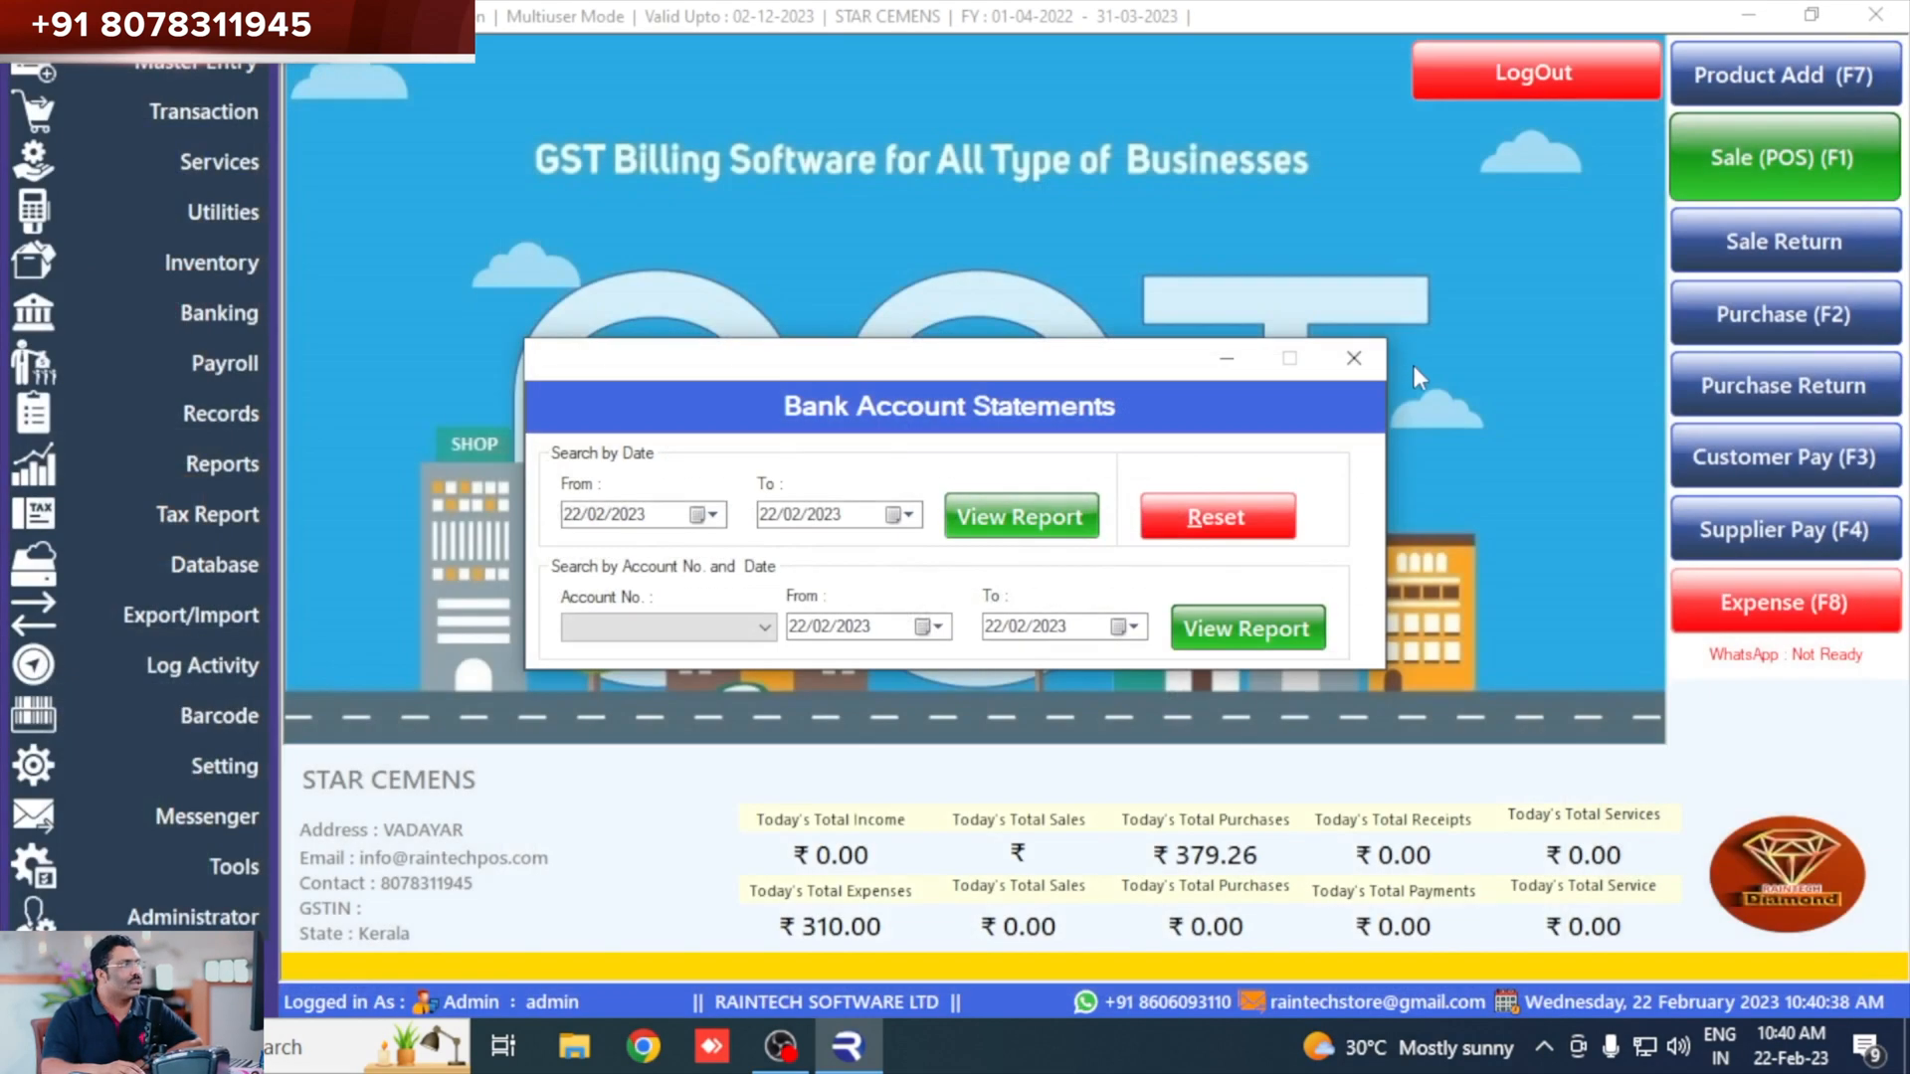
pyautogui.click(1354, 359)
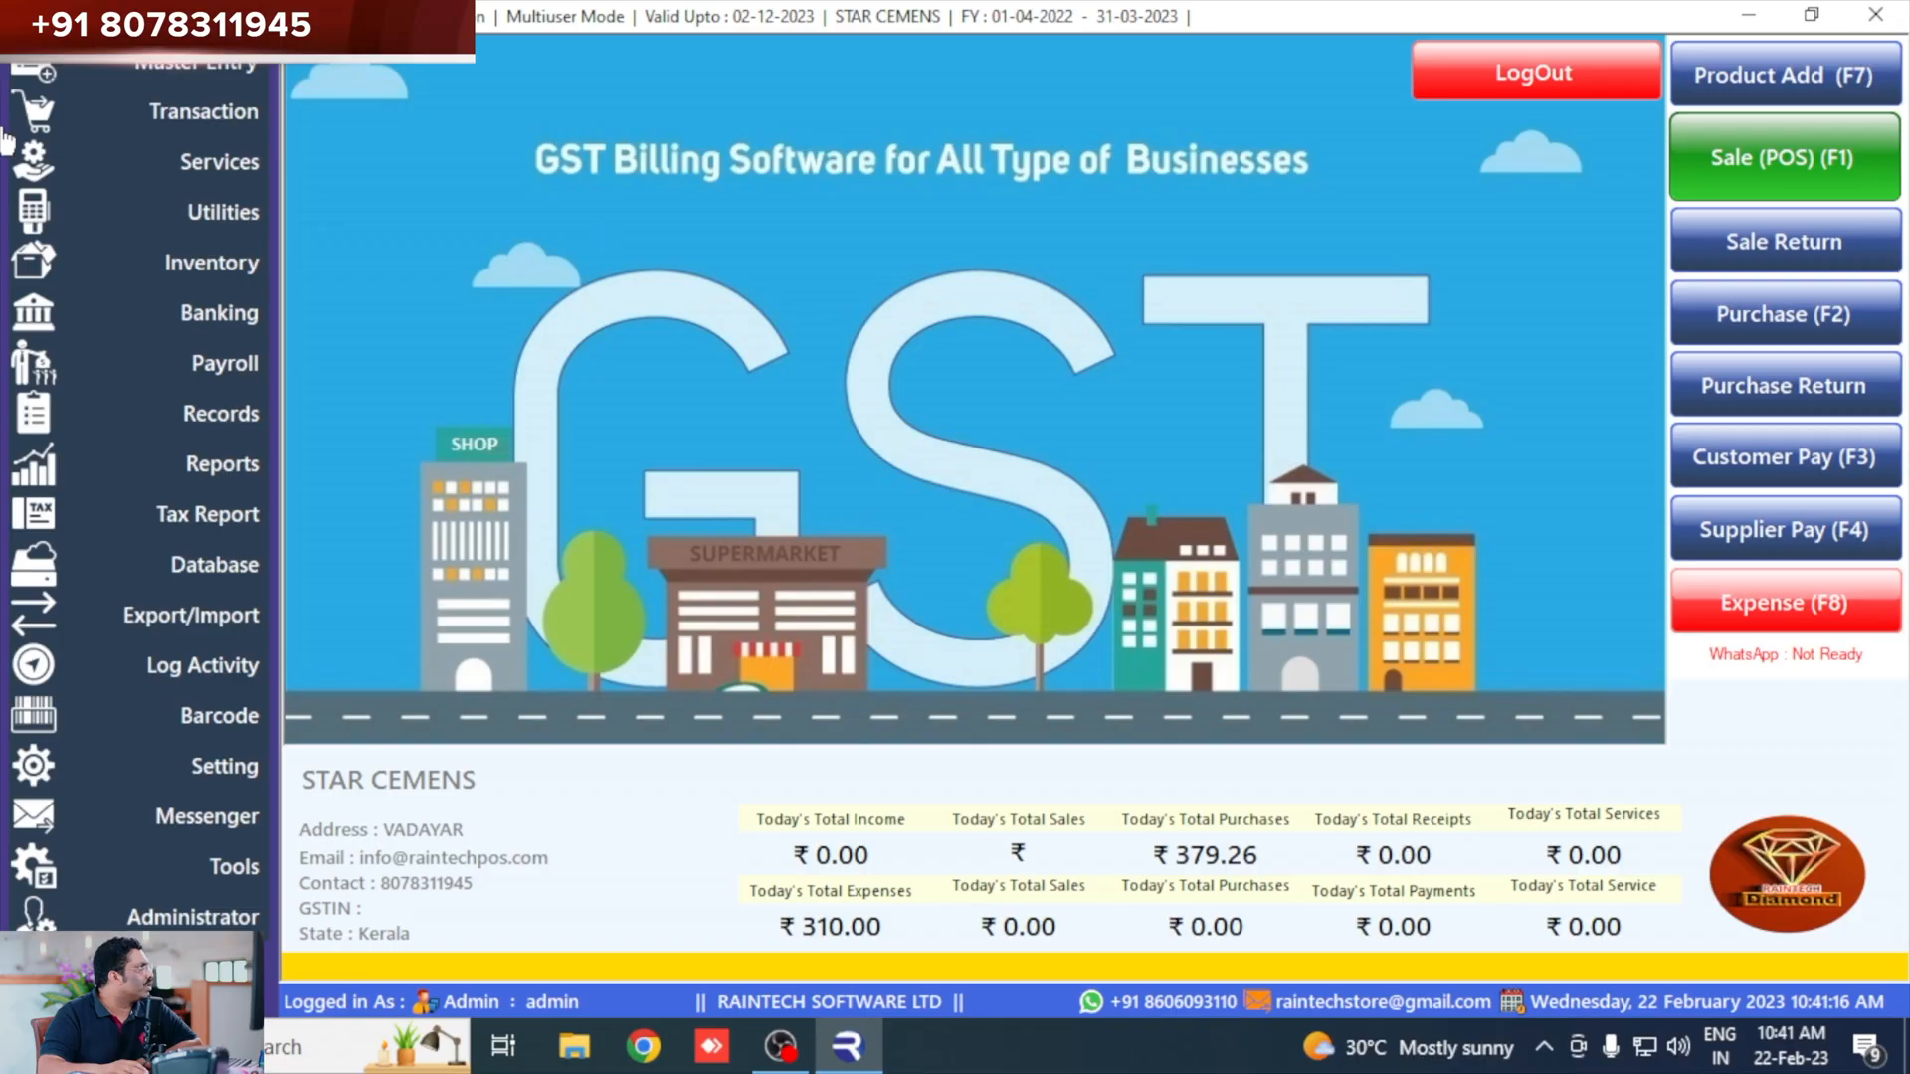
# Start an income voucher with the name PAPER and add an INCOME entry of 600 to the grid.
pyautogui.click(207, 124)
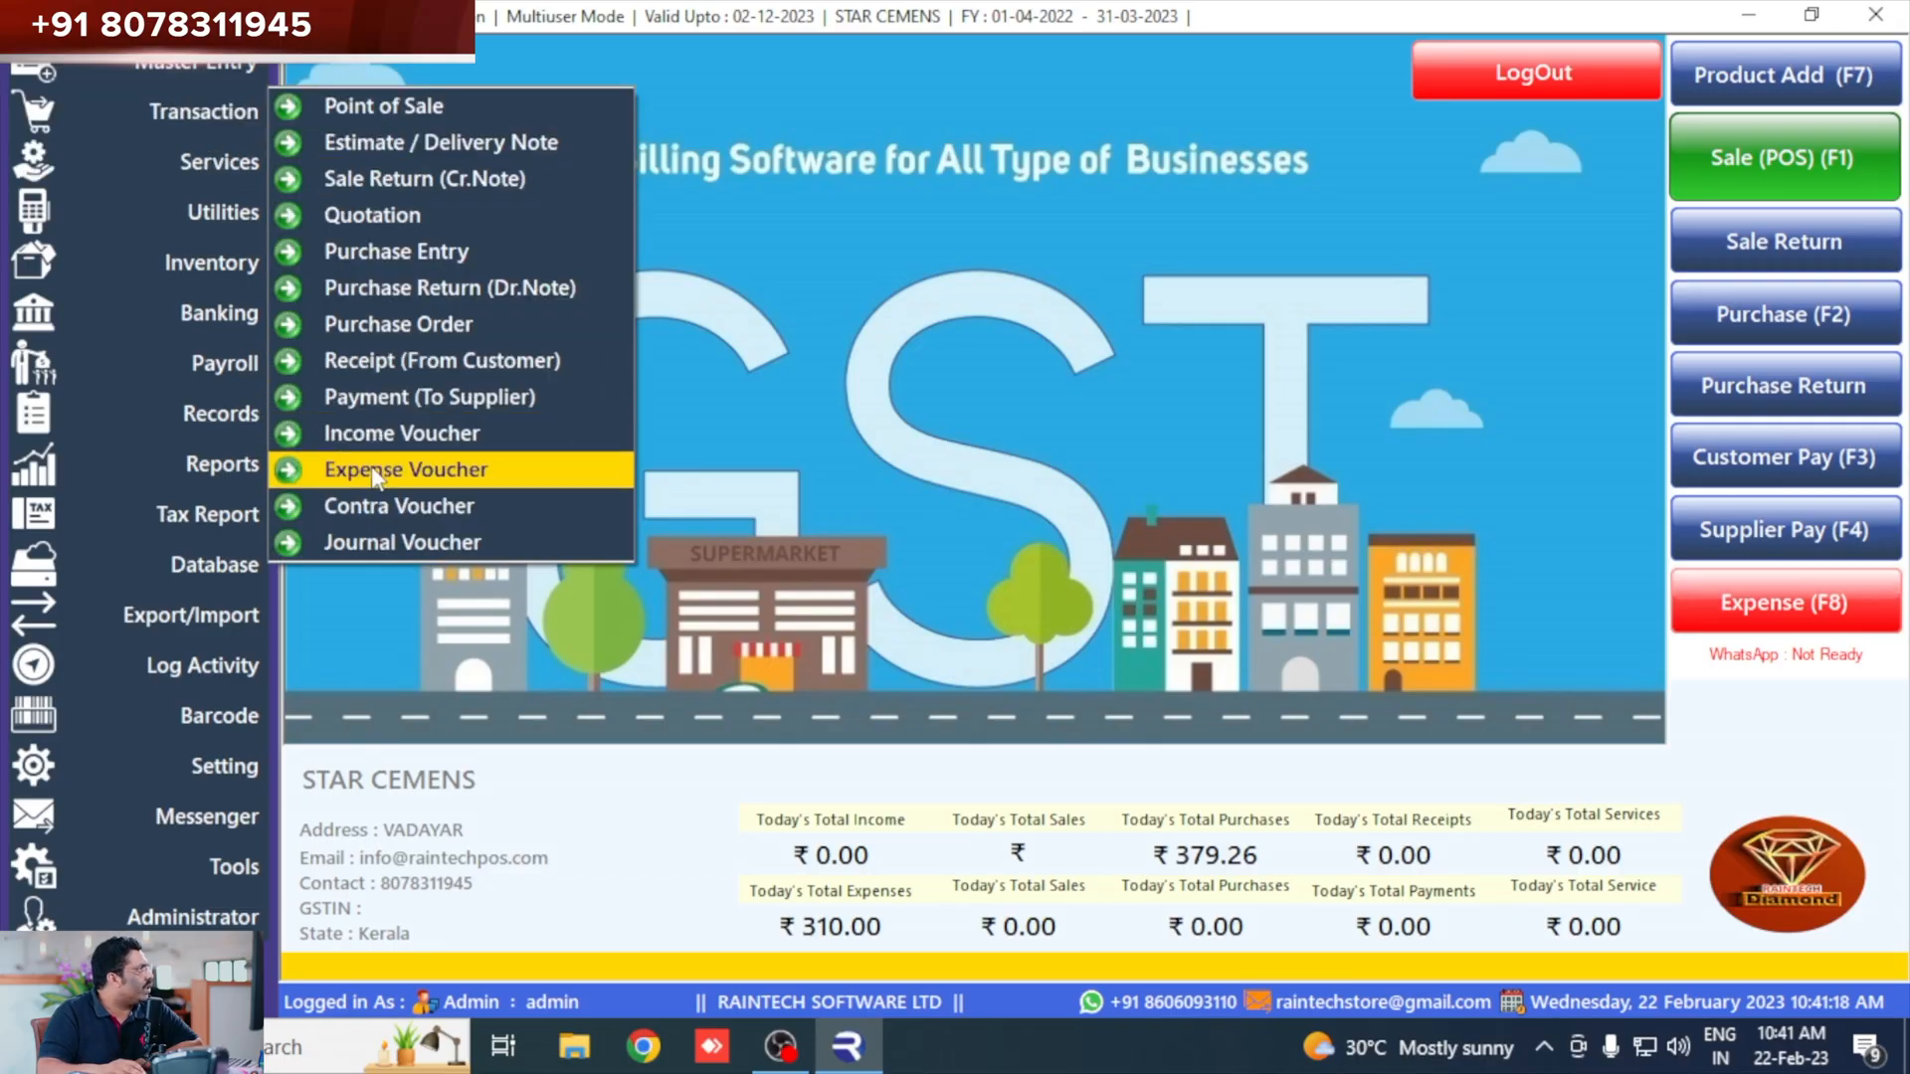
pyautogui.click(388, 441)
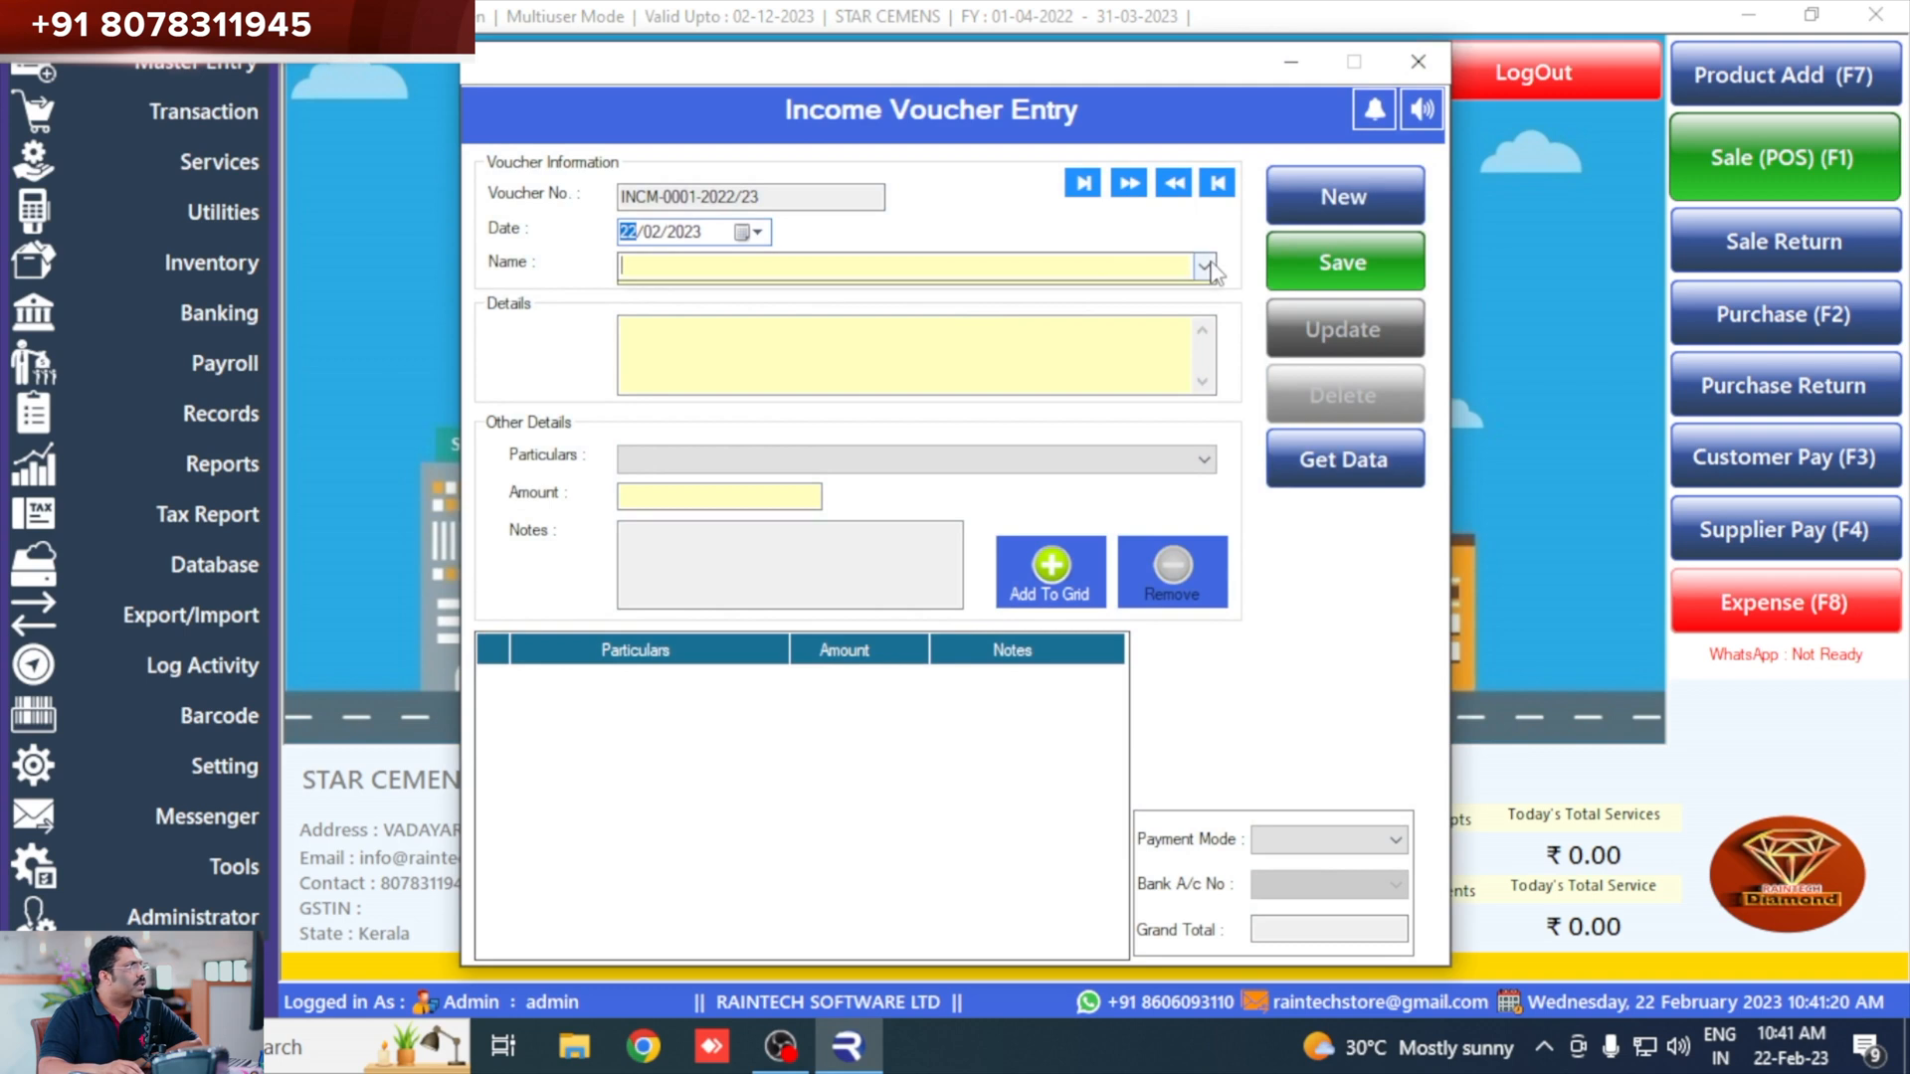
pyautogui.click(1074, 265)
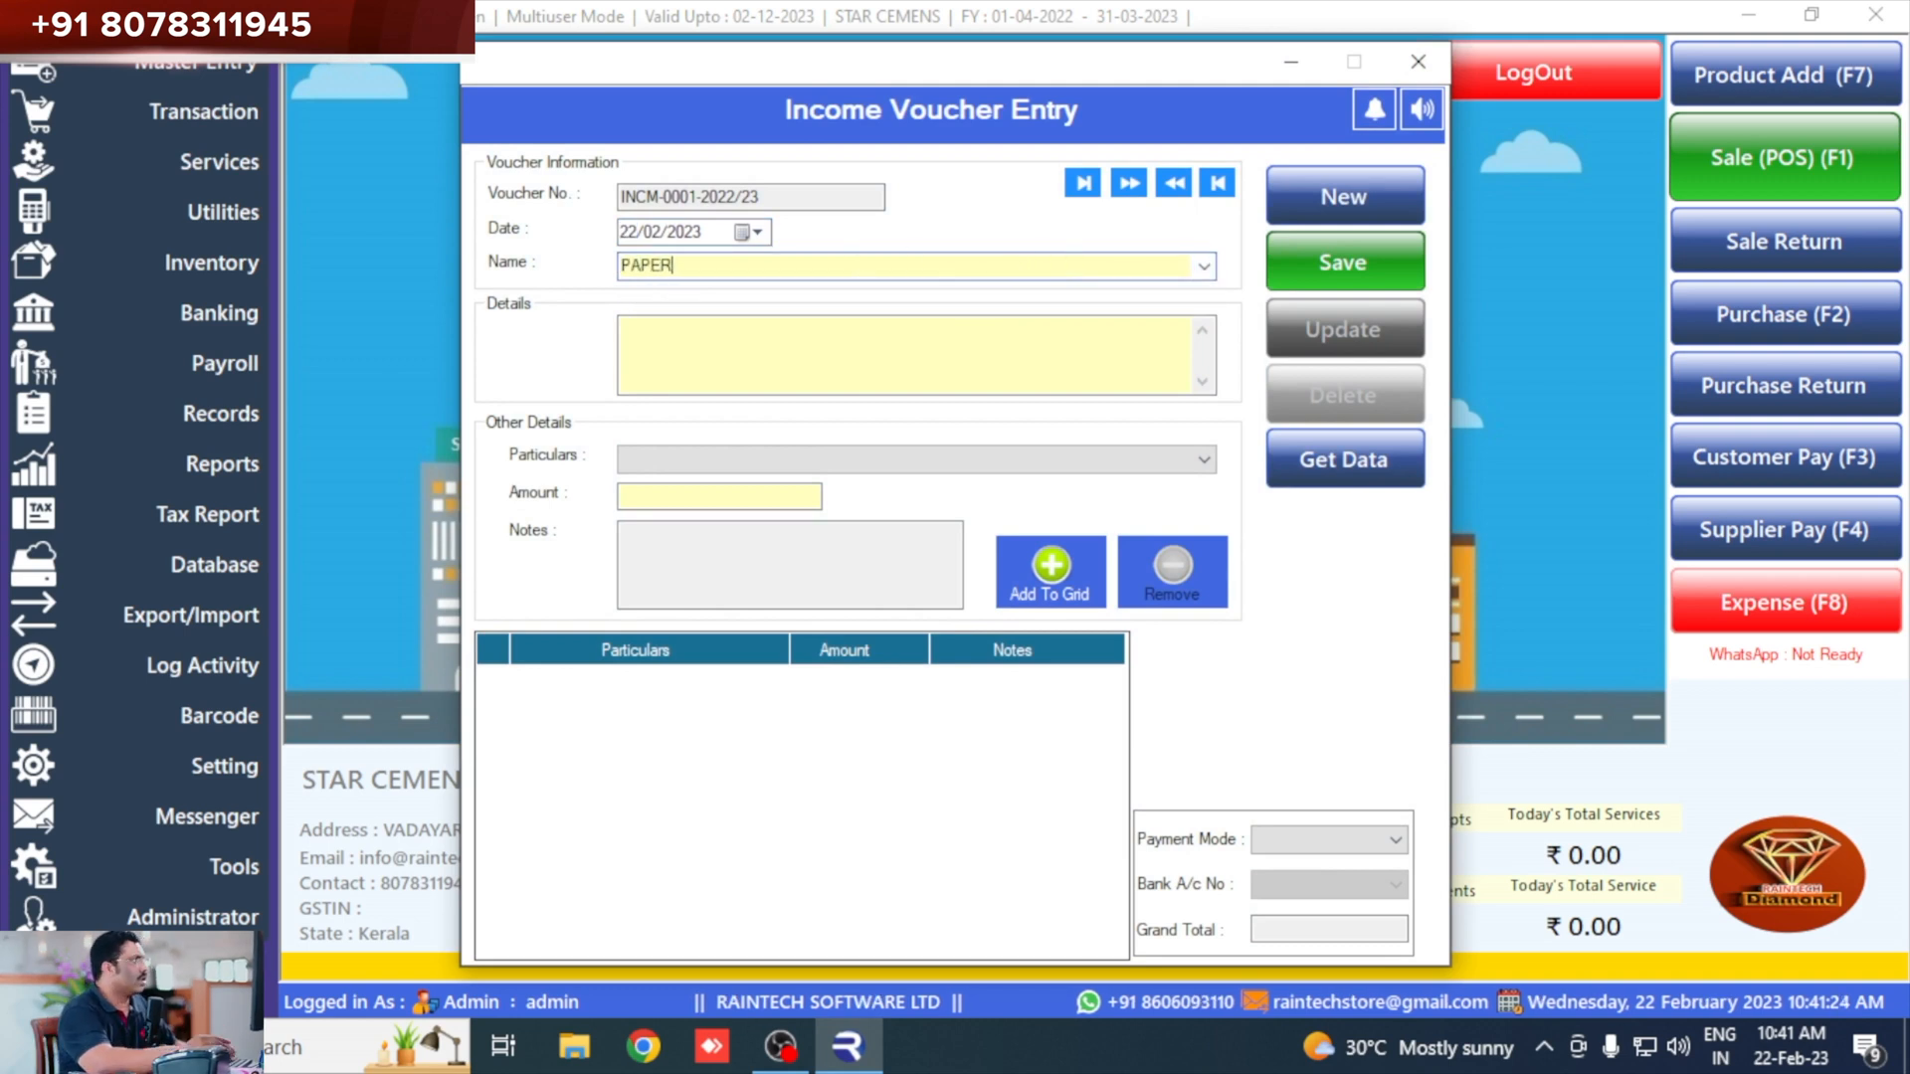
pyautogui.click(777, 464)
pyautogui.click(736, 483)
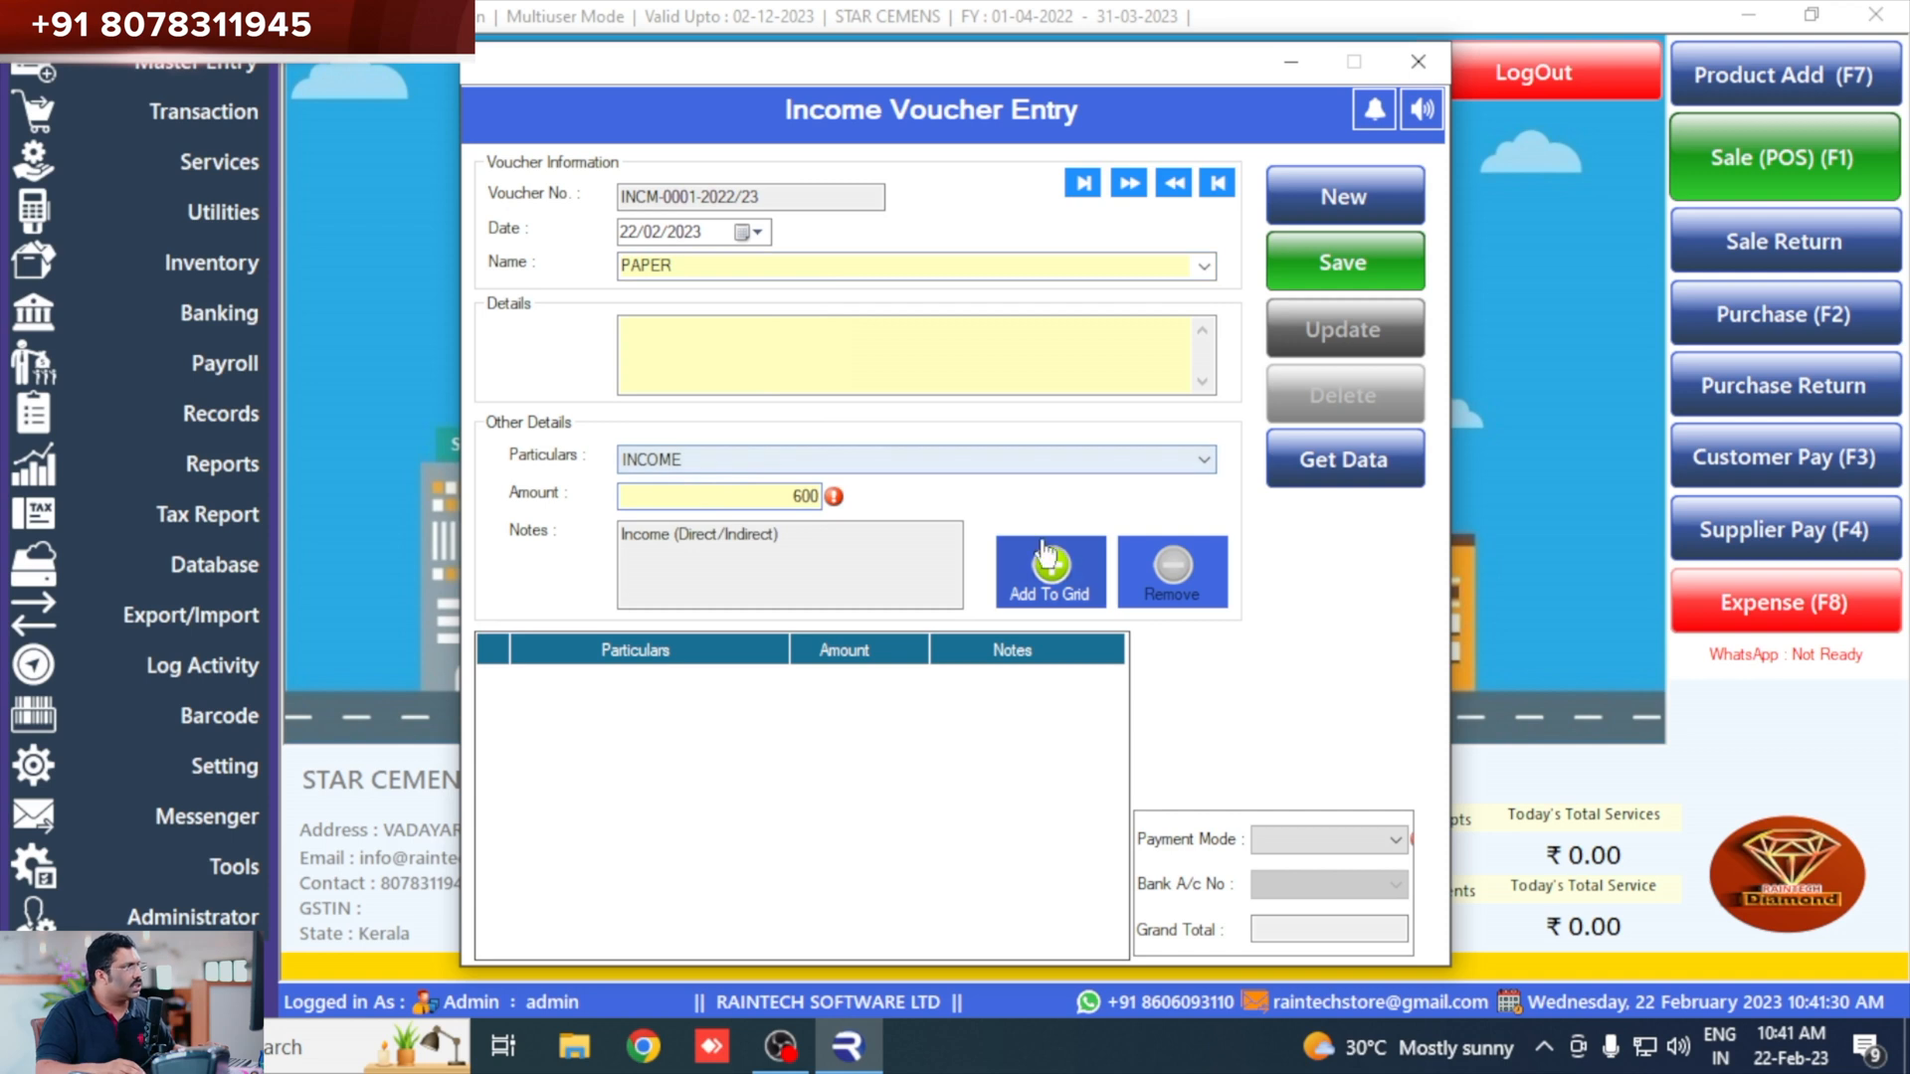
pyautogui.click(1067, 591)
# Set the income voucher's payment mode to Bank with the bank account number, save it and close the form.
pyautogui.click(1263, 844)
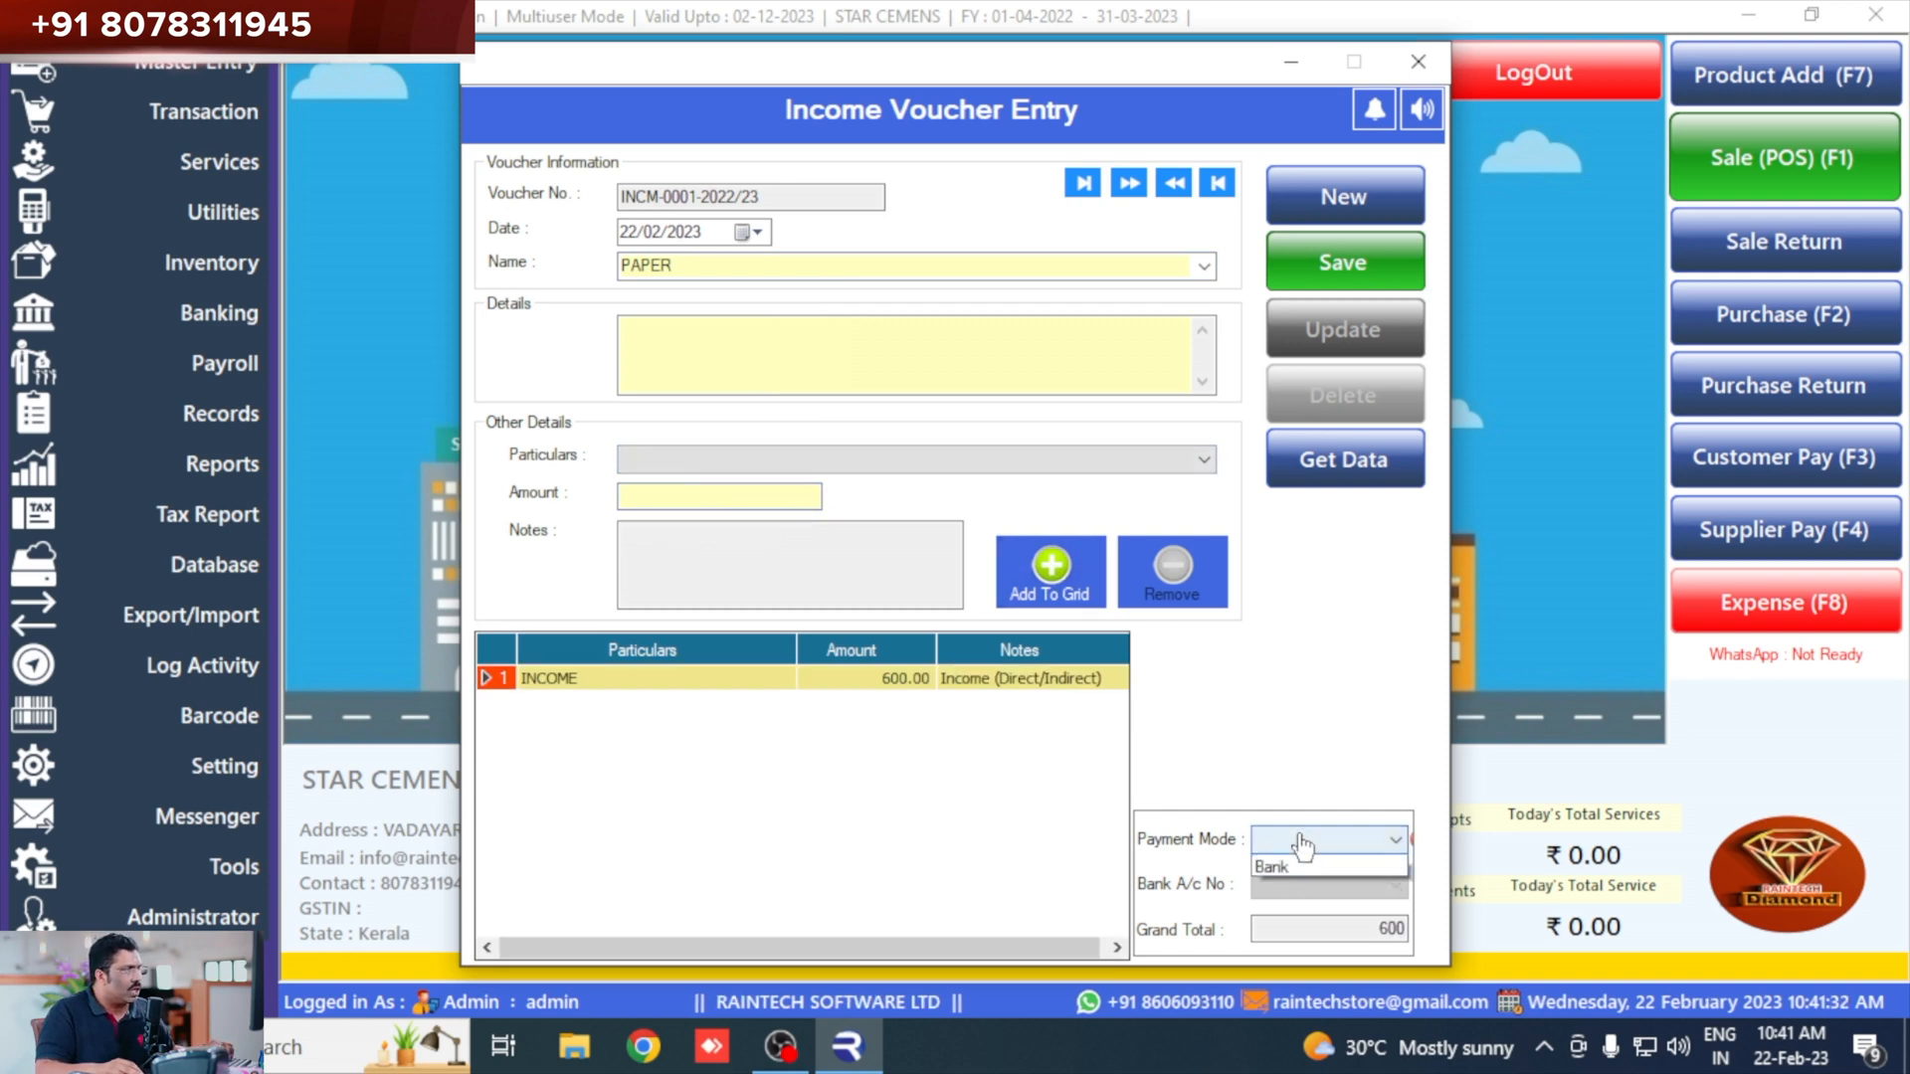
pyautogui.click(1271, 867)
pyautogui.click(1328, 884)
pyautogui.click(1298, 911)
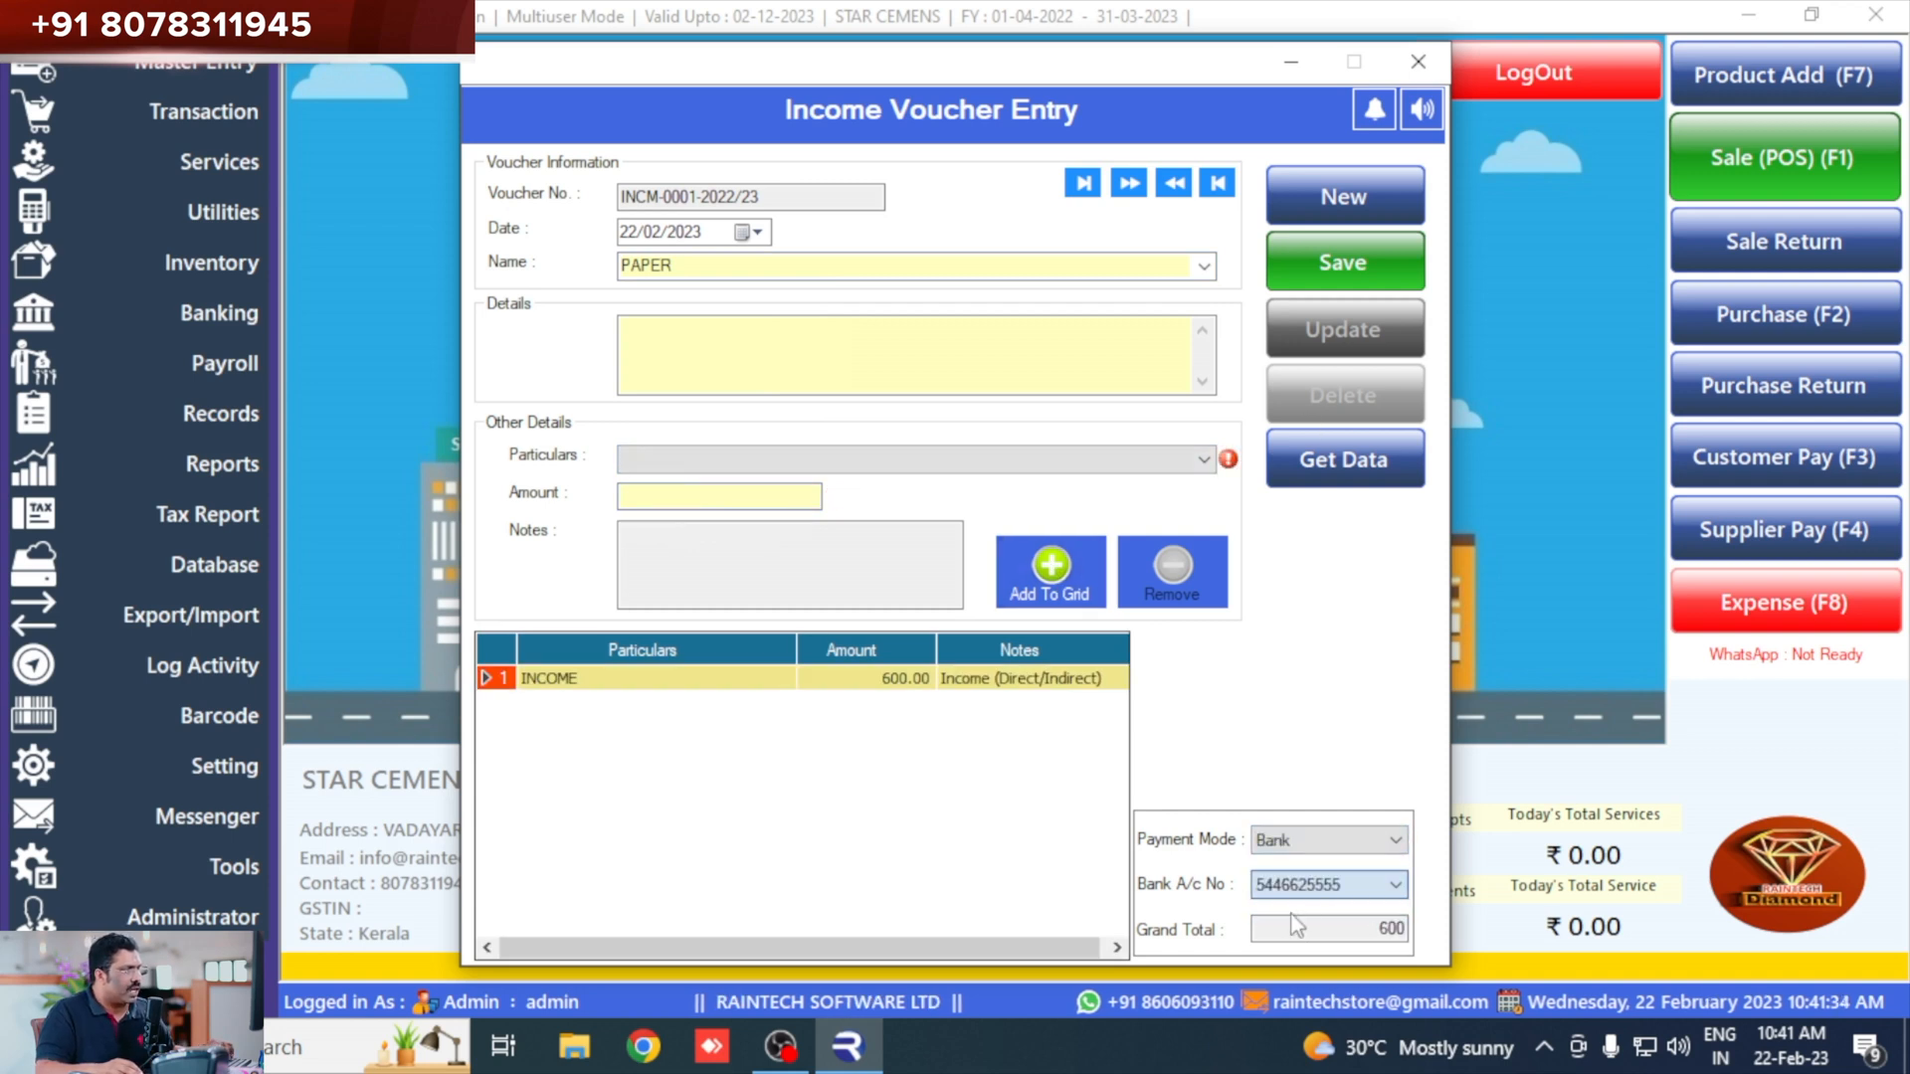
pyautogui.click(1358, 273)
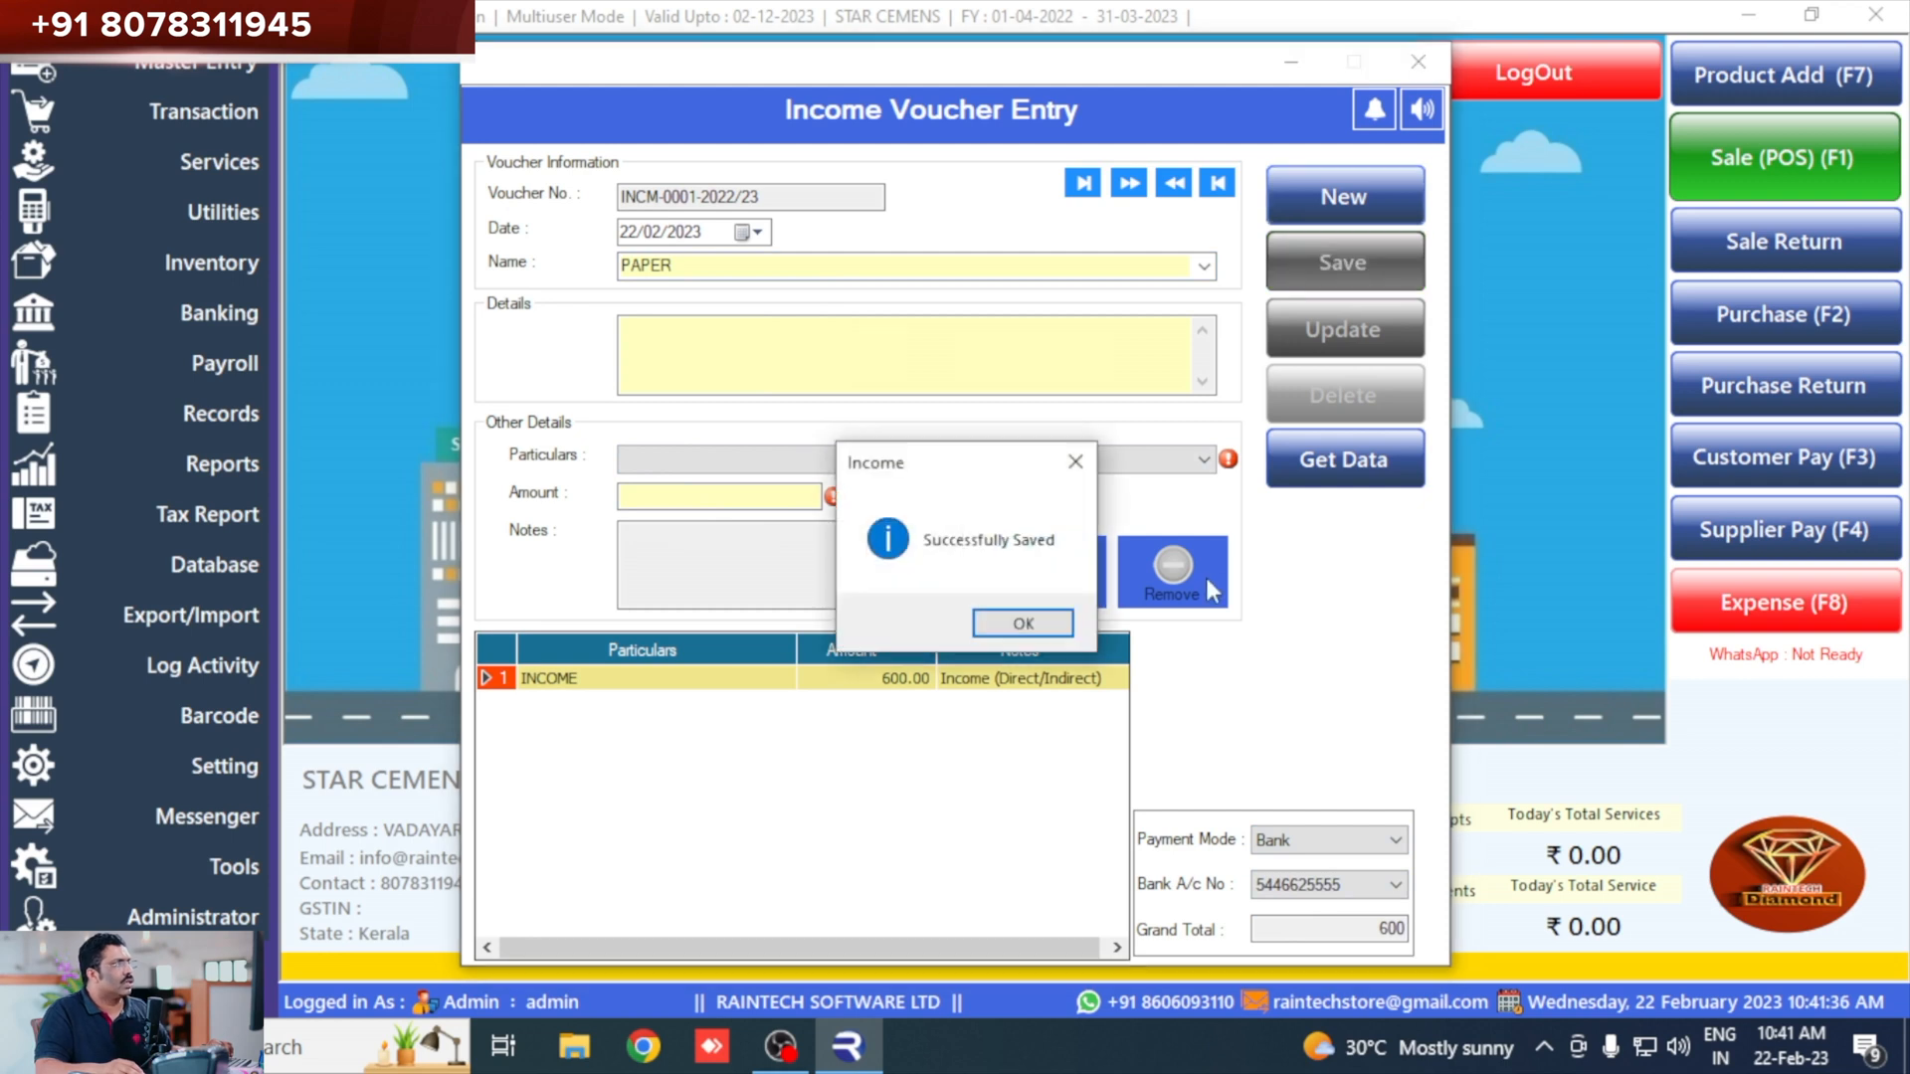
pyautogui.click(1022, 623)
pyautogui.click(1407, 78)
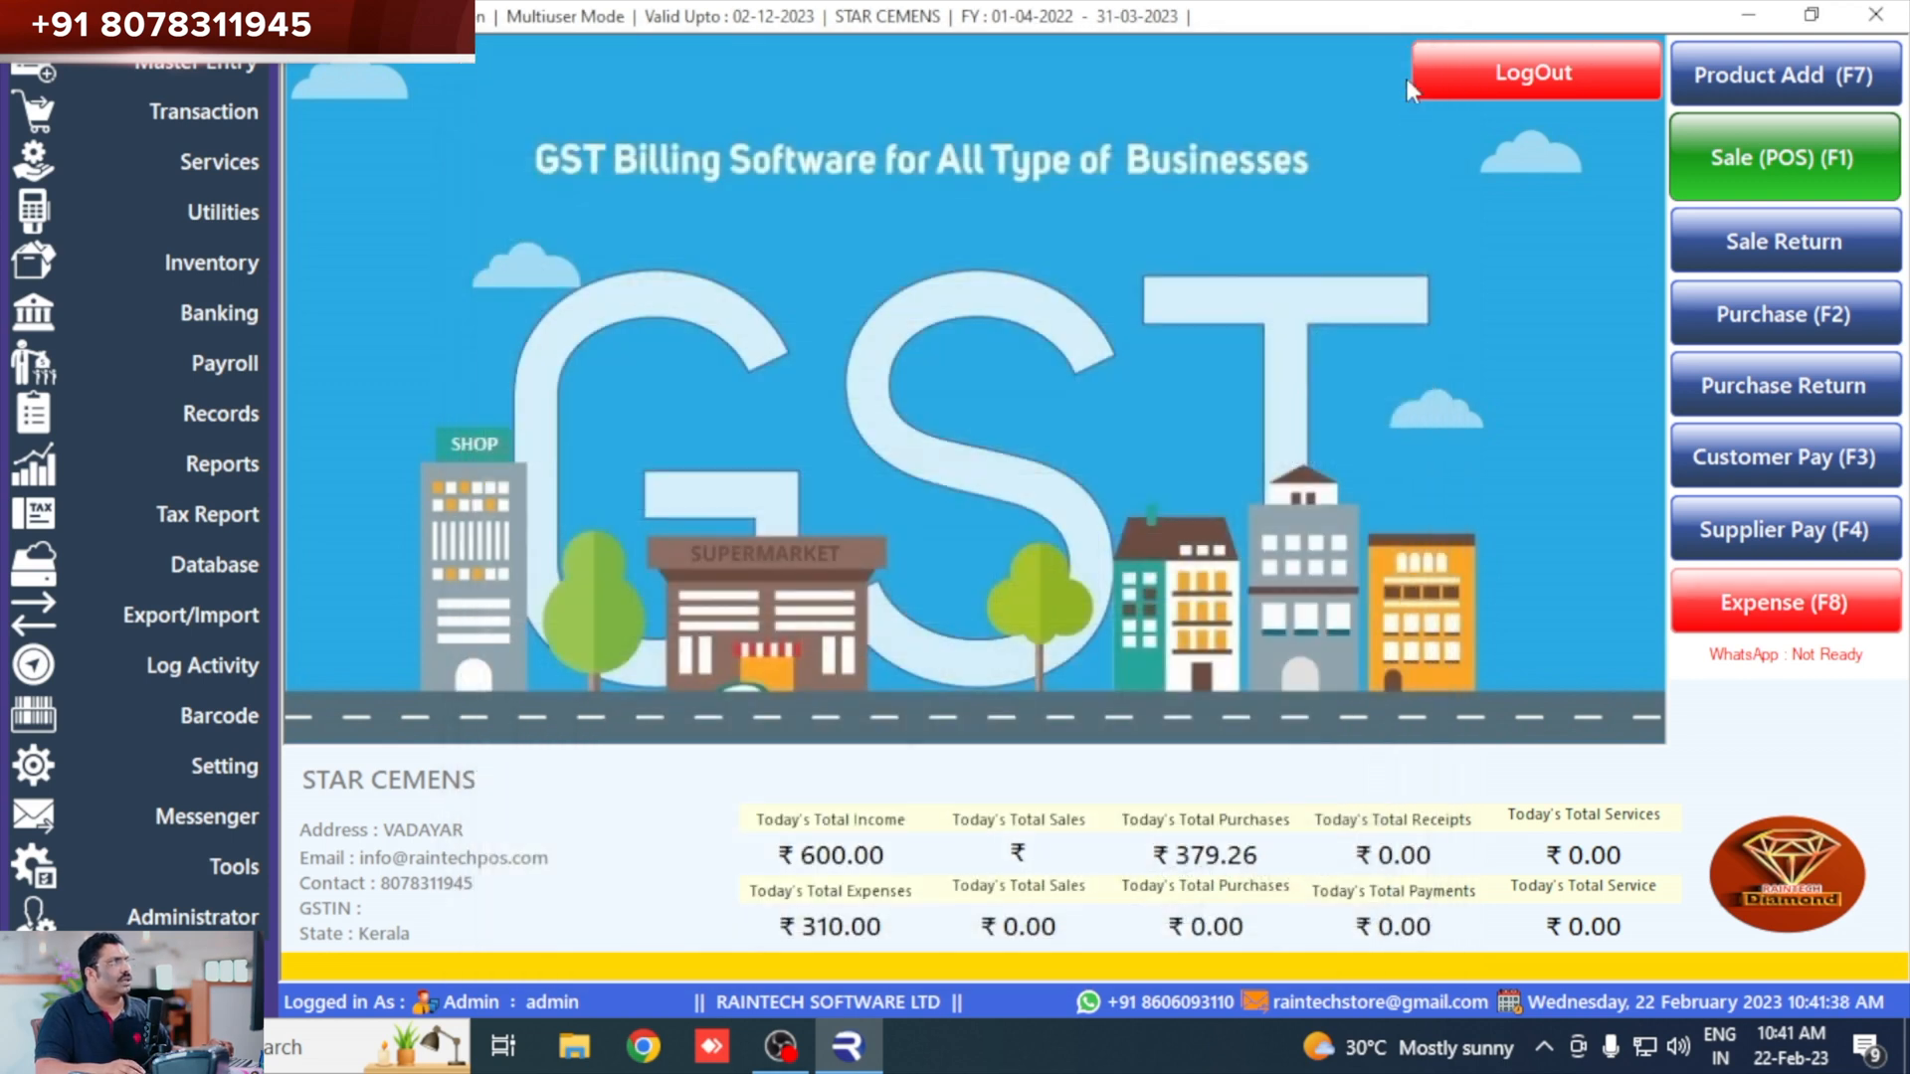
# View the bank account statement for 22/02/2023 to check the income received by bank.
pyautogui.click(227, 313)
pyautogui.click(467, 527)
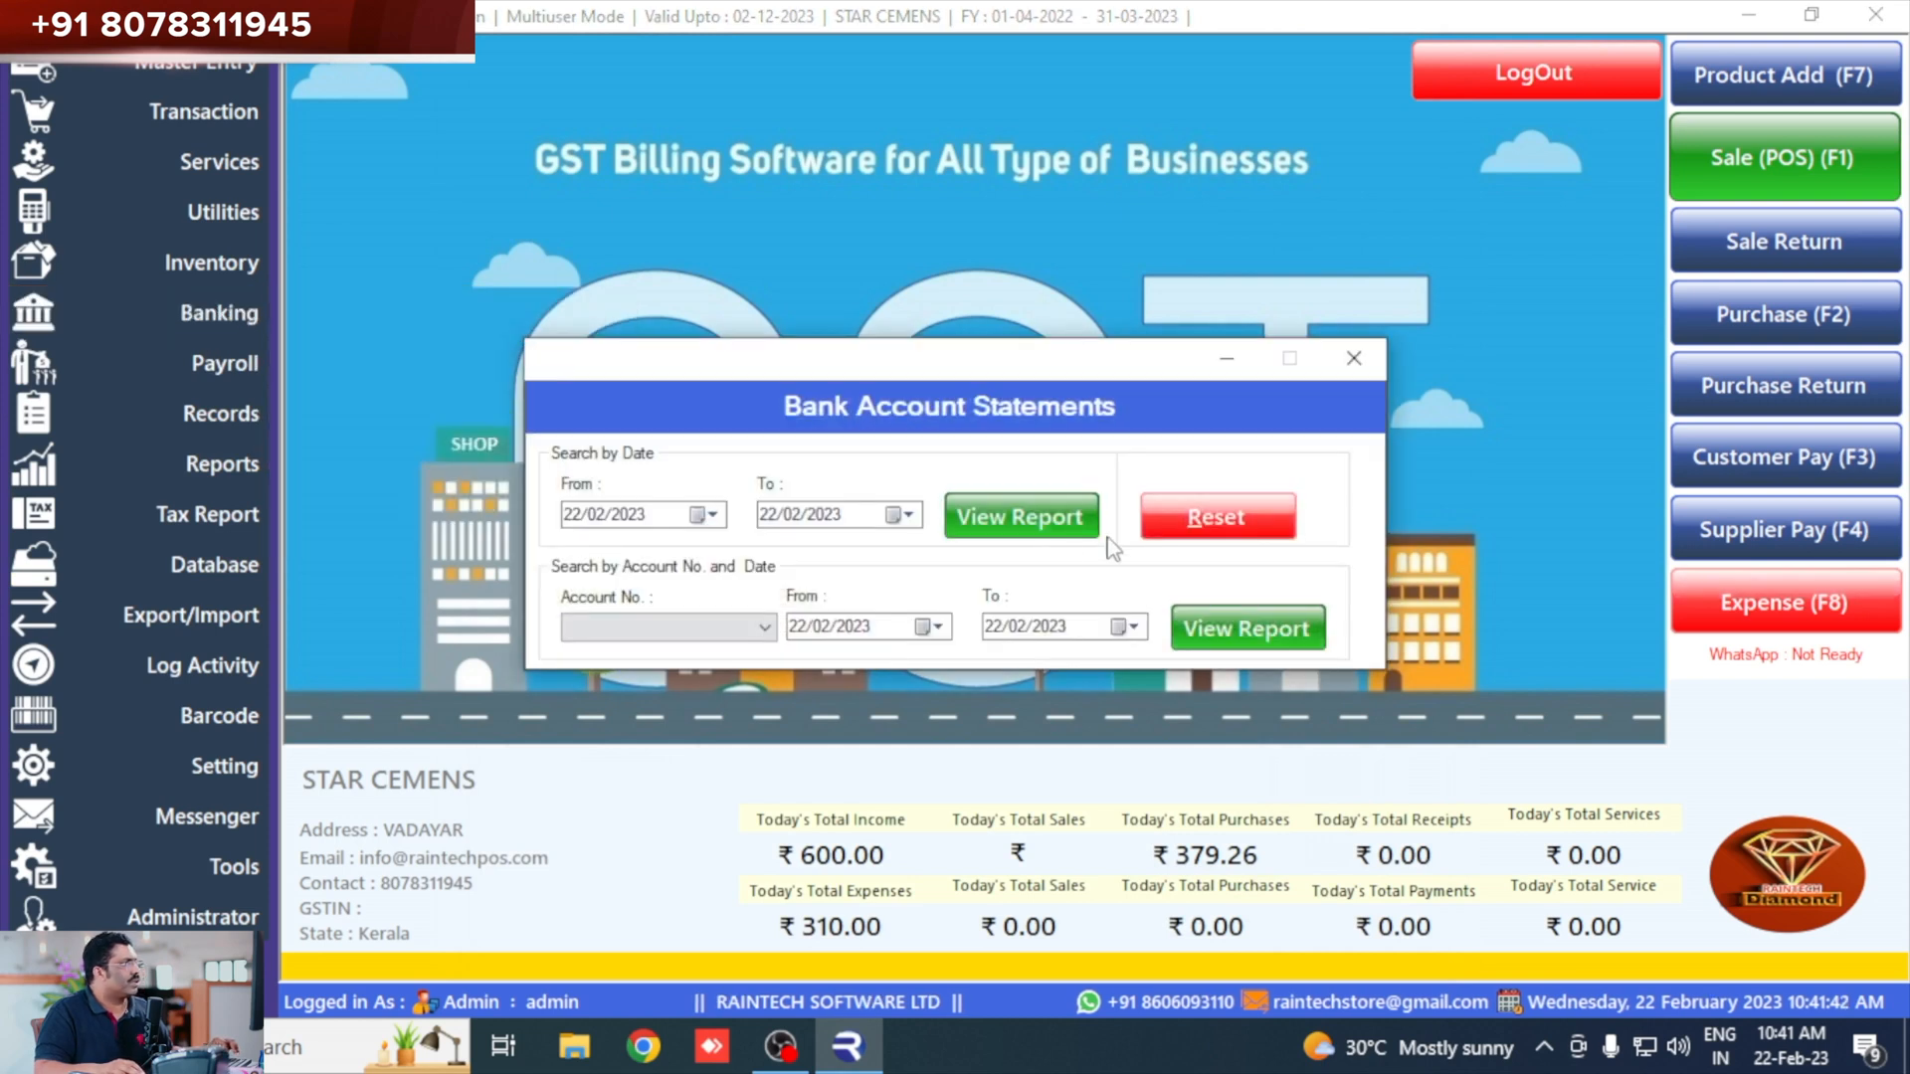
pyautogui.click(1010, 514)
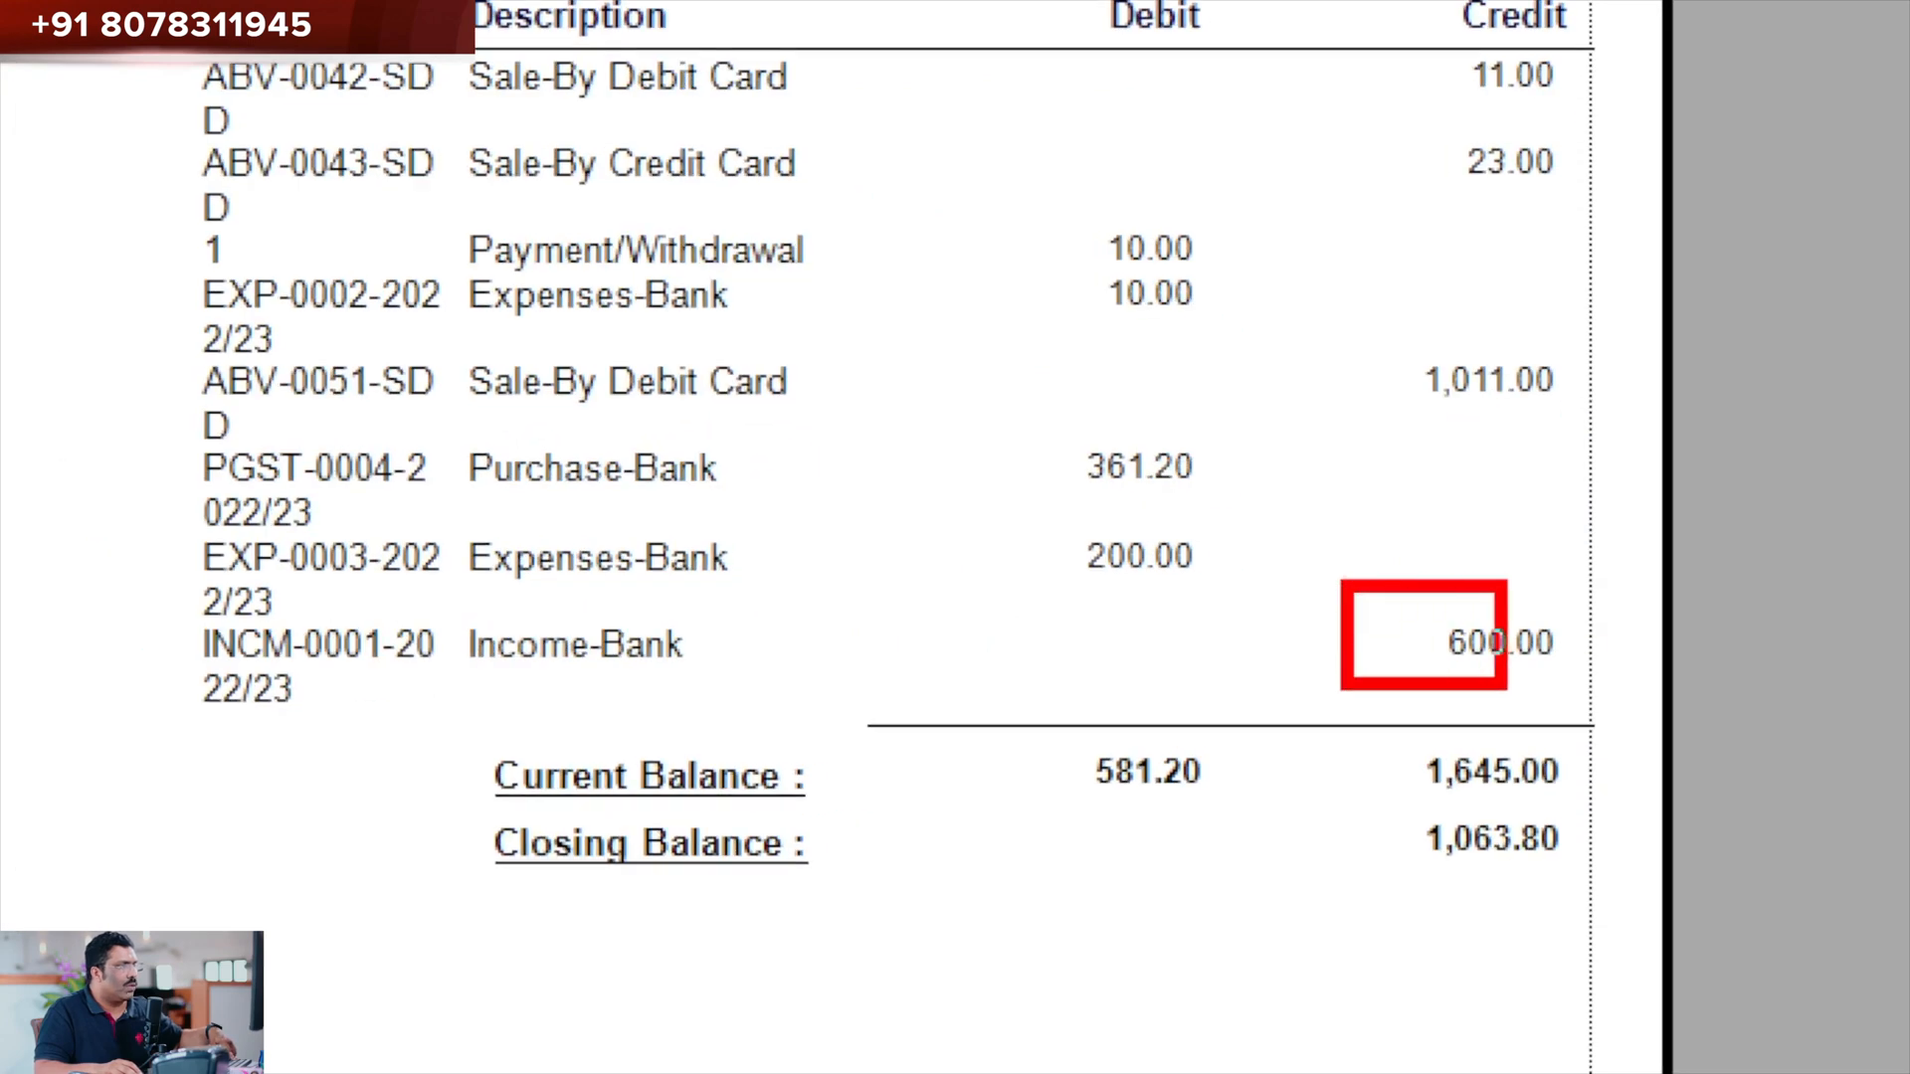
pyautogui.moveTo(1378, 801)
pyautogui.mouseDown()
pyautogui.moveTo(1558, 836)
pyautogui.moveTo(1629, 893)
pyautogui.mouseUp()
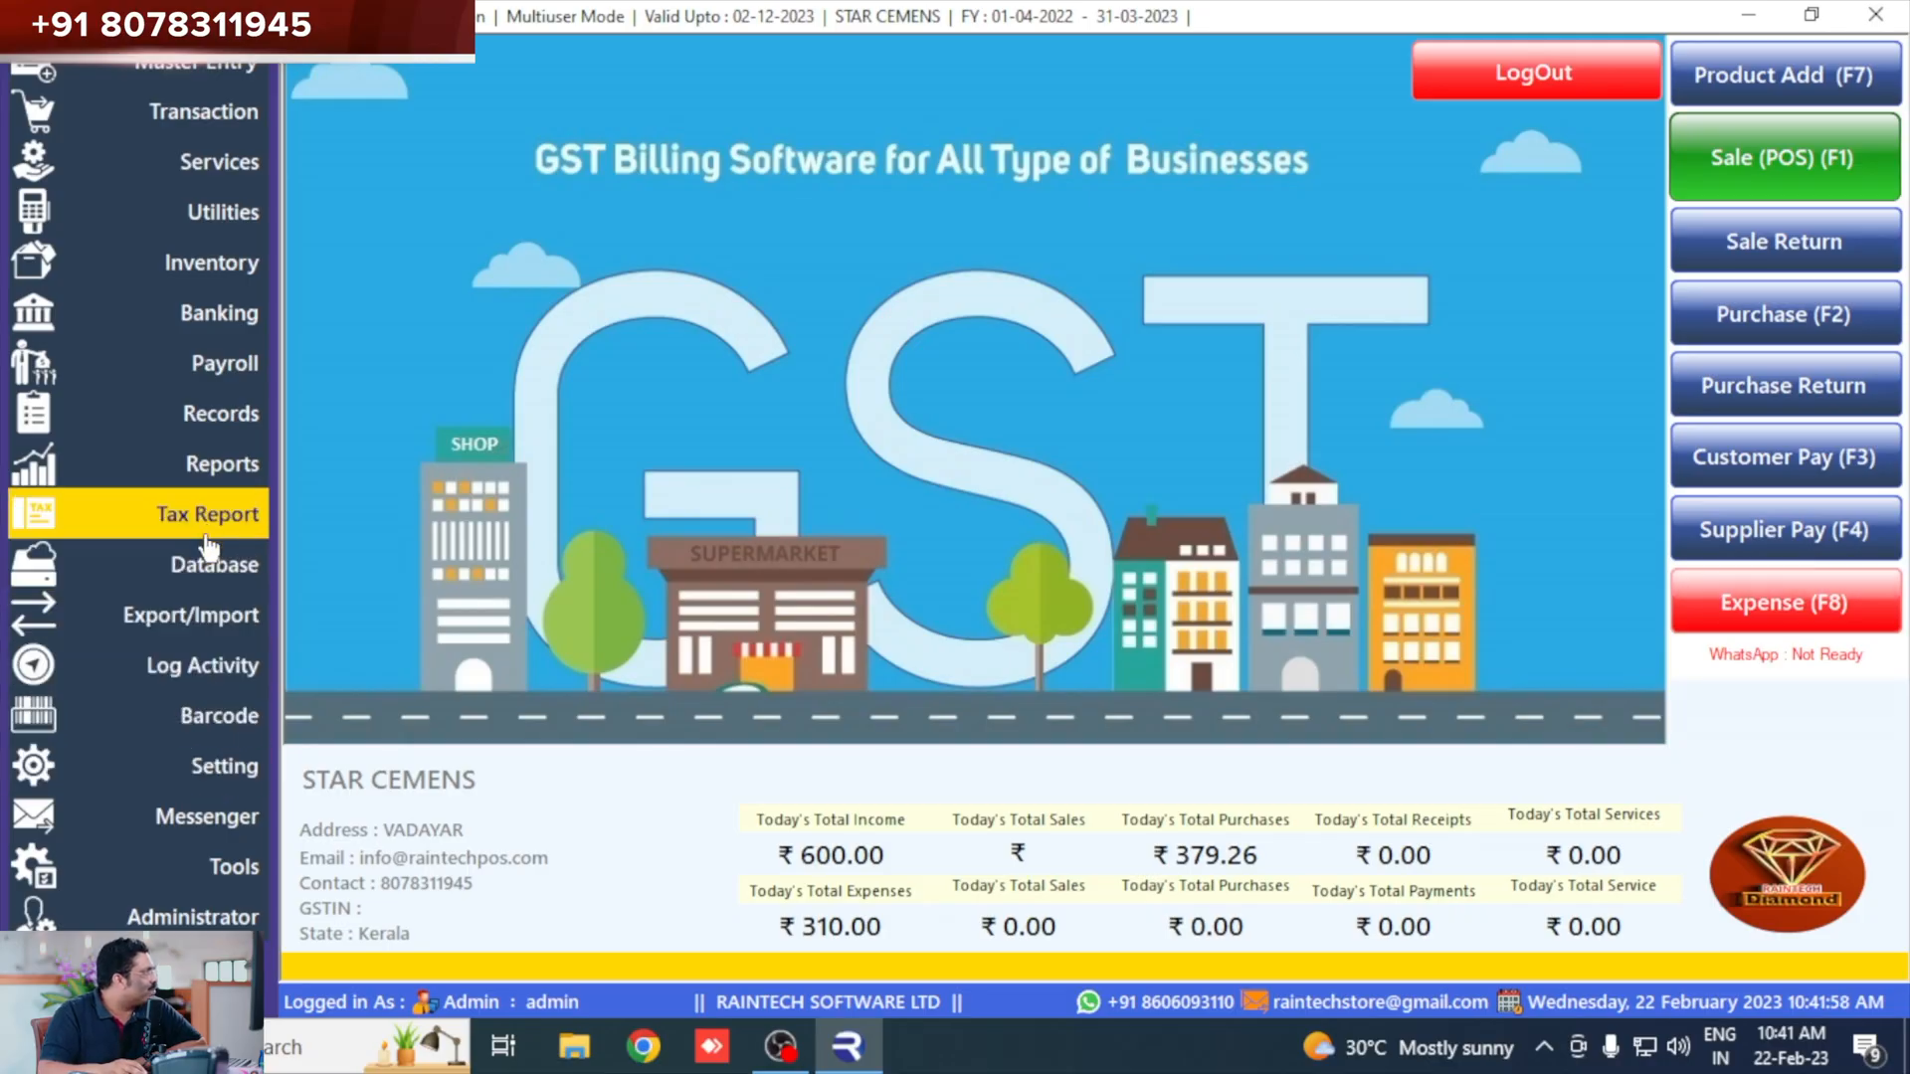
# View the Profit and Loss report for 01/04/2022 to 22/02/2023 and close it.
pyautogui.click(221, 508)
pyautogui.moveTo(223, 479)
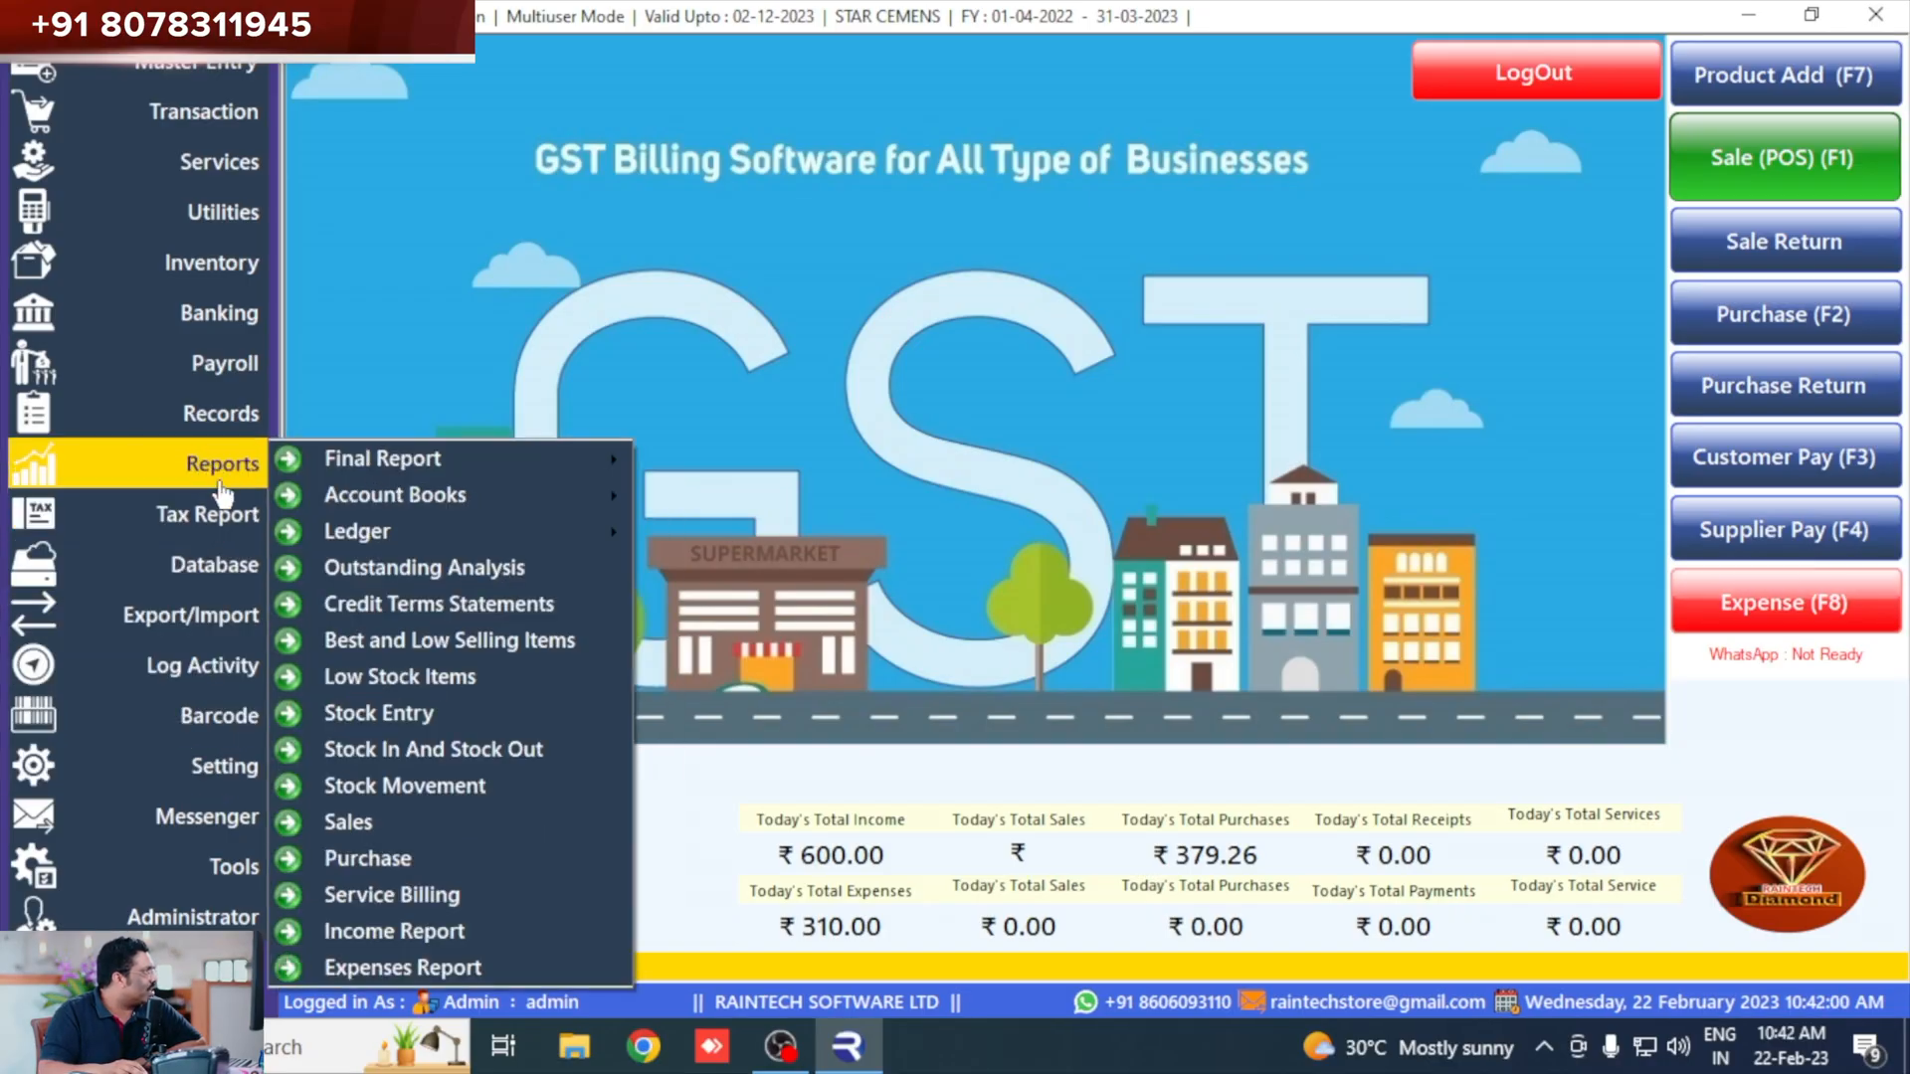
pyautogui.moveTo(420, 463)
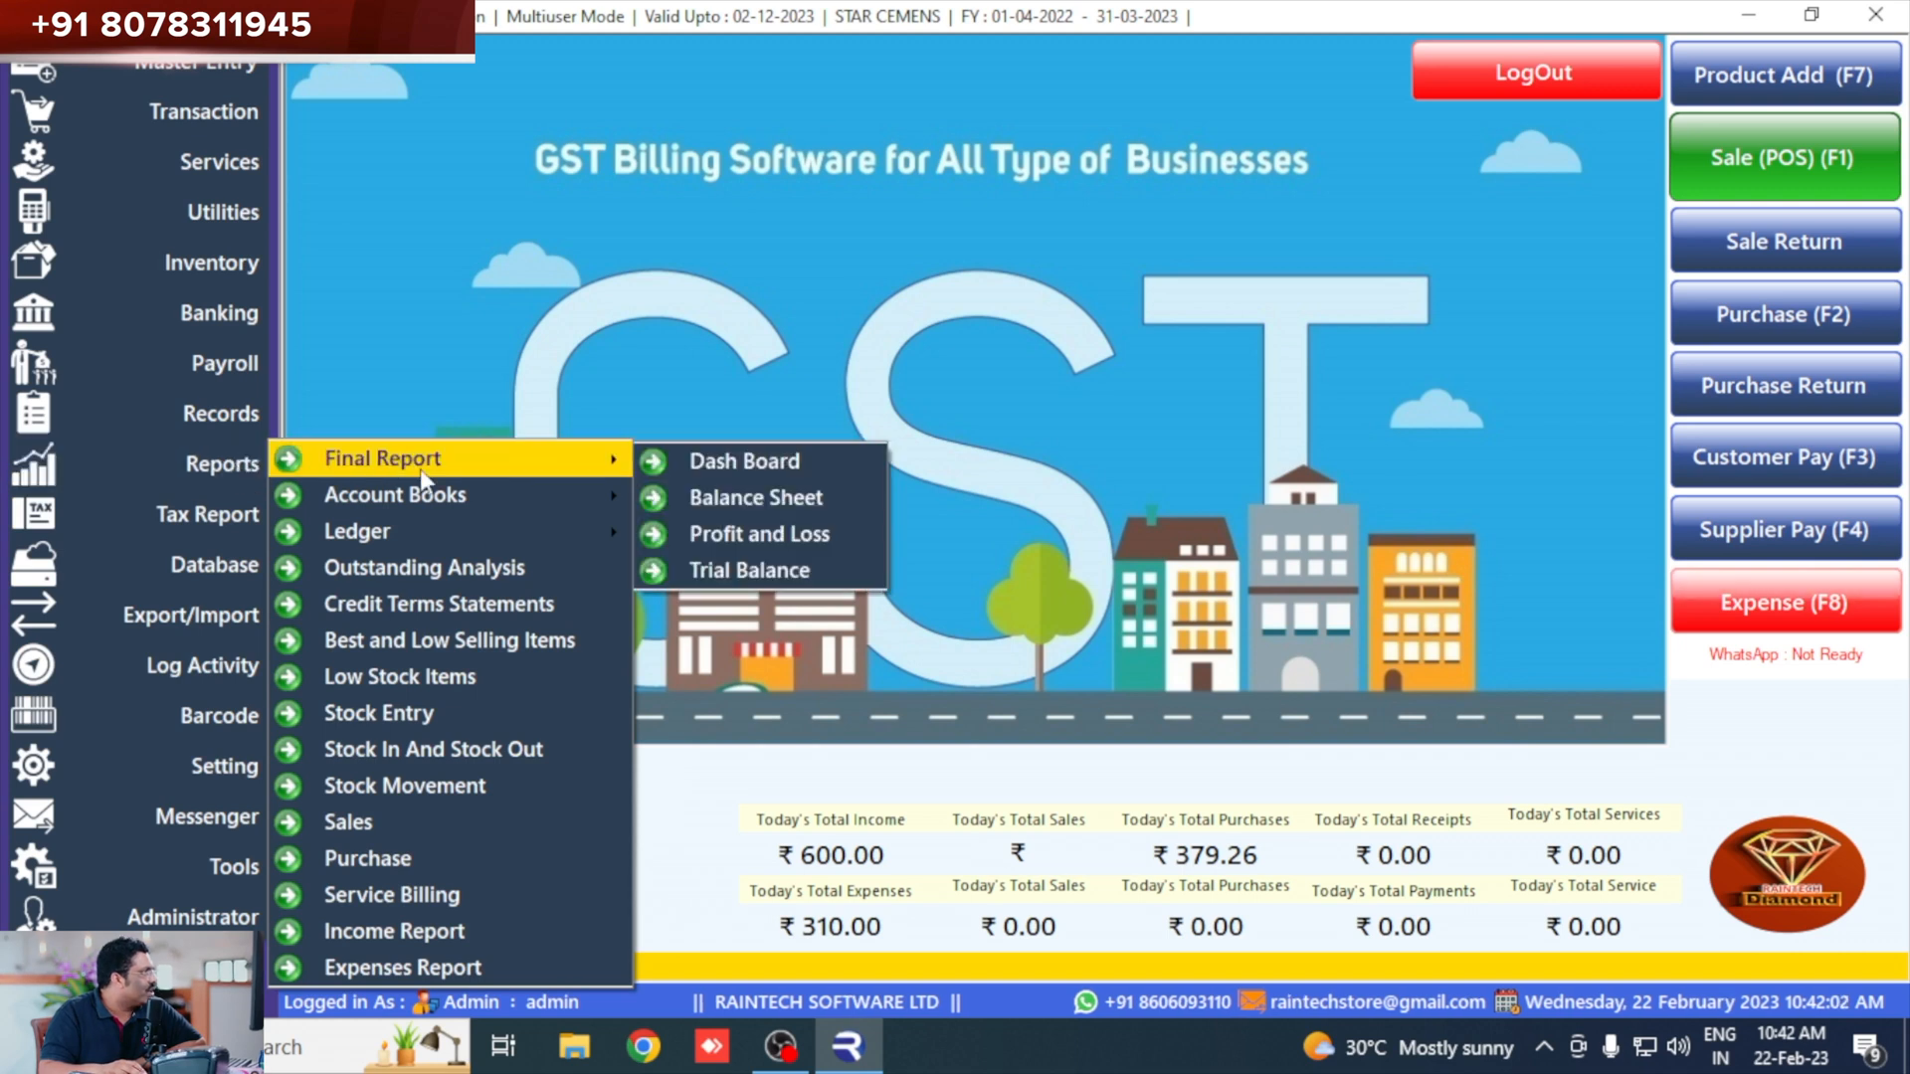
pyautogui.click(706, 534)
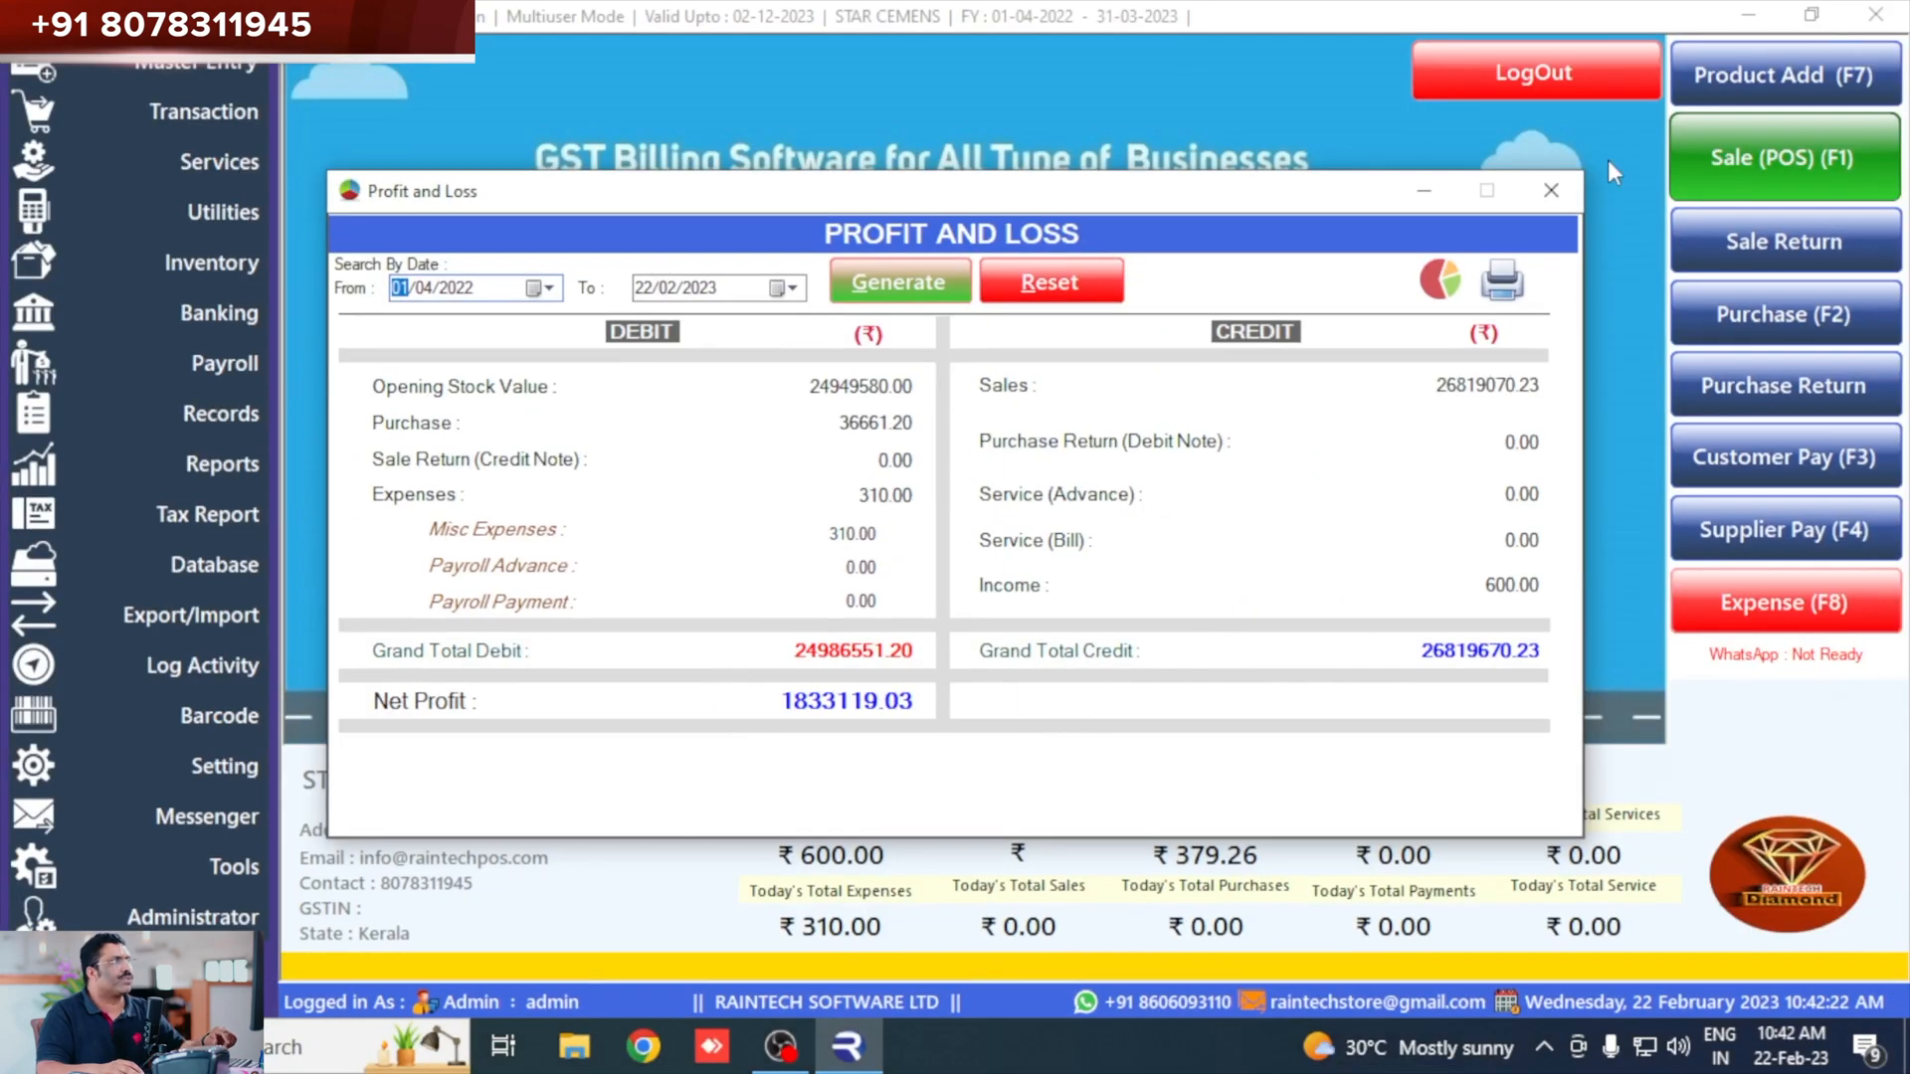
pyautogui.click(1550, 190)
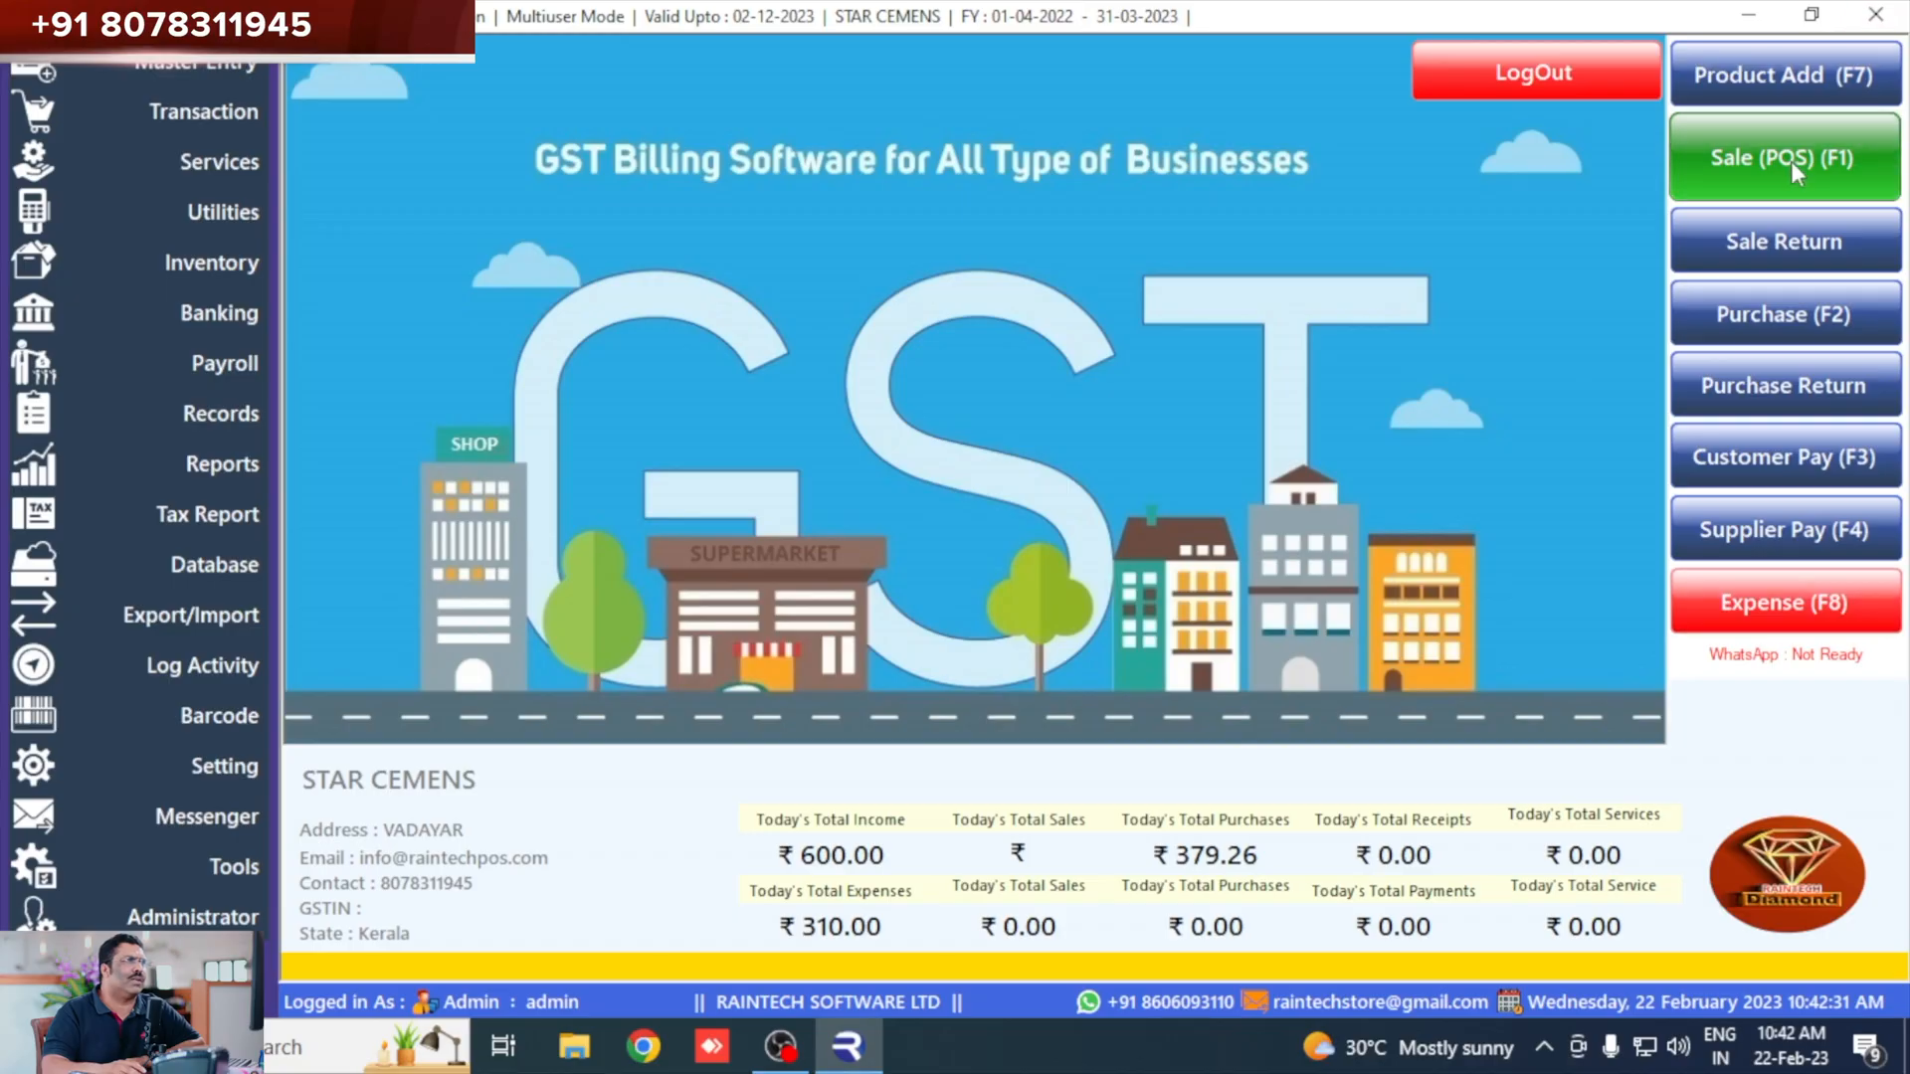
# Open the point of sale form and view the bank account list offered for credit card and debit card payments, closing each list.
pyautogui.click(1790, 162)
pyautogui.click(1381, 272)
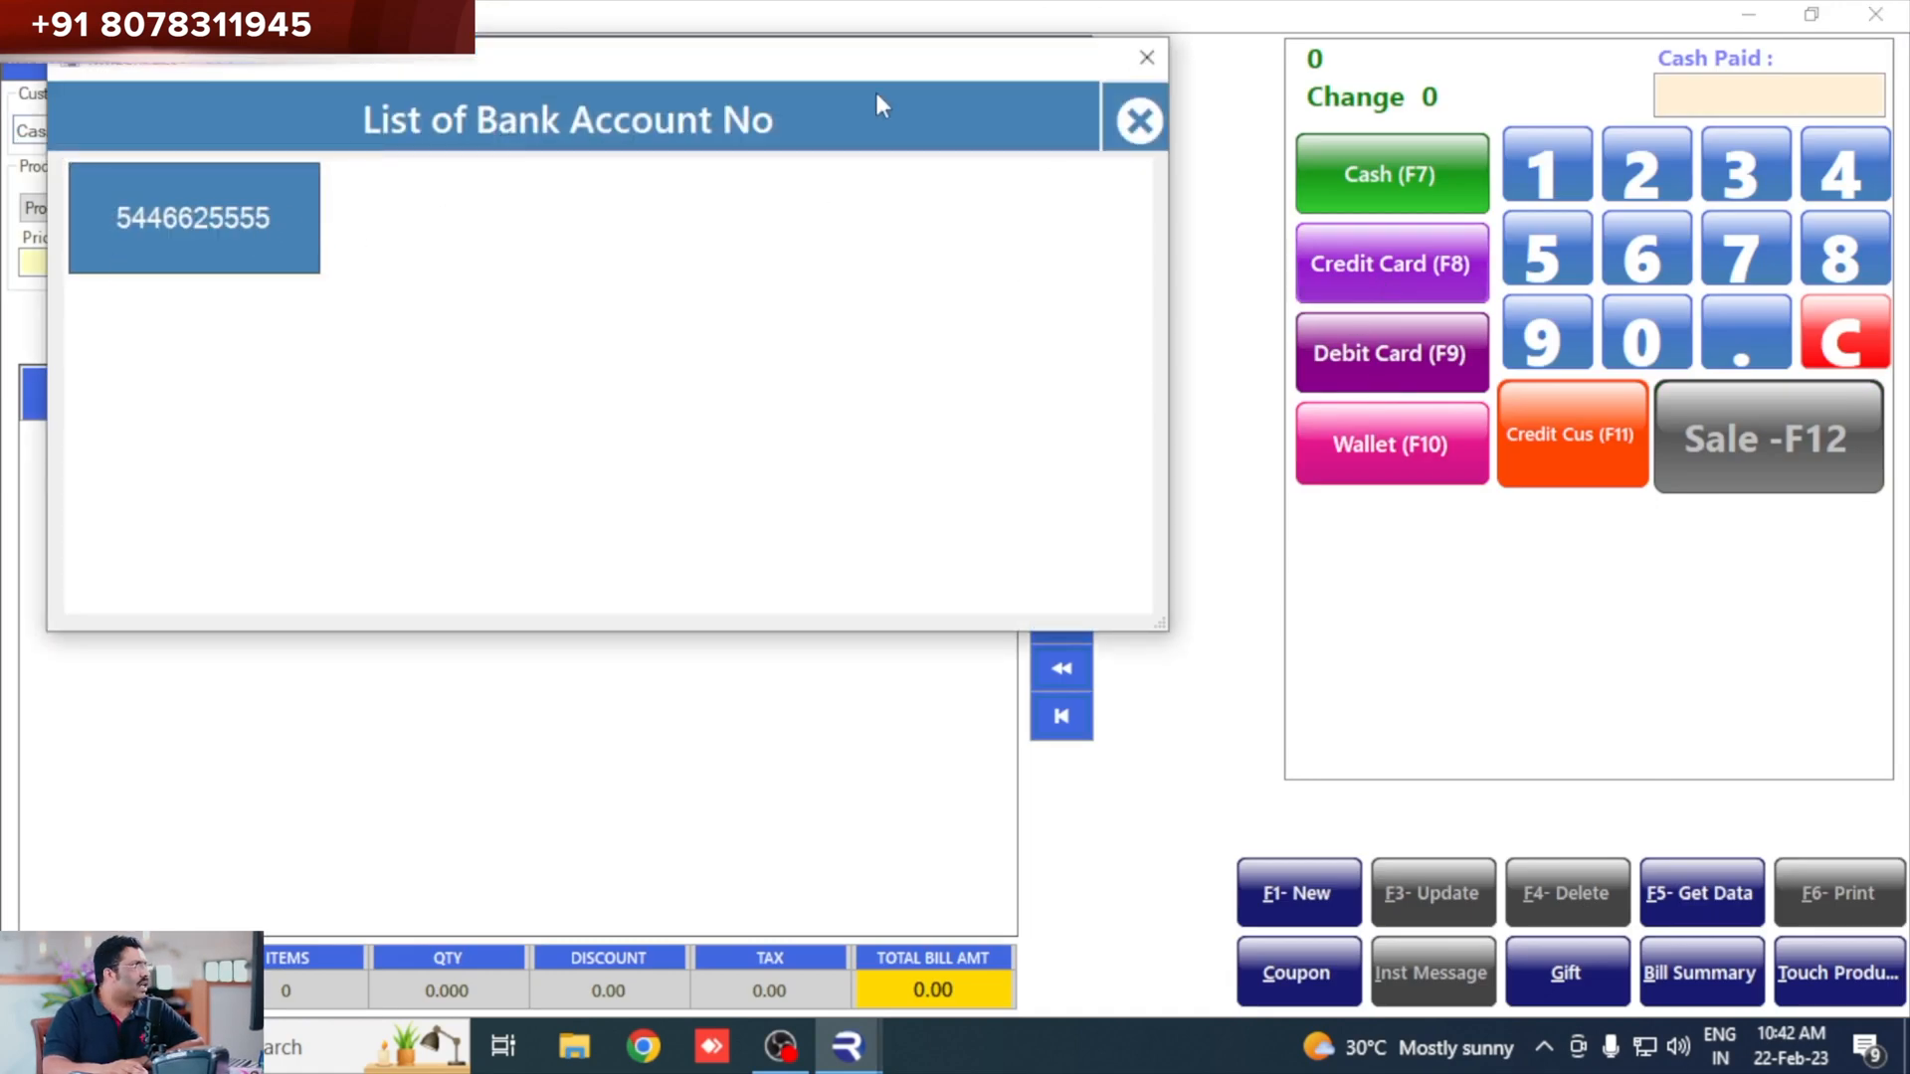
pyautogui.click(1146, 57)
pyautogui.click(1423, 356)
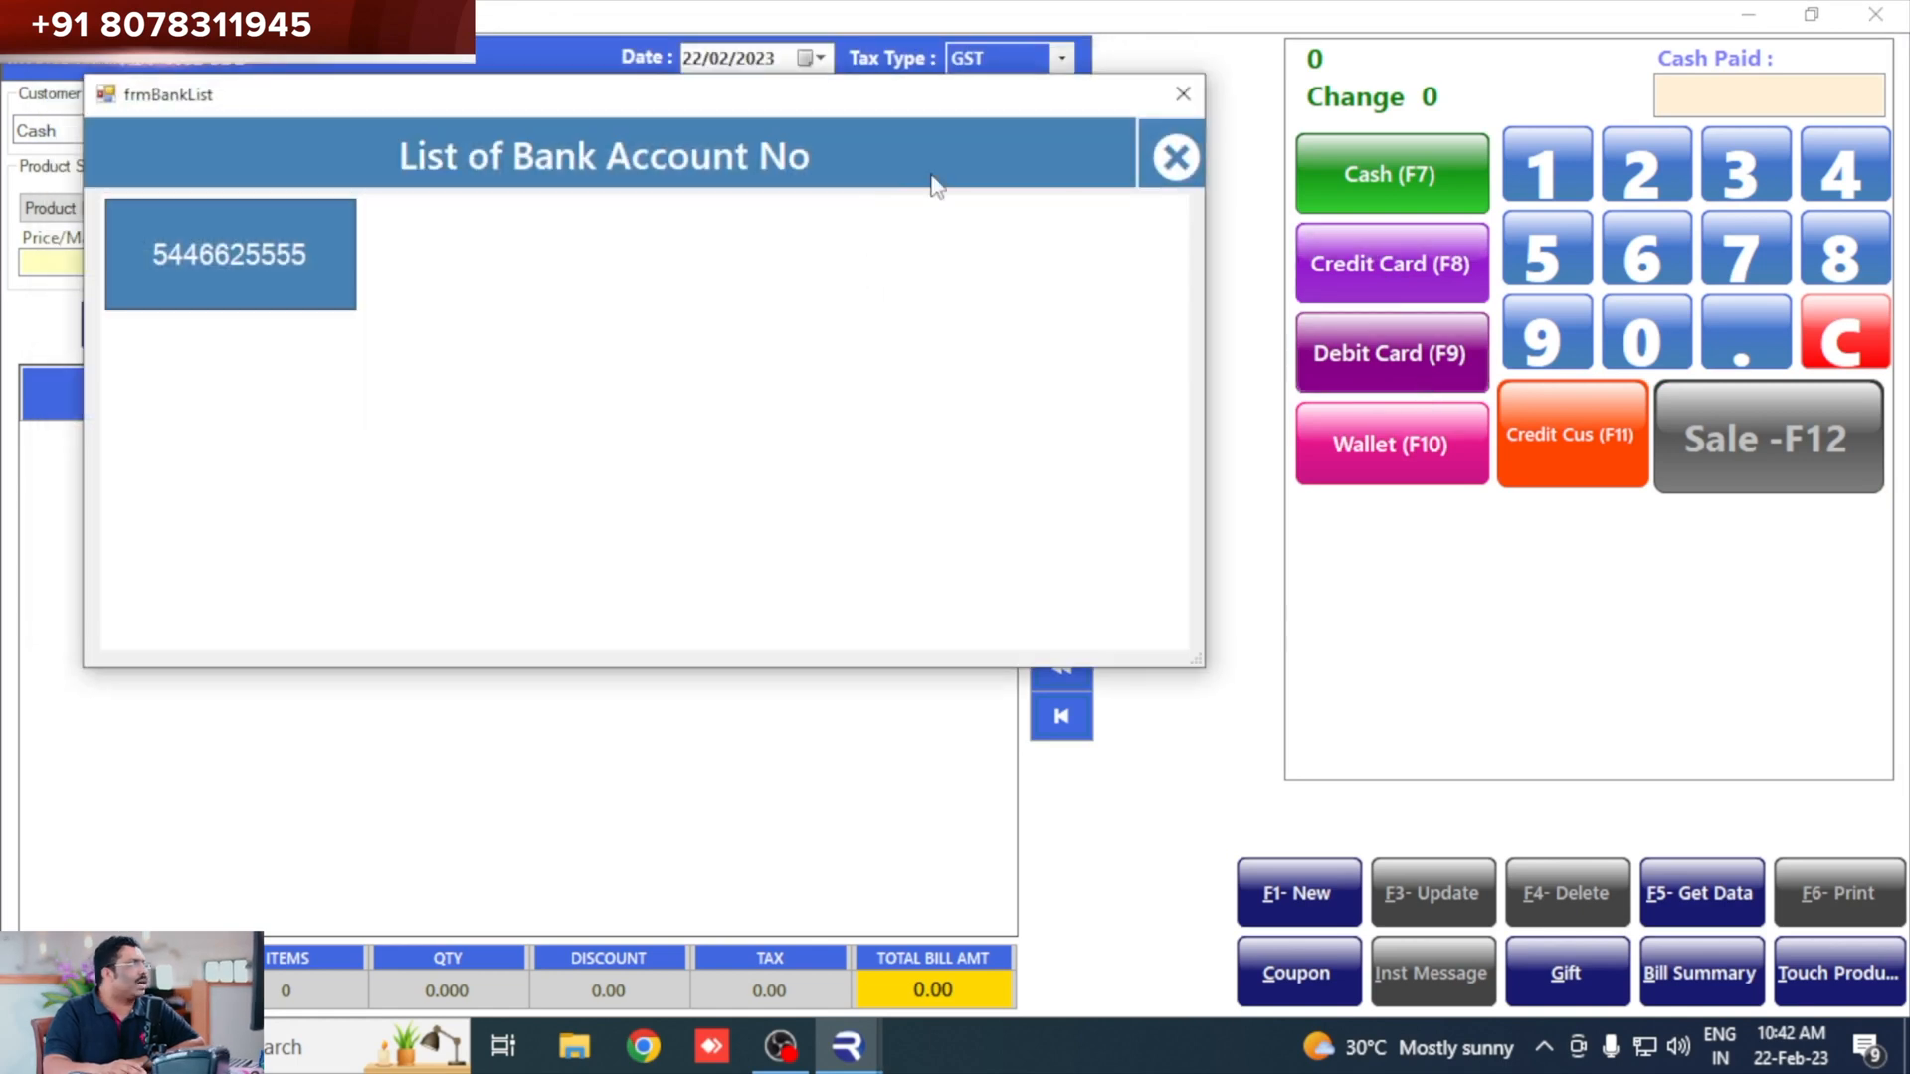
pyautogui.click(1183, 94)
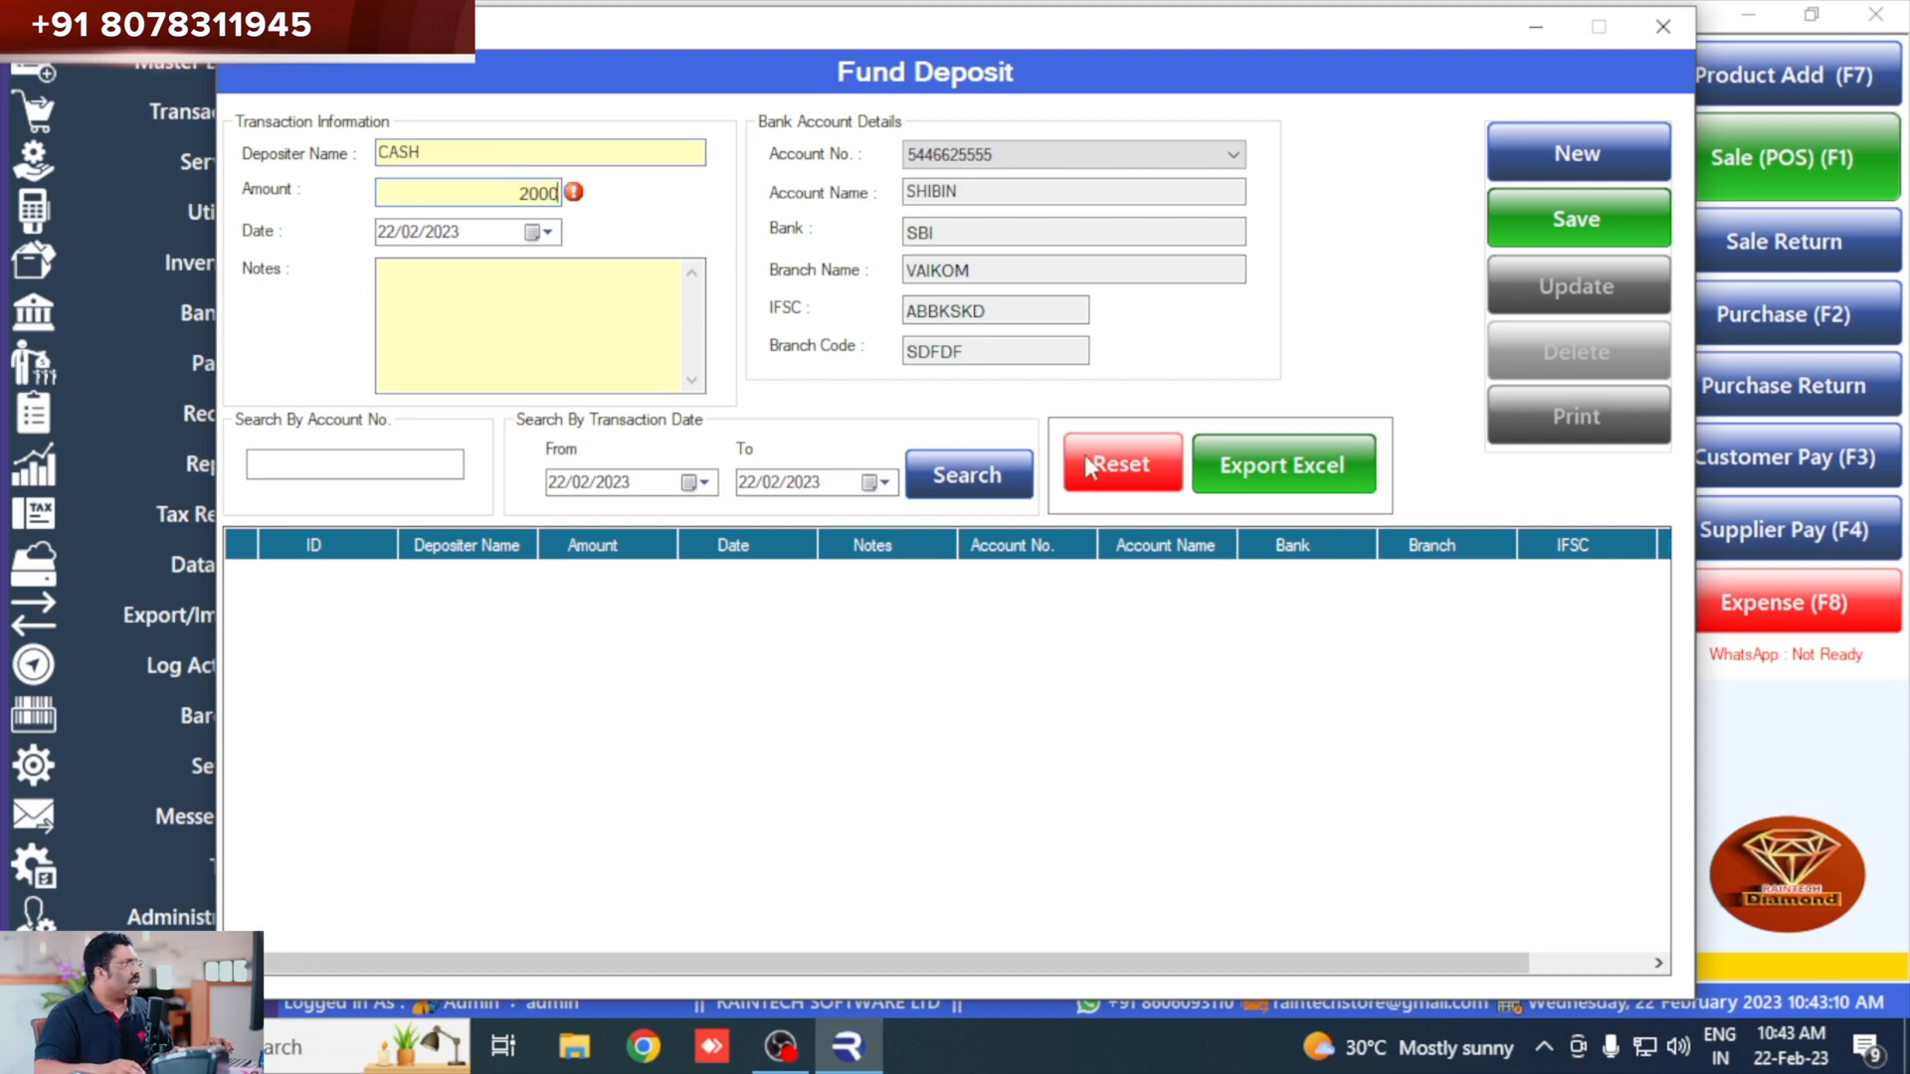
# Save the fund deposit of 2000 with CASH as depositor to the bank account, and close the form.
pyautogui.click(1623, 225)
pyautogui.click(1022, 624)
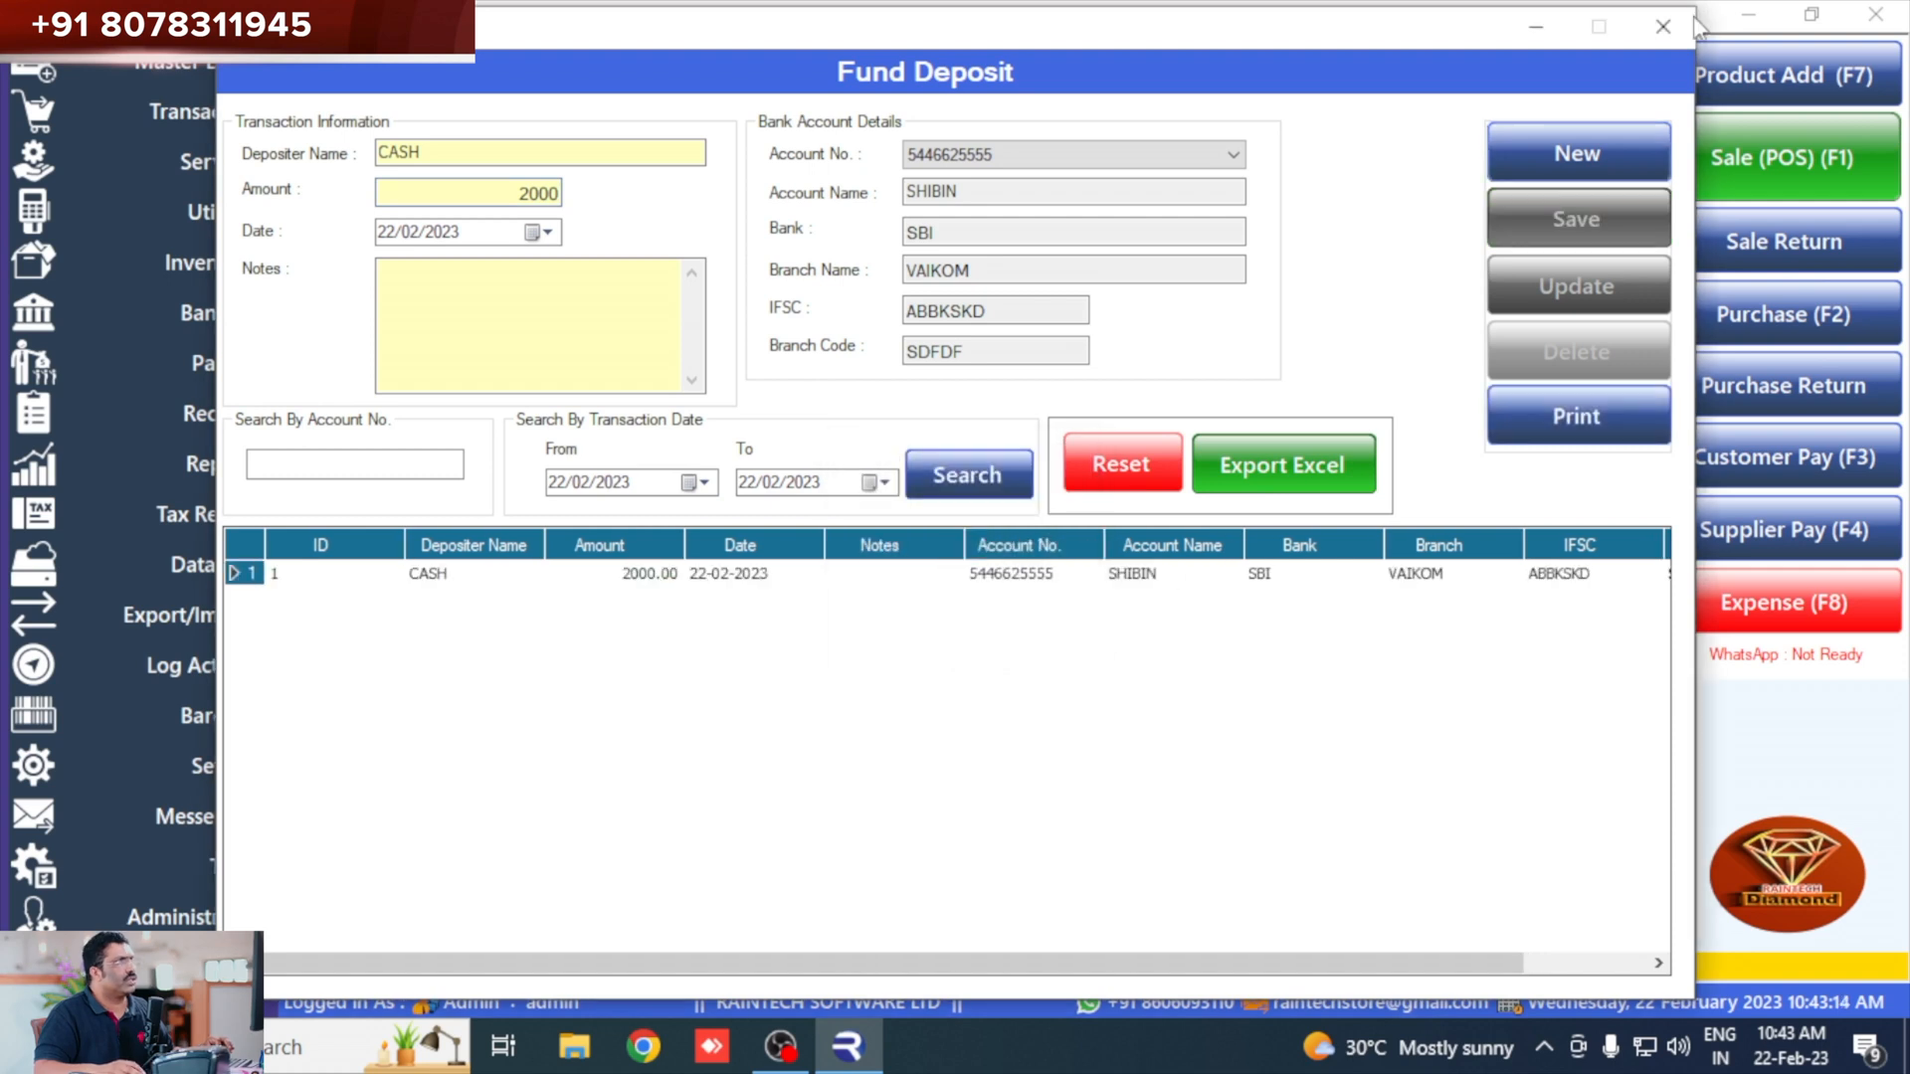
pyautogui.press('Escape')
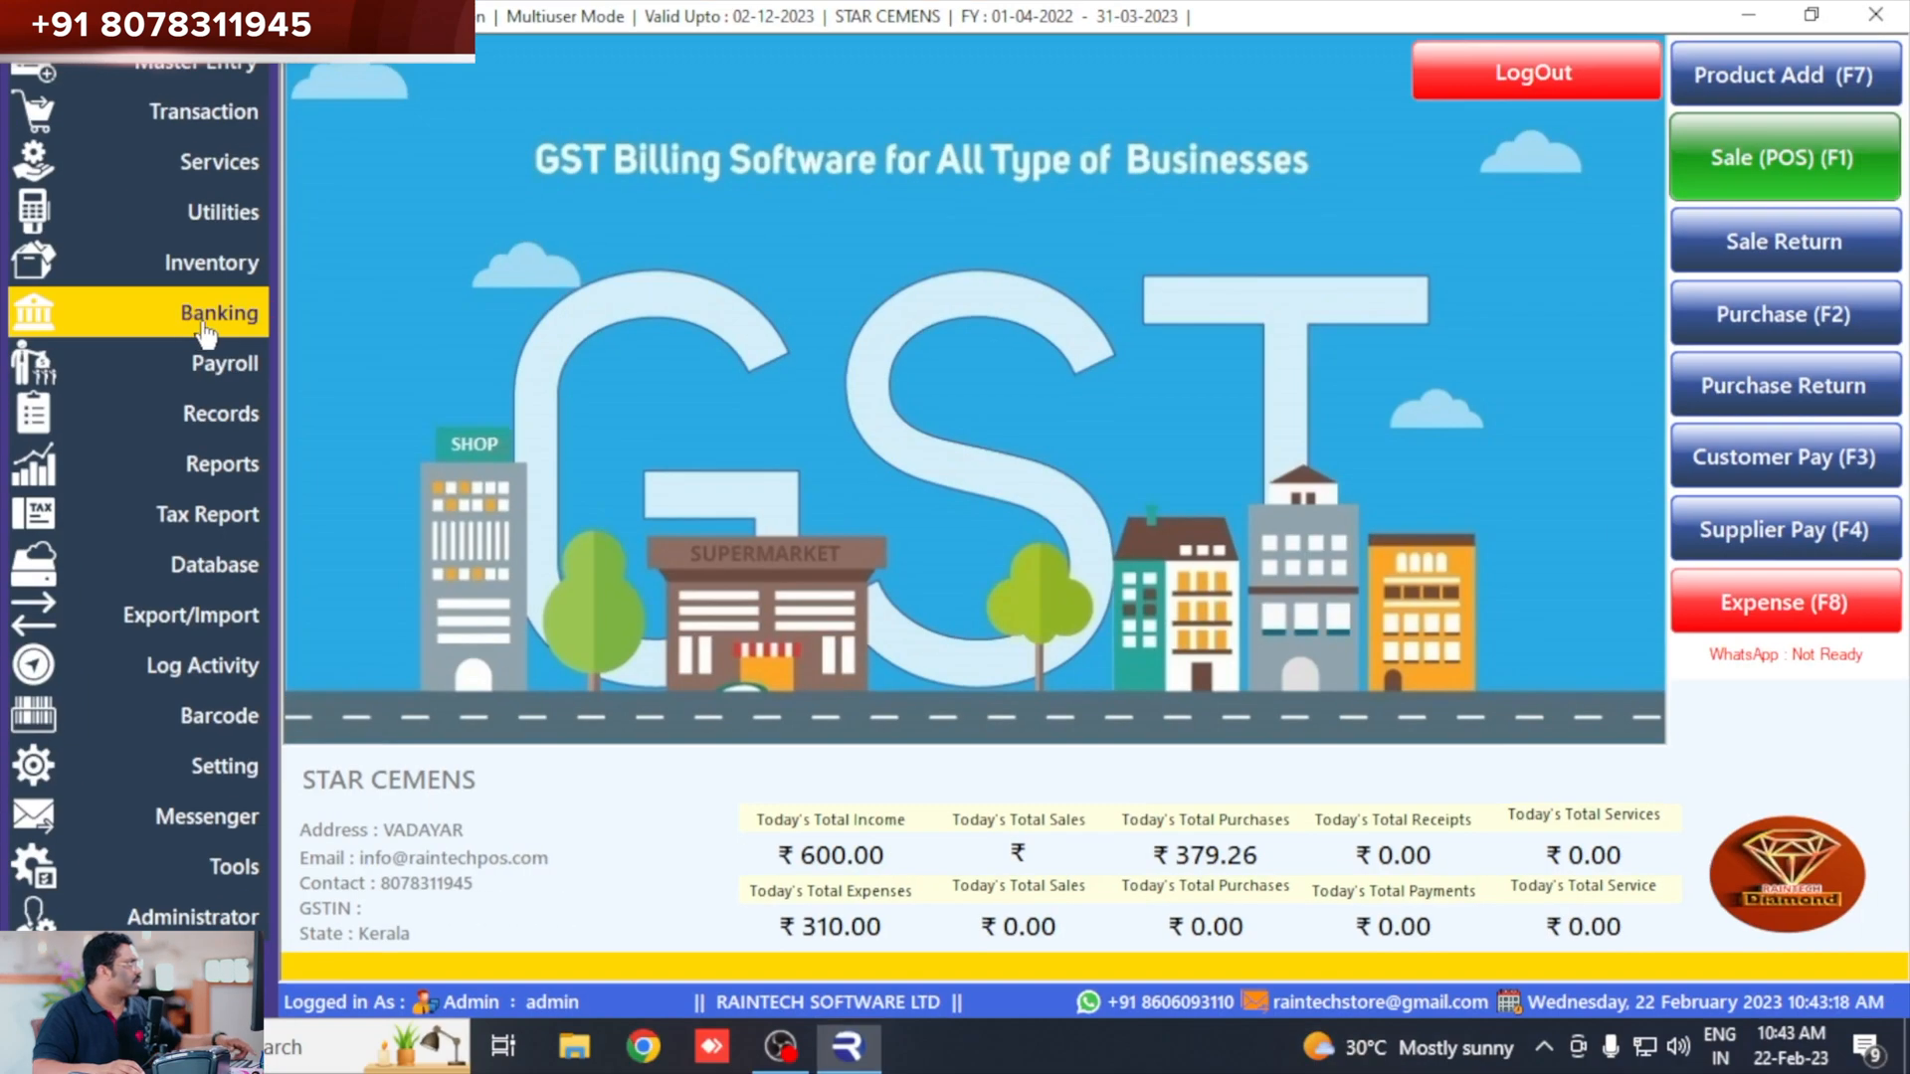
# View the bank account statement for 22/02/2023 to check the fund deposit, and close it.
pyautogui.click(468, 353)
pyautogui.click(447, 529)
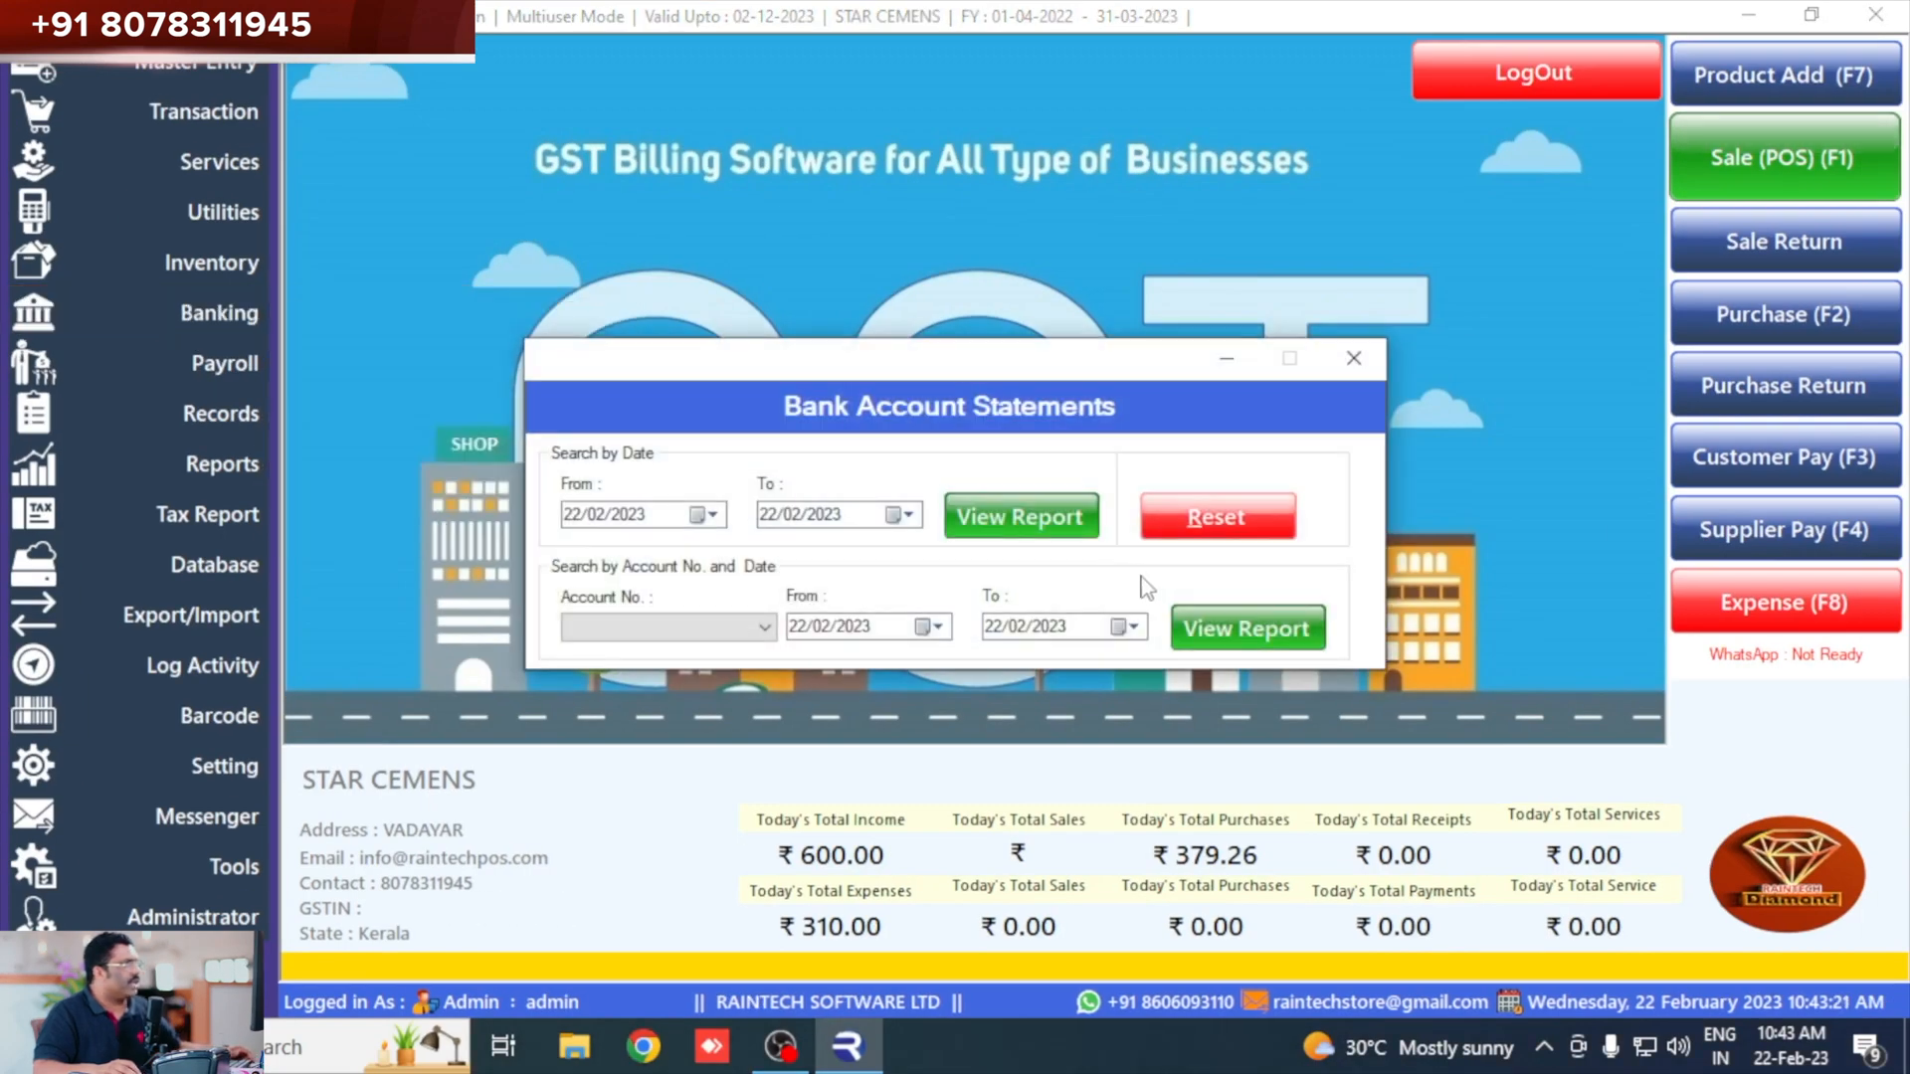
pyautogui.click(1002, 520)
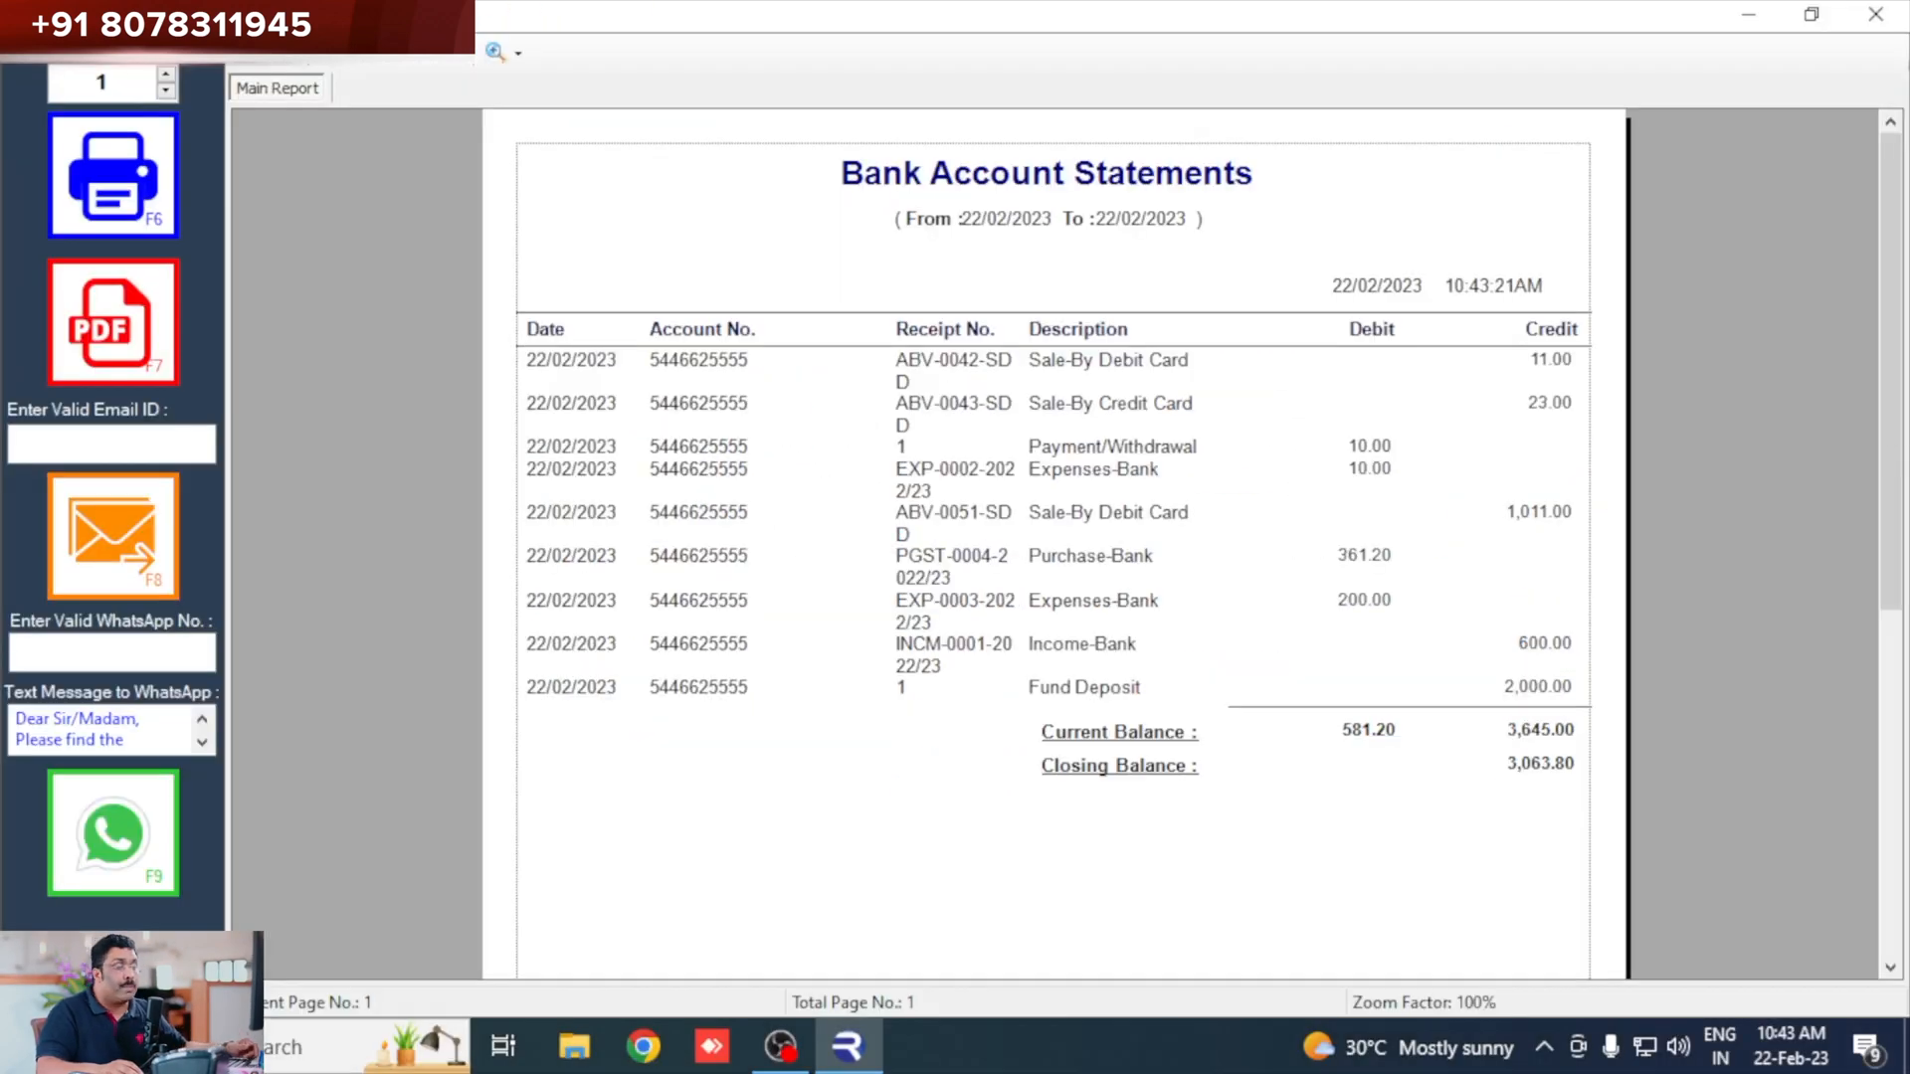
pyautogui.click(1875, 14)
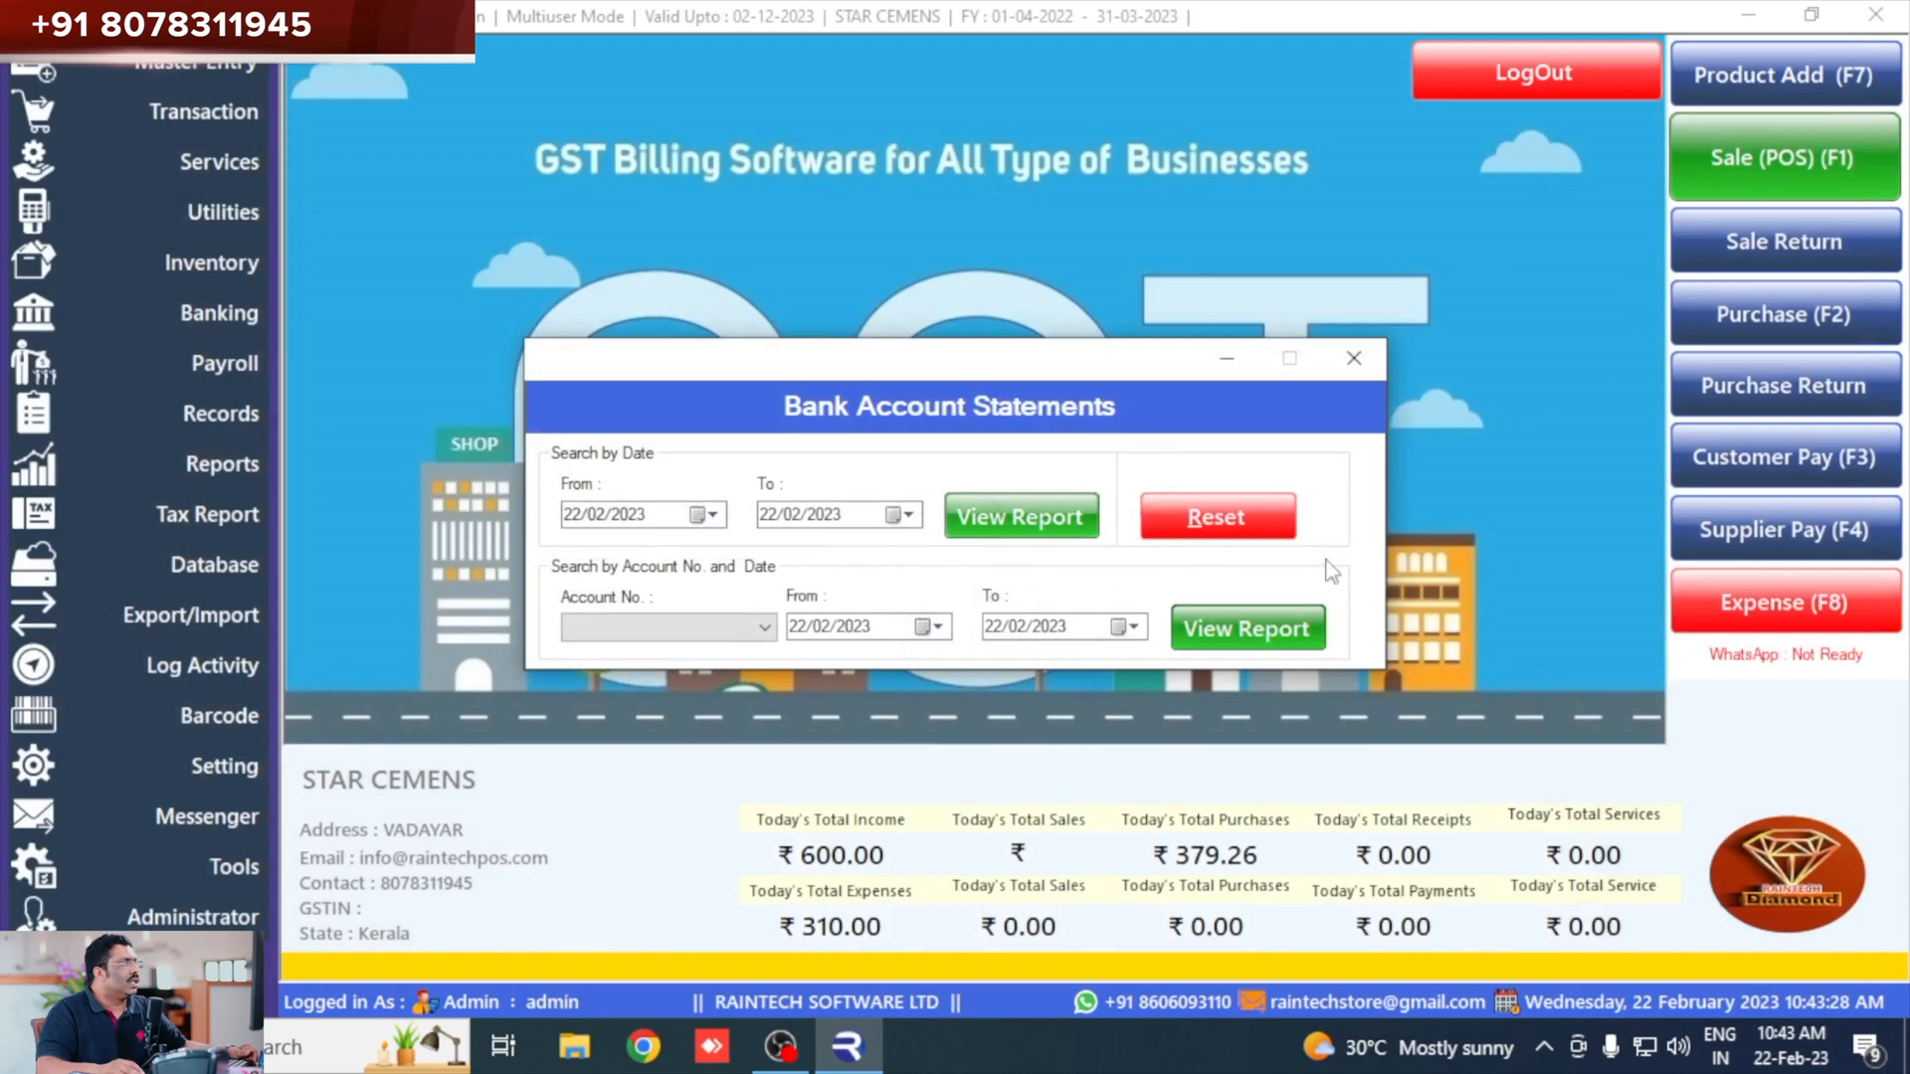
pyautogui.click(1351, 360)
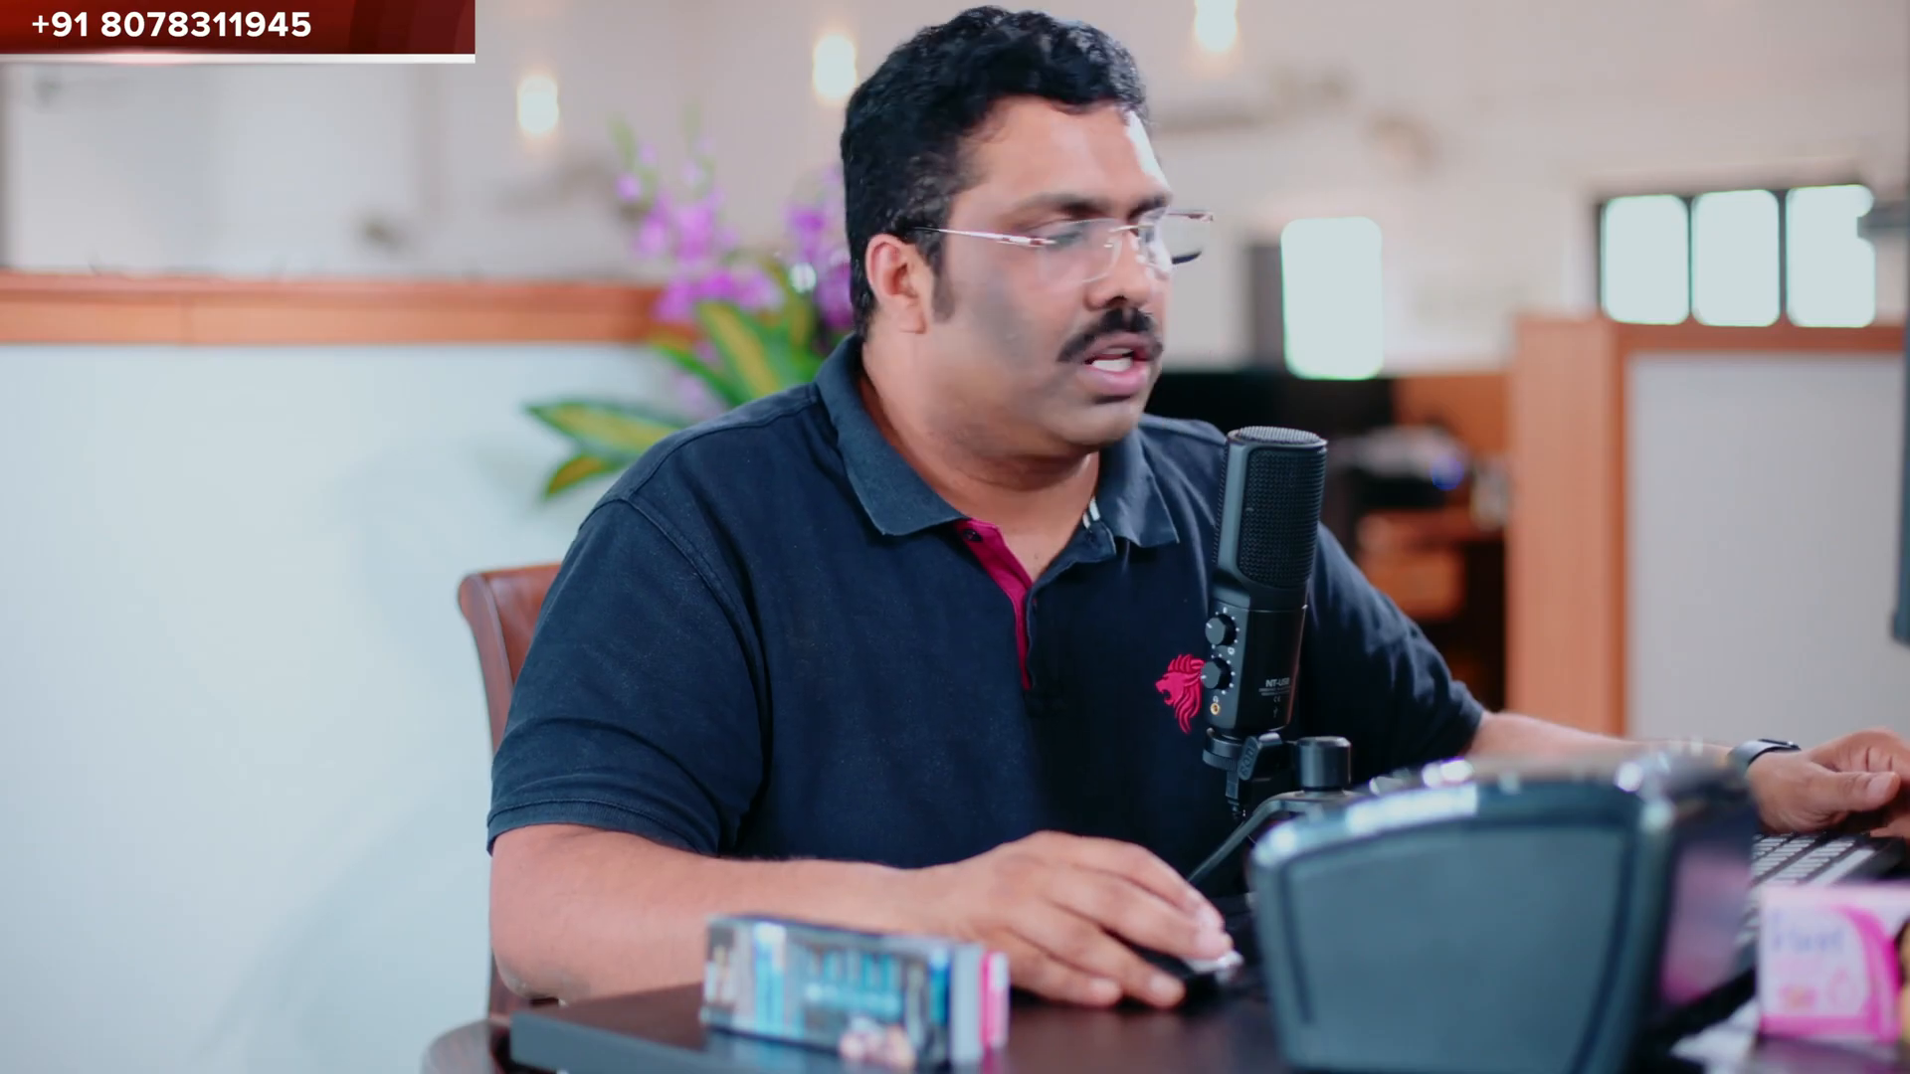
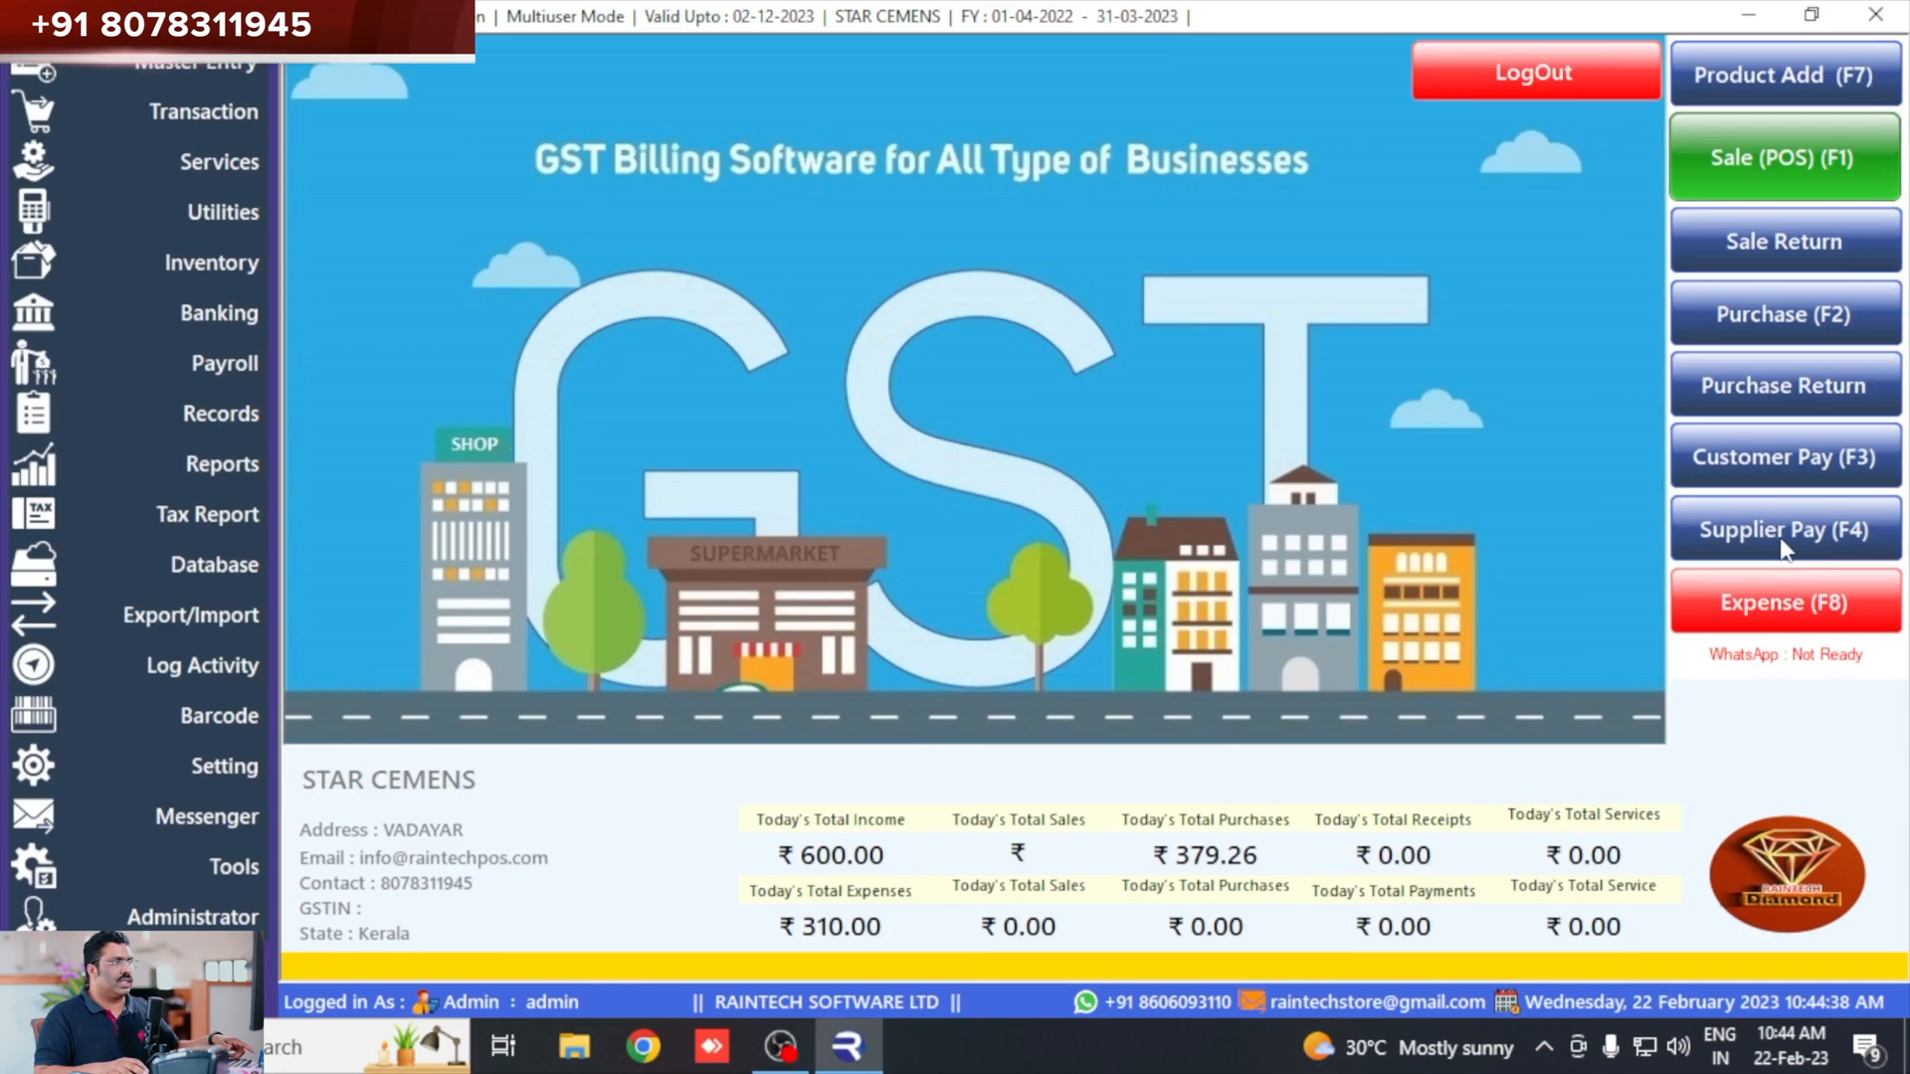
# Start a supplier payment entry and select ABC SUPPLIER as the supplier.
pyautogui.click(1781, 547)
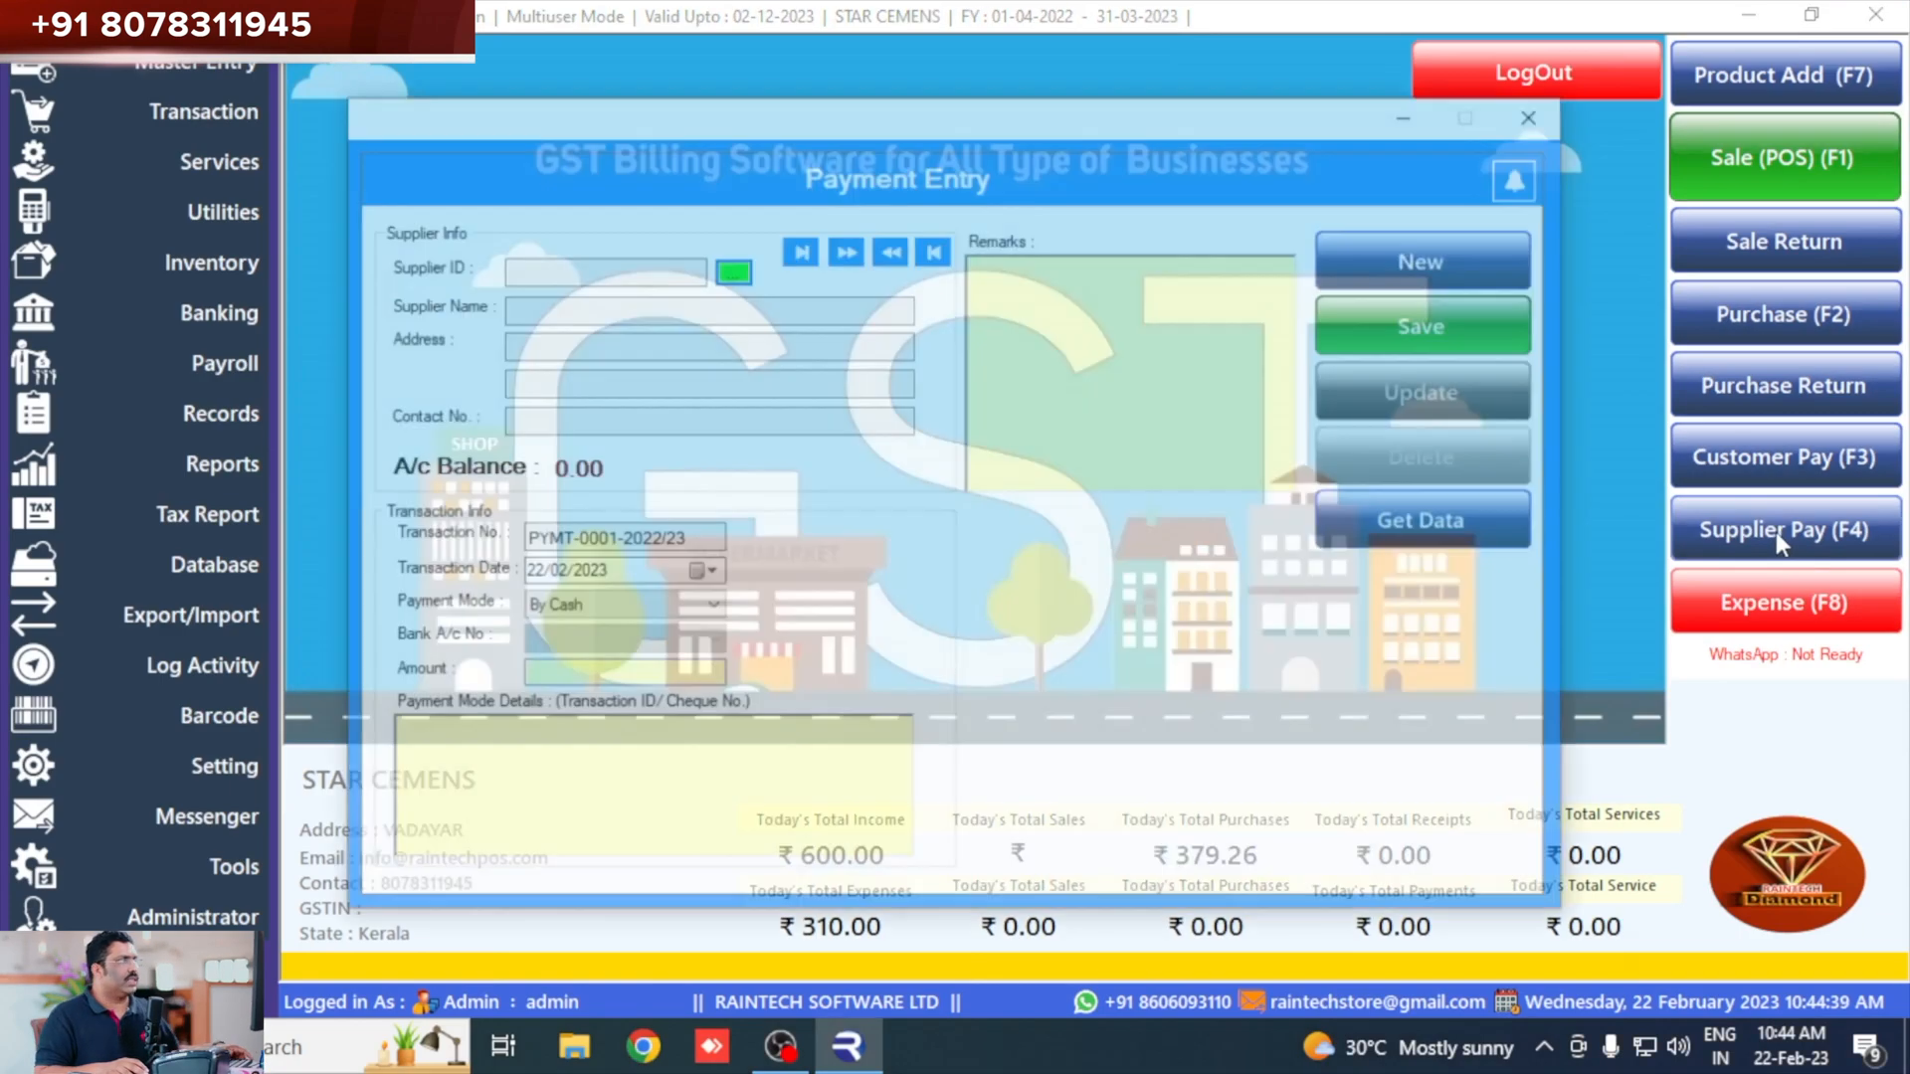
pyautogui.click(731, 270)
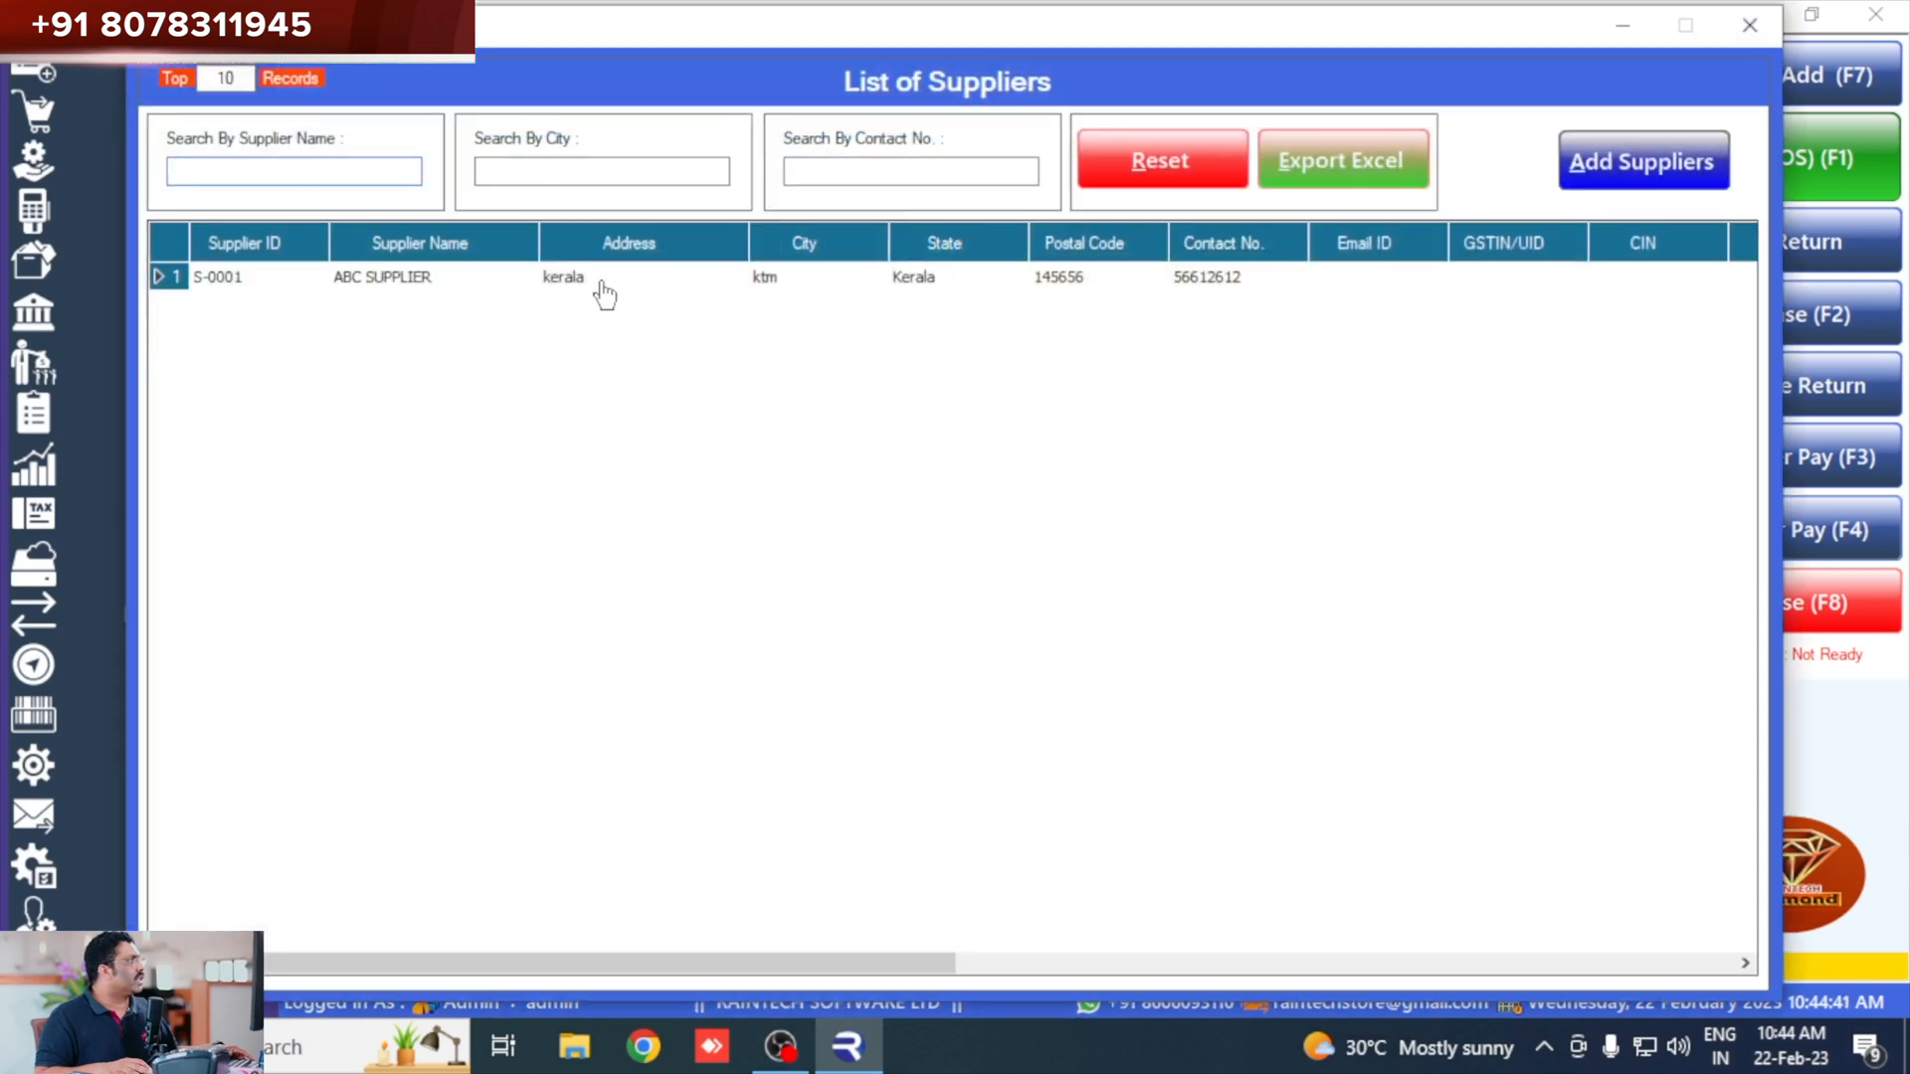
pyautogui.doubleClick(596, 280)
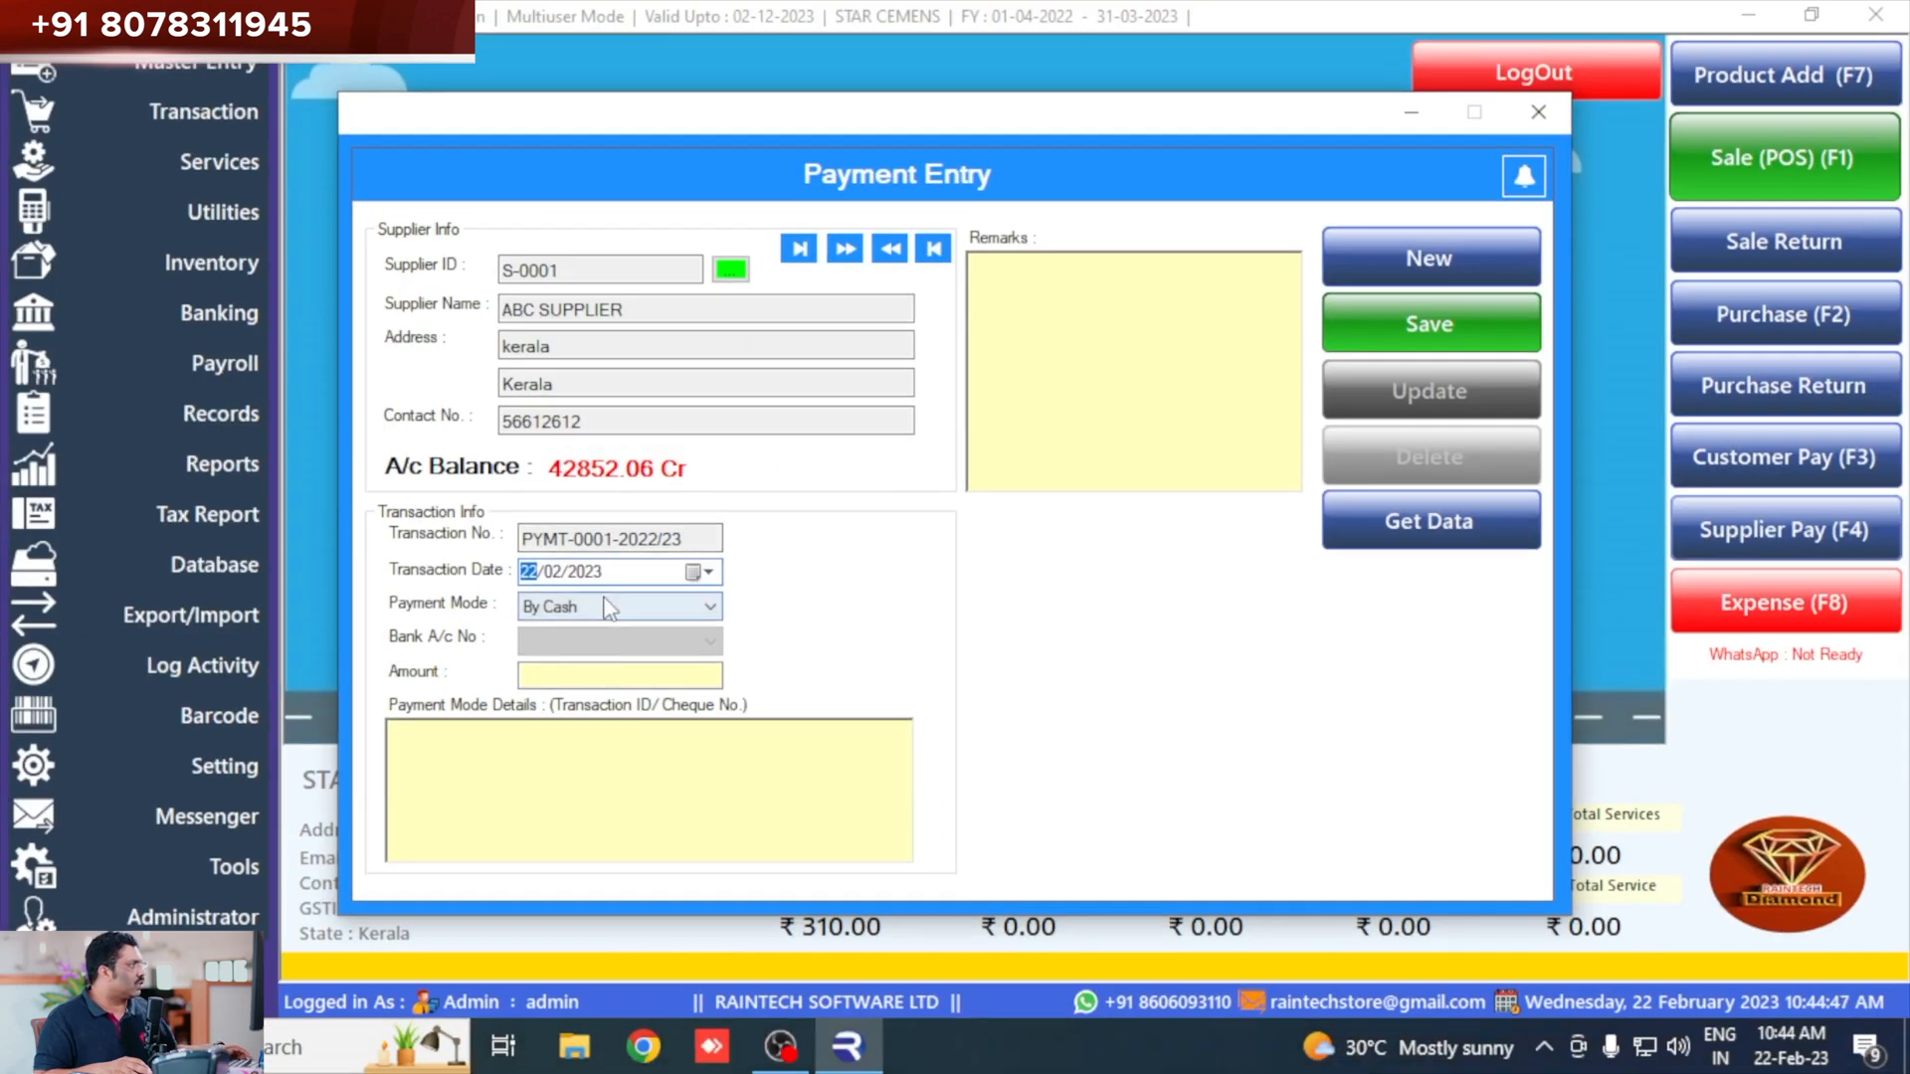
# Save the supplier payment of 1000 with payment mode By Online Transfer from the bank account, and close the form.
pyautogui.click(609, 607)
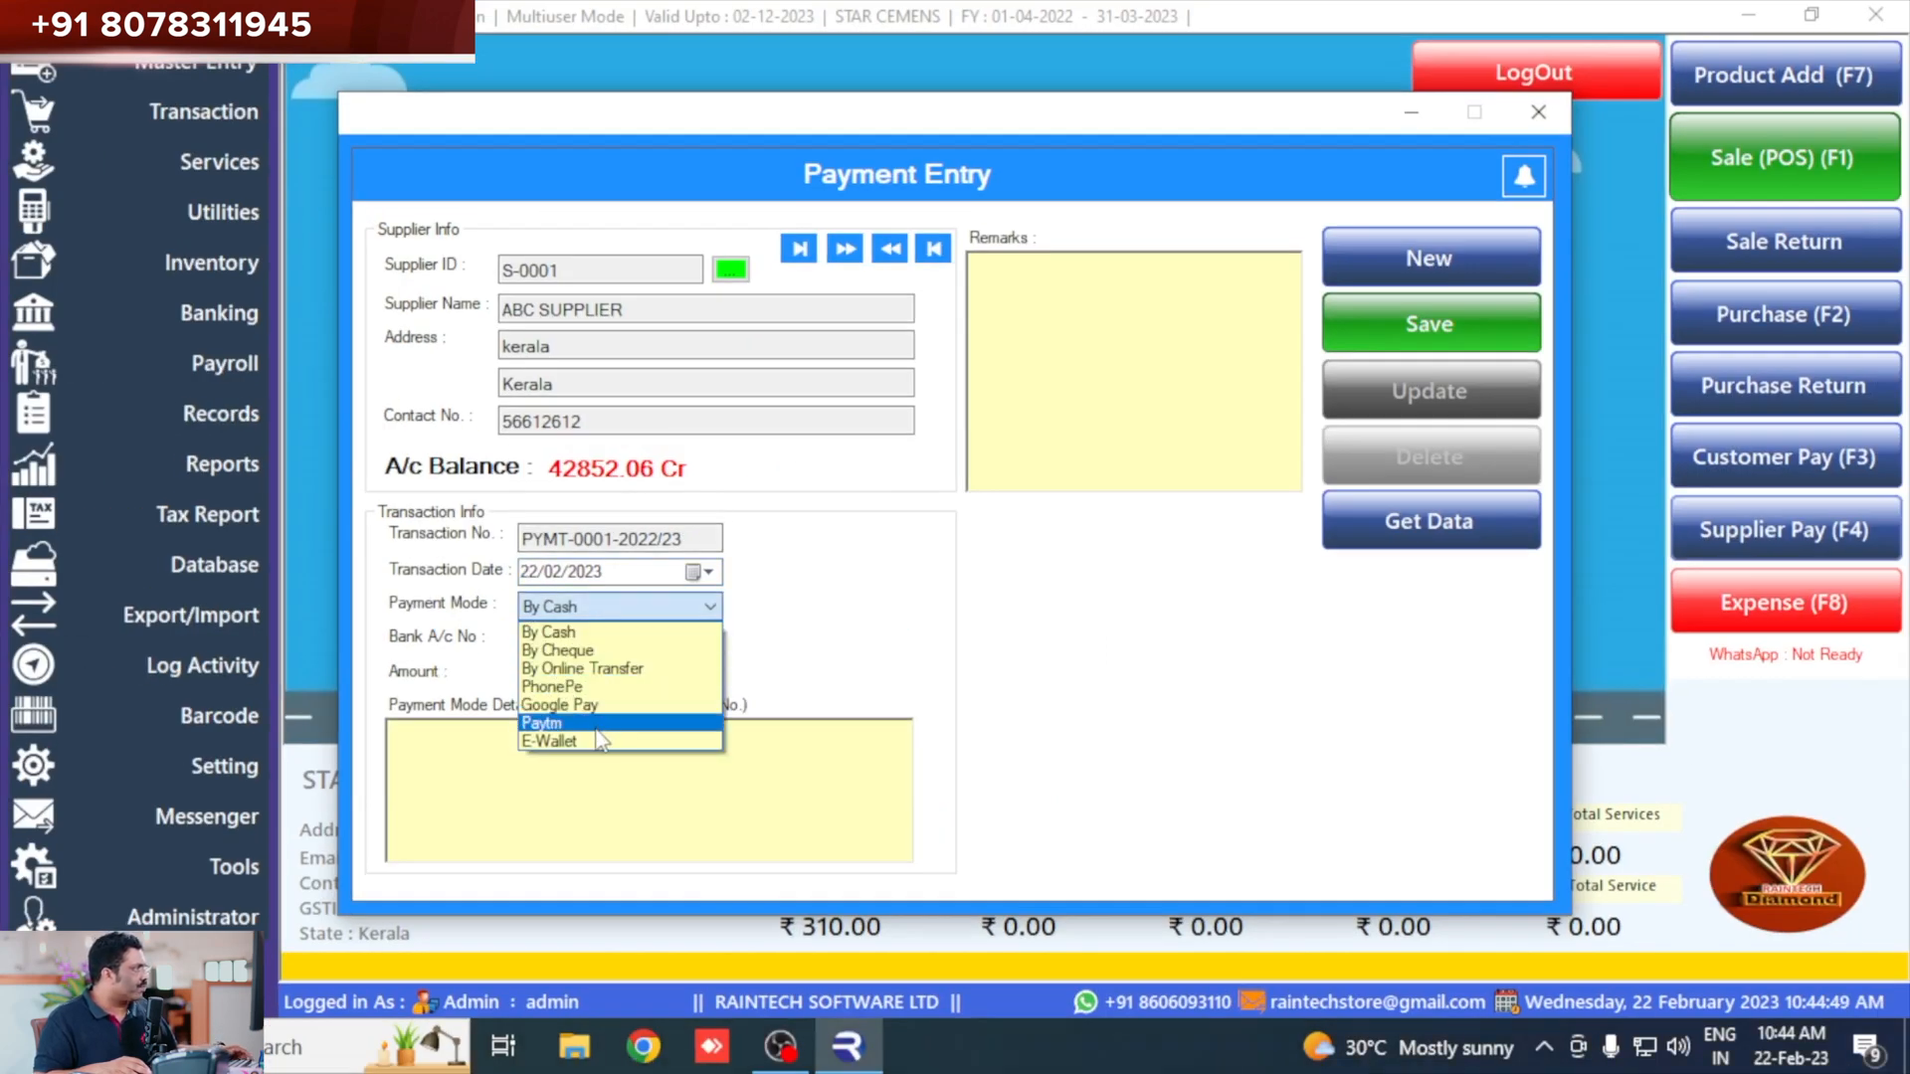
pyautogui.click(627, 674)
pyautogui.click(636, 641)
pyautogui.click(597, 659)
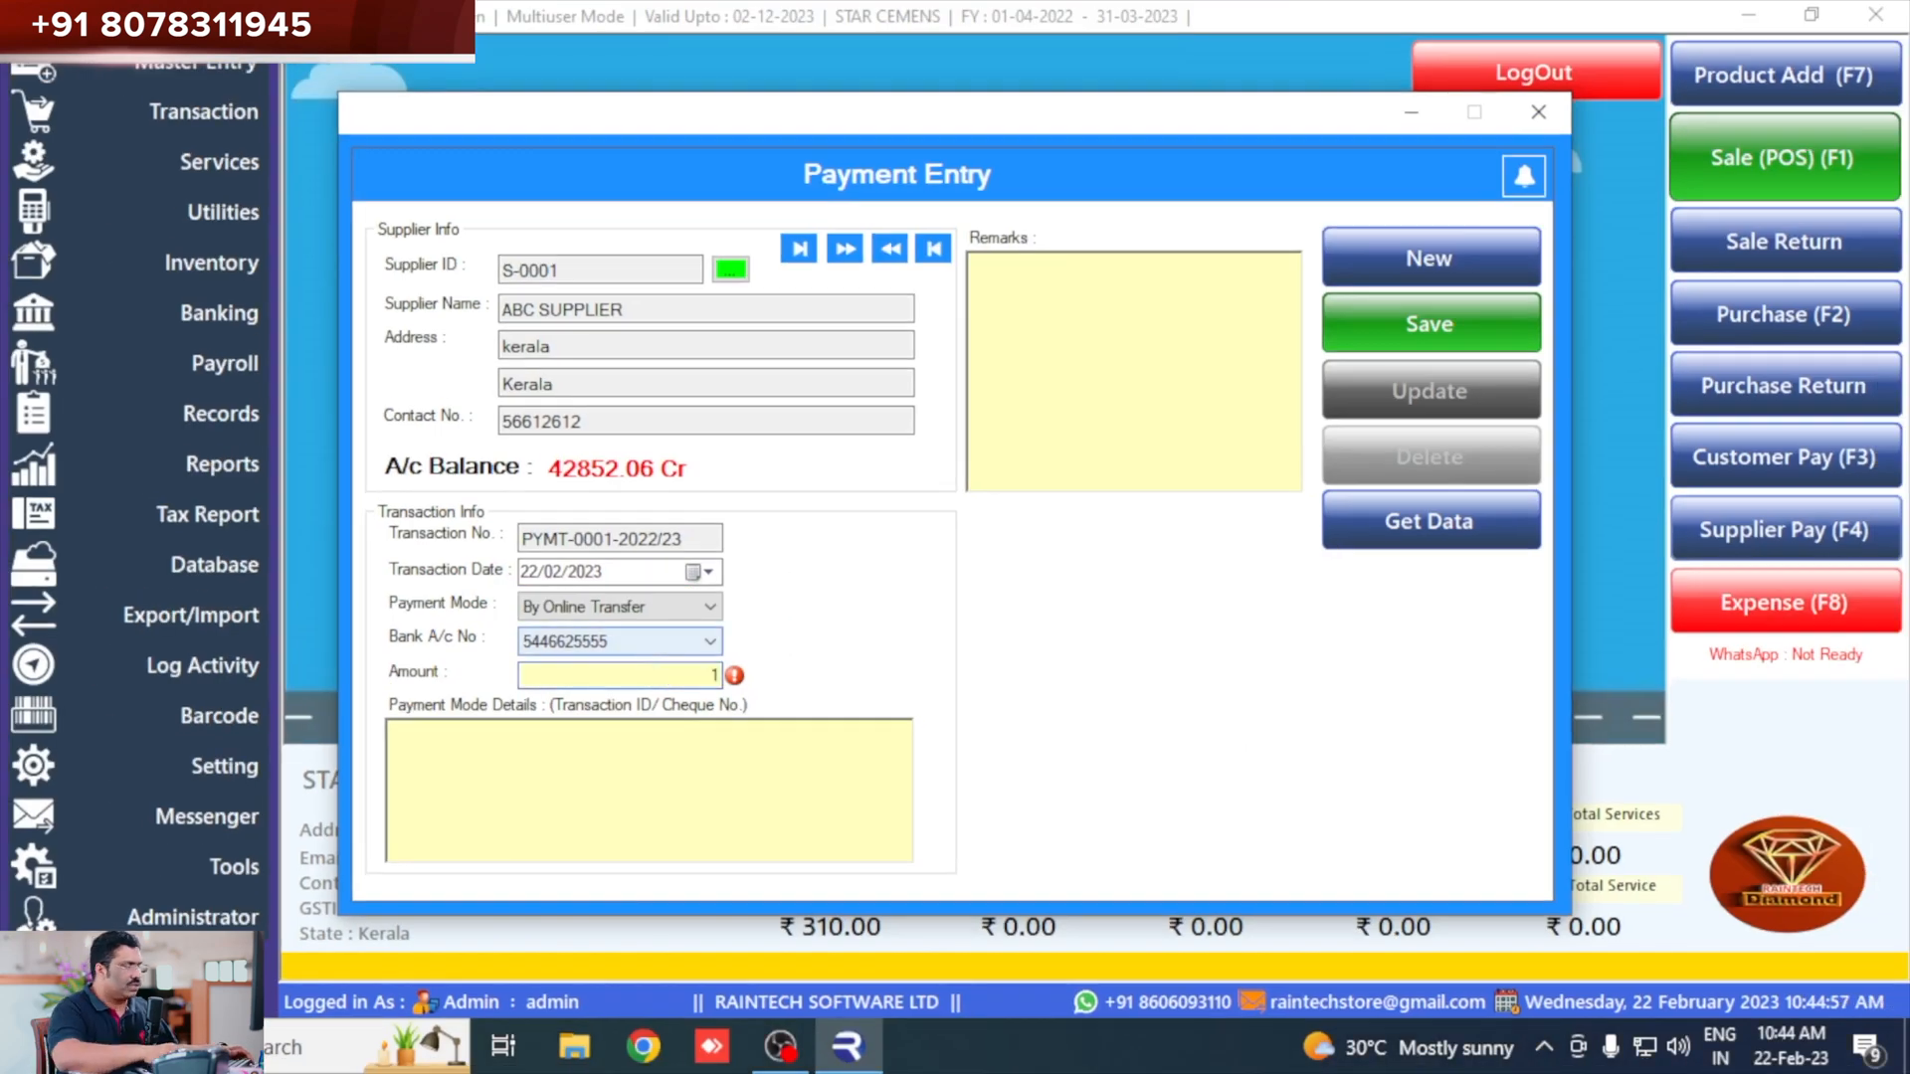
pyautogui.click(1436, 346)
pyautogui.click(1013, 622)
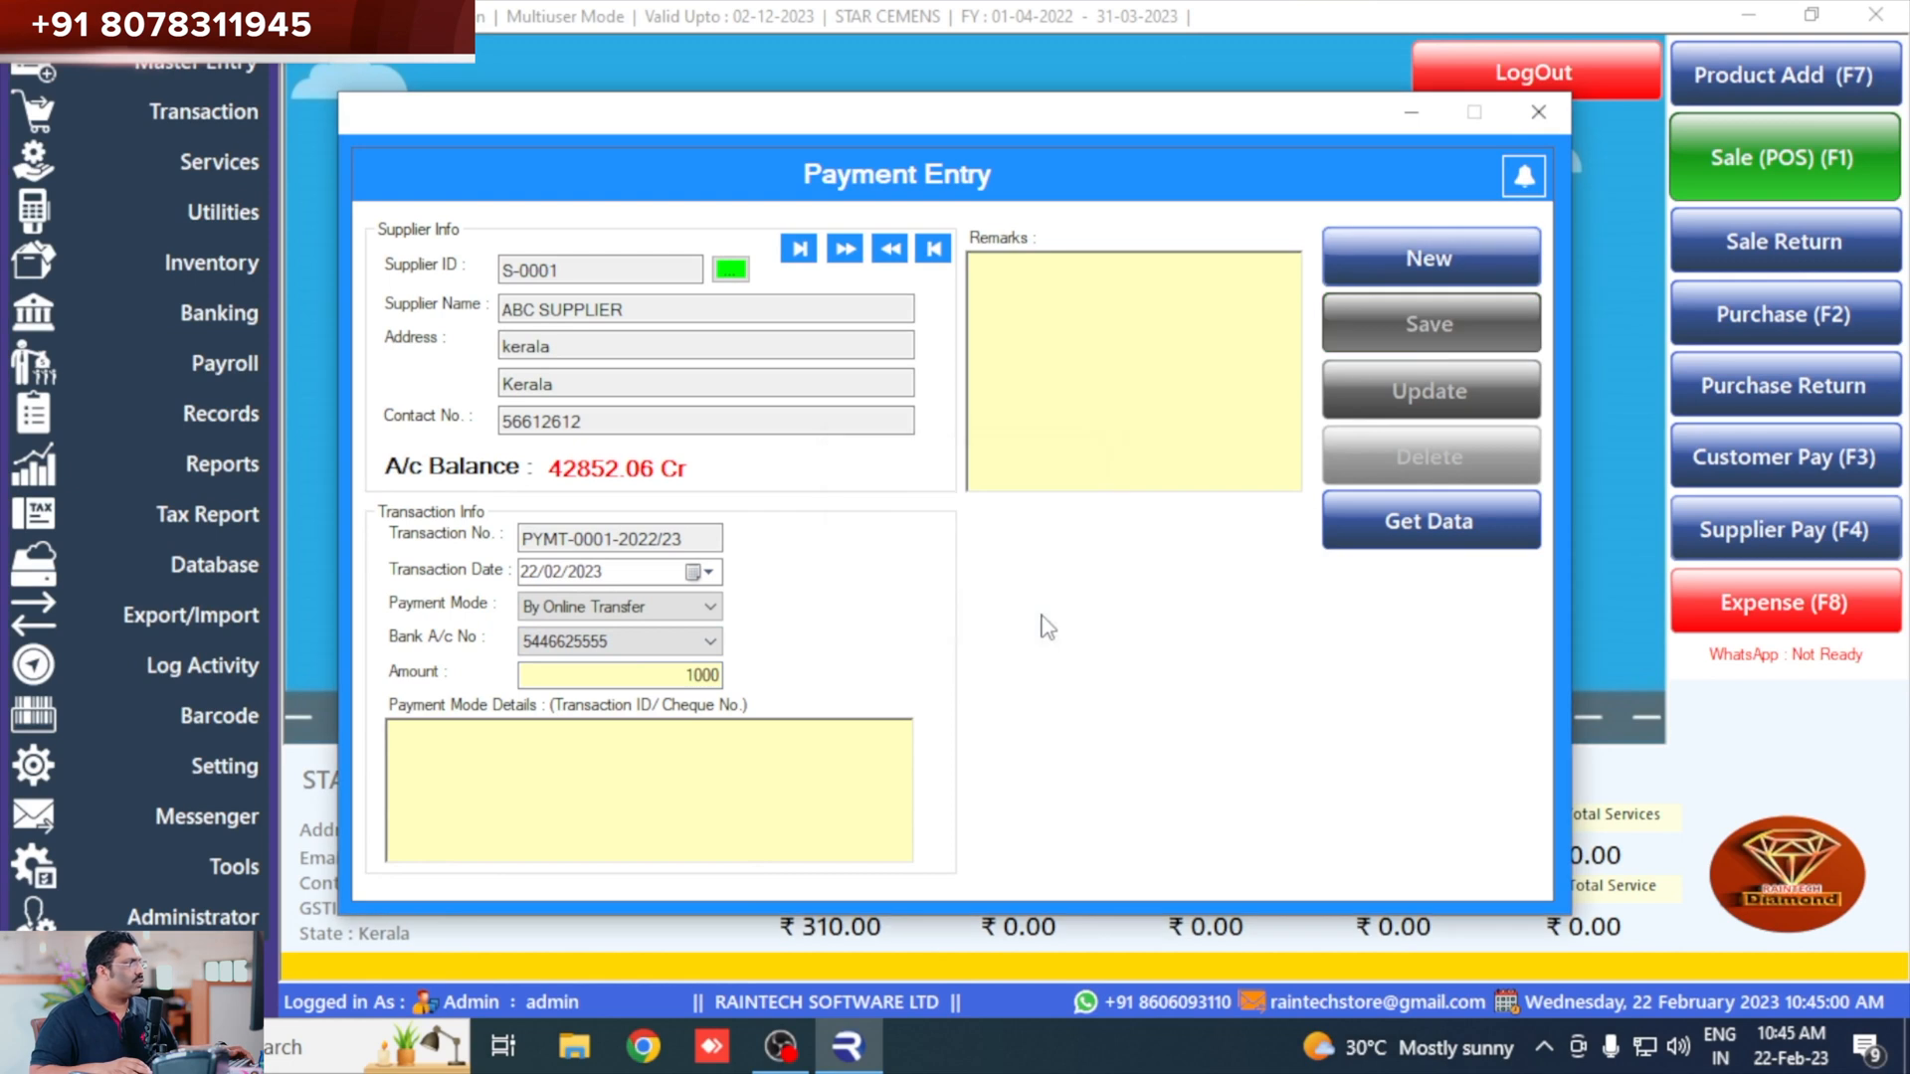
pyautogui.click(1538, 113)
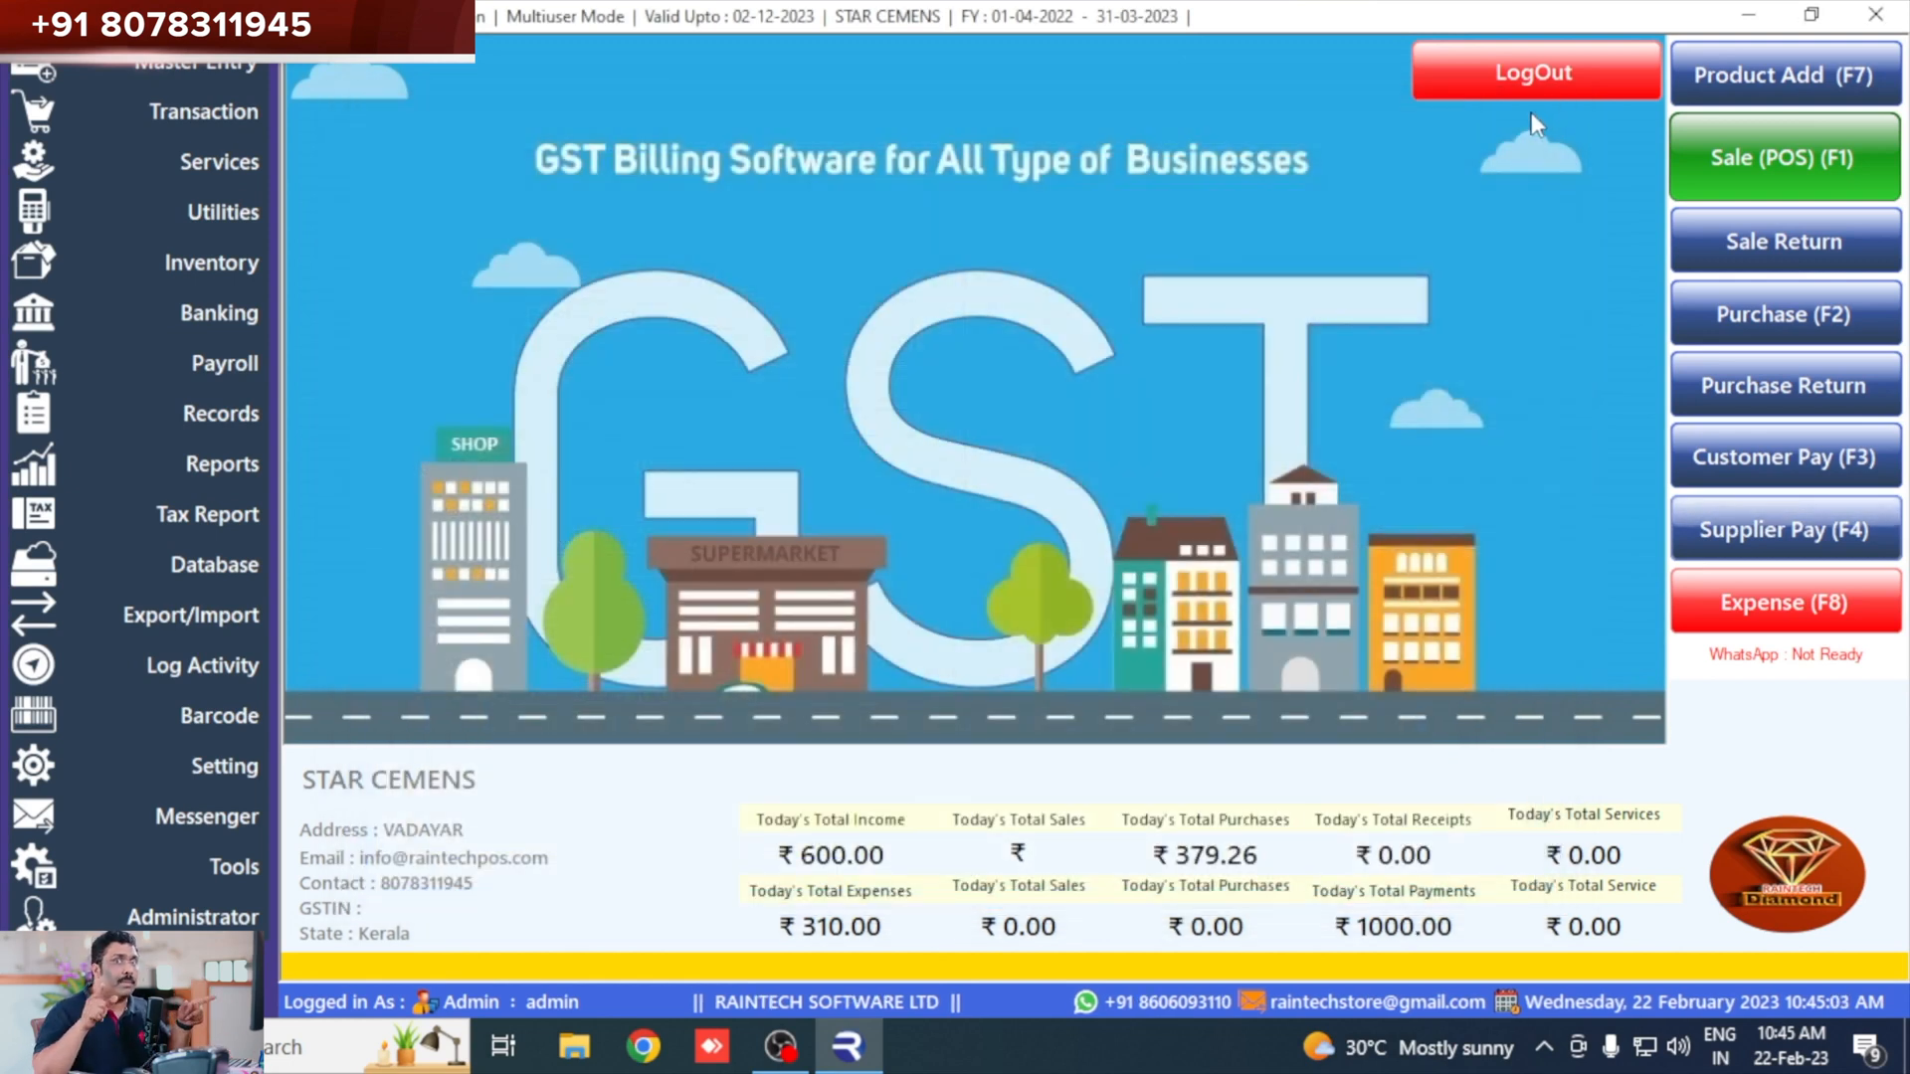
# View the bank account statement for 22/02/2023 to check the supplier payment, and close it.
pyautogui.click(220, 320)
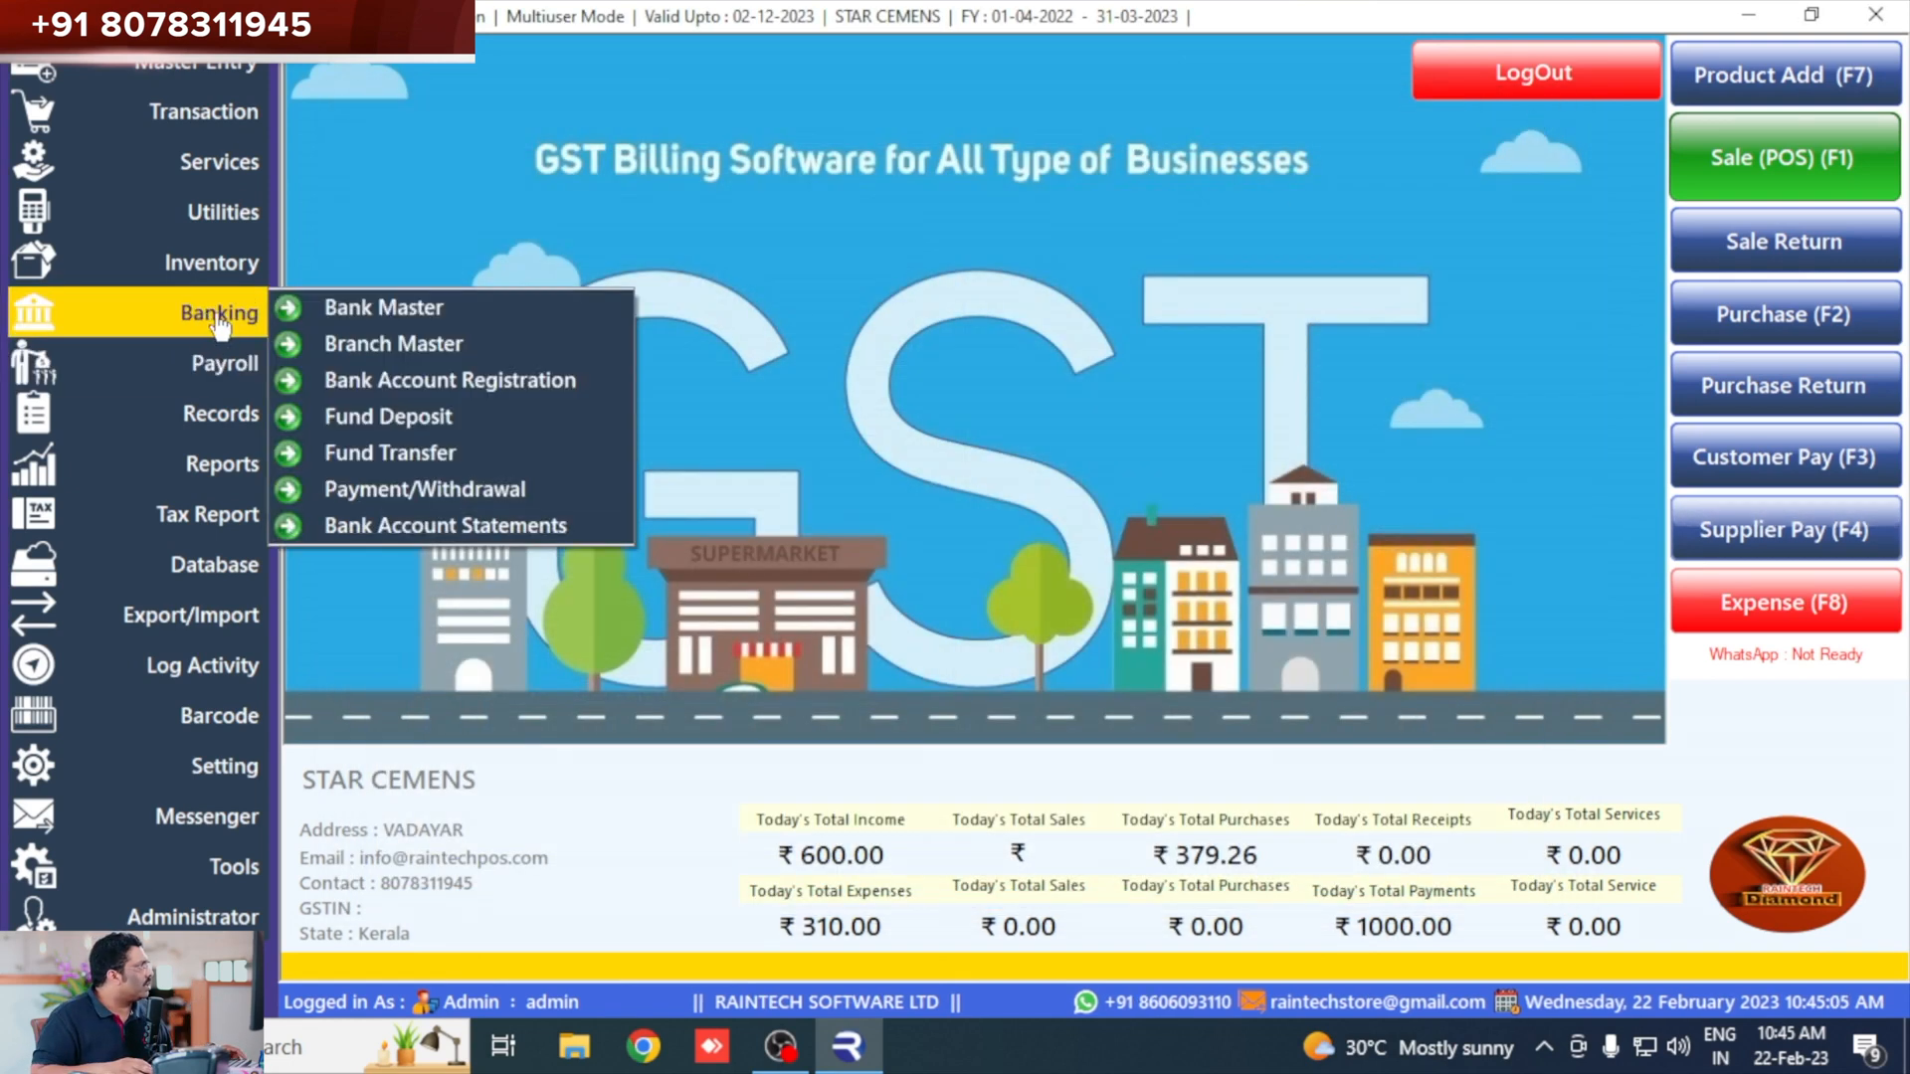
pyautogui.click(448, 526)
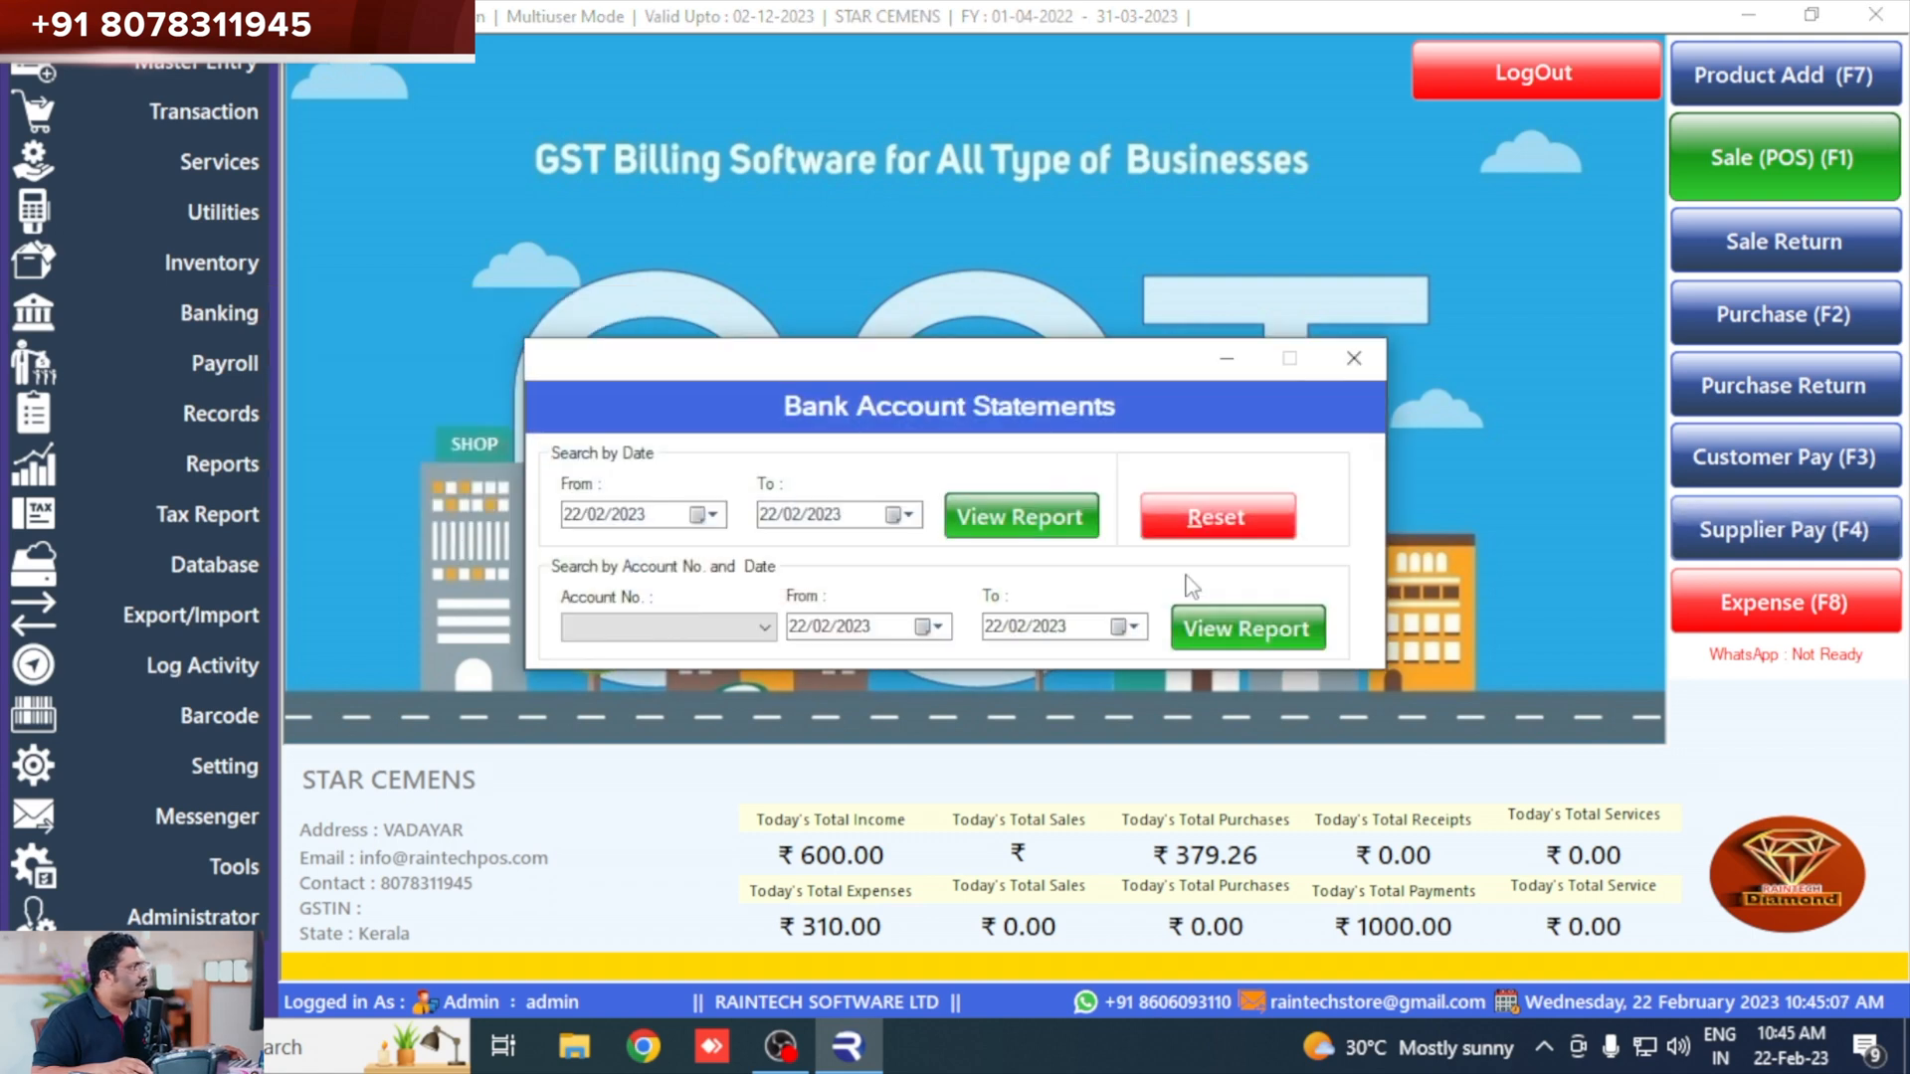
pyautogui.click(1025, 516)
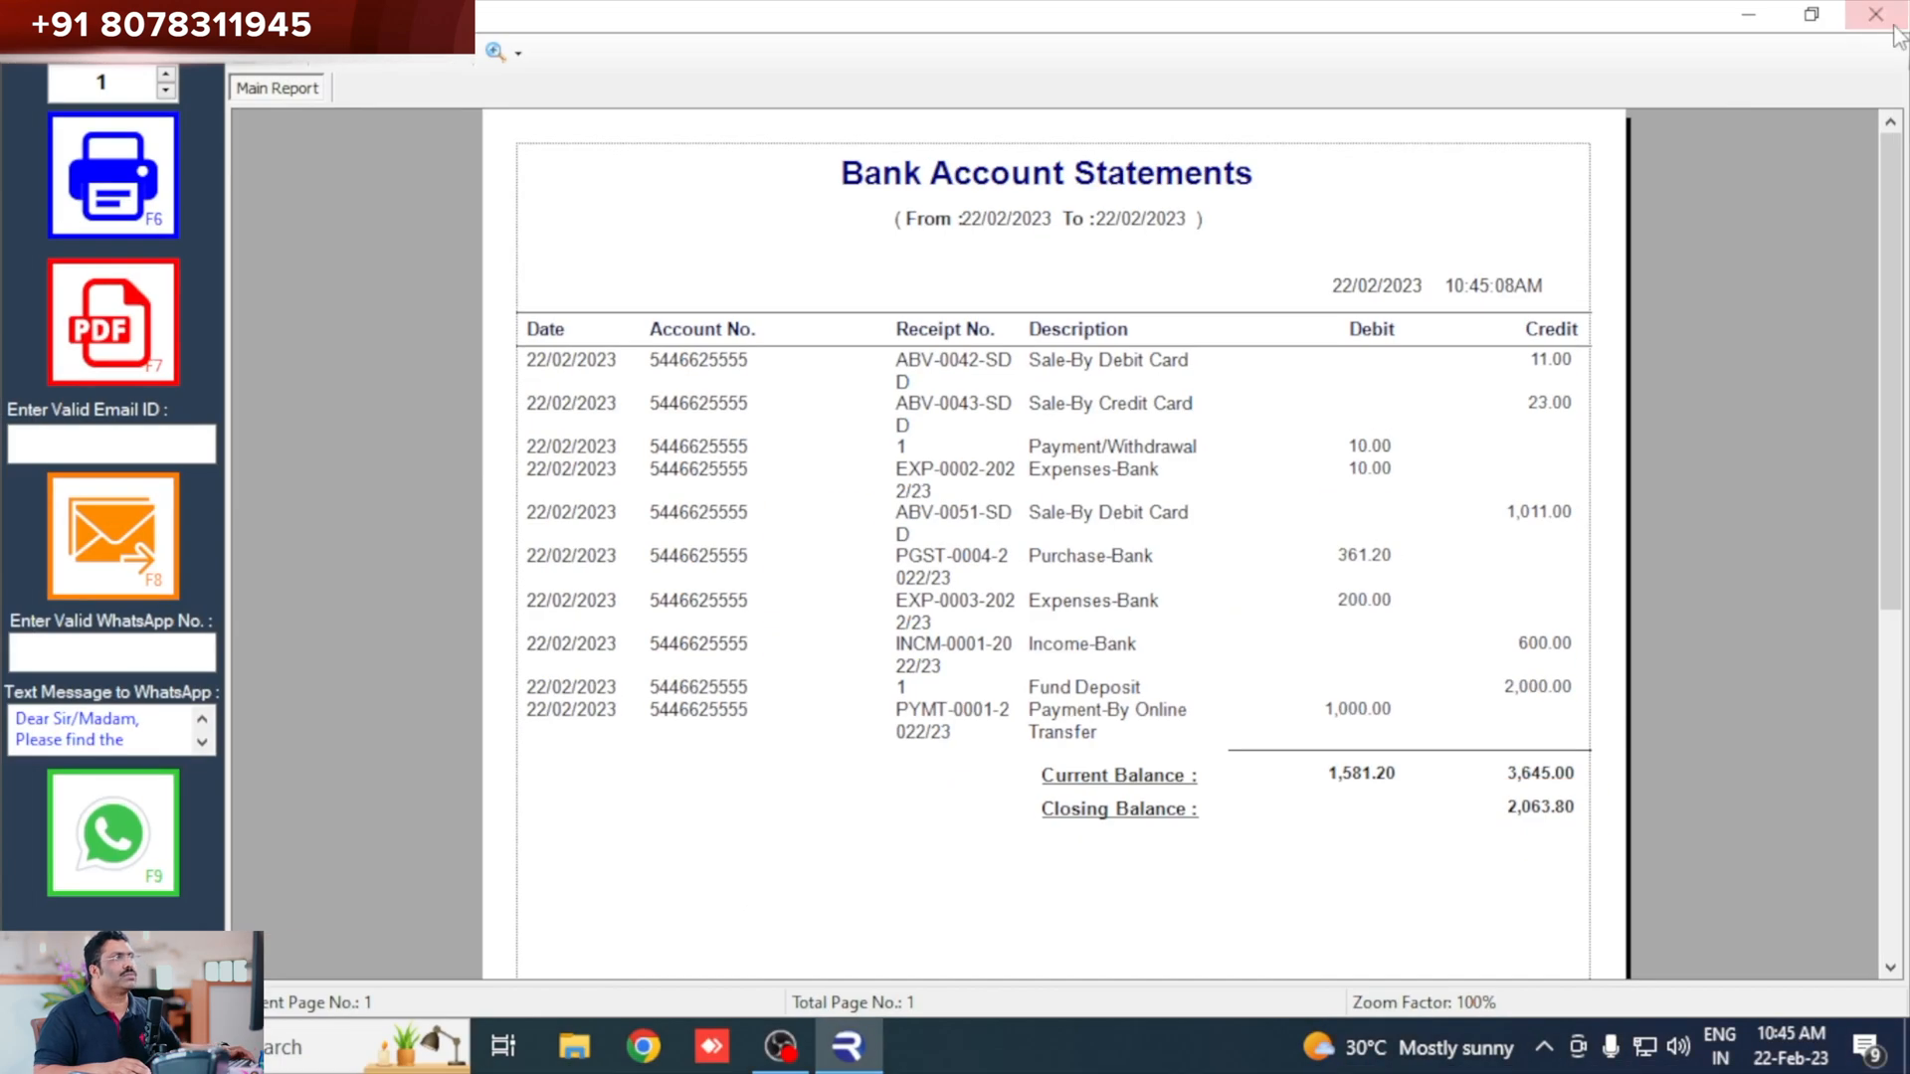
pyautogui.click(1878, 20)
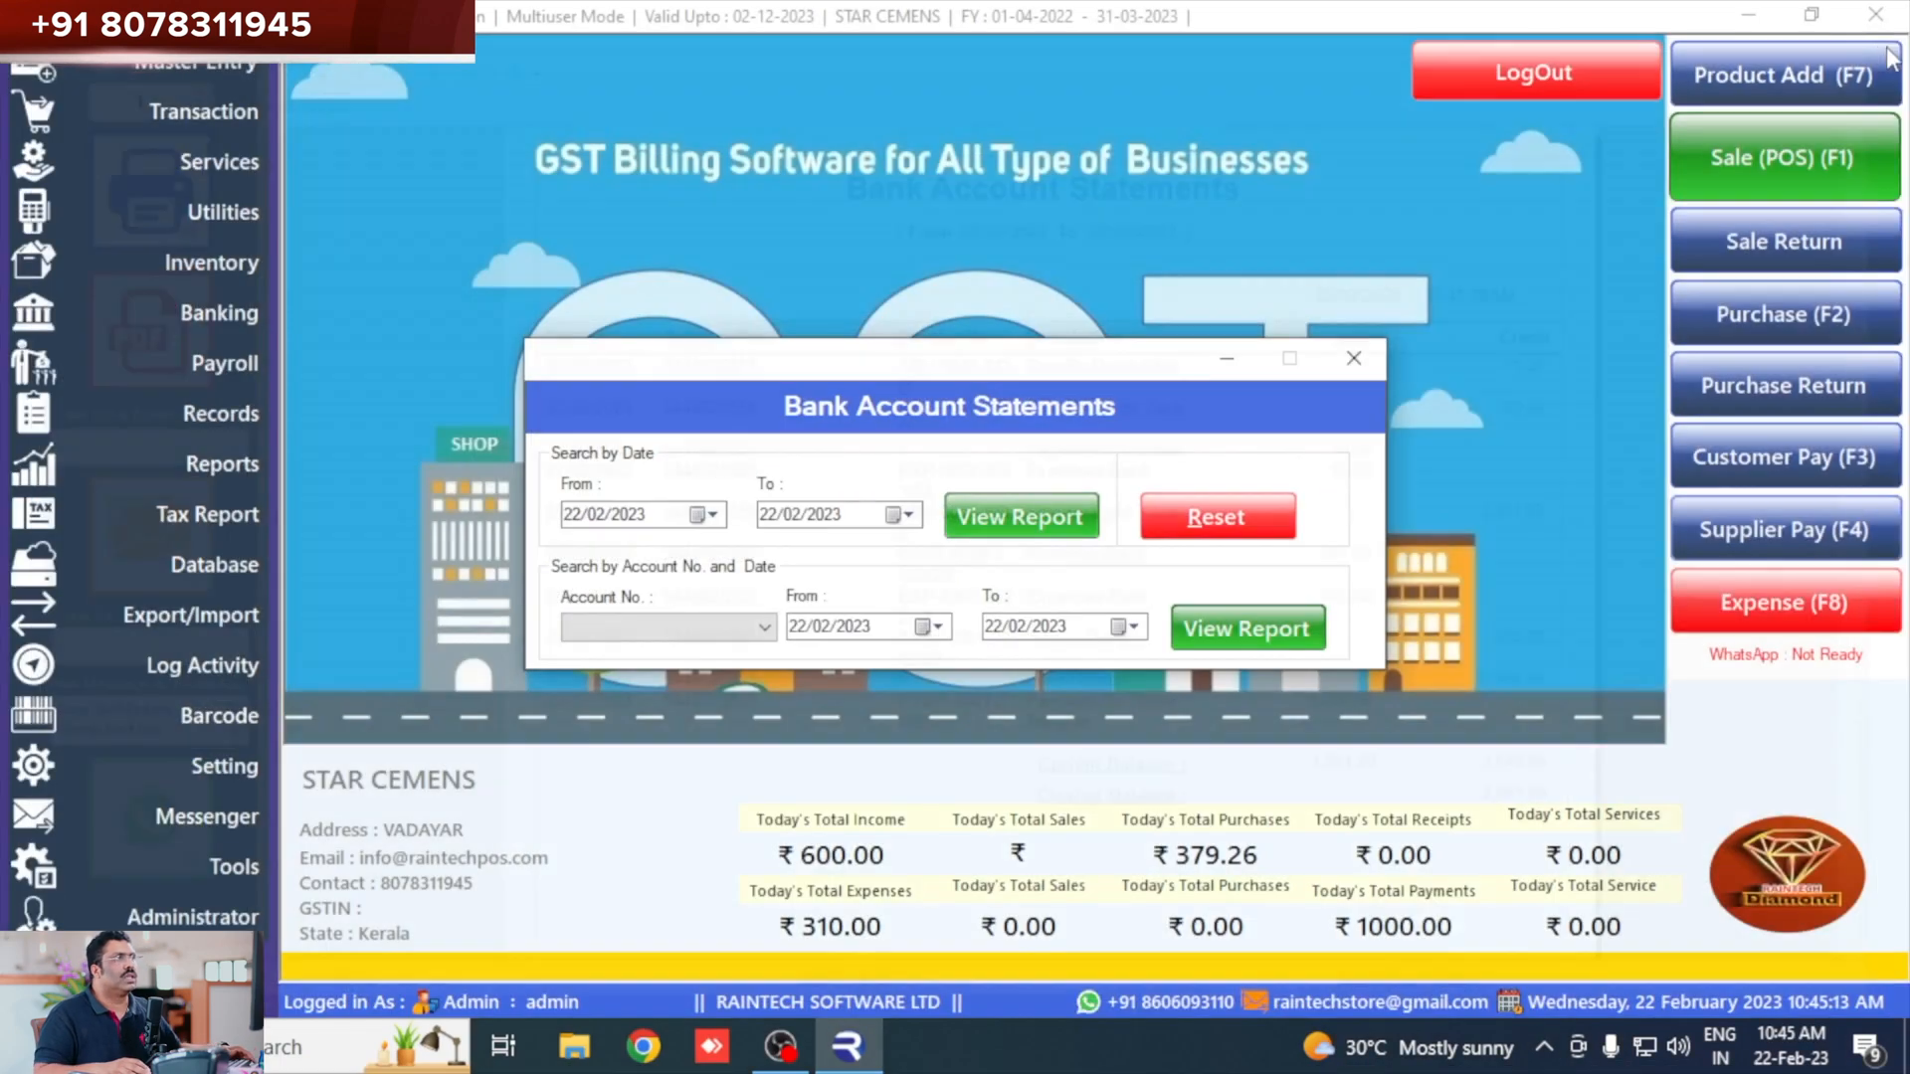
pyautogui.click(1353, 358)
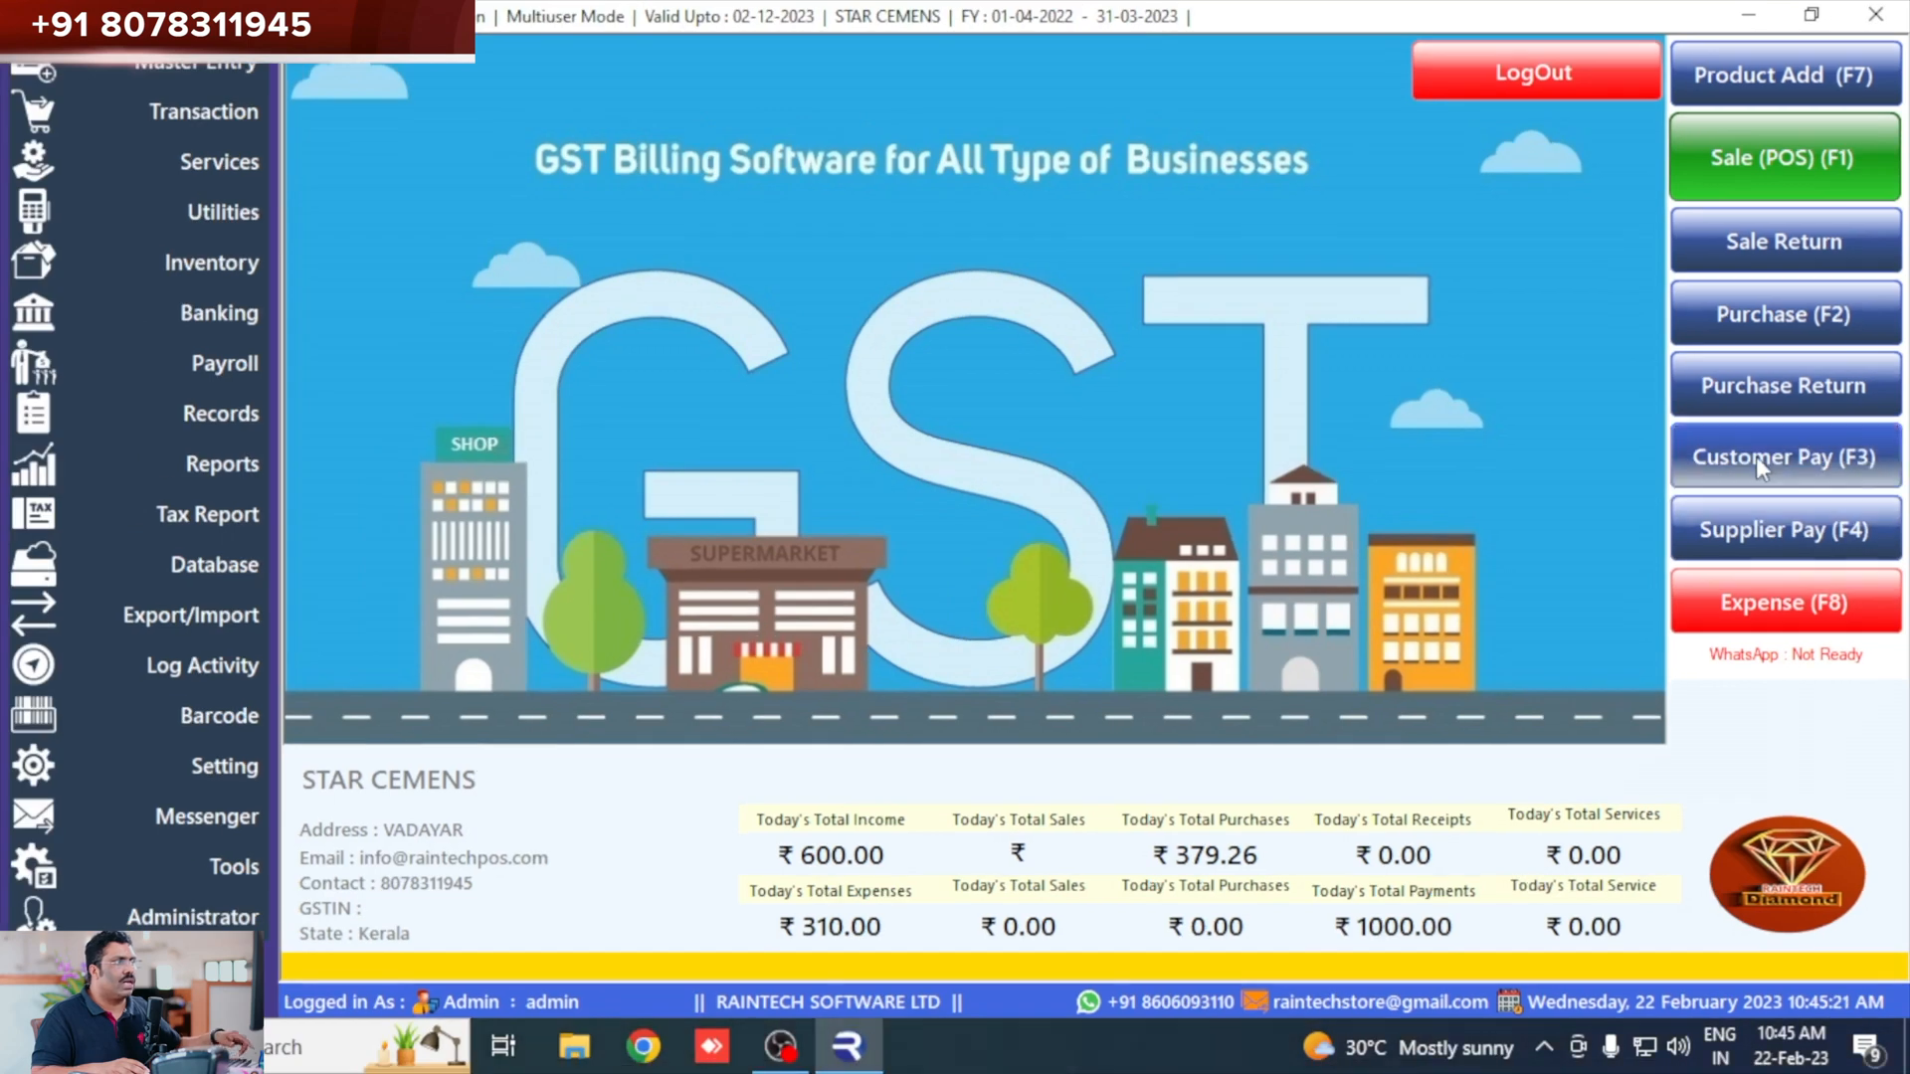
# Open the customer receipt entry and check the list of credit customers, closing both windows.
pyautogui.click(1635, 429)
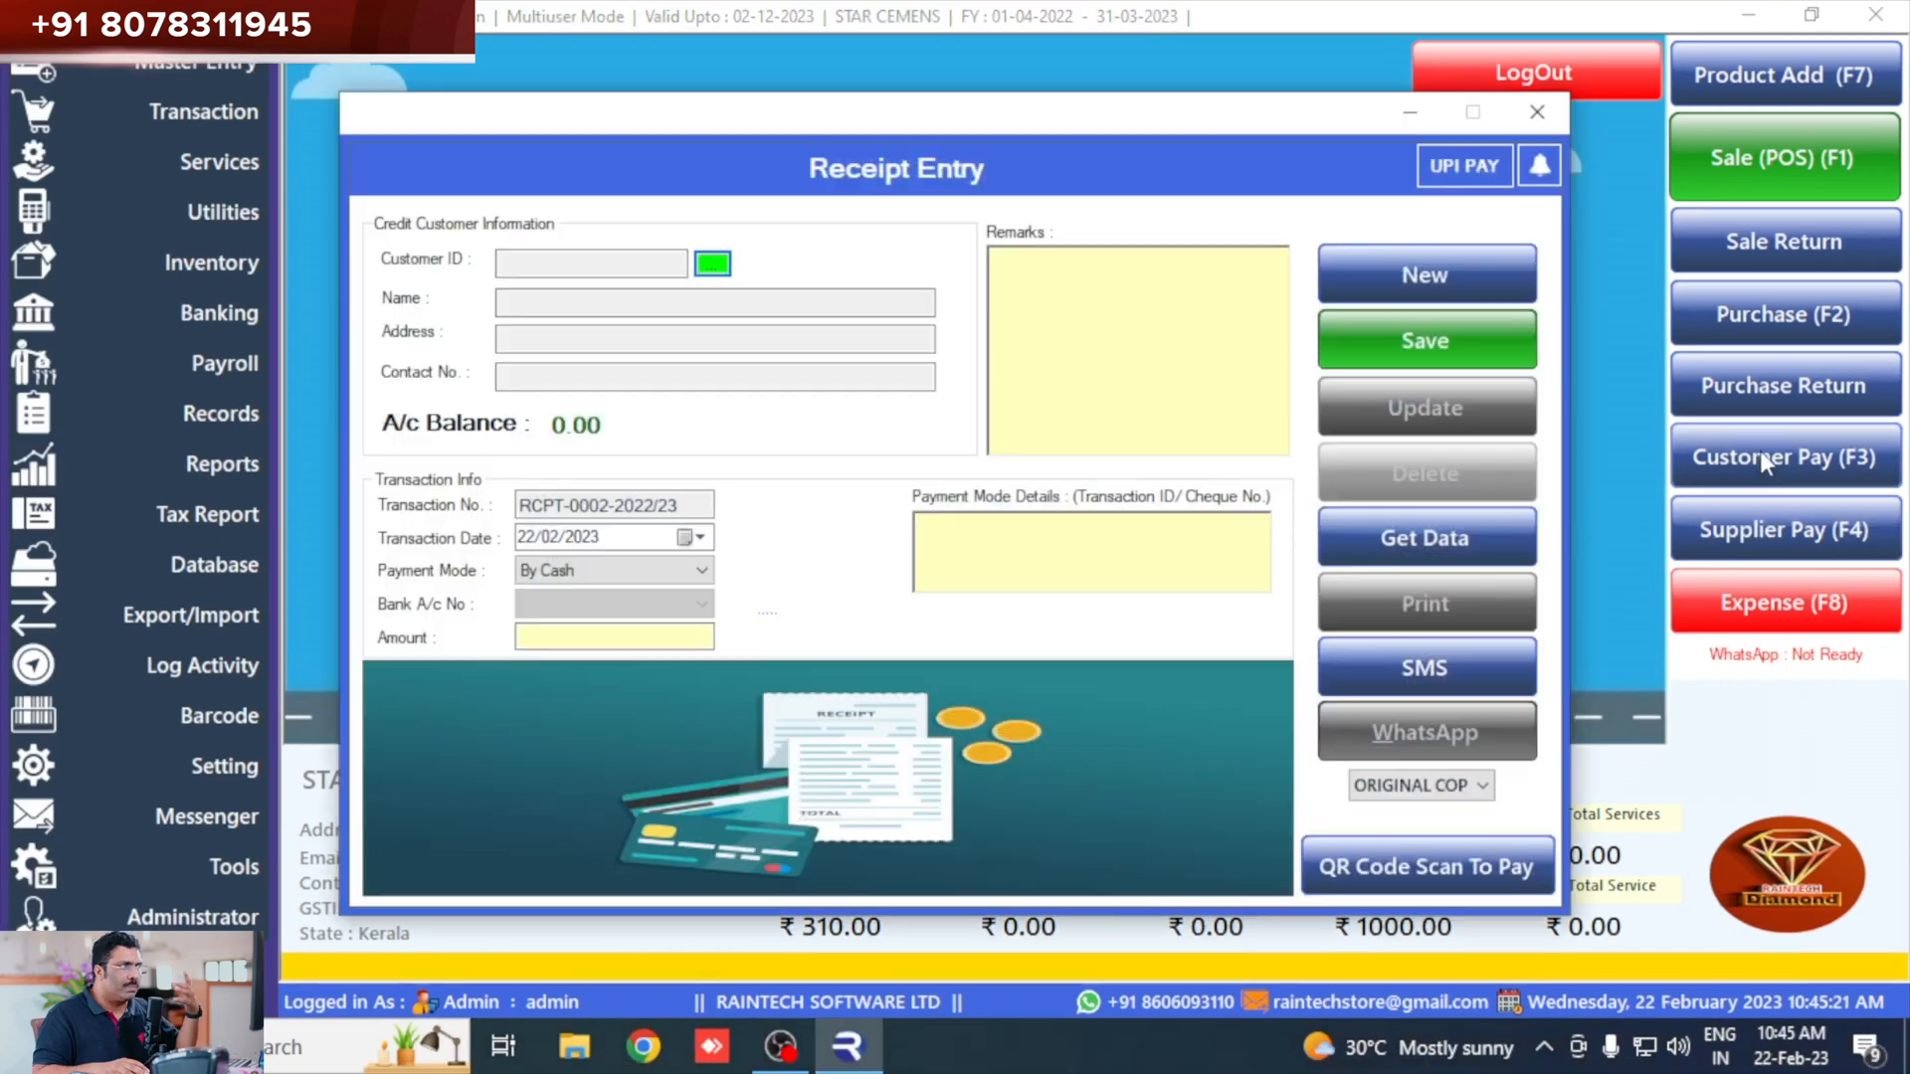
pyautogui.click(712, 264)
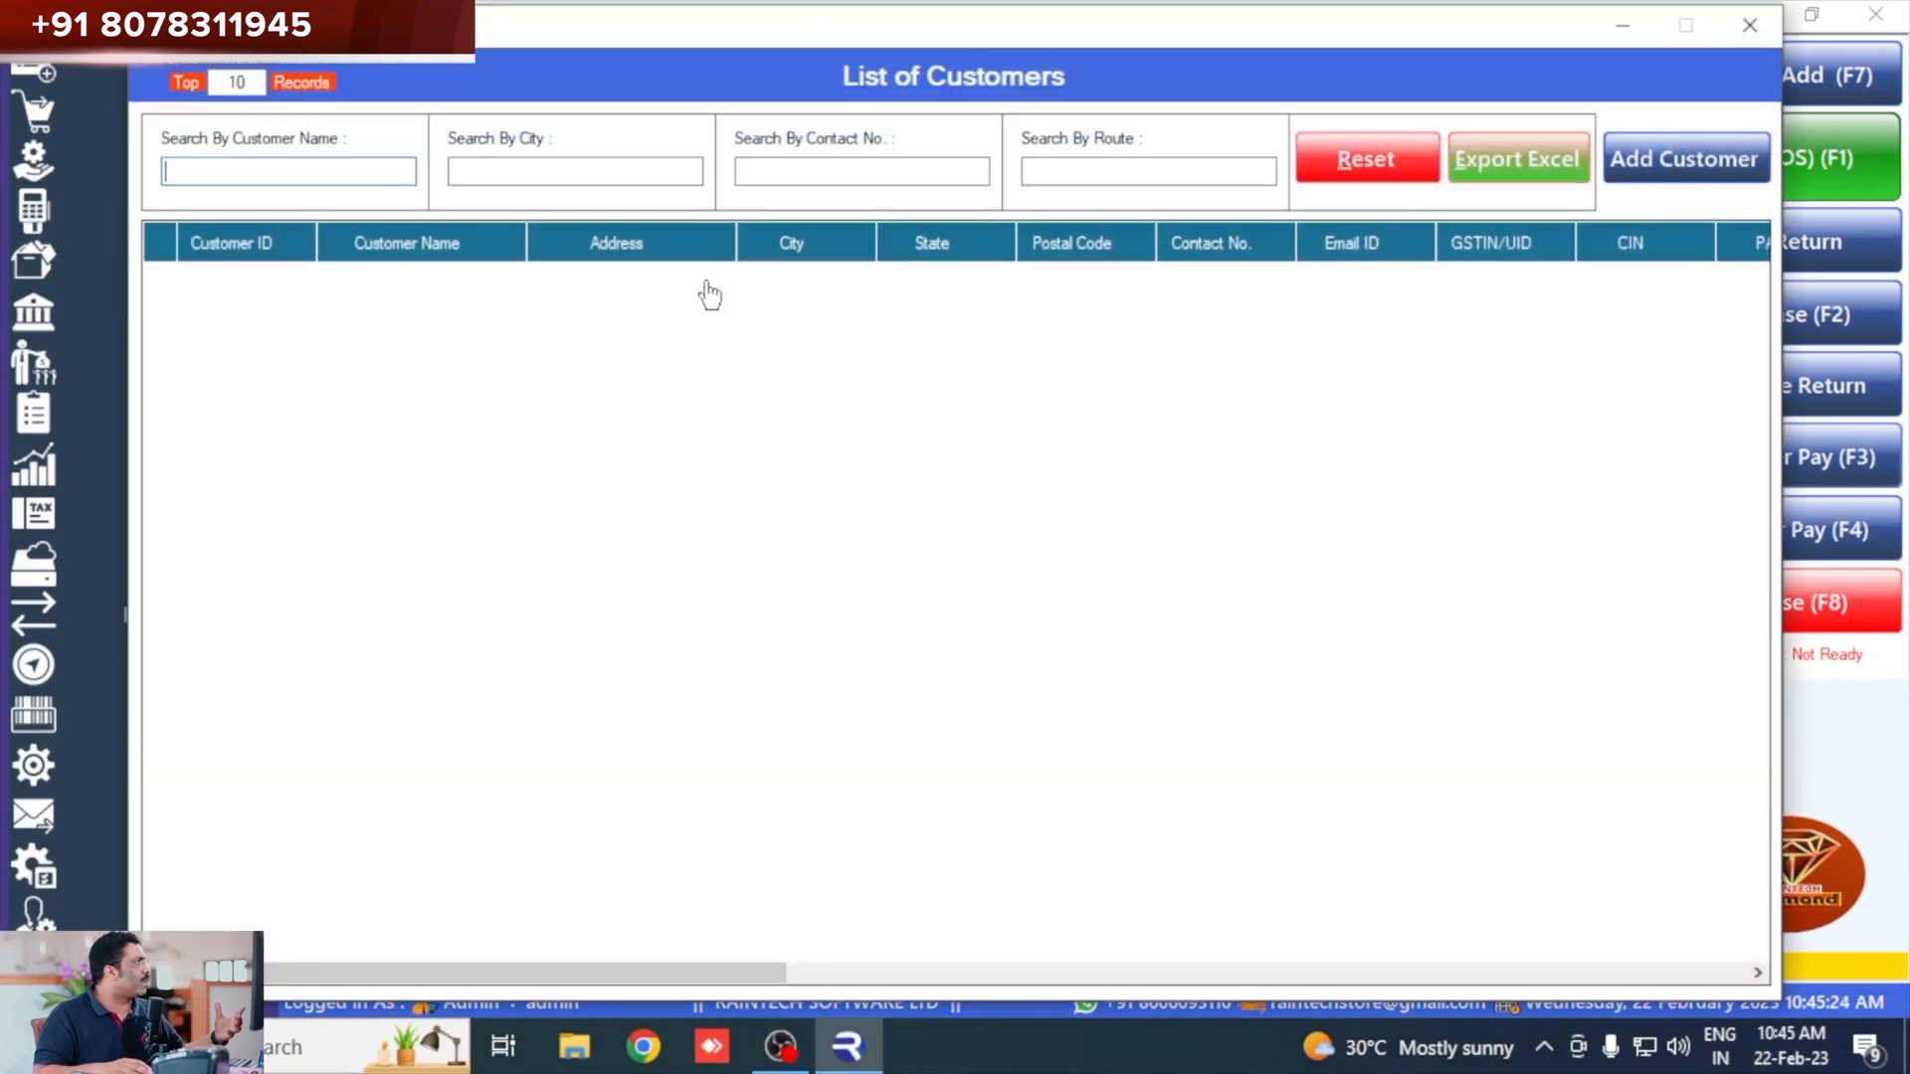
pyautogui.click(1762, 28)
pyautogui.click(1538, 111)
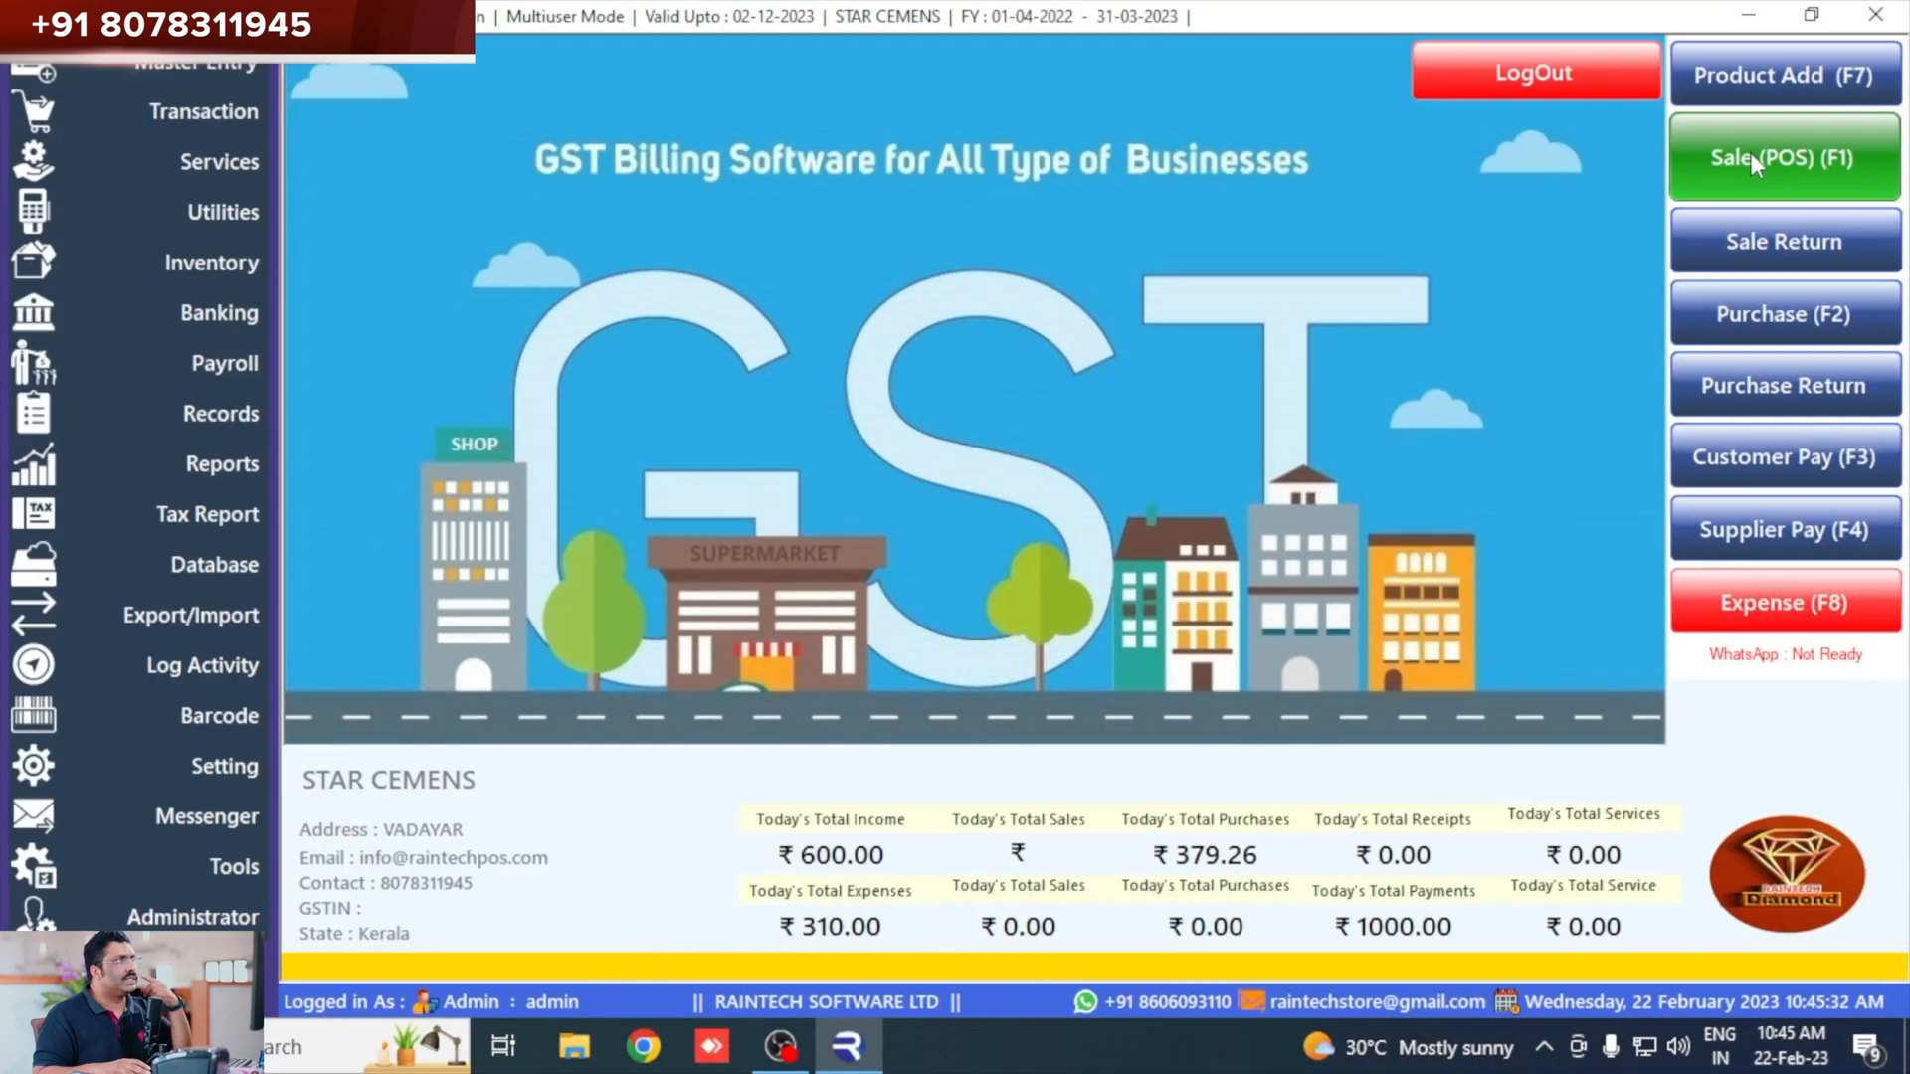
# Start a point of sale bill and save a new customer with name, address, city, state Kerala, postal code and contact number.
pyautogui.click(1591, 171)
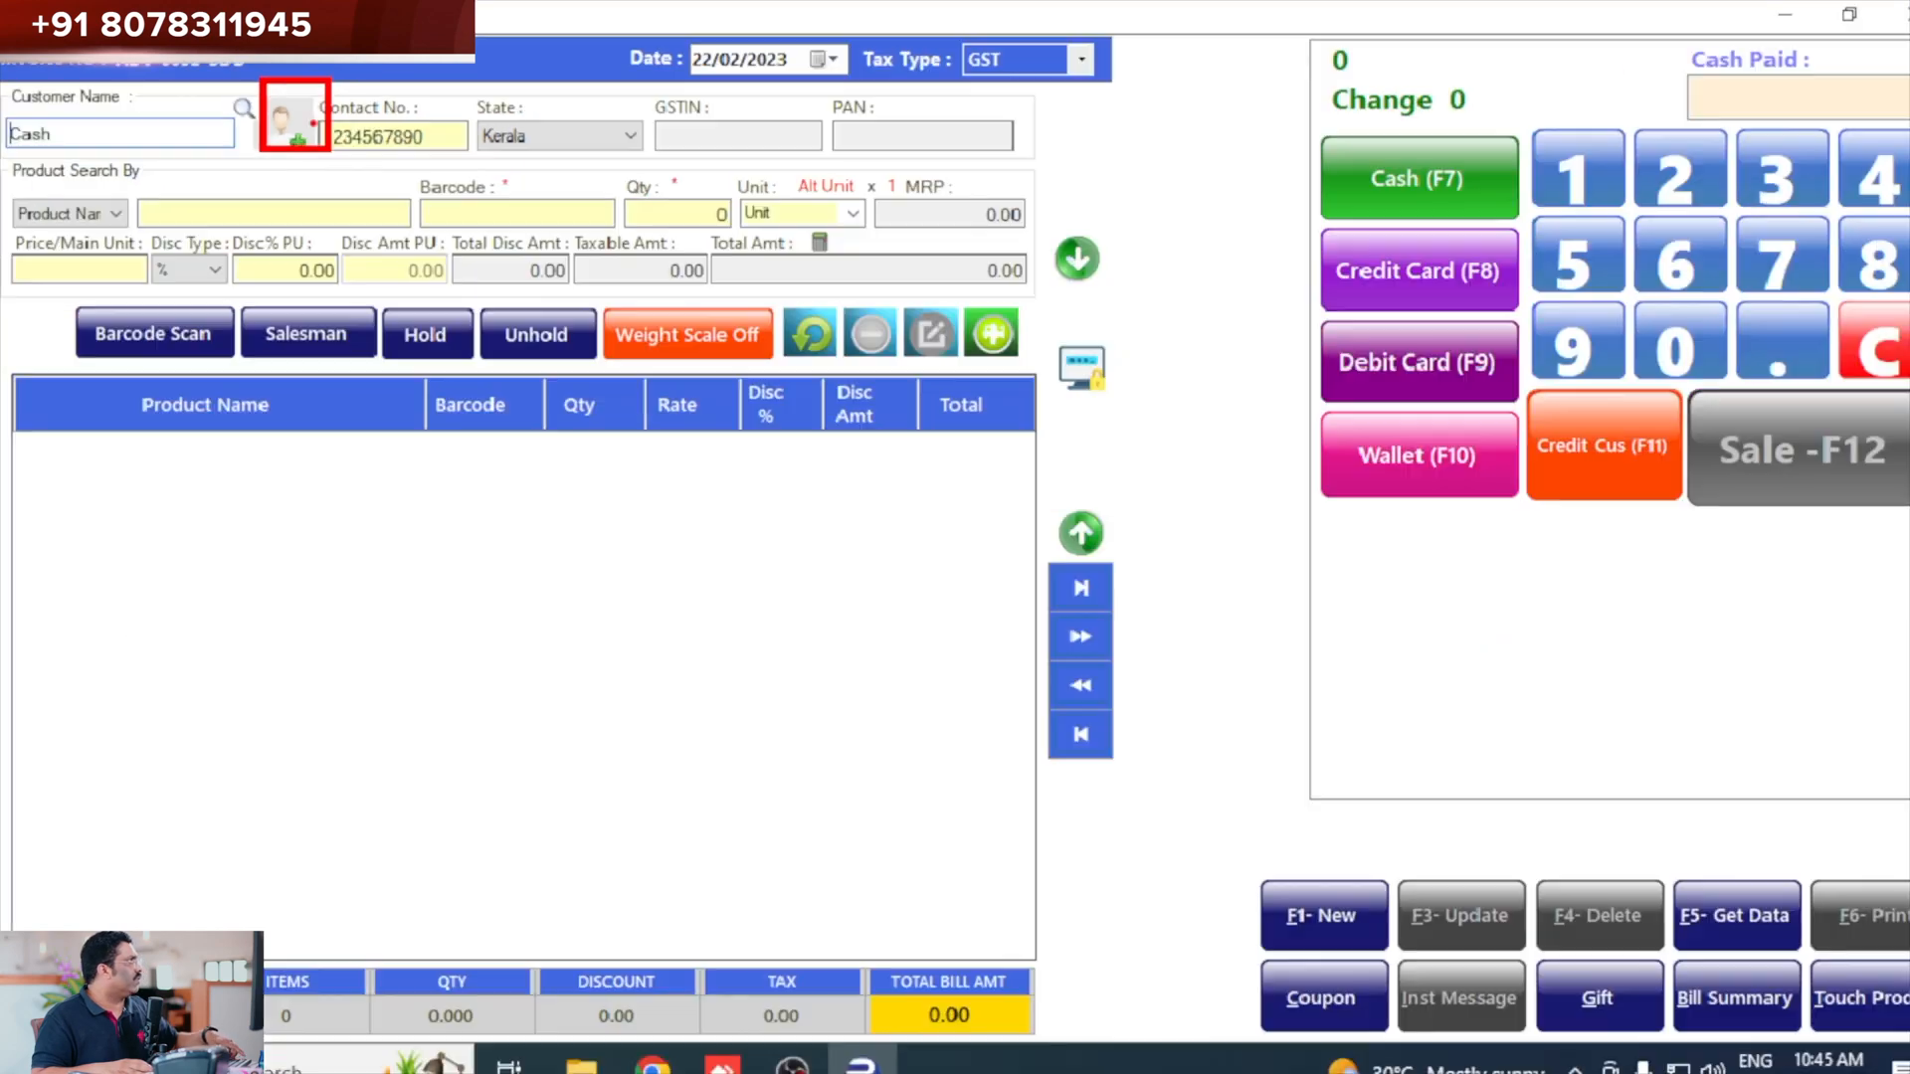
pyautogui.click(303, 164)
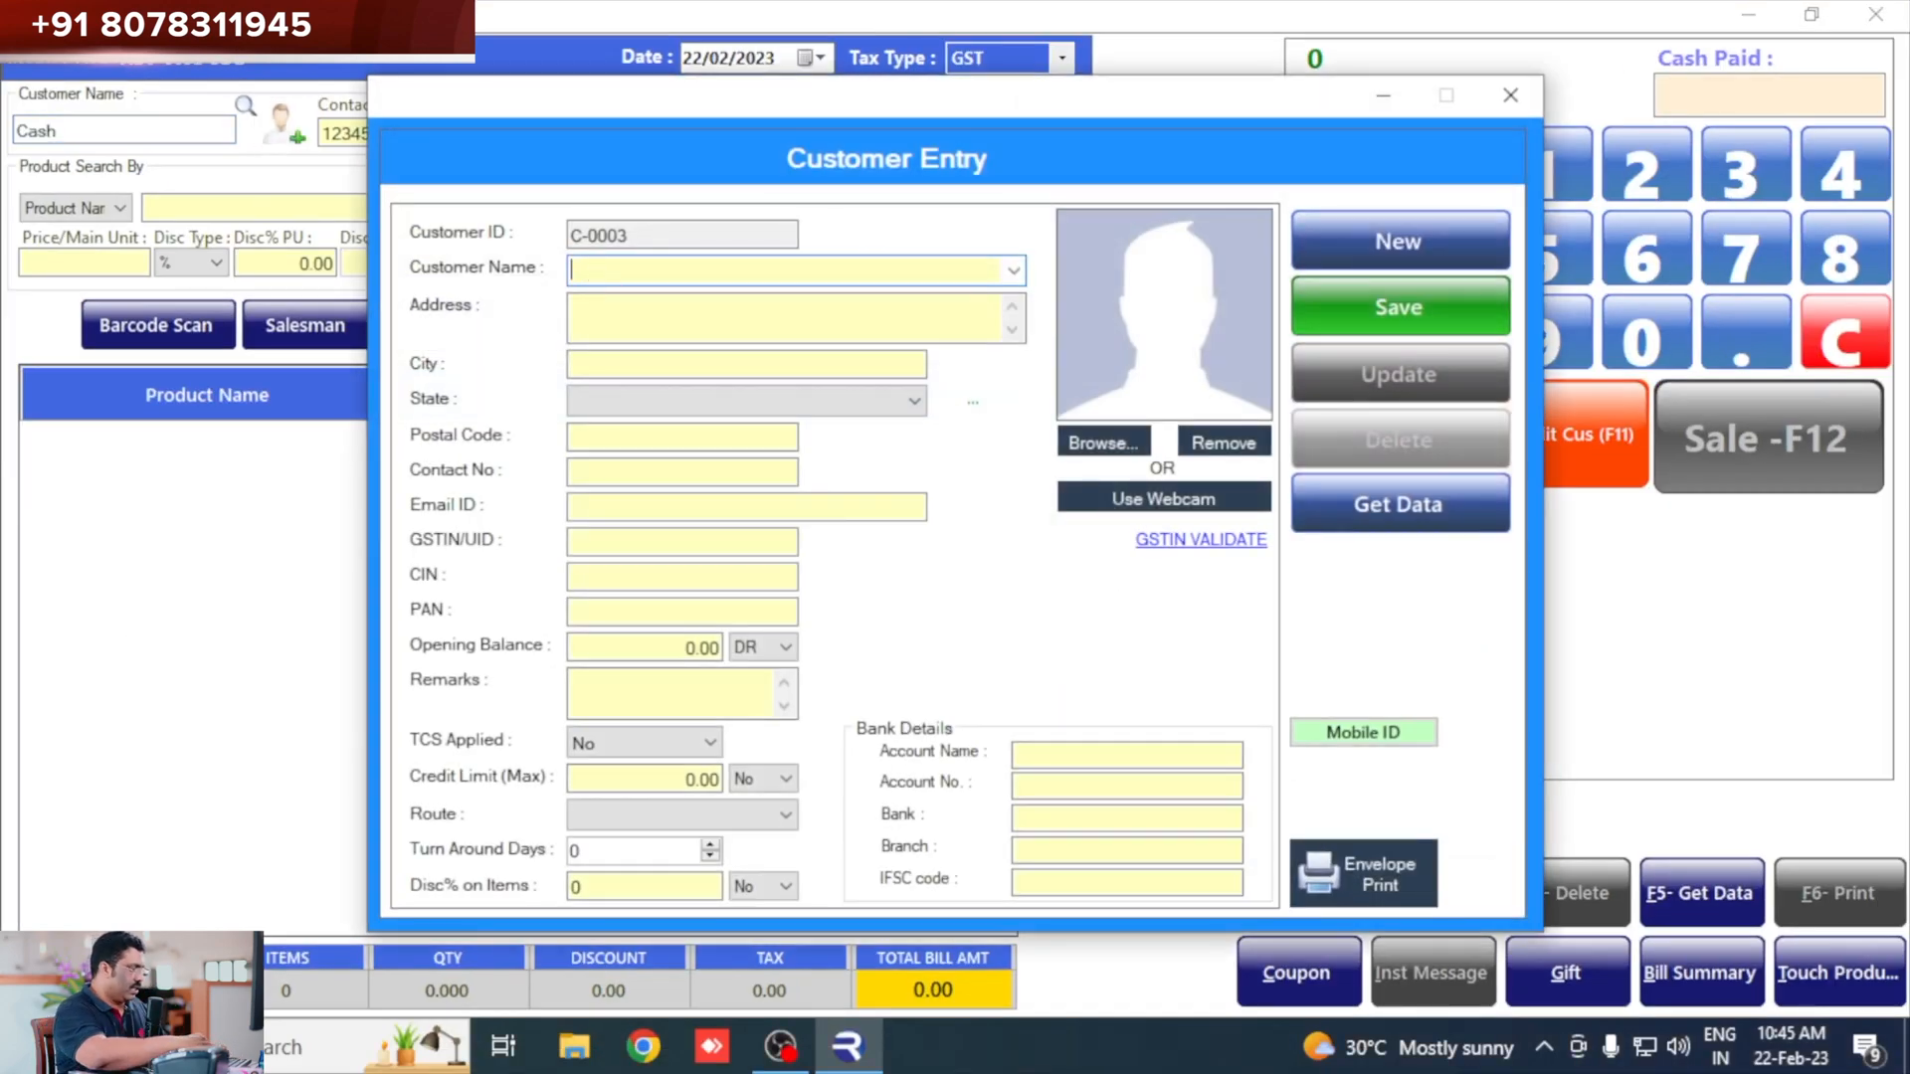
pyautogui.write('KTM')
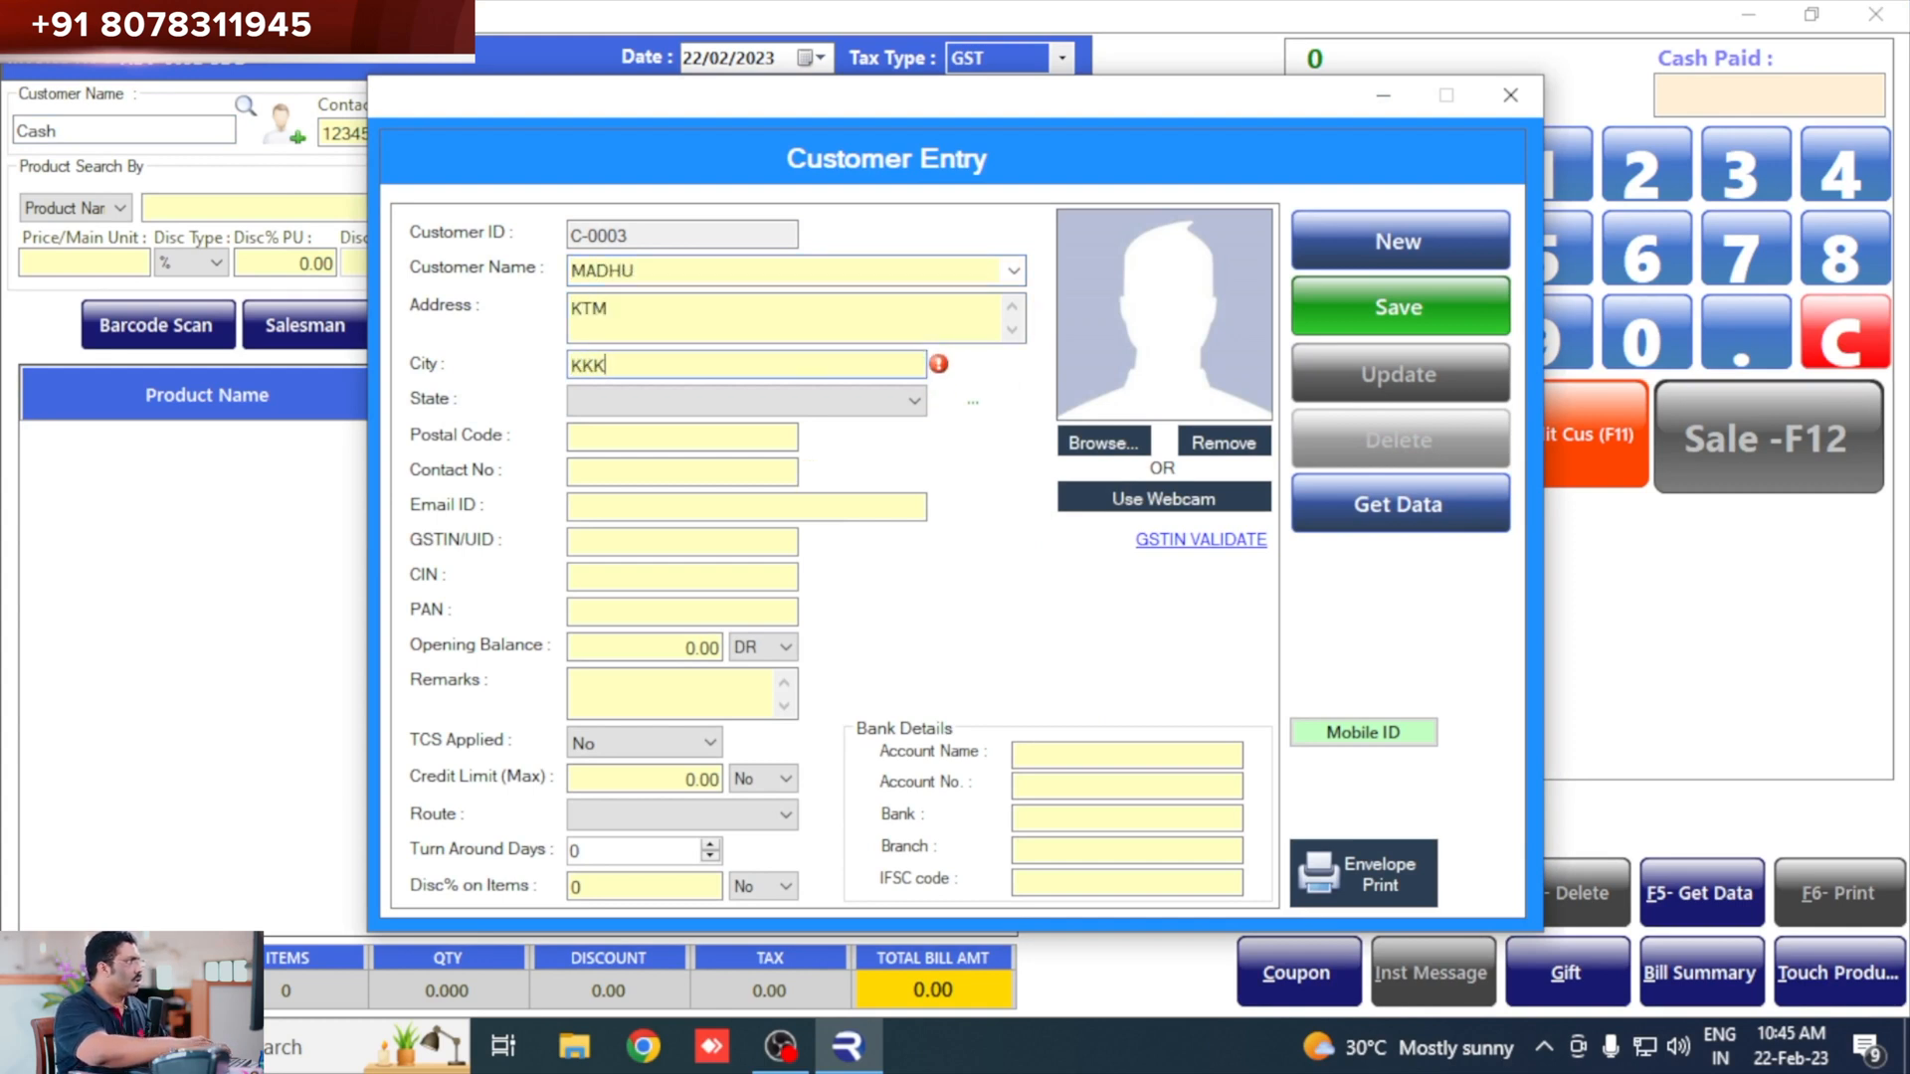
pyautogui.press('Tab')
pyautogui.press('k')
pyautogui.press('Tab')
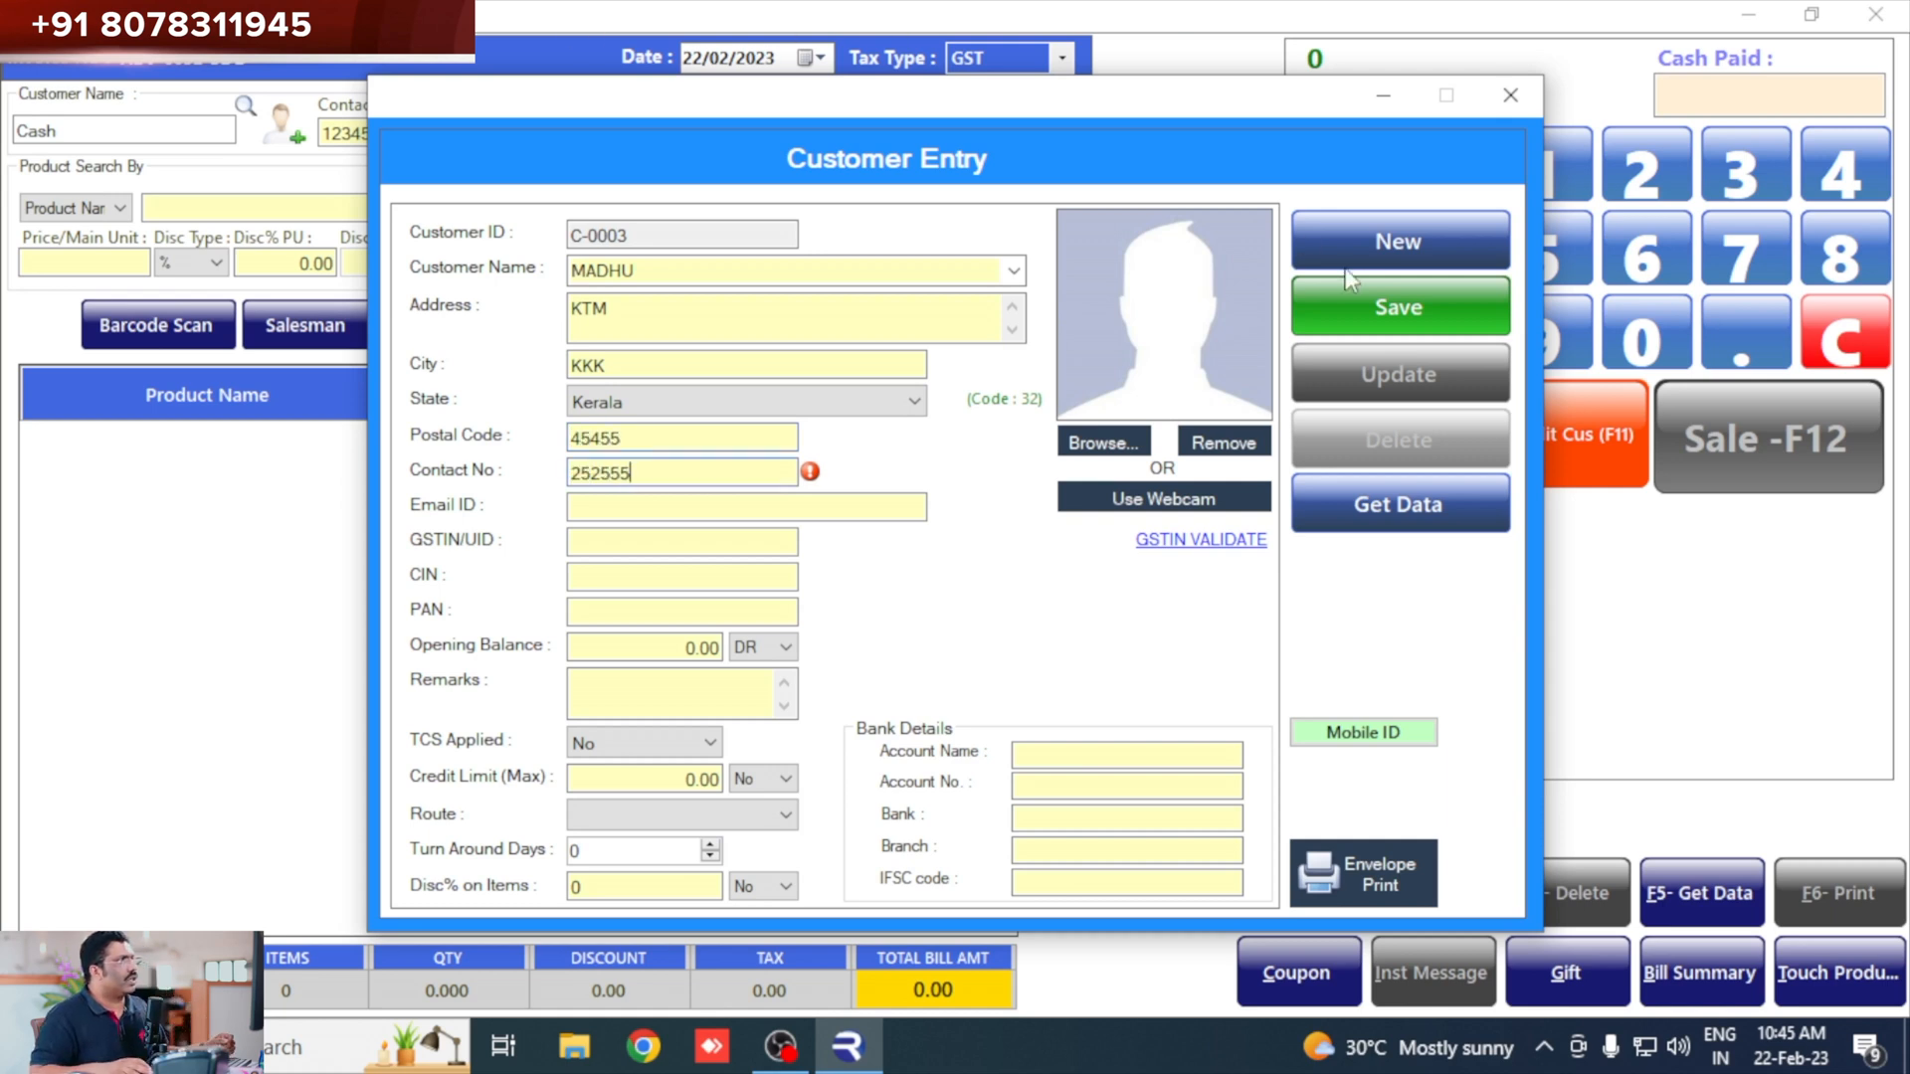
pyautogui.click(1358, 298)
pyautogui.click(1025, 625)
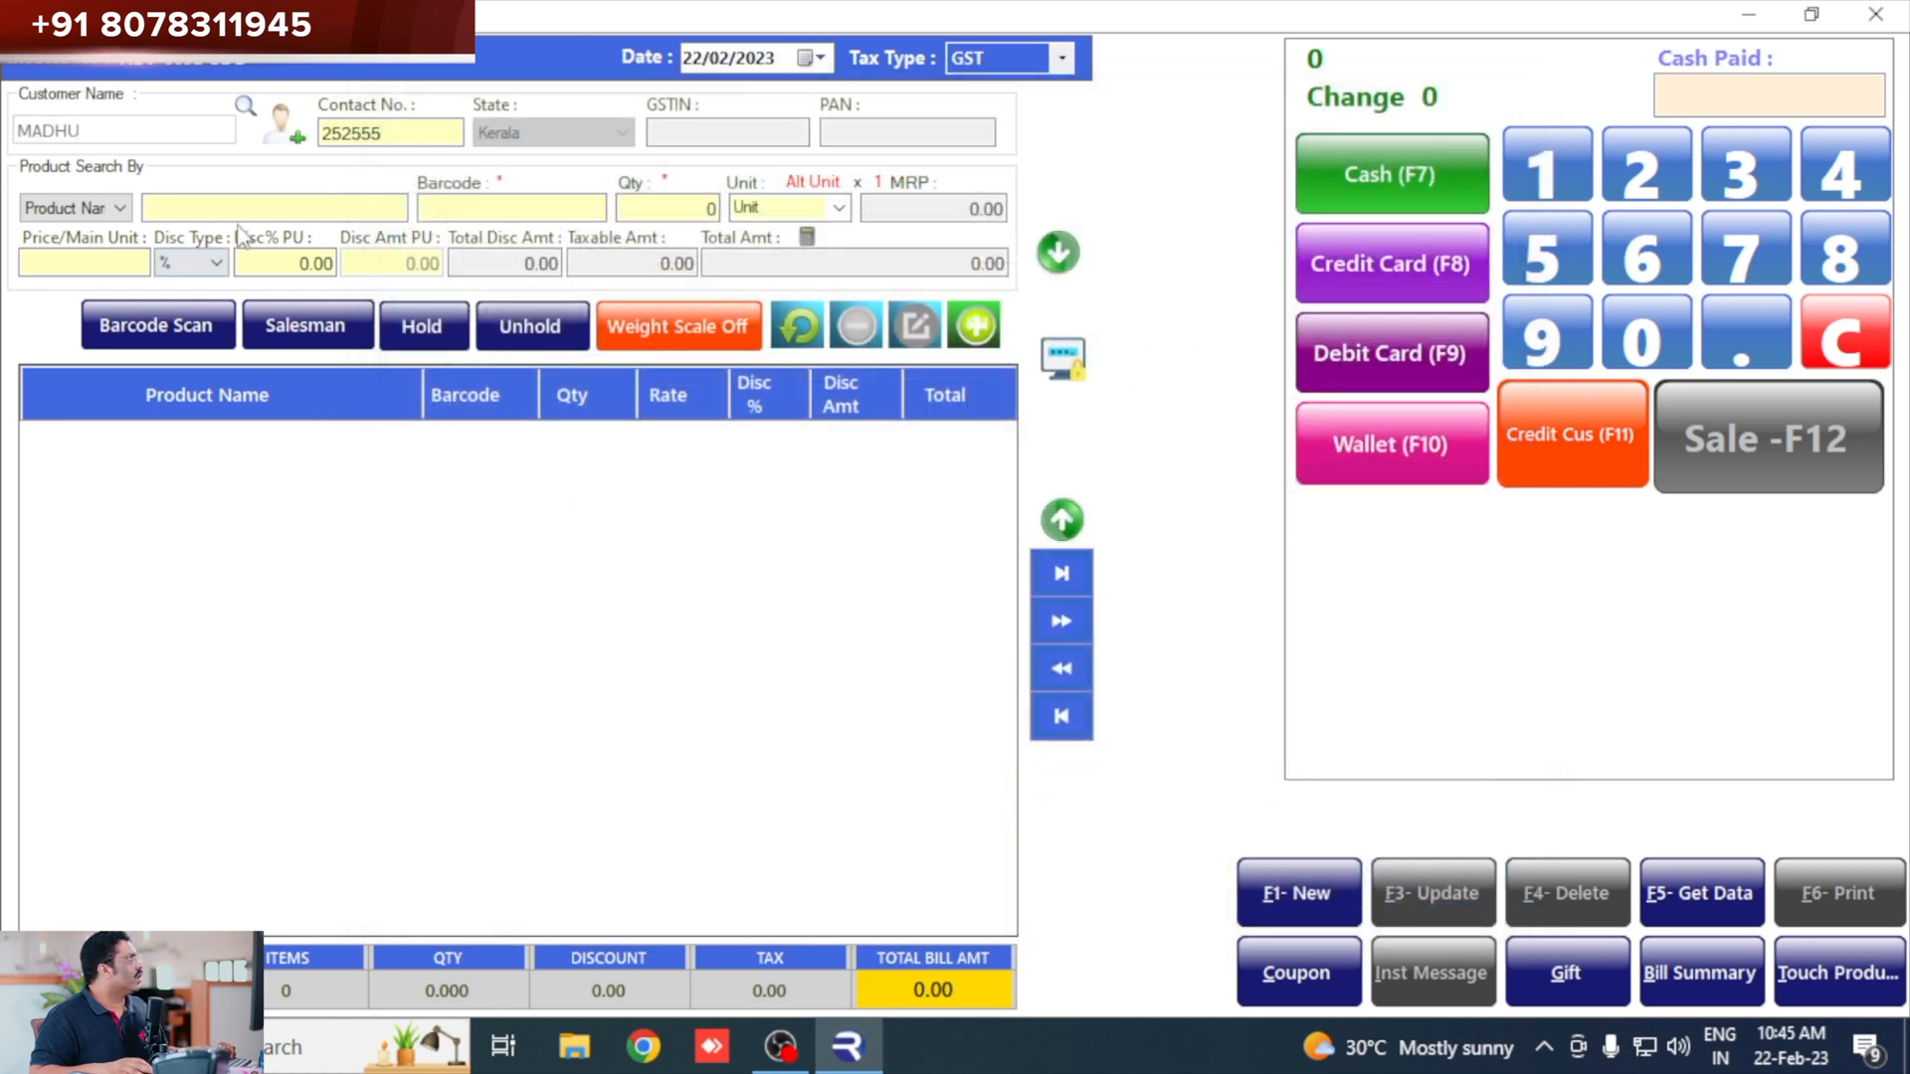
# Add SALT DIAMOND 1kg with quantity 100 to the new customer's bill.
pyautogui.write('S')
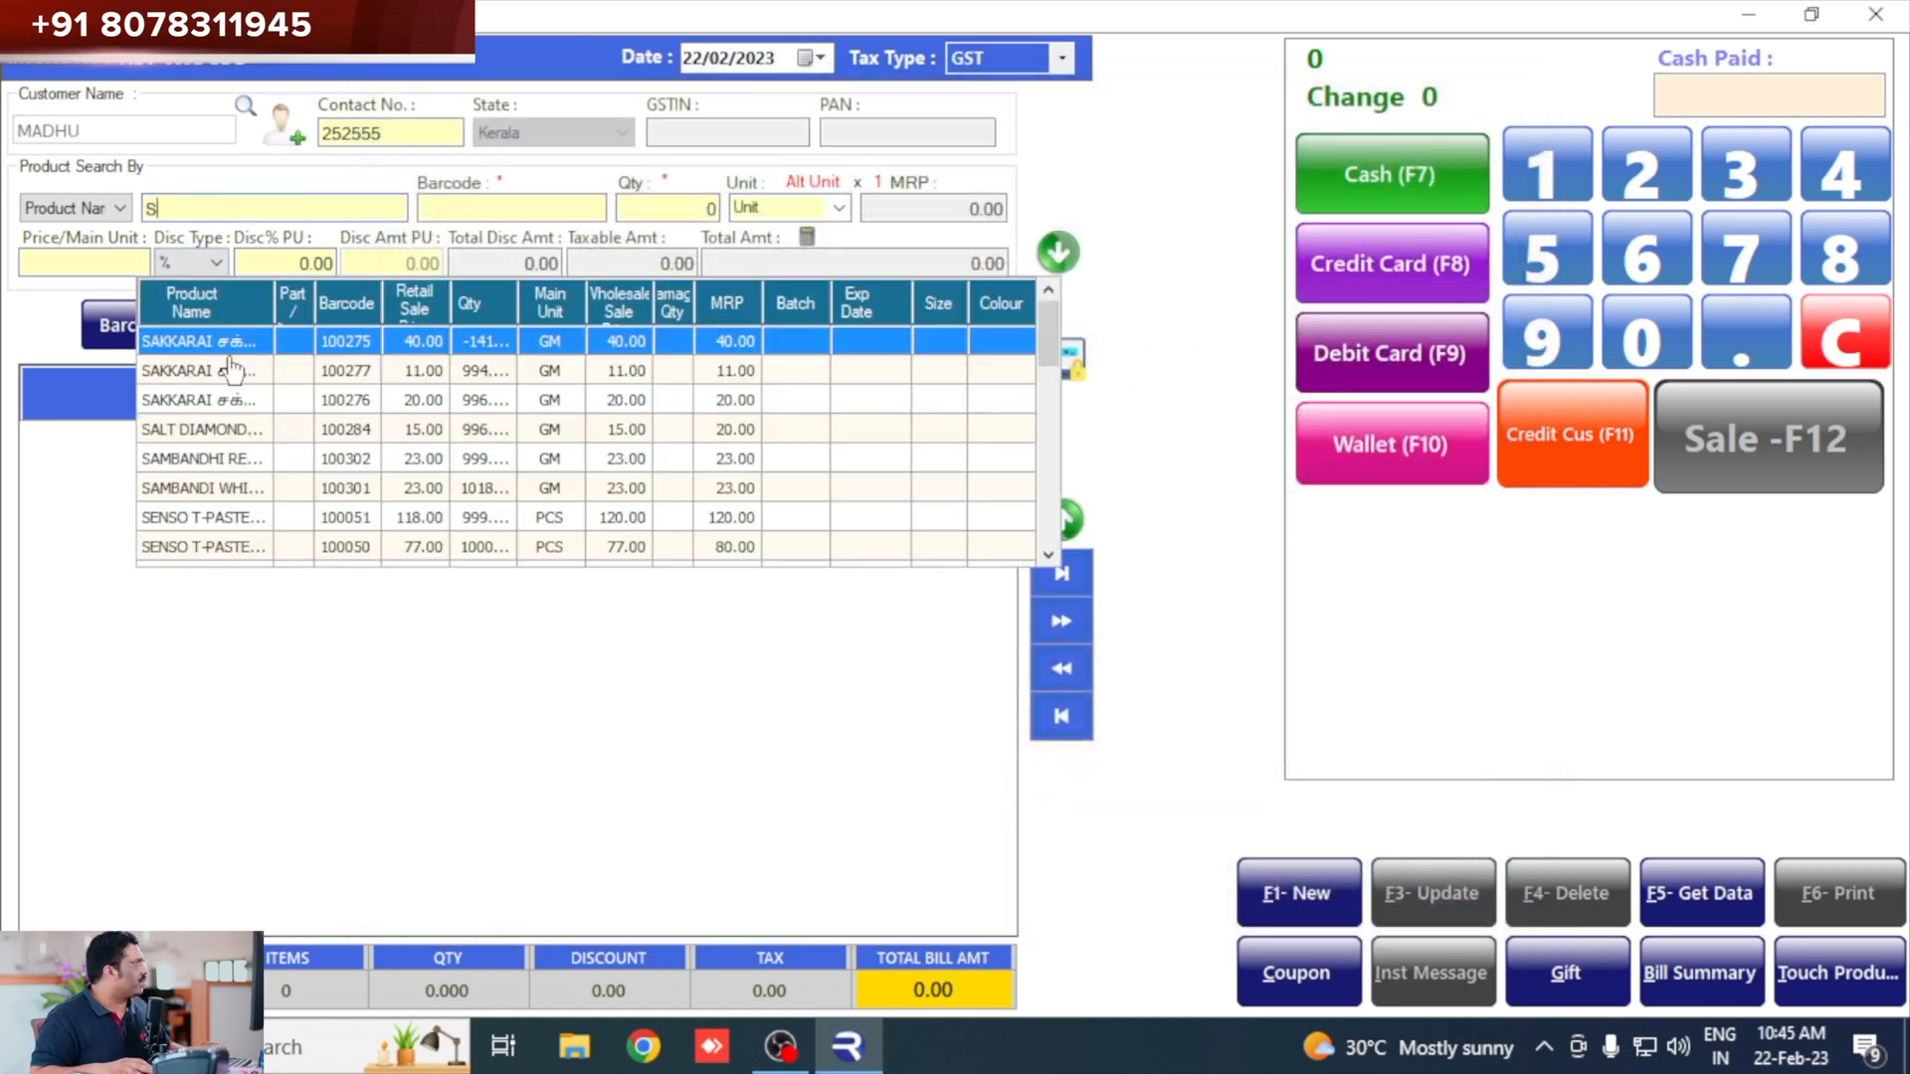
pyautogui.click(248, 429)
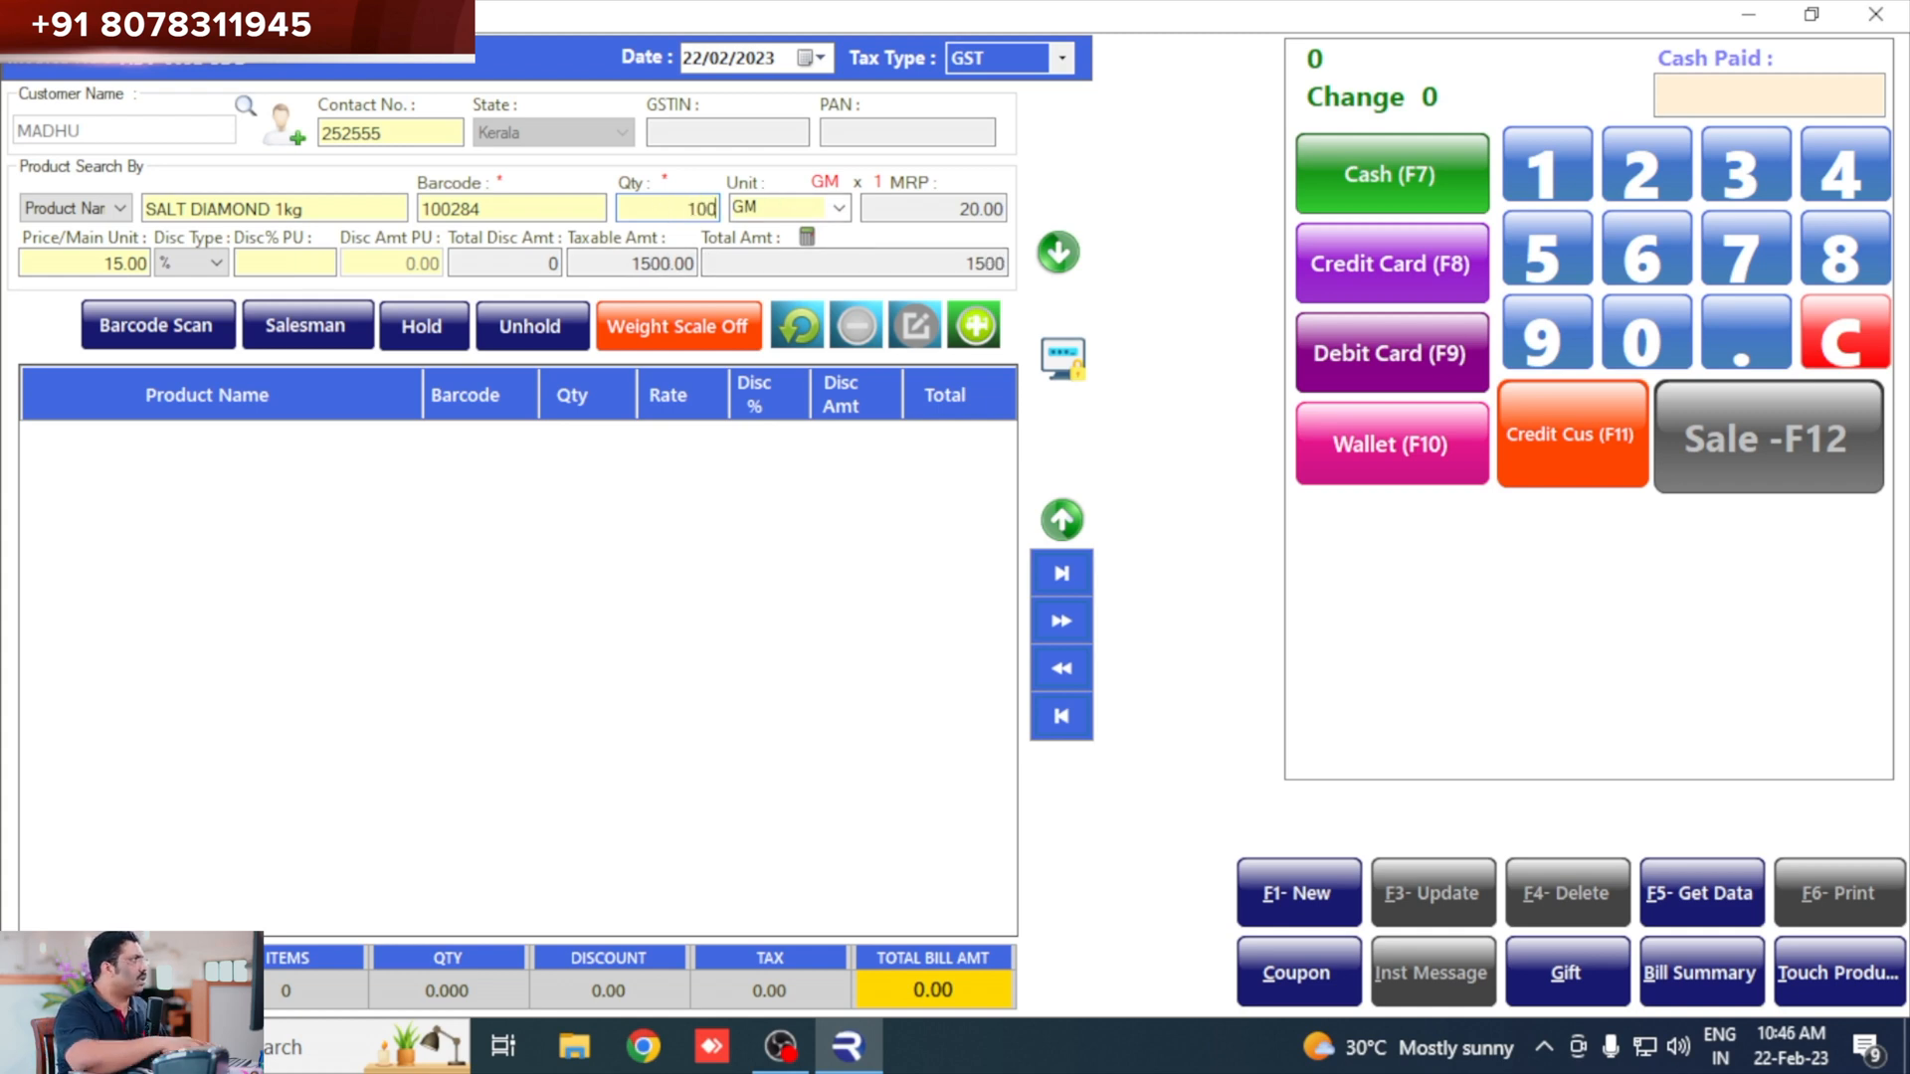
pyautogui.press('Return')
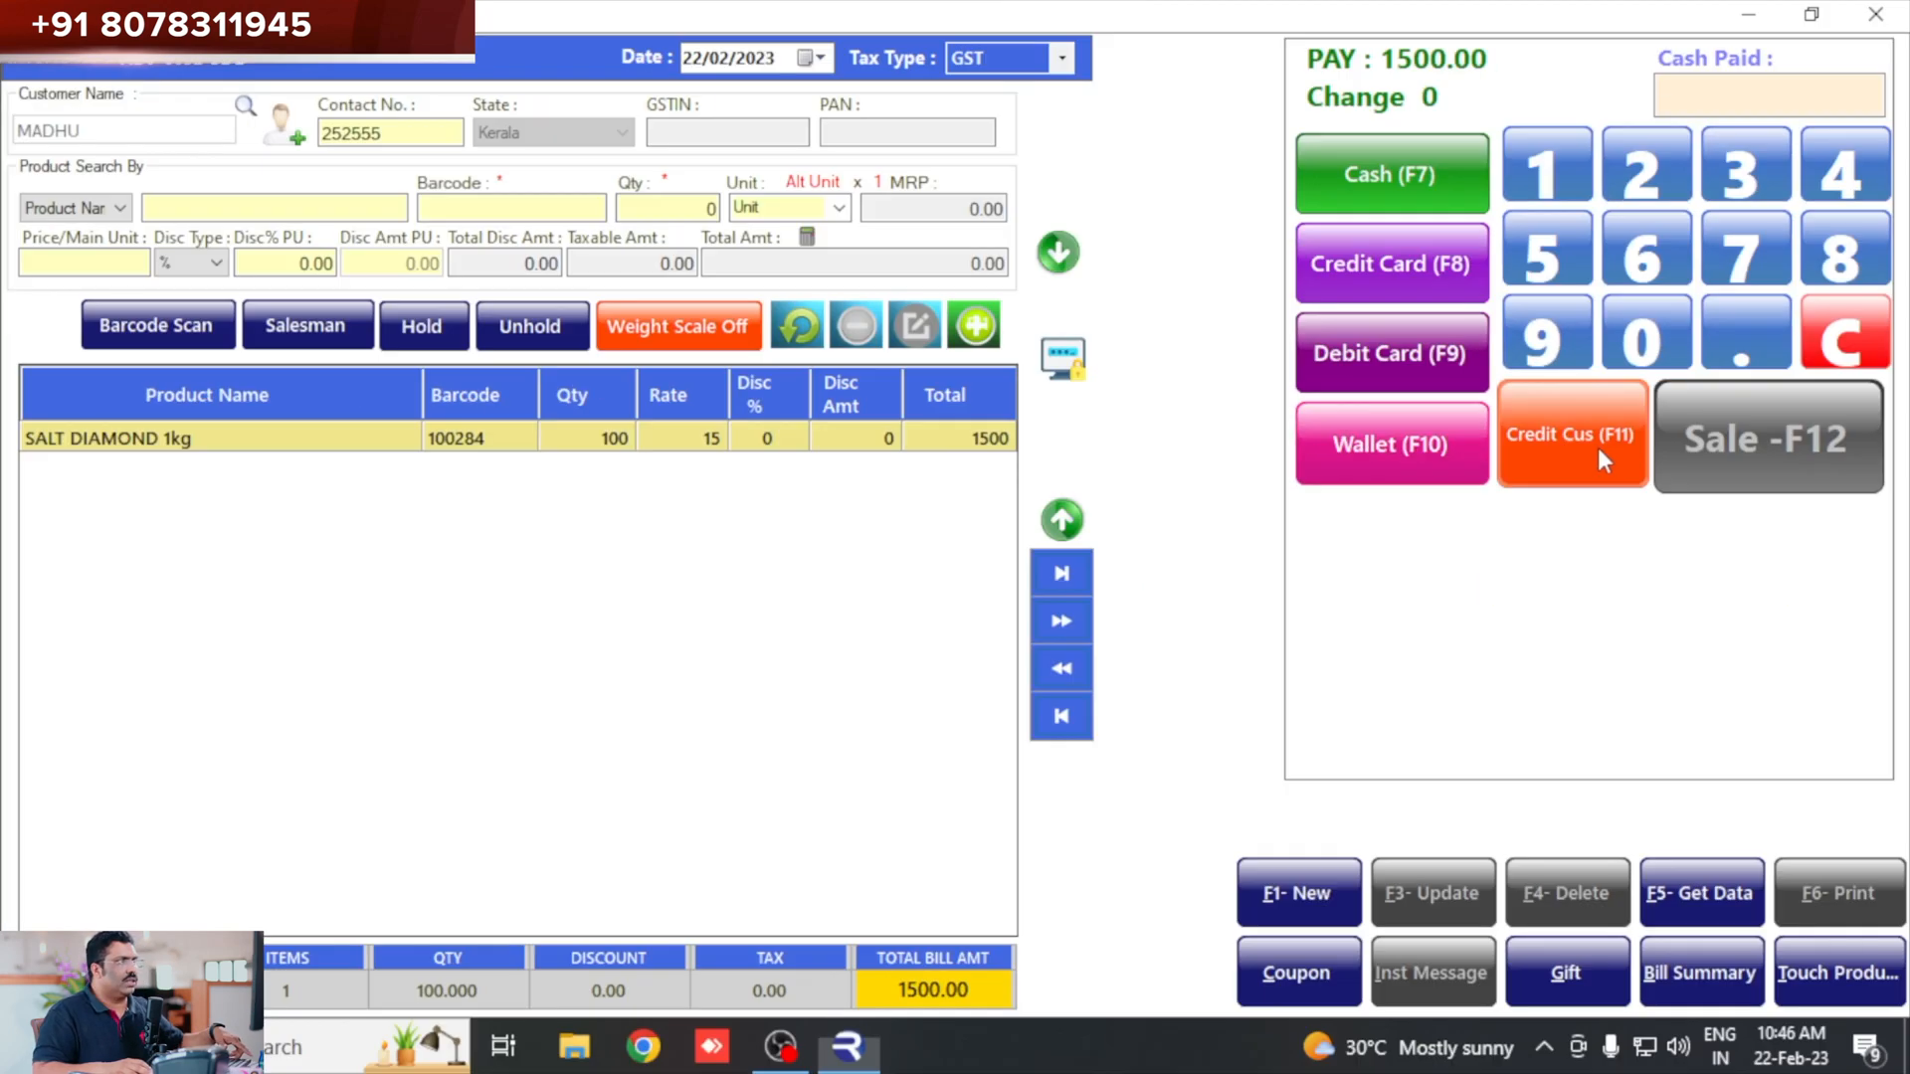
# Set the bill up as a credit customer sale and add a 1500 settlement on 30-day credit terms.
pyautogui.click(1600, 449)
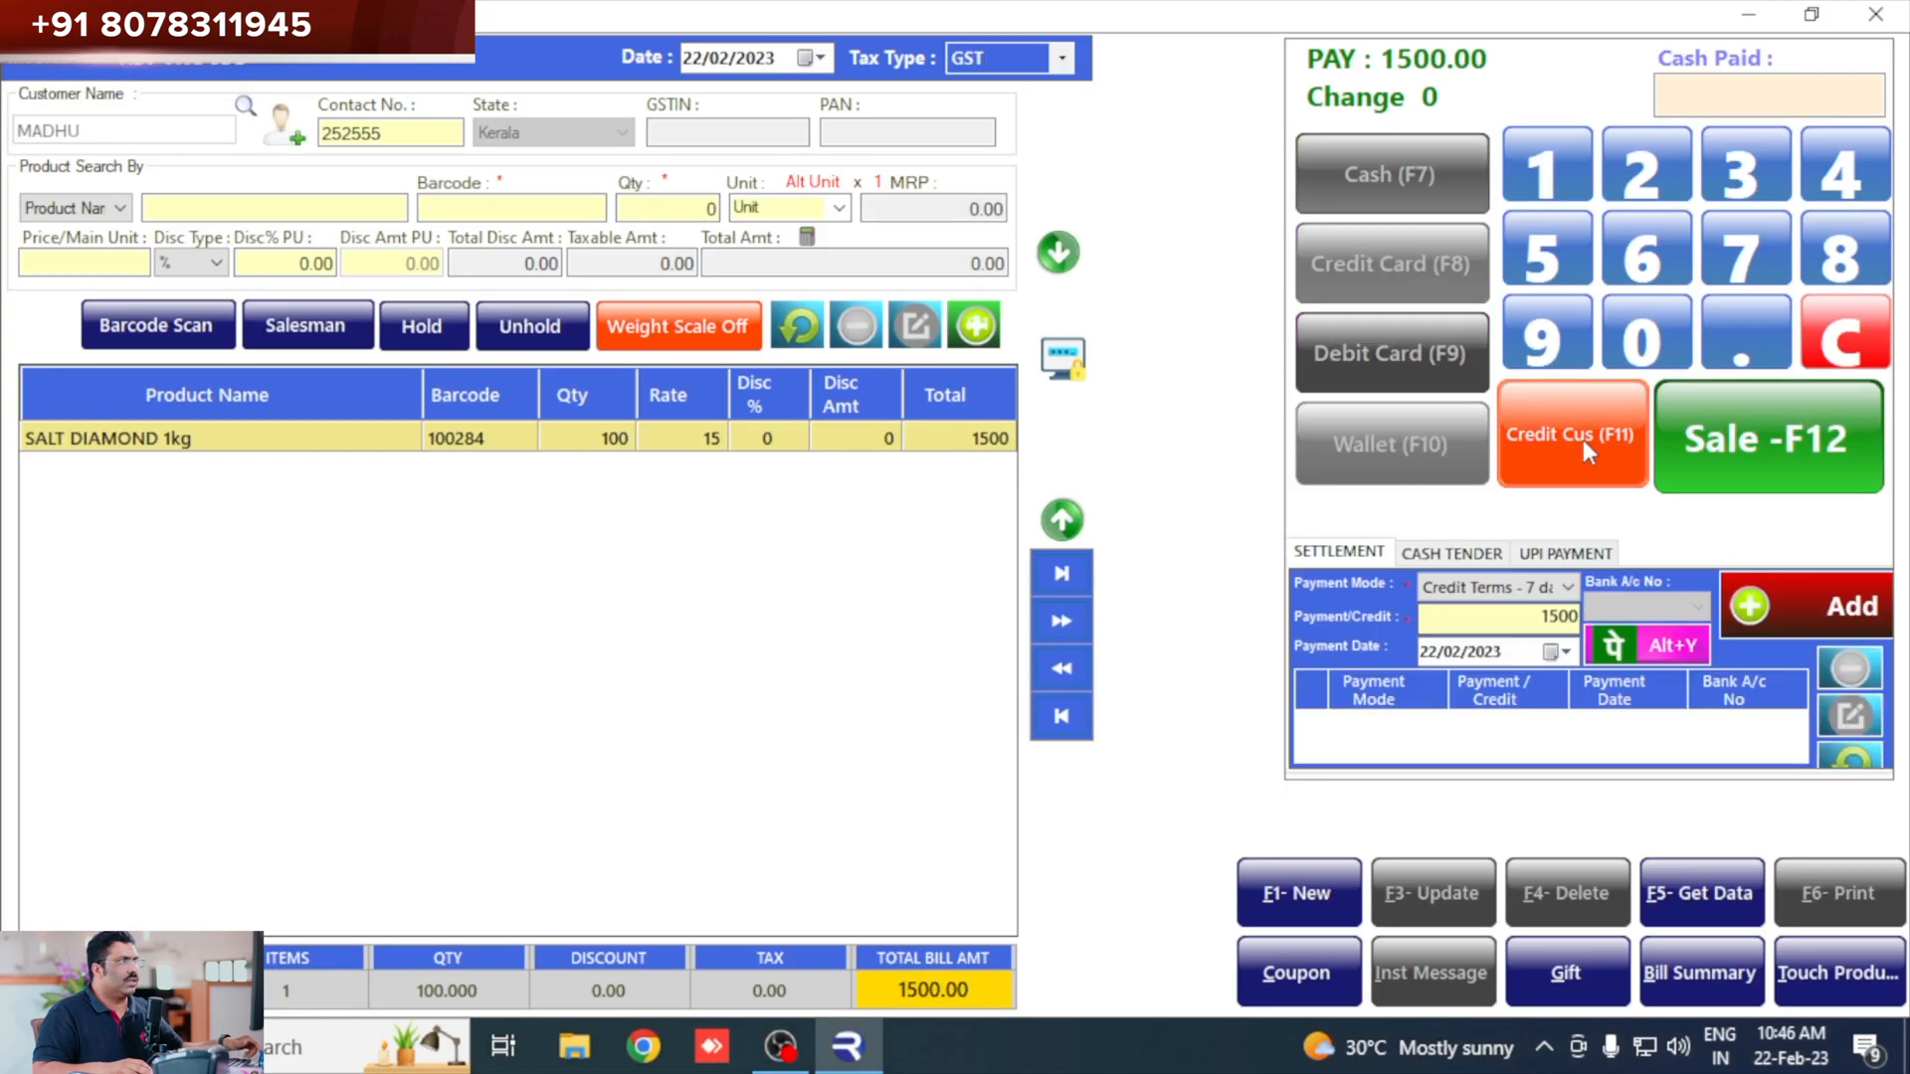
pyautogui.click(1567, 588)
pyautogui.click(1582, 649)
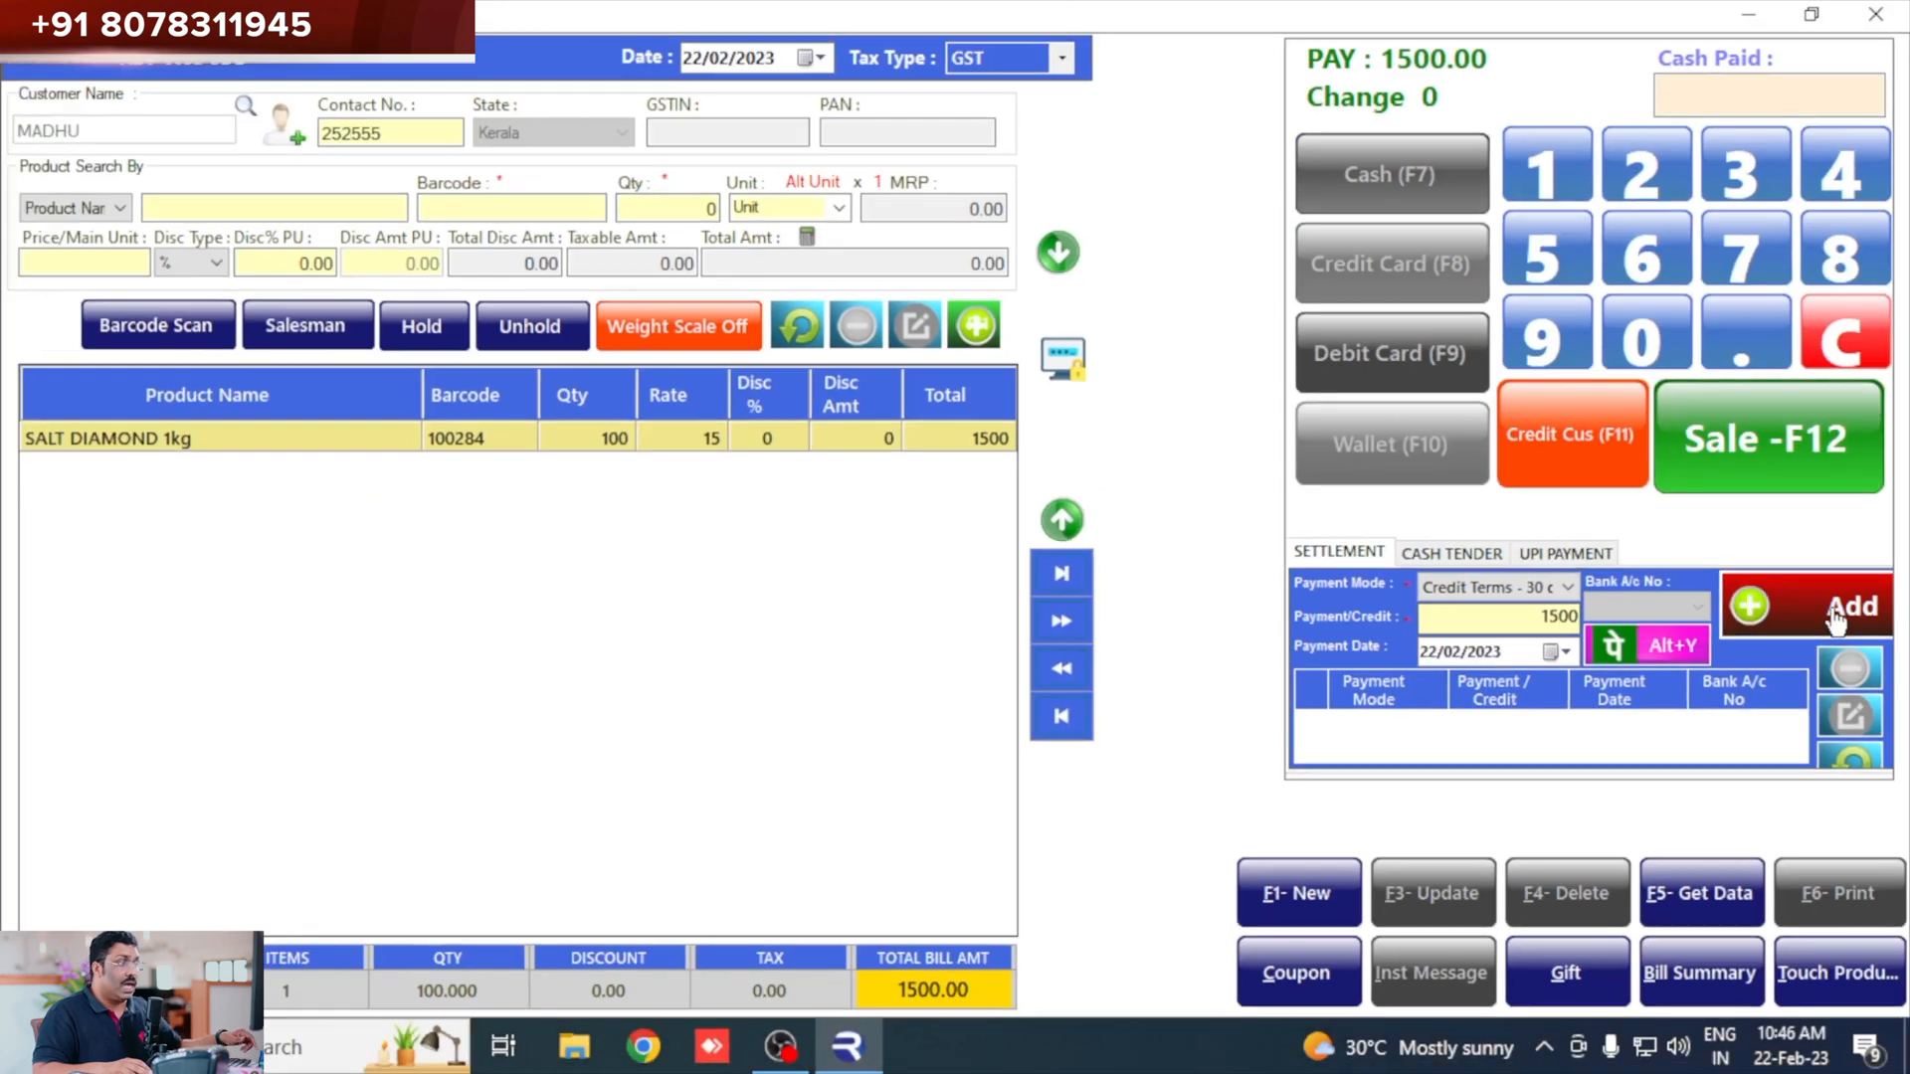
pyautogui.click(1833, 617)
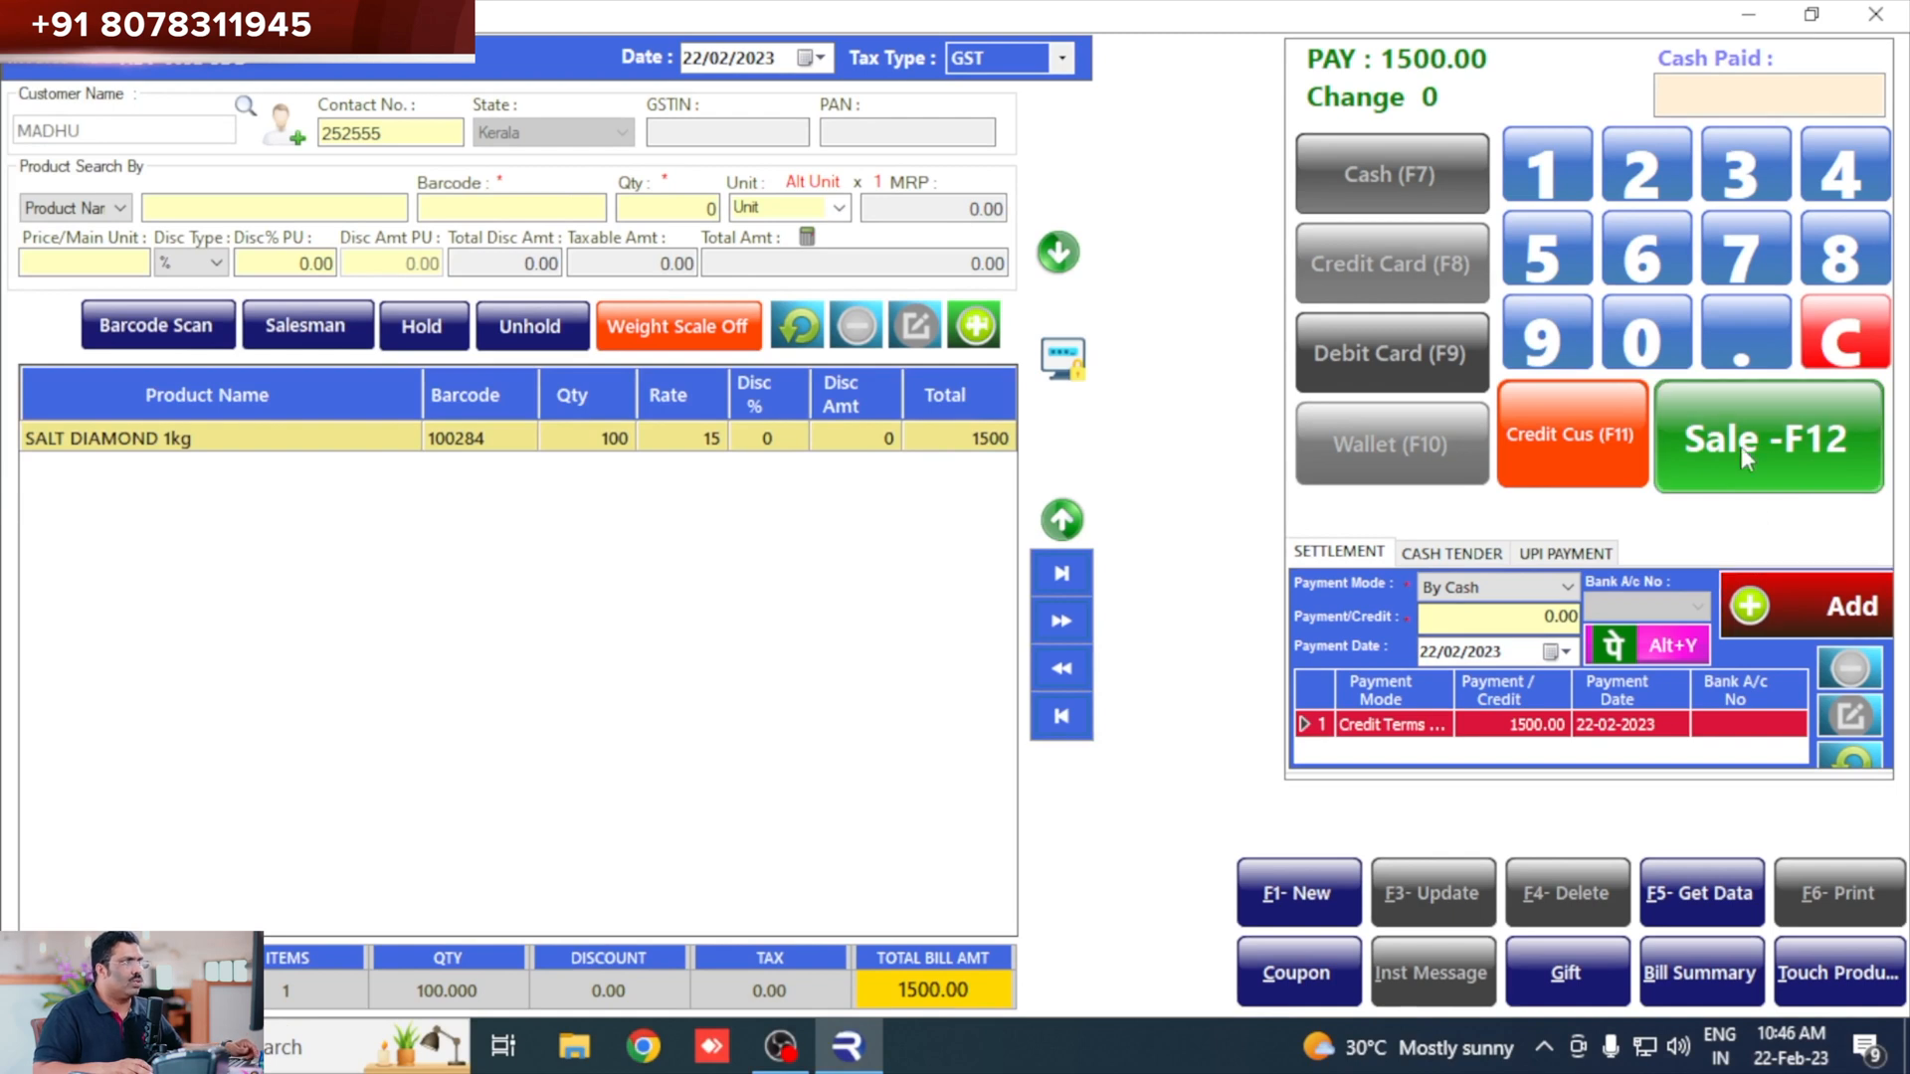
# Save the credit sale with its invoice printed, and close the point of sale form.
pyautogui.press('F12')
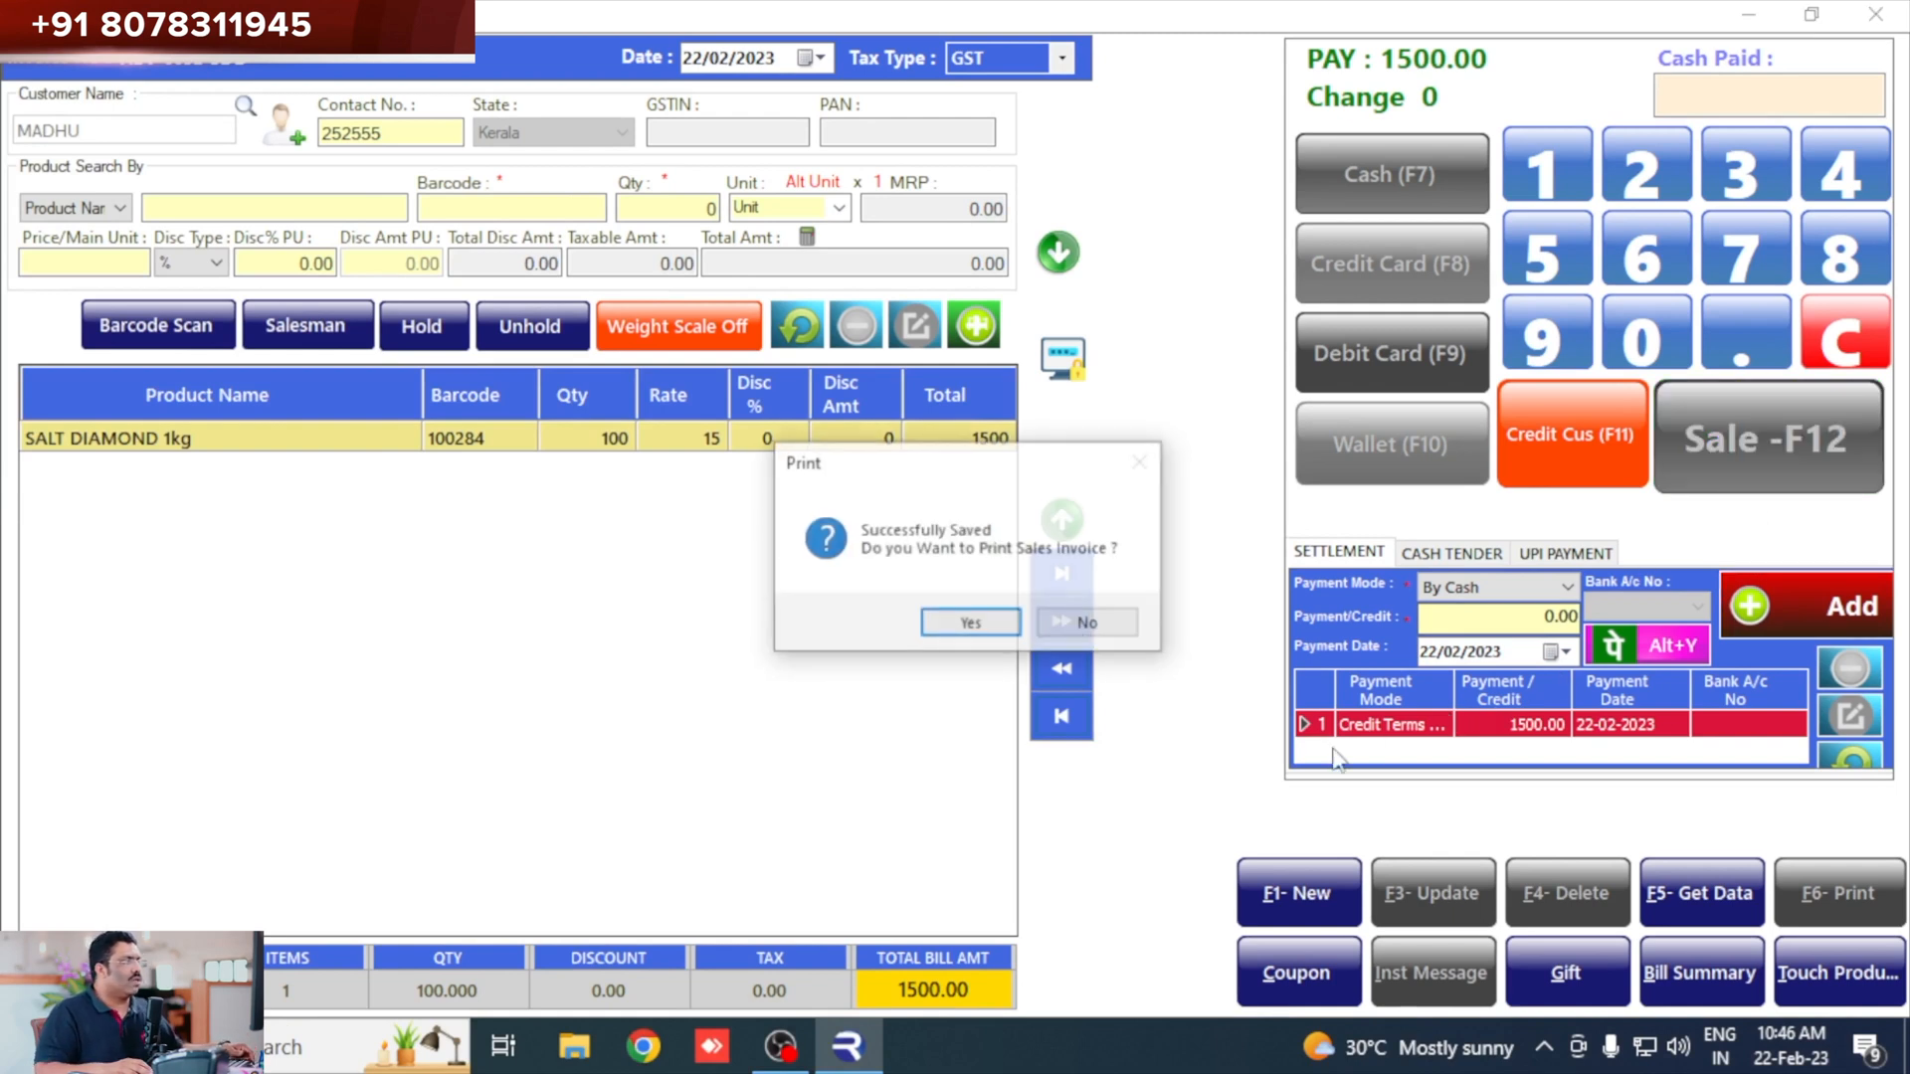
pyautogui.click(987, 627)
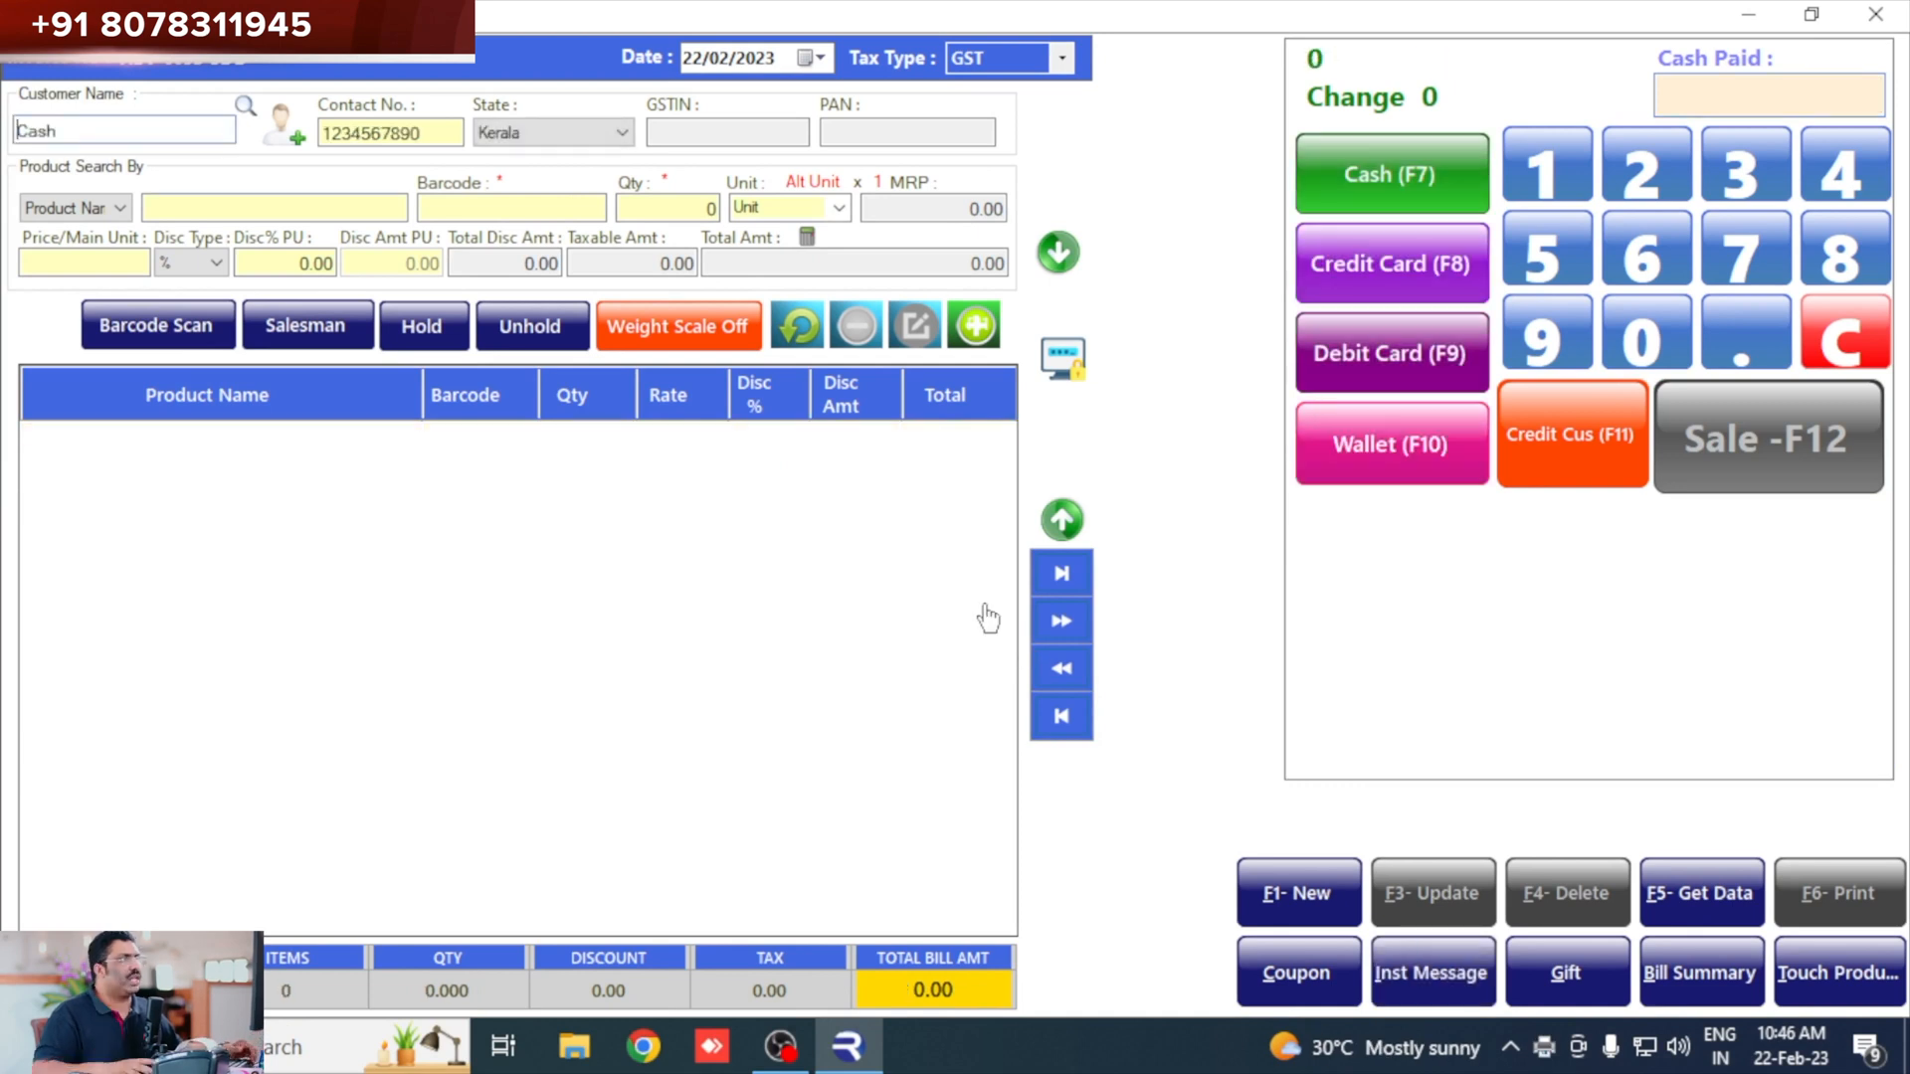
pyautogui.click(1875, 14)
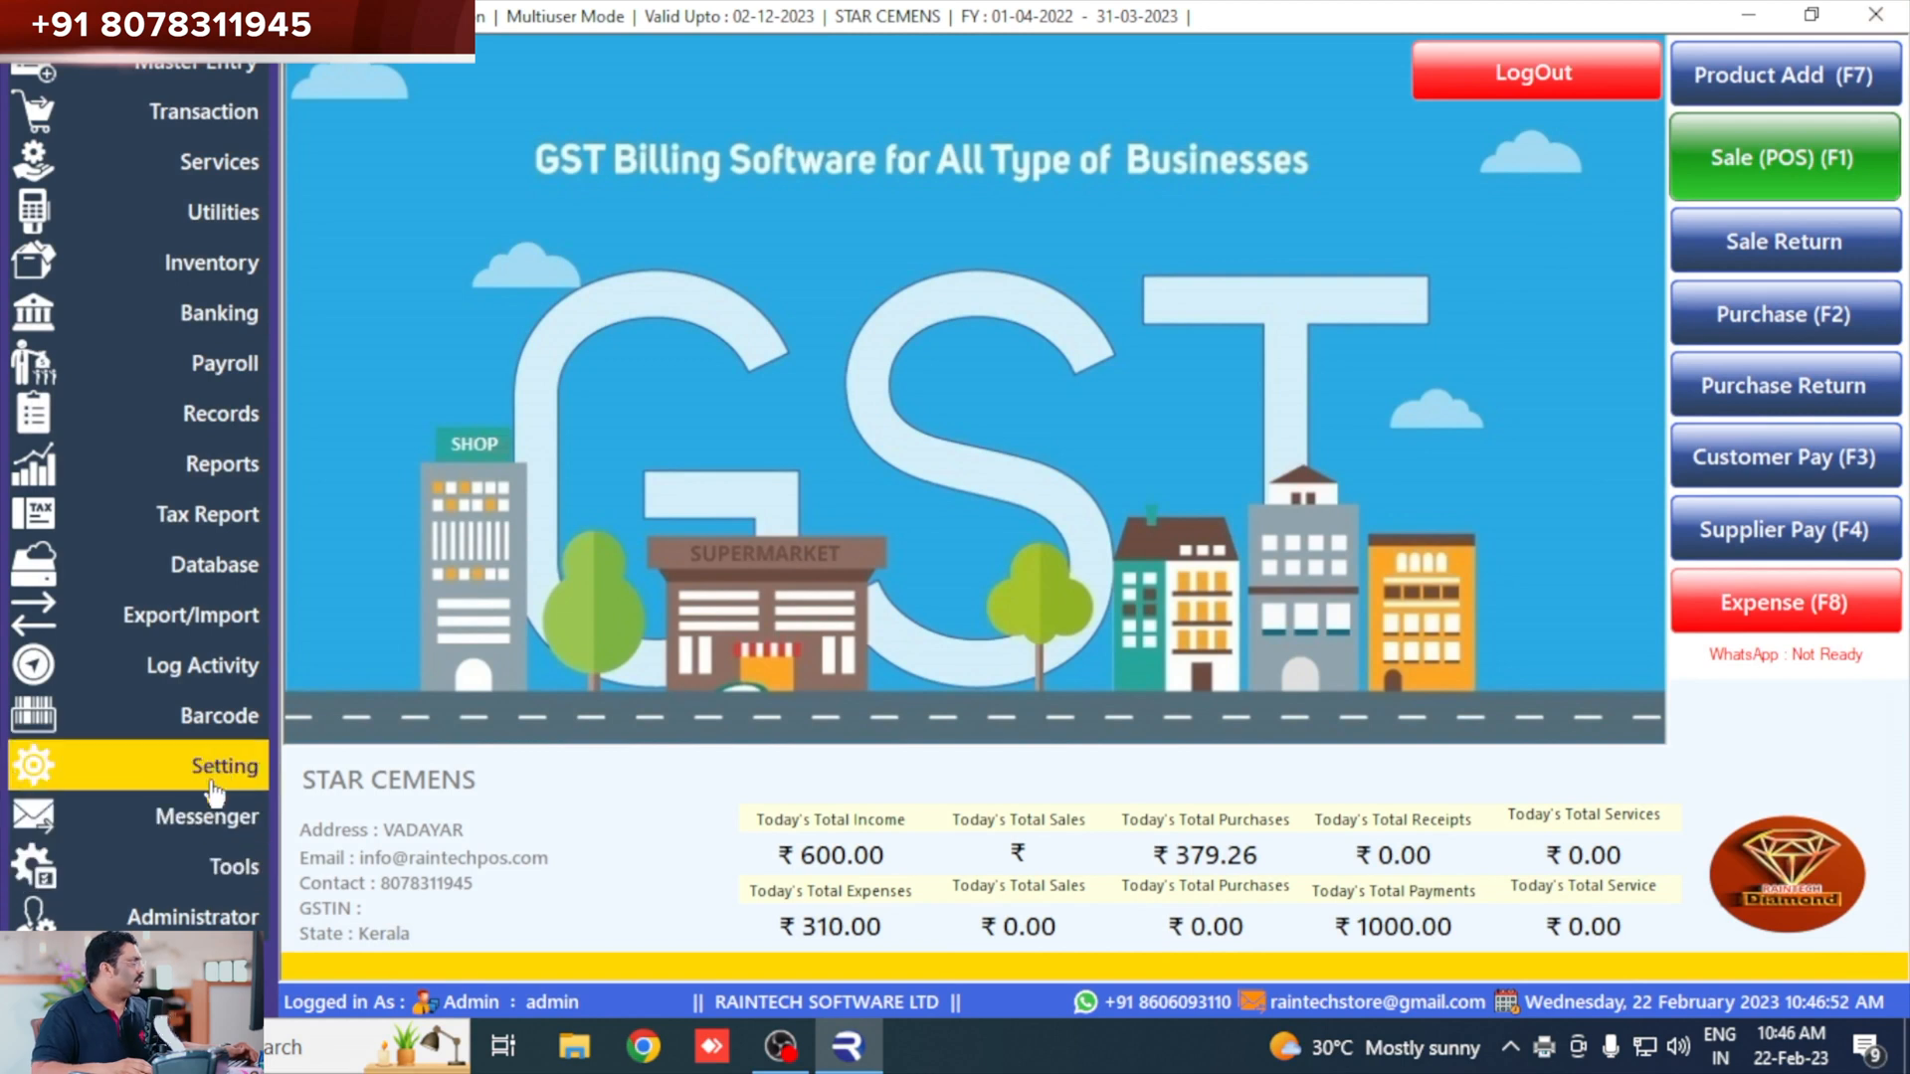
# Open the customer ledger report and select the newly added customer.
pyautogui.click(221, 465)
pyautogui.moveTo(373, 537)
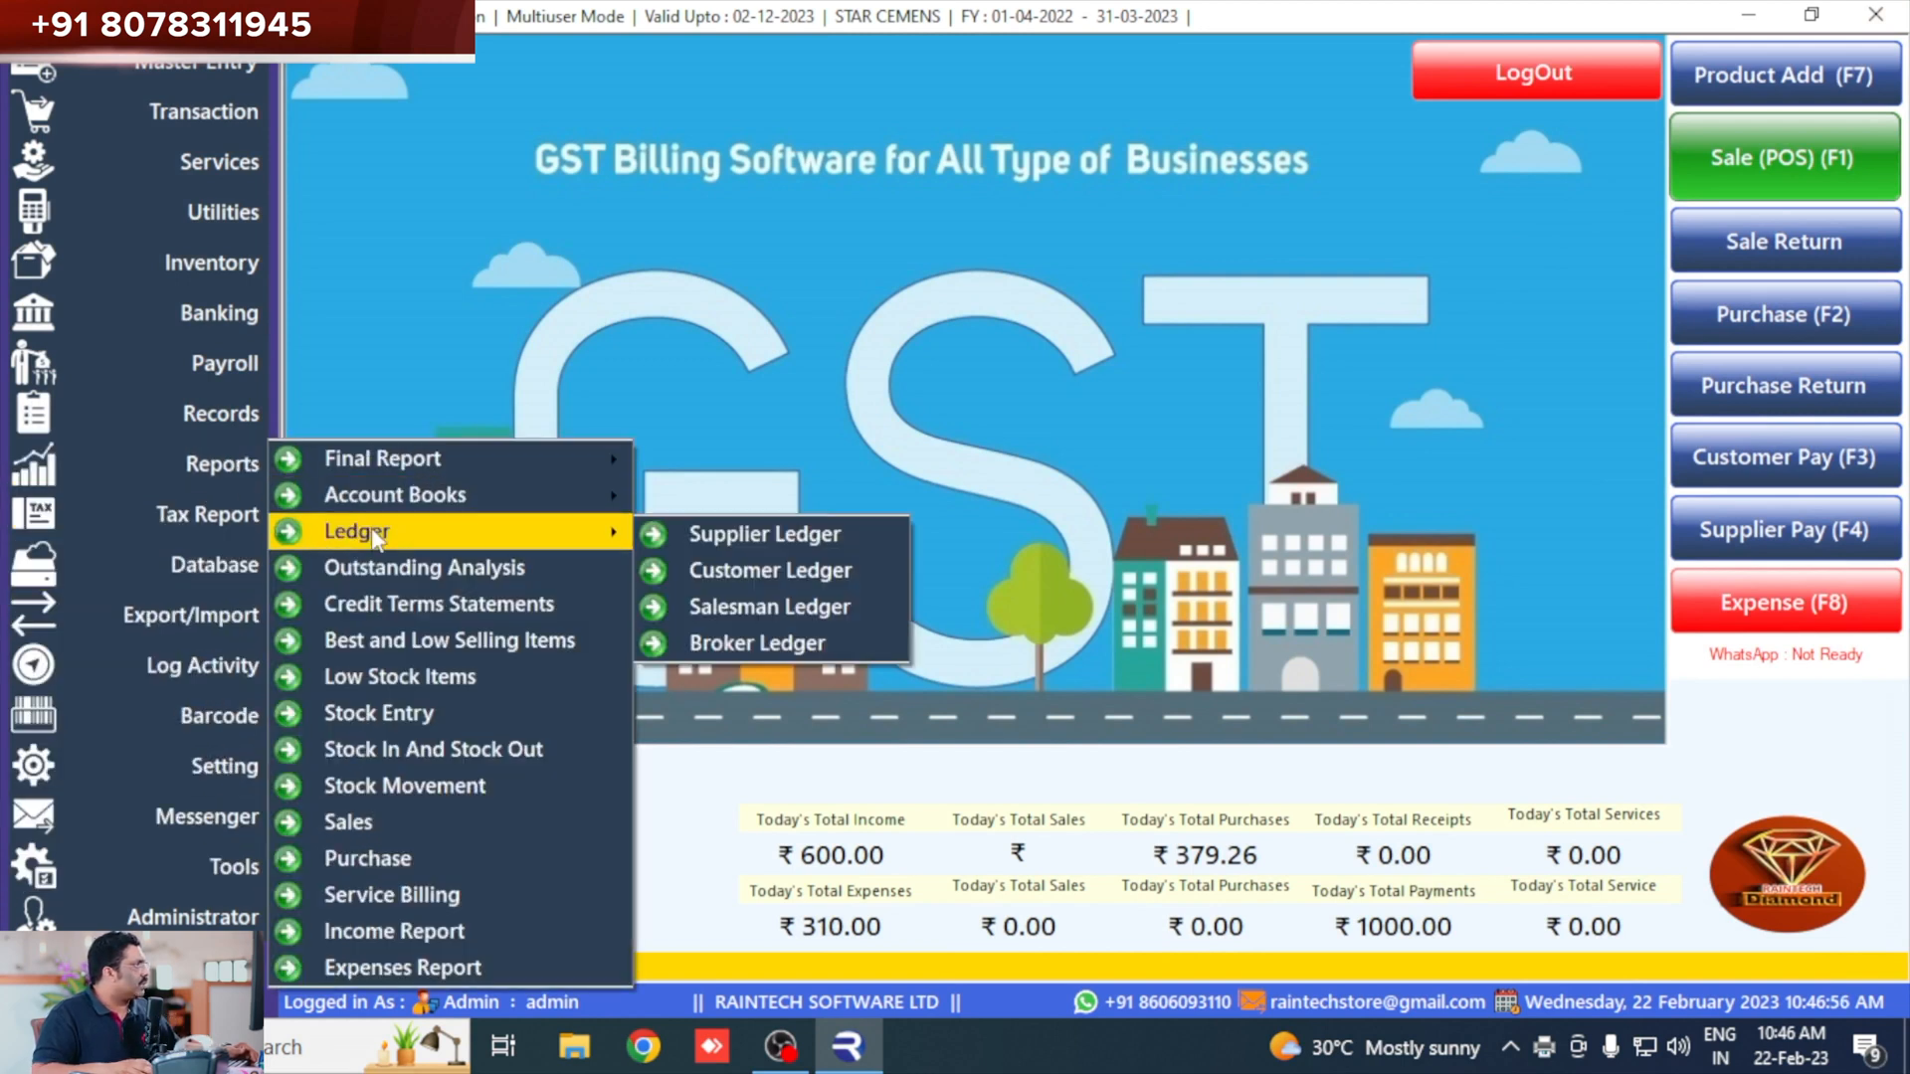
pyautogui.click(756, 569)
pyautogui.click(690, 522)
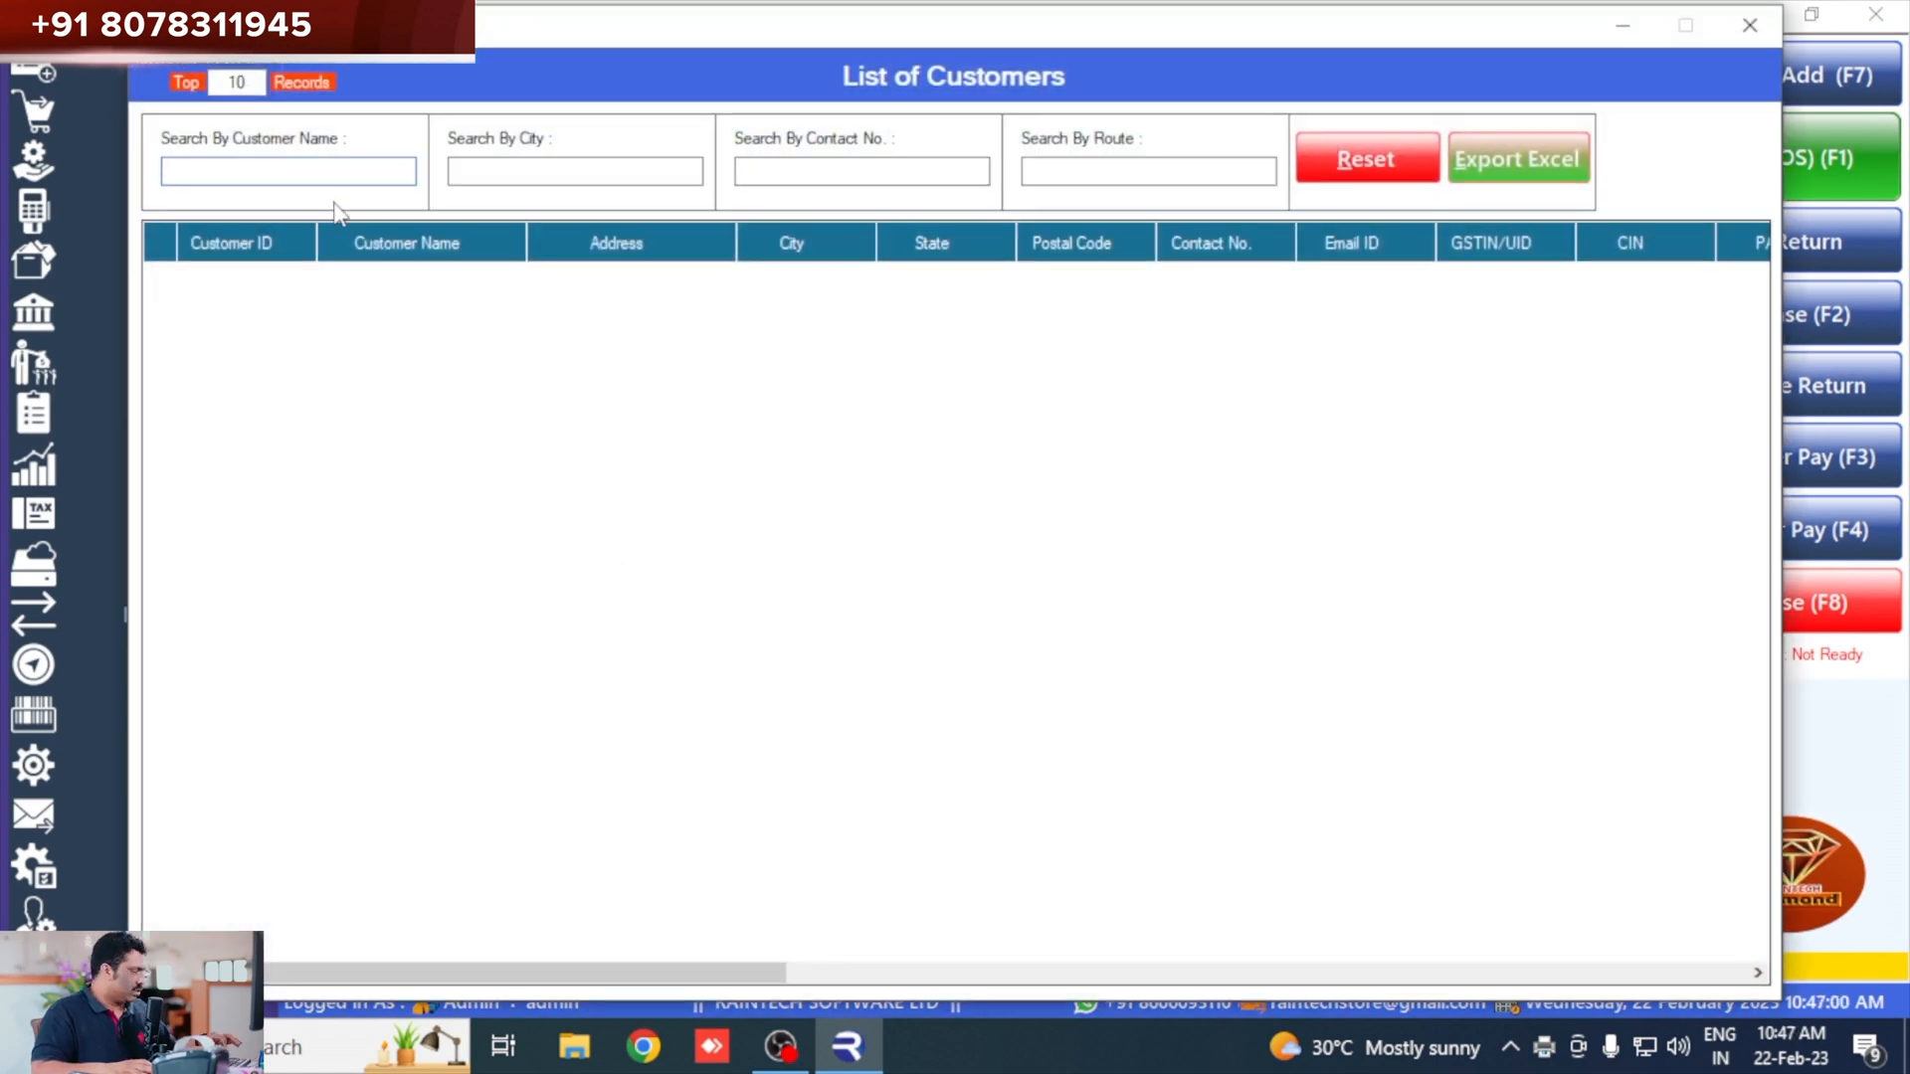
pyautogui.doubleClick(278, 289)
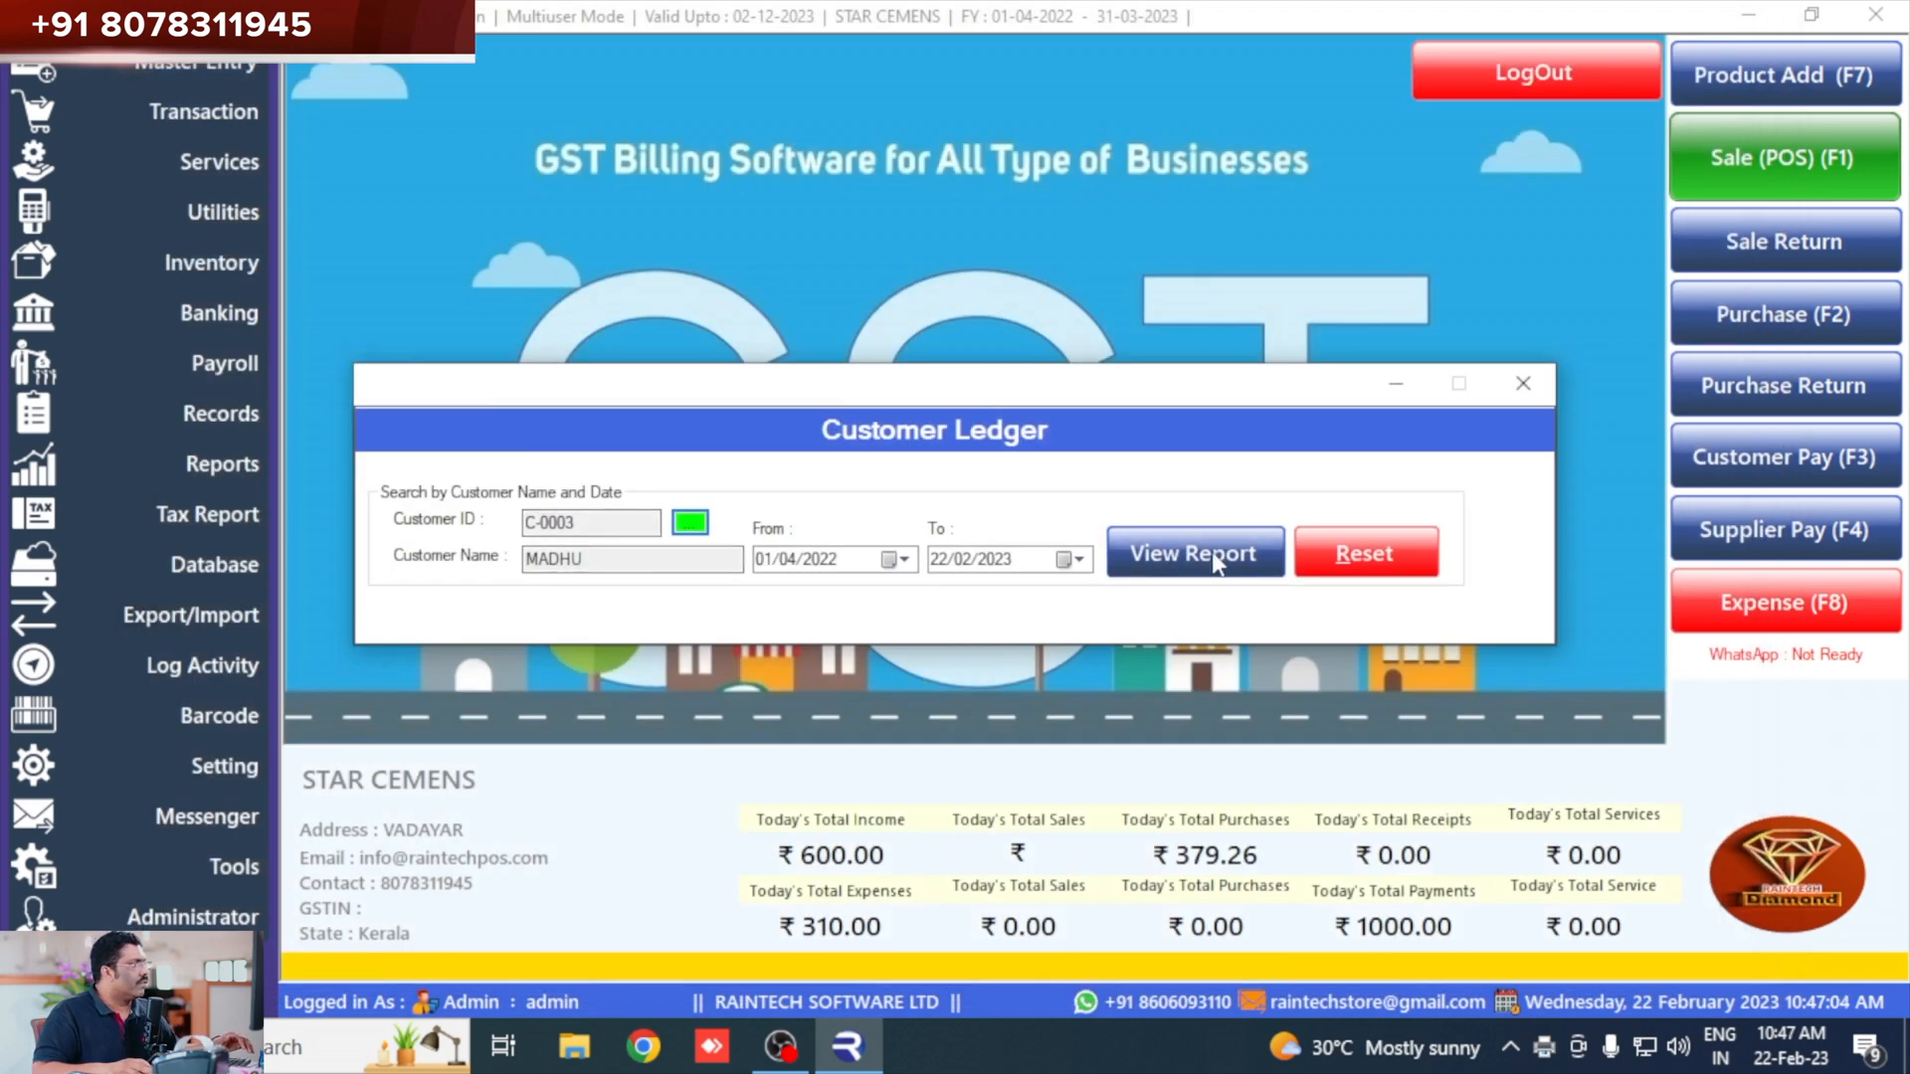
# View the customer's ledger from 01/04/2022 to 22/02/2023 to check the credit sale, and close the report and its form.
pyautogui.click(1213, 557)
pyautogui.click(1043, 631)
pyautogui.click(1876, 14)
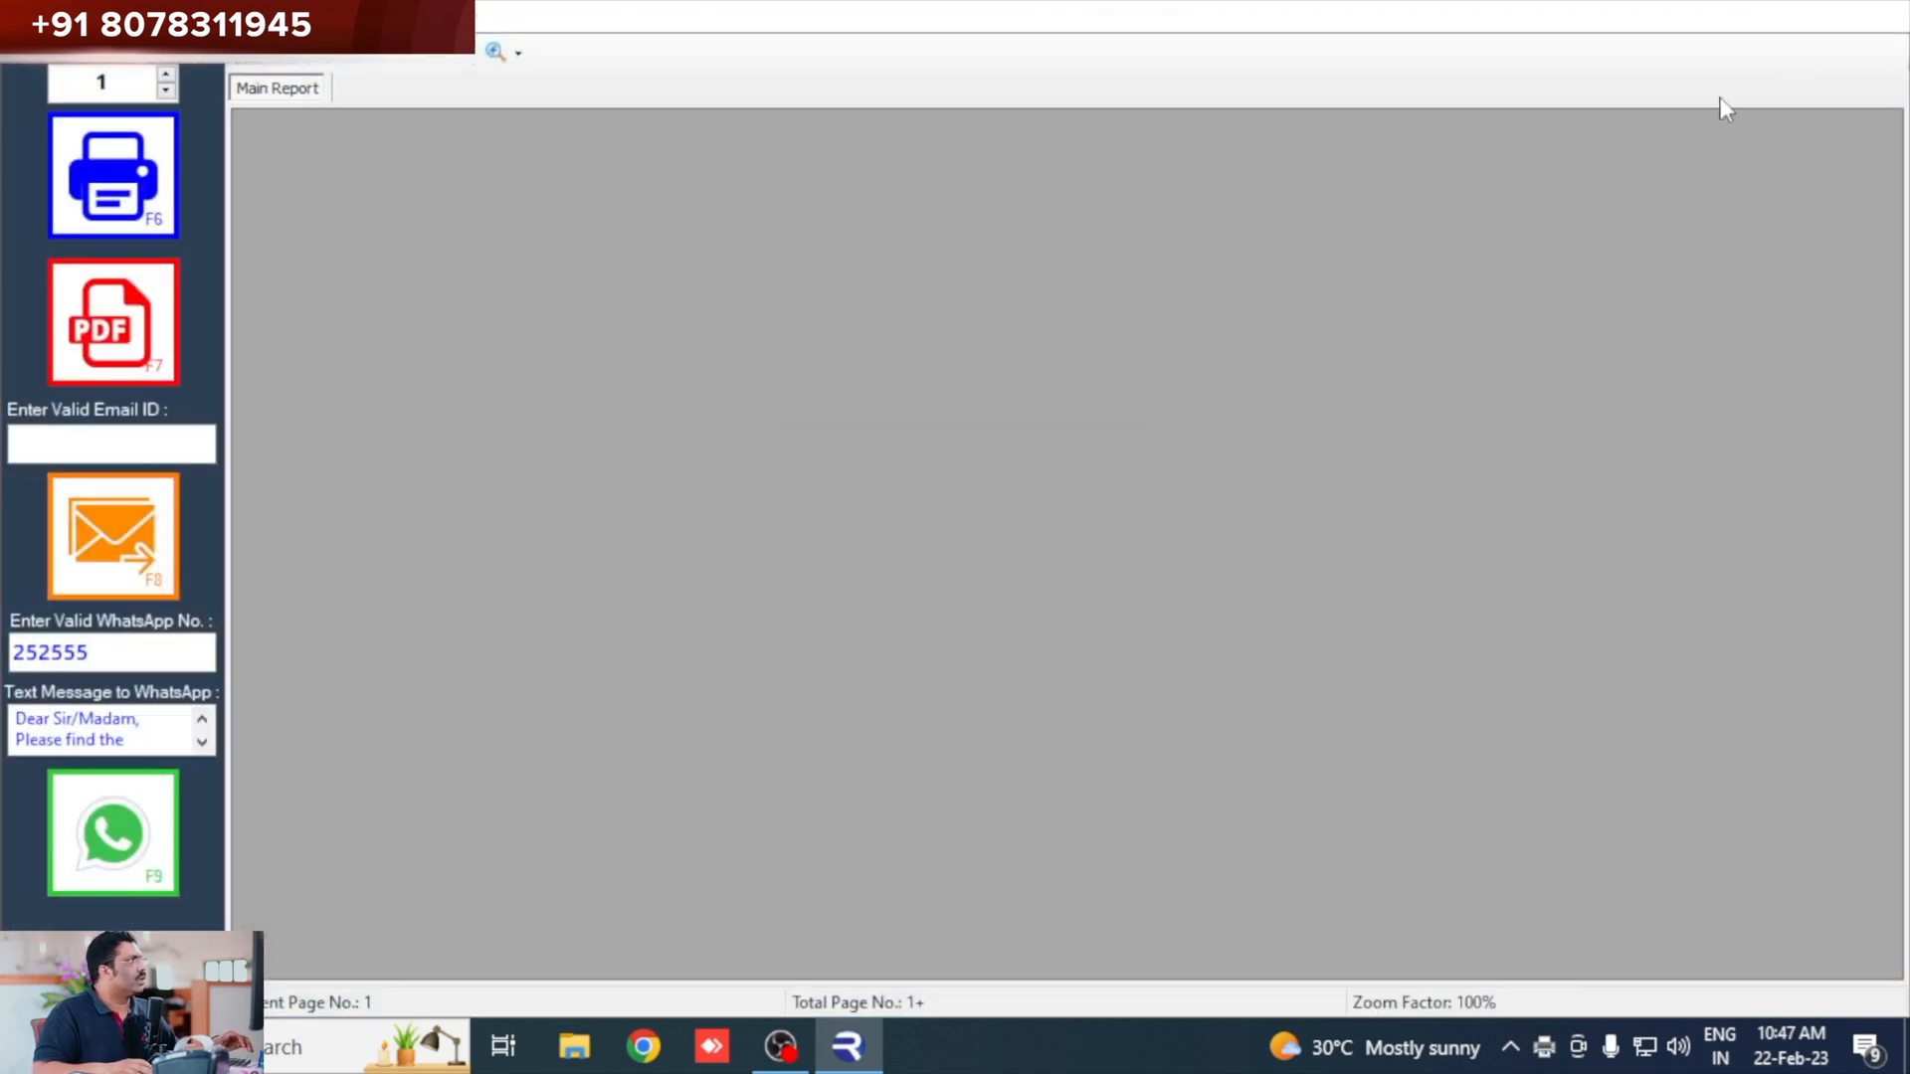
pyautogui.click(1203, 553)
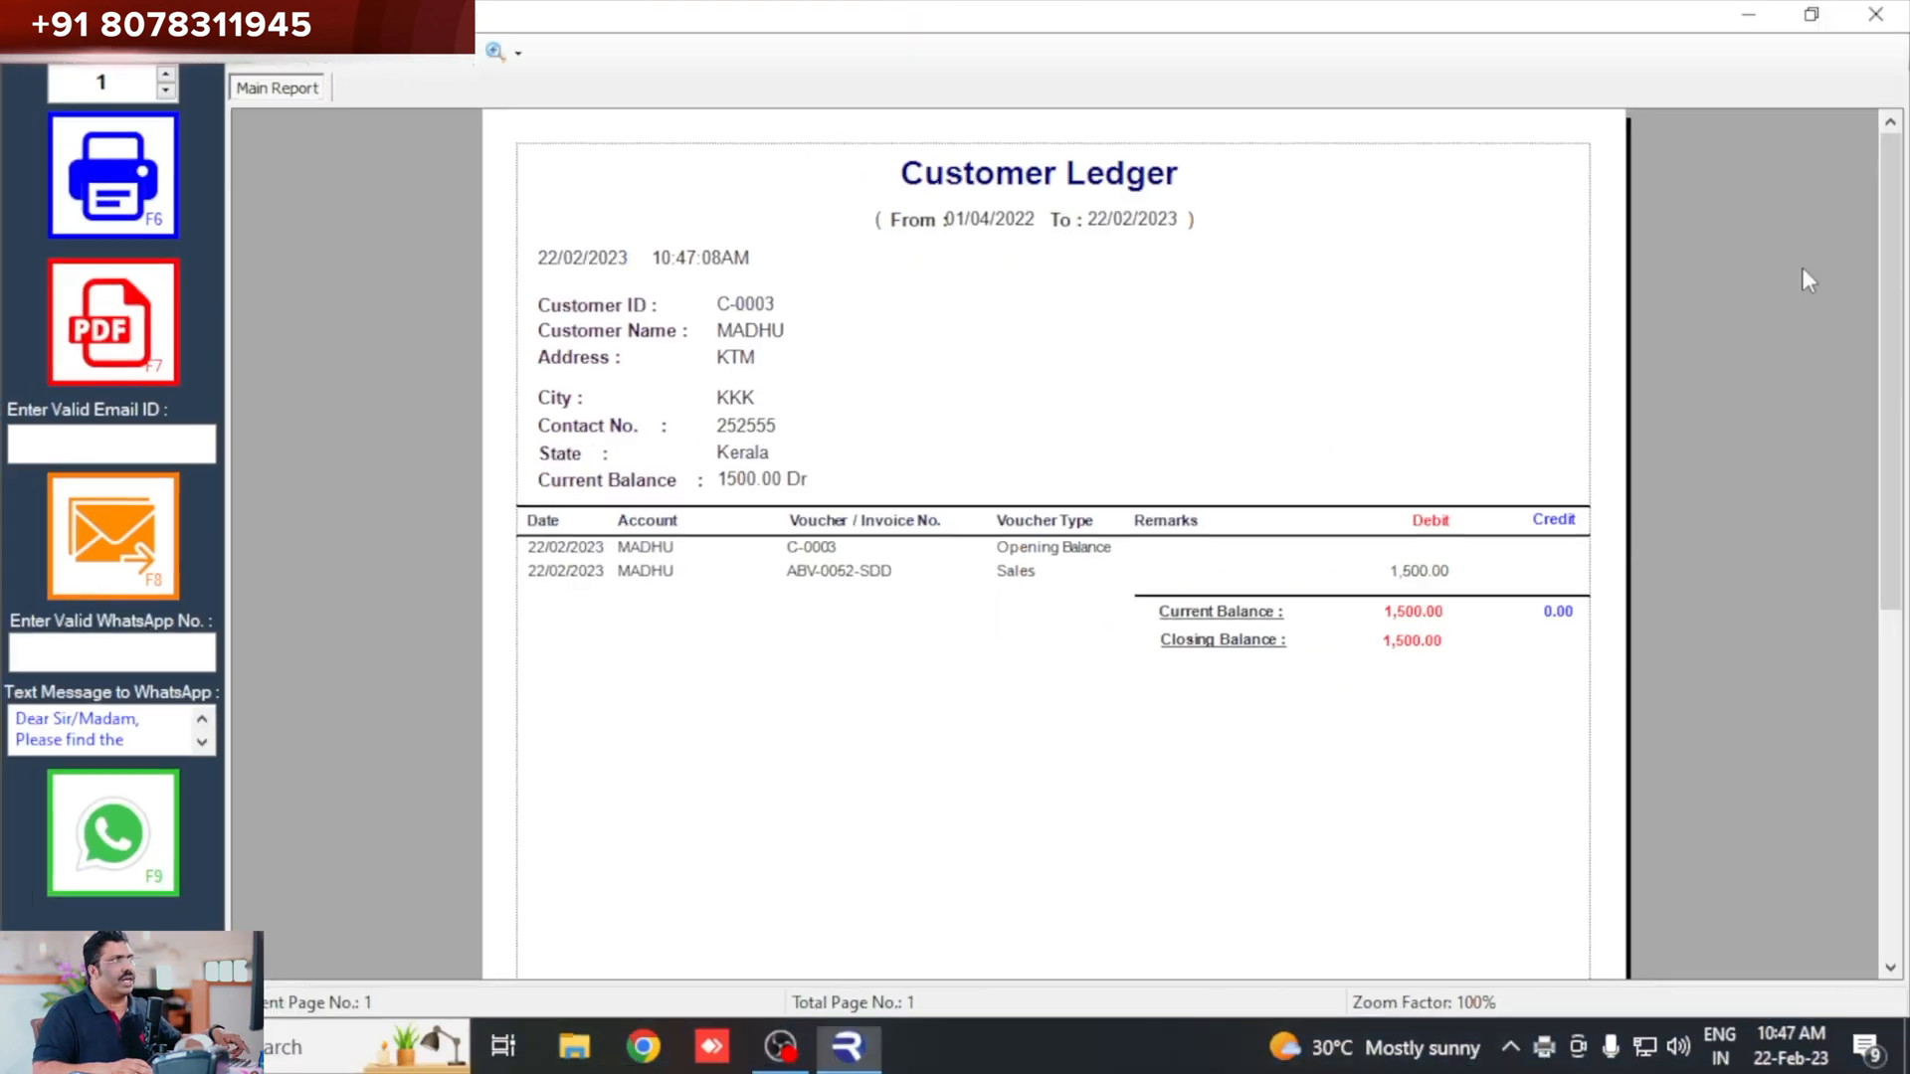
pyautogui.click(1876, 14)
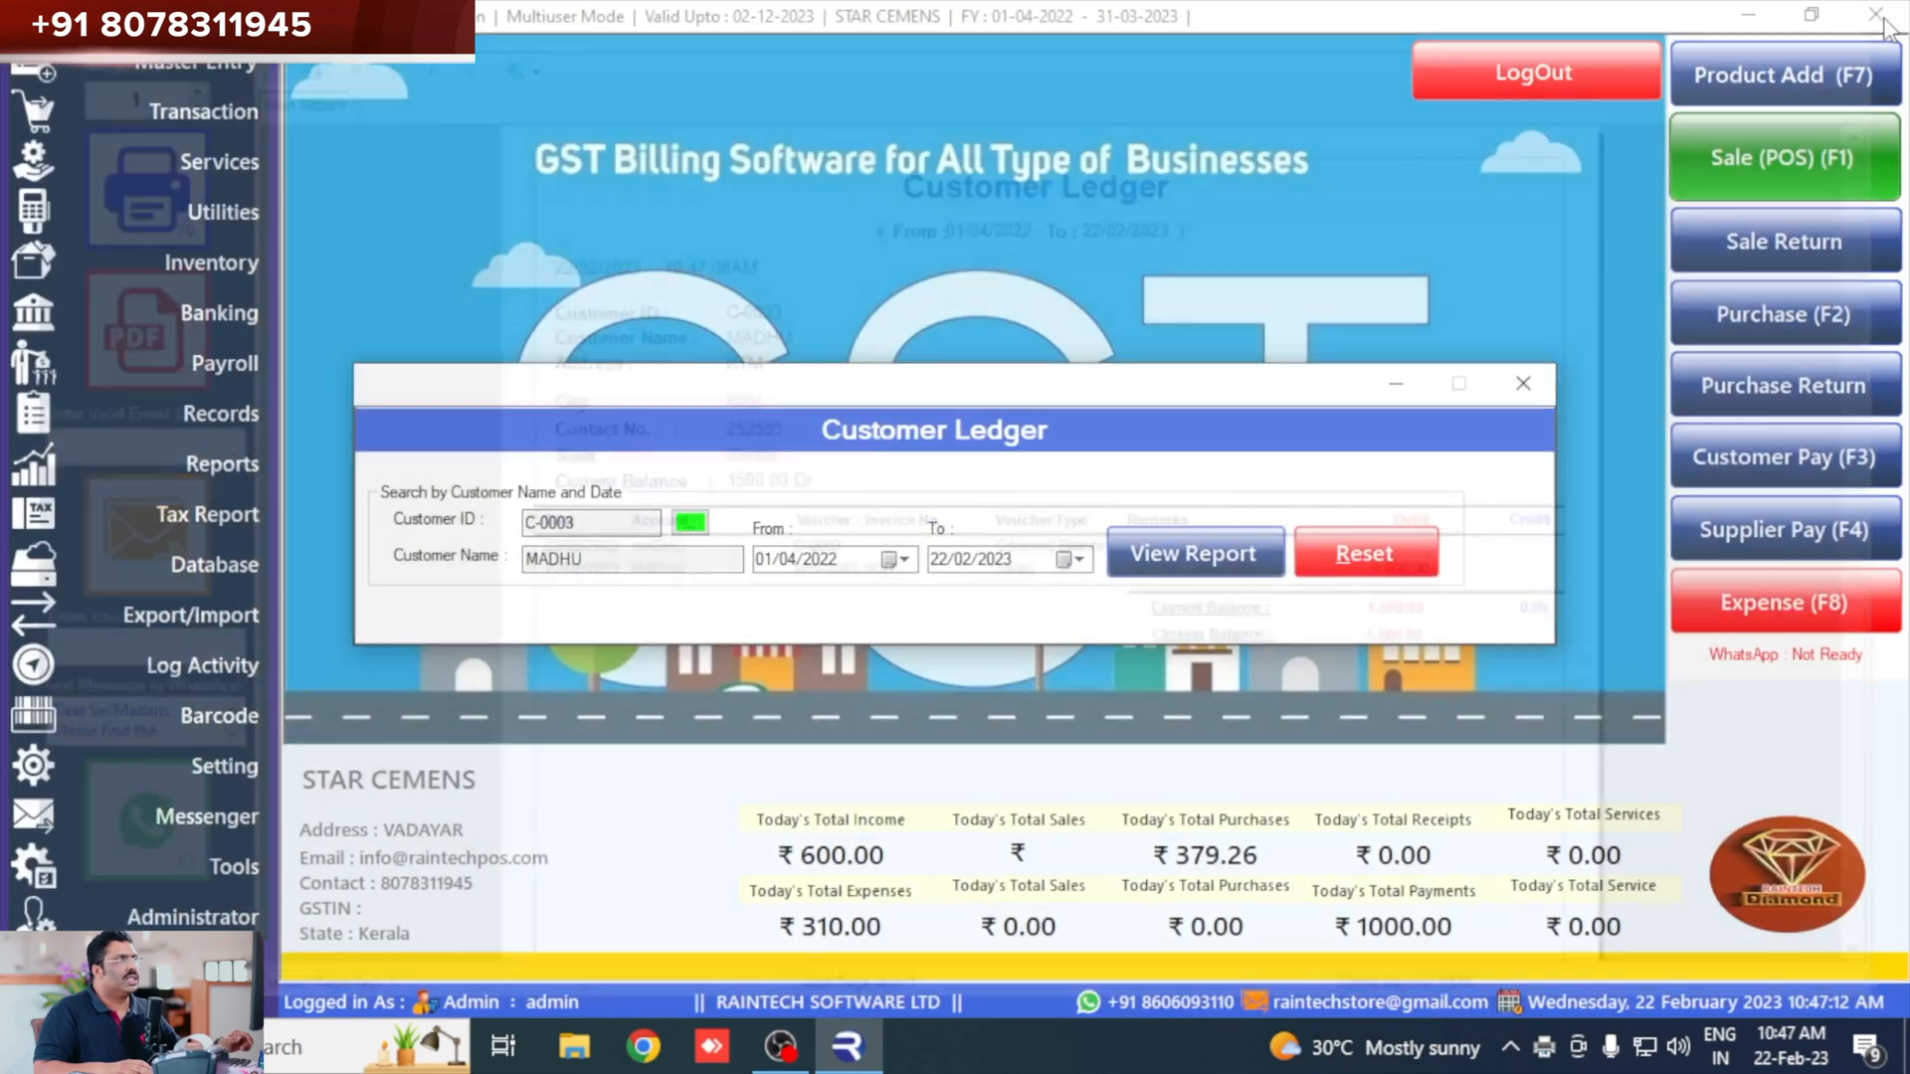
pyautogui.click(1522, 384)
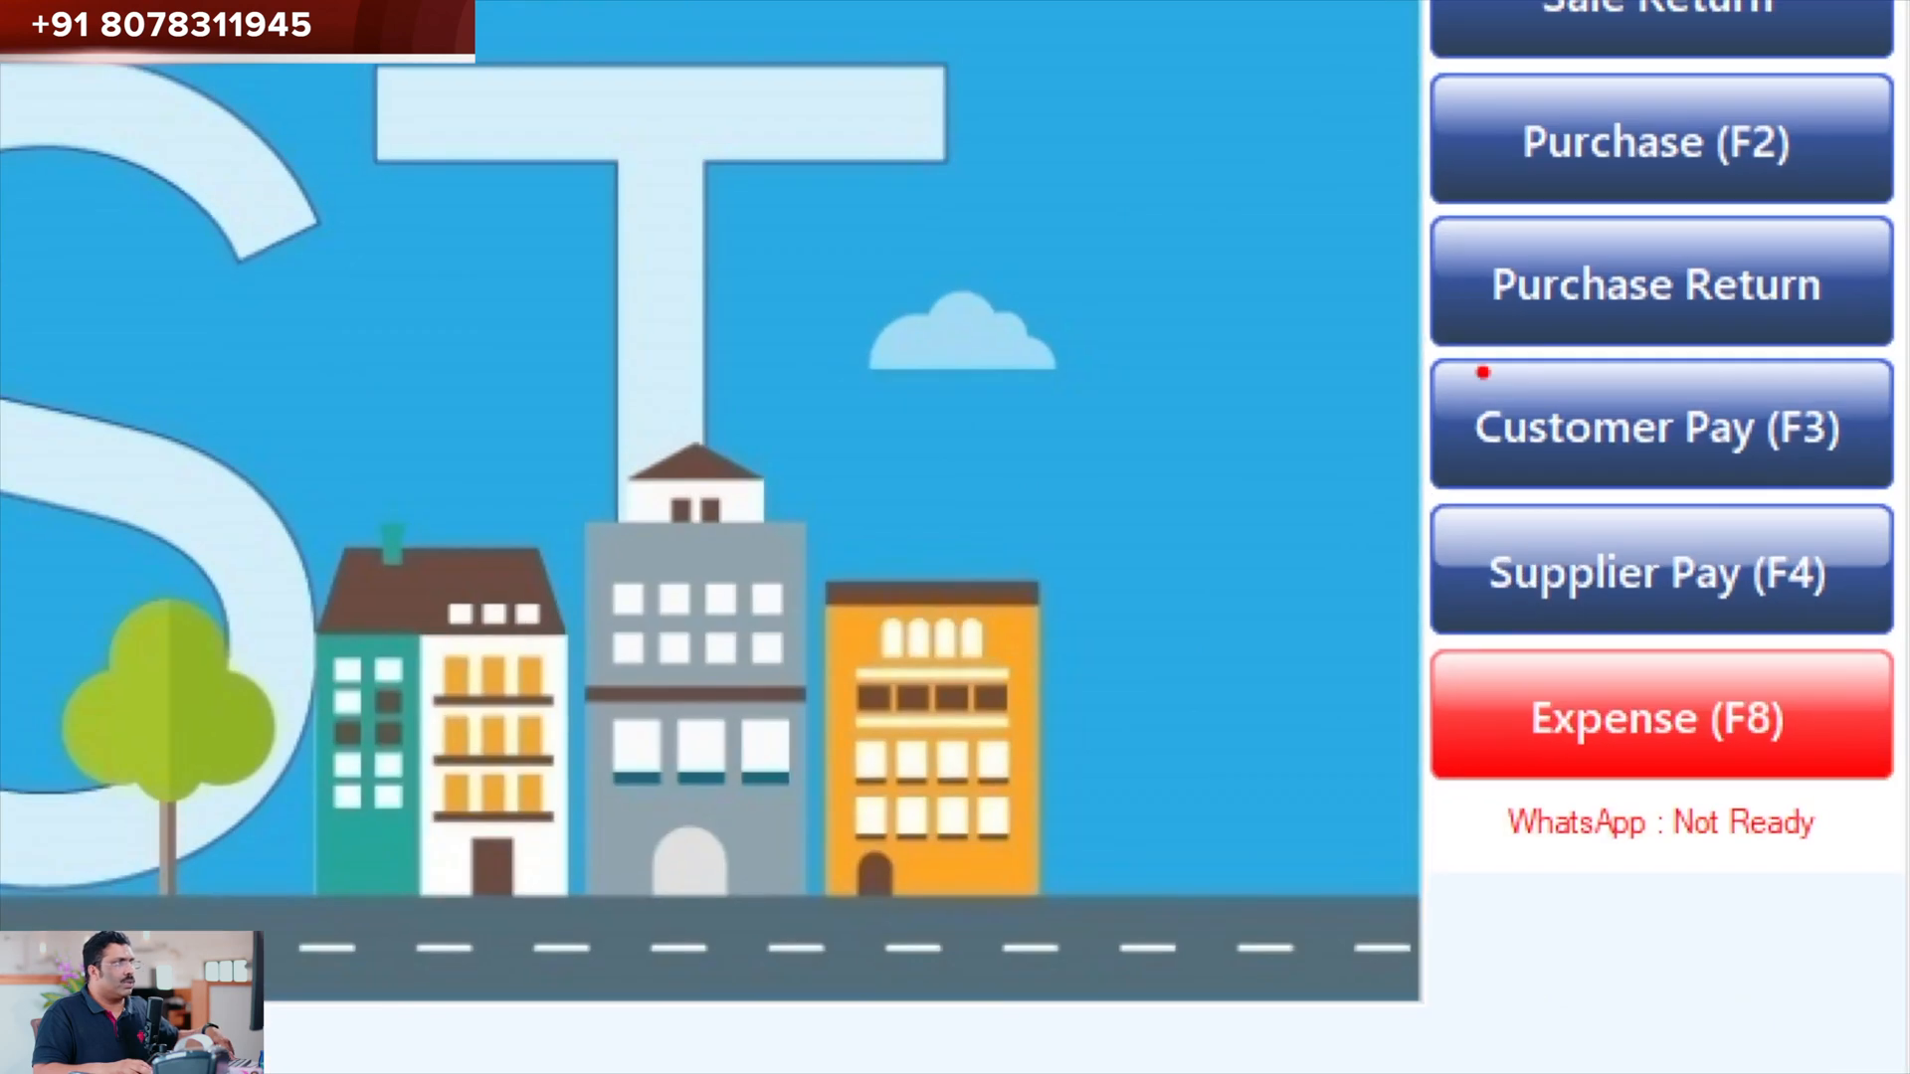
# Start a customer receipt entry and select the newly added credit customer.
pyautogui.click(1482, 374)
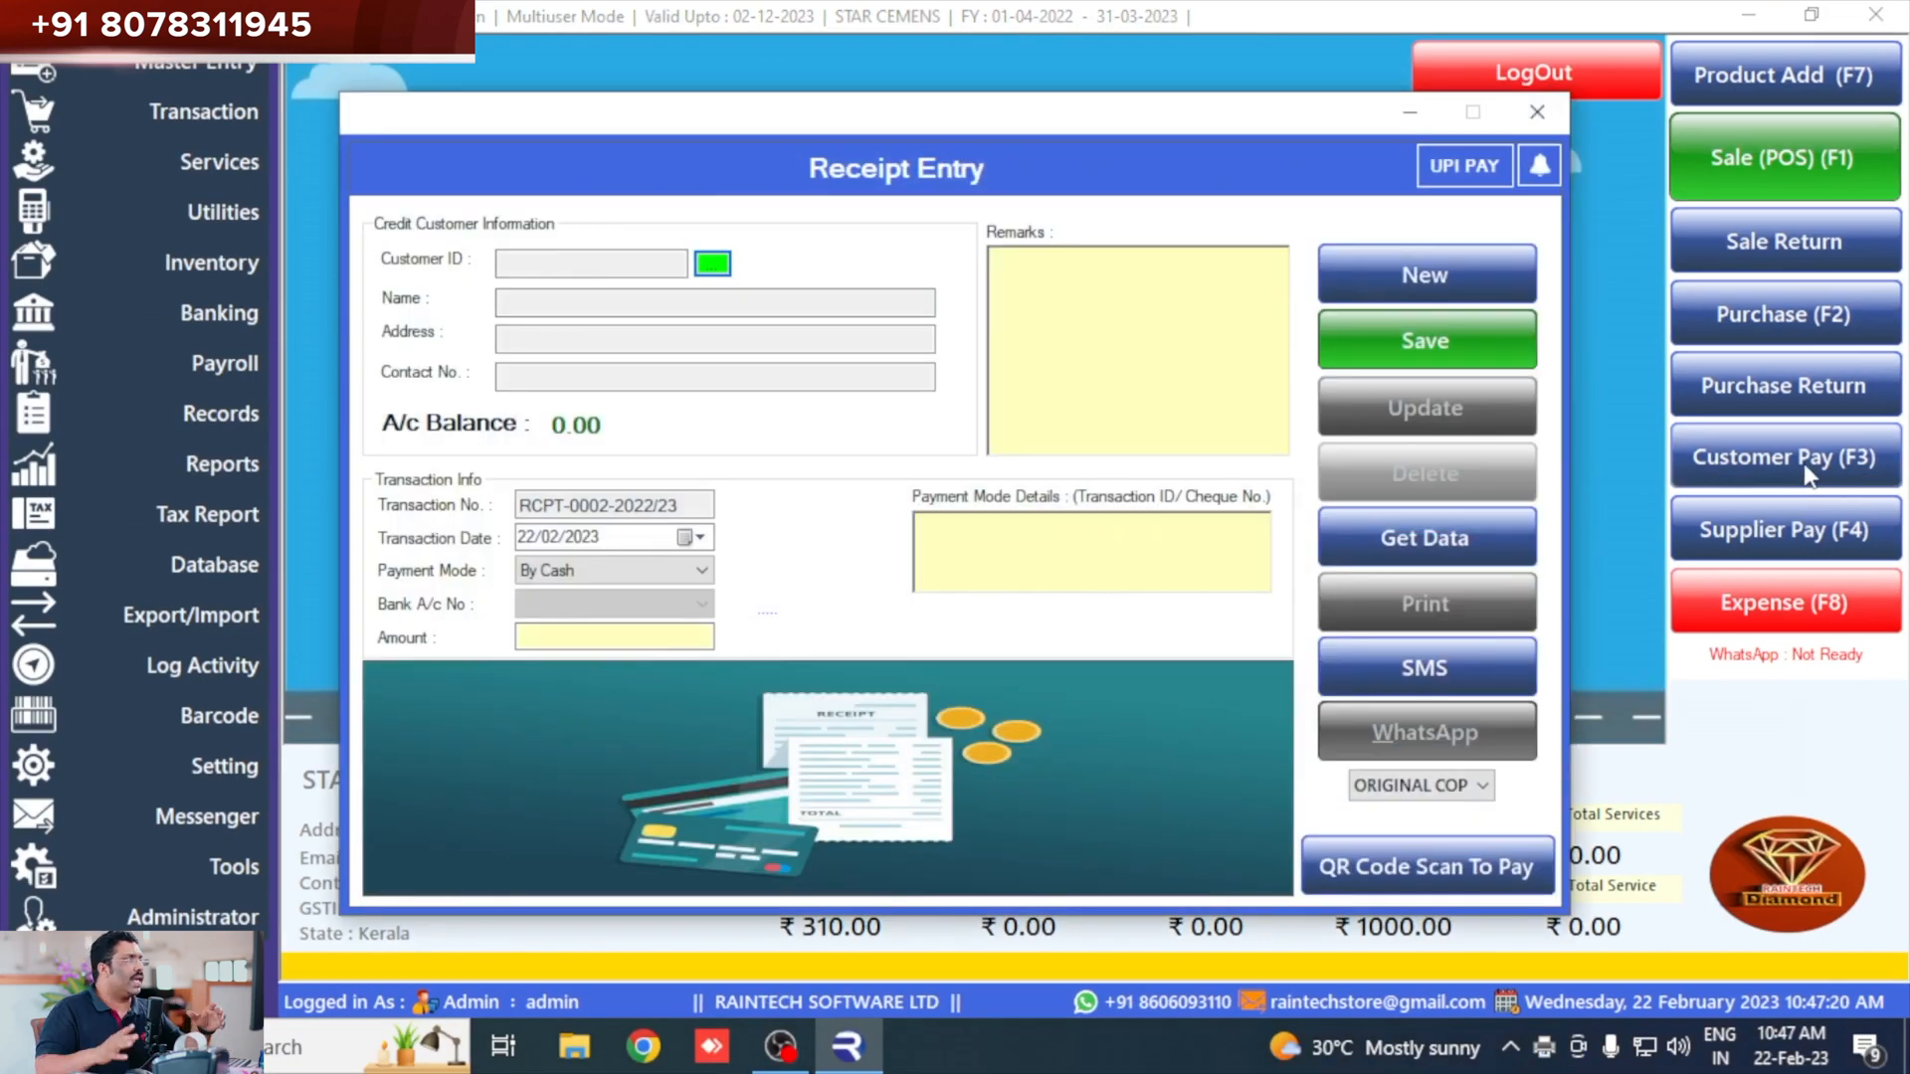
pyautogui.click(712, 264)
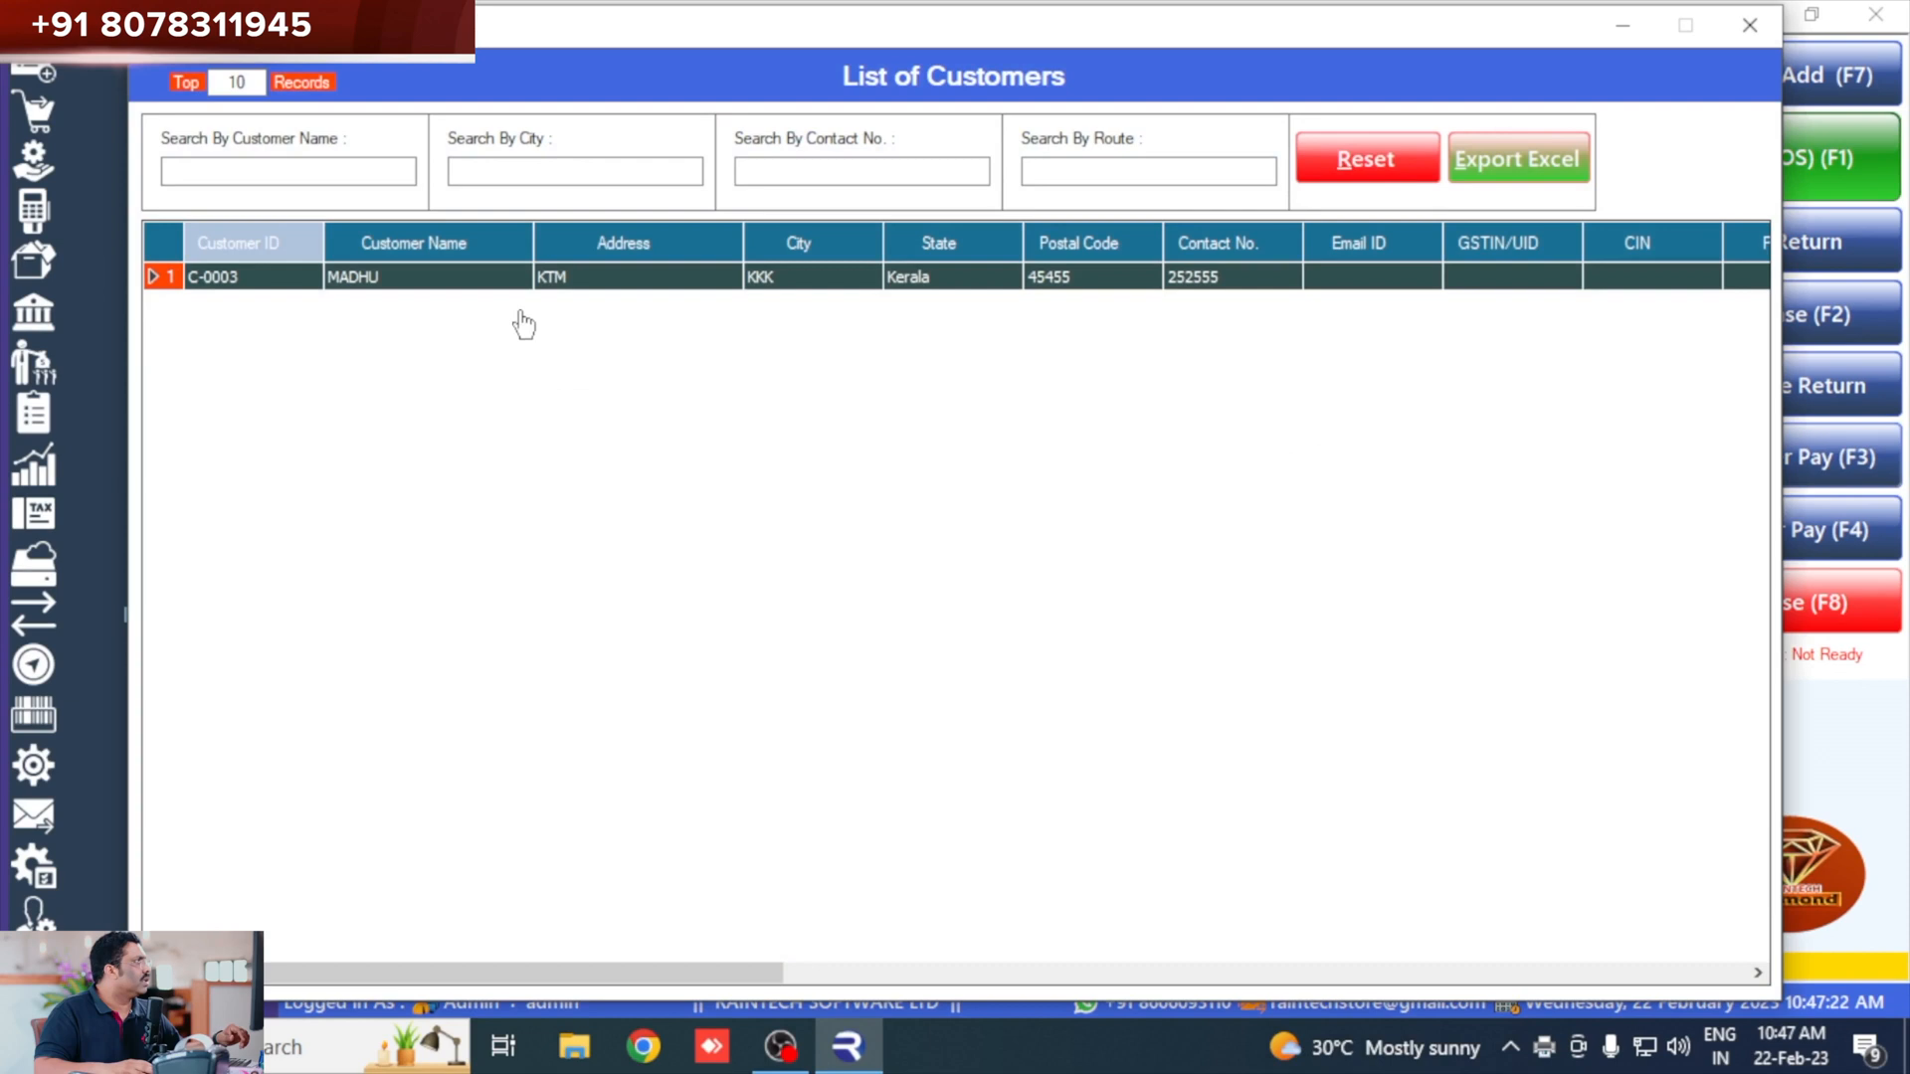
pyautogui.doubleClick(516, 279)
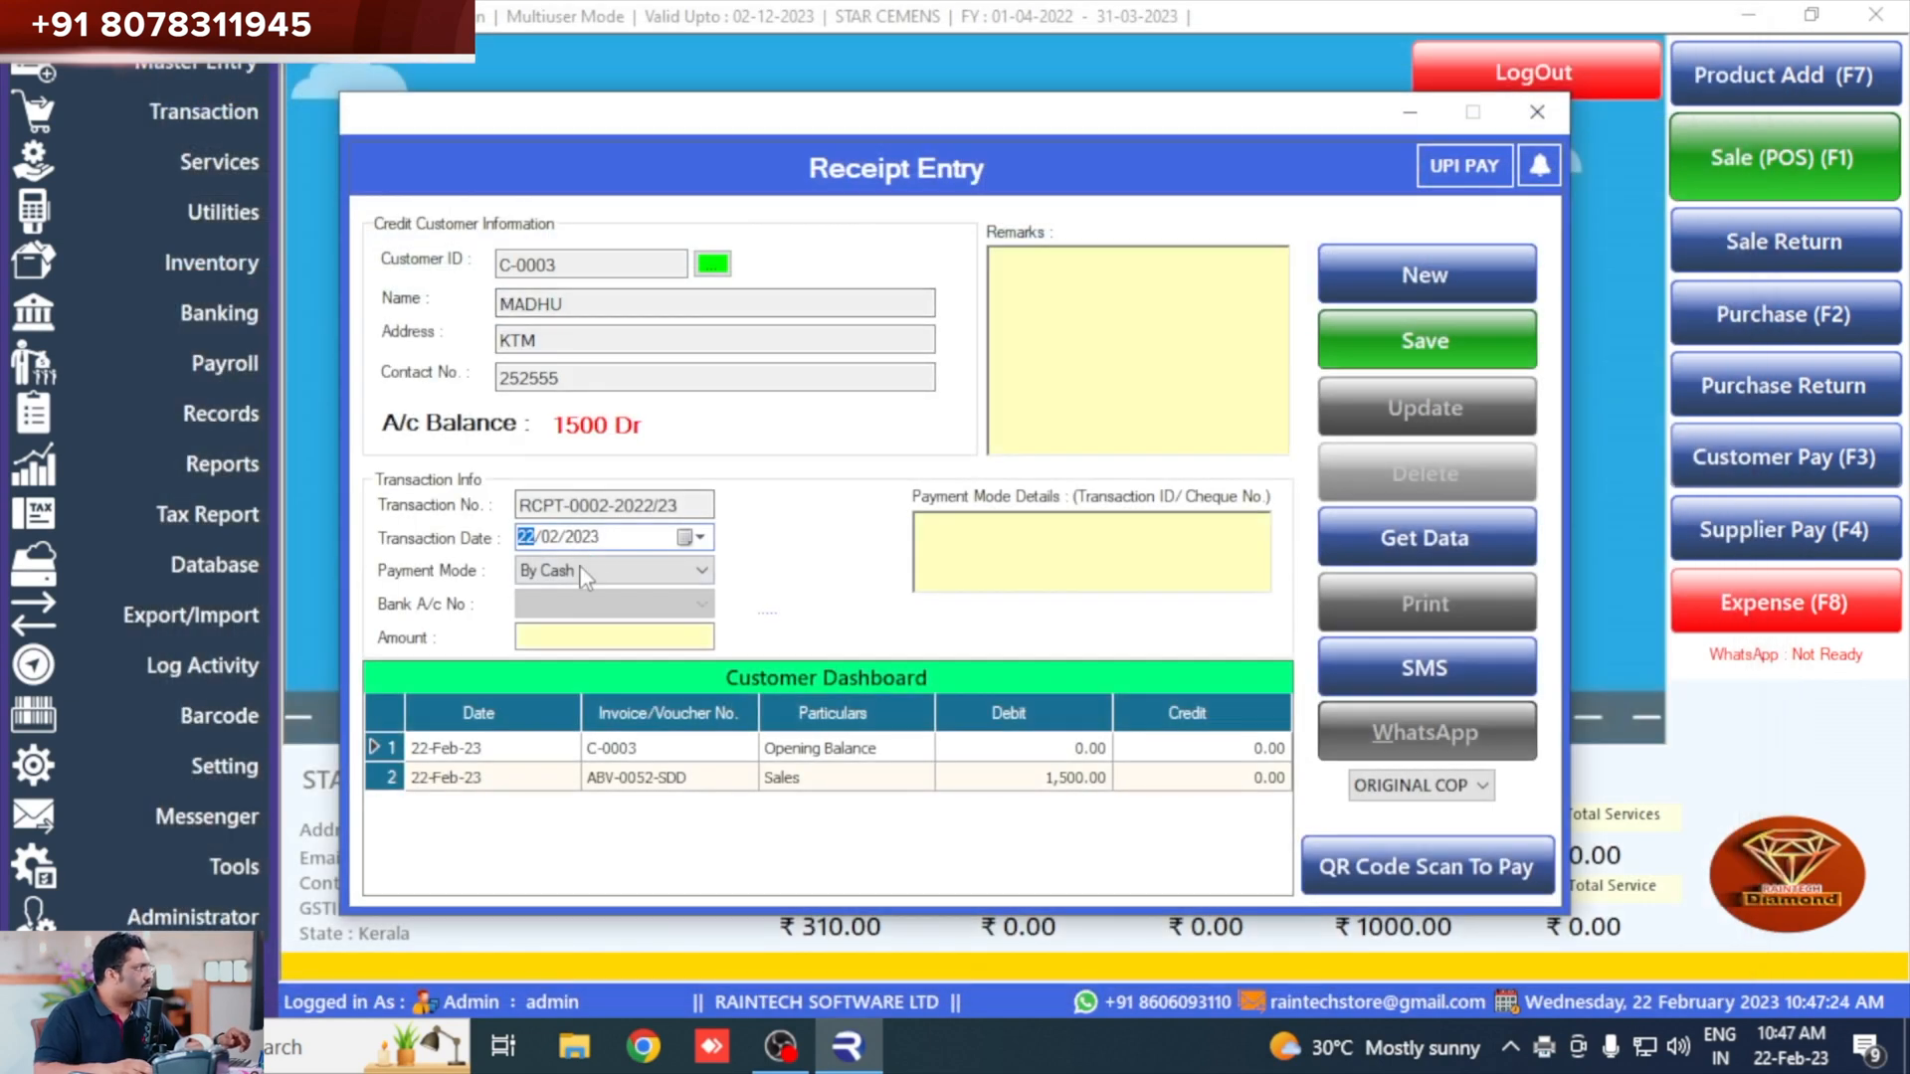
# Set the receipt's payment mode to By Online Transfer, choose the bank account, and enter an amount of 1000.
pyautogui.click(582, 580)
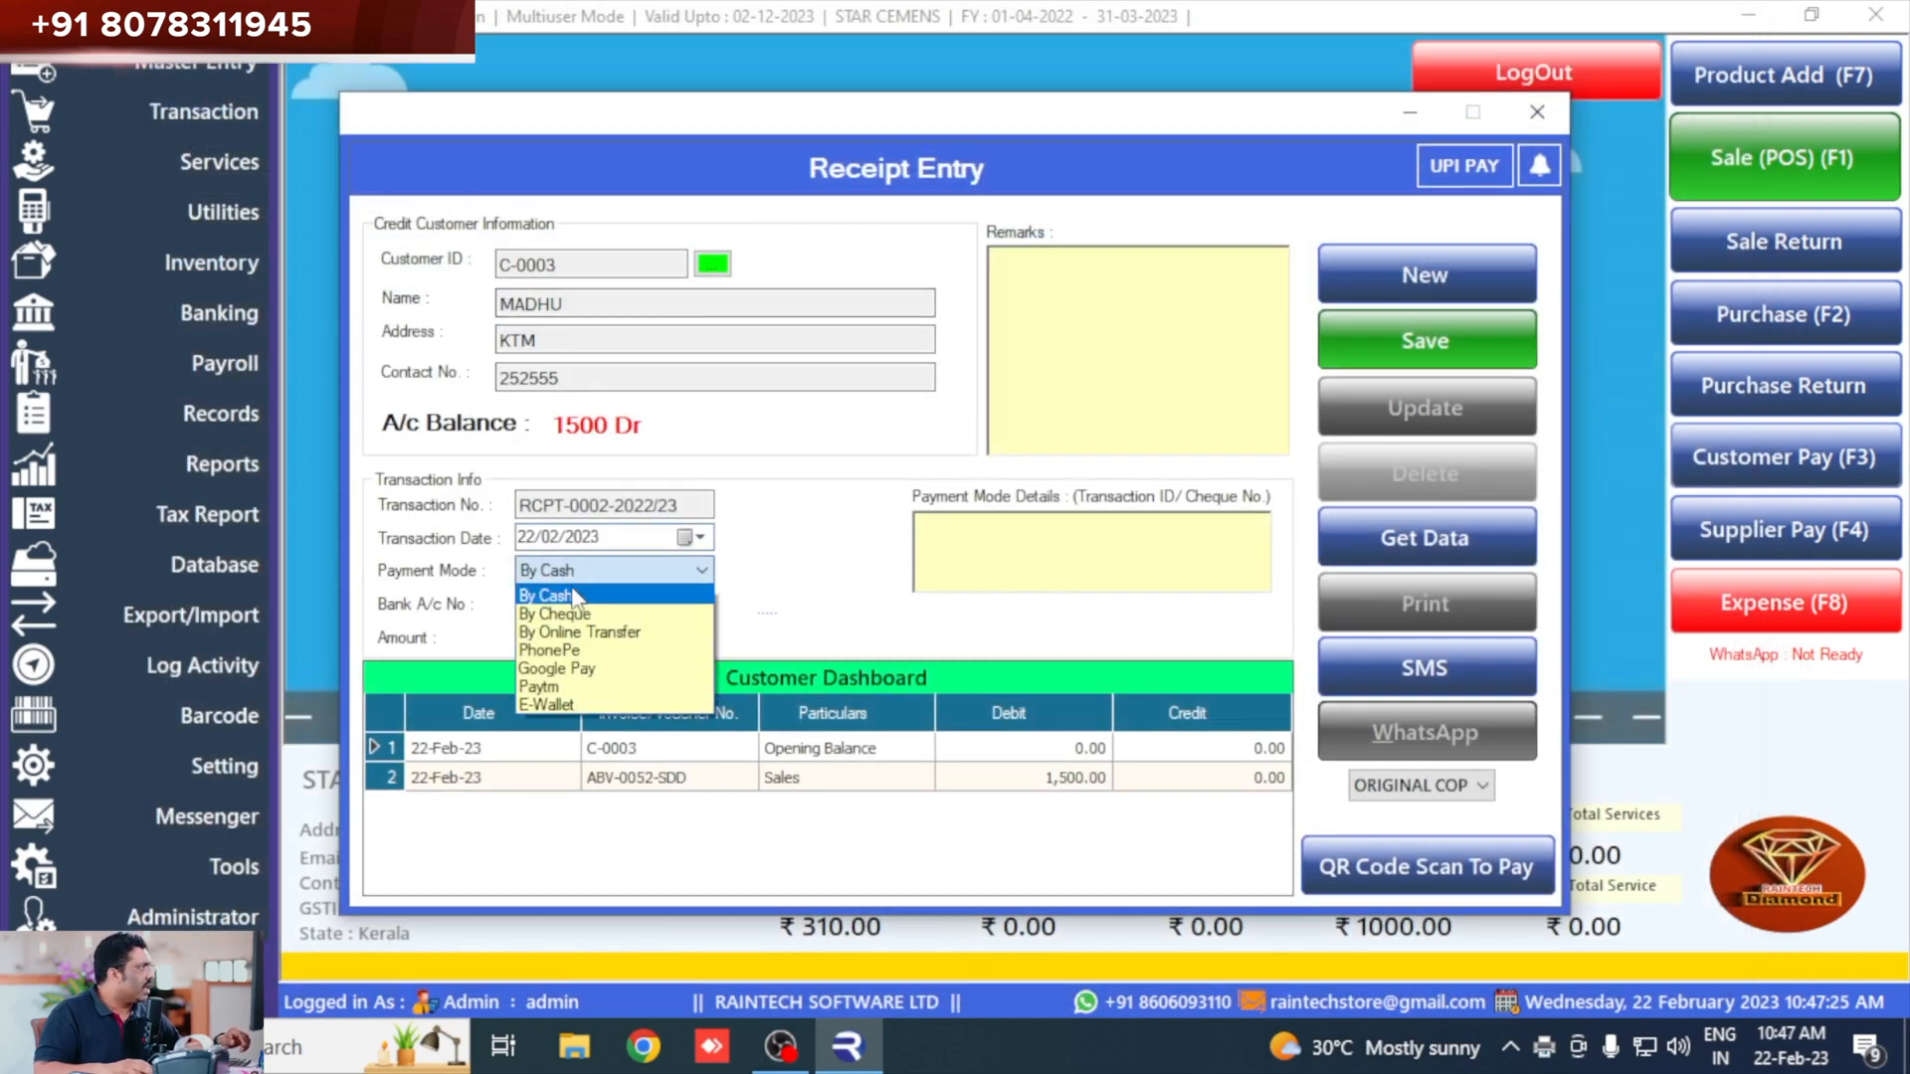
pyautogui.click(591, 634)
pyautogui.click(642, 607)
pyautogui.click(609, 635)
pyautogui.write('1000')
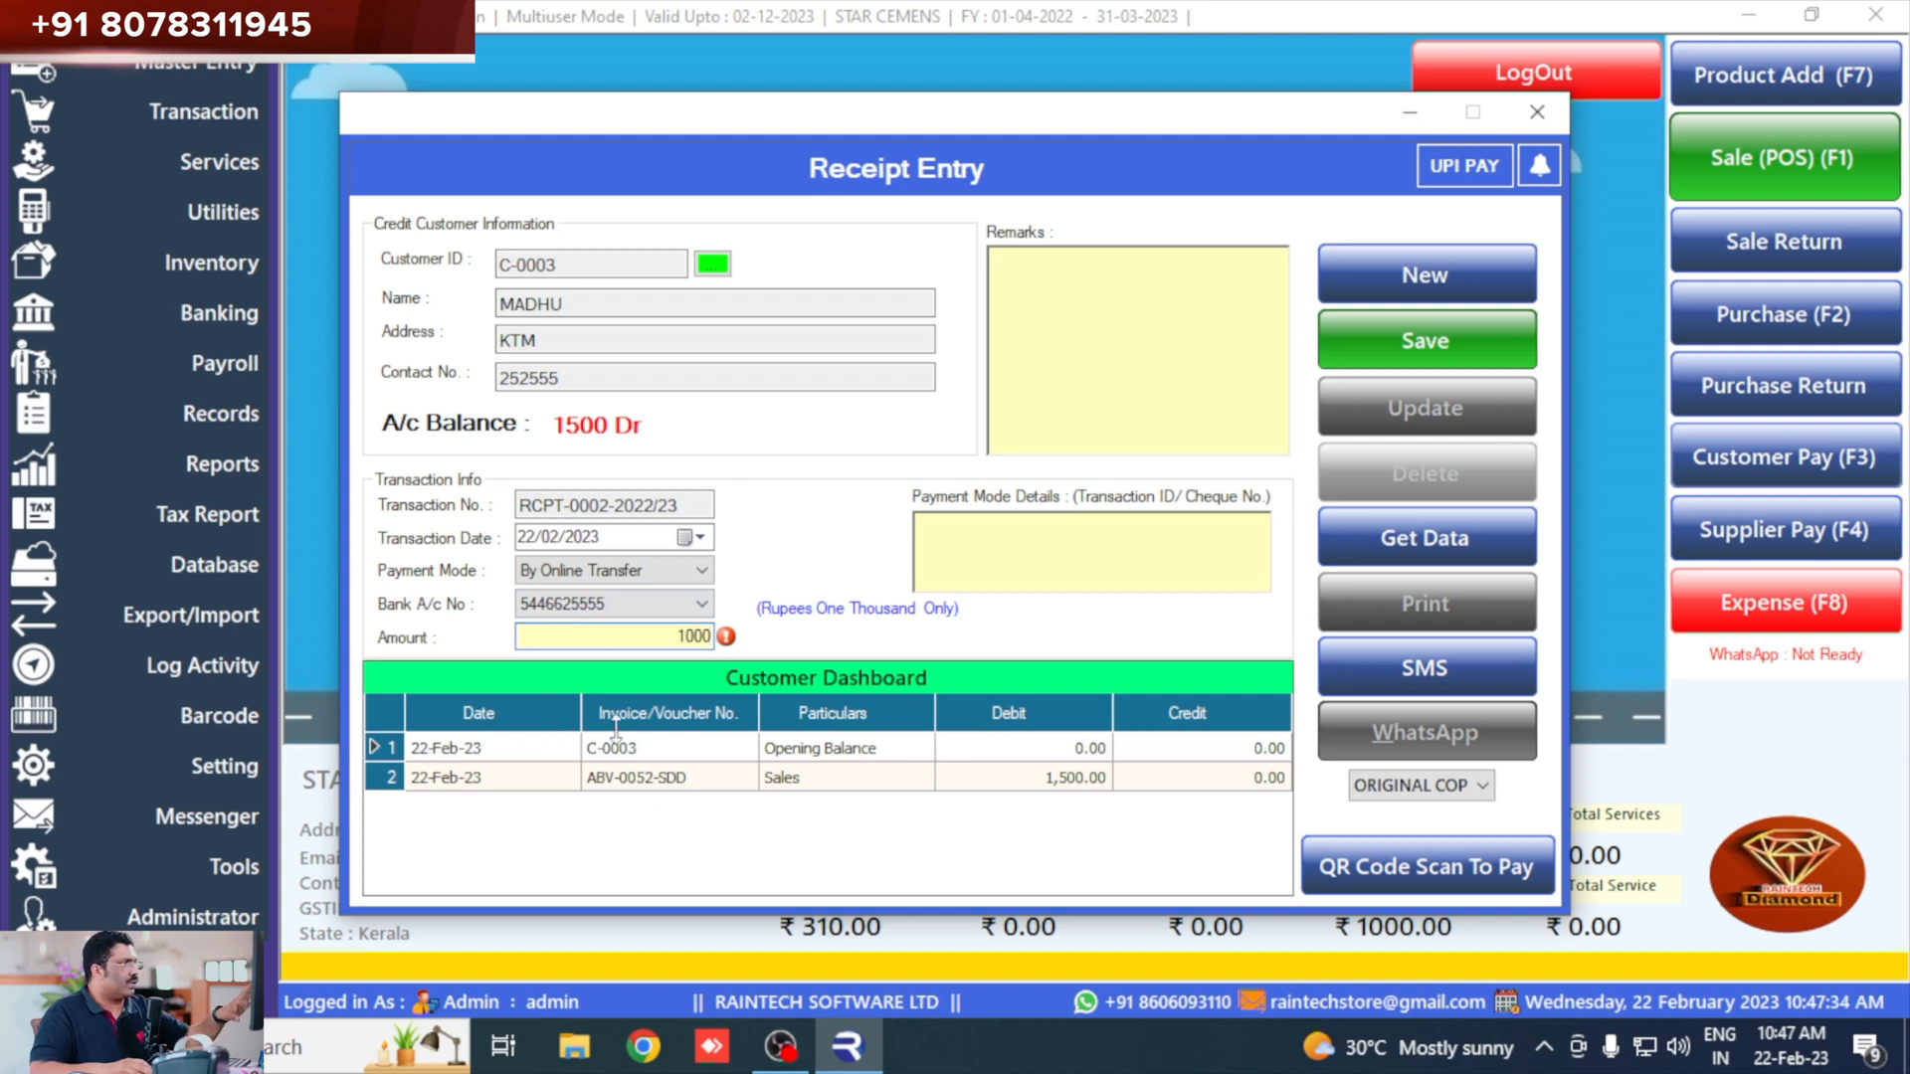
# Save the customer receipt with its printed copy, and close the receipt preview and the entry form.
pyautogui.click(1440, 324)
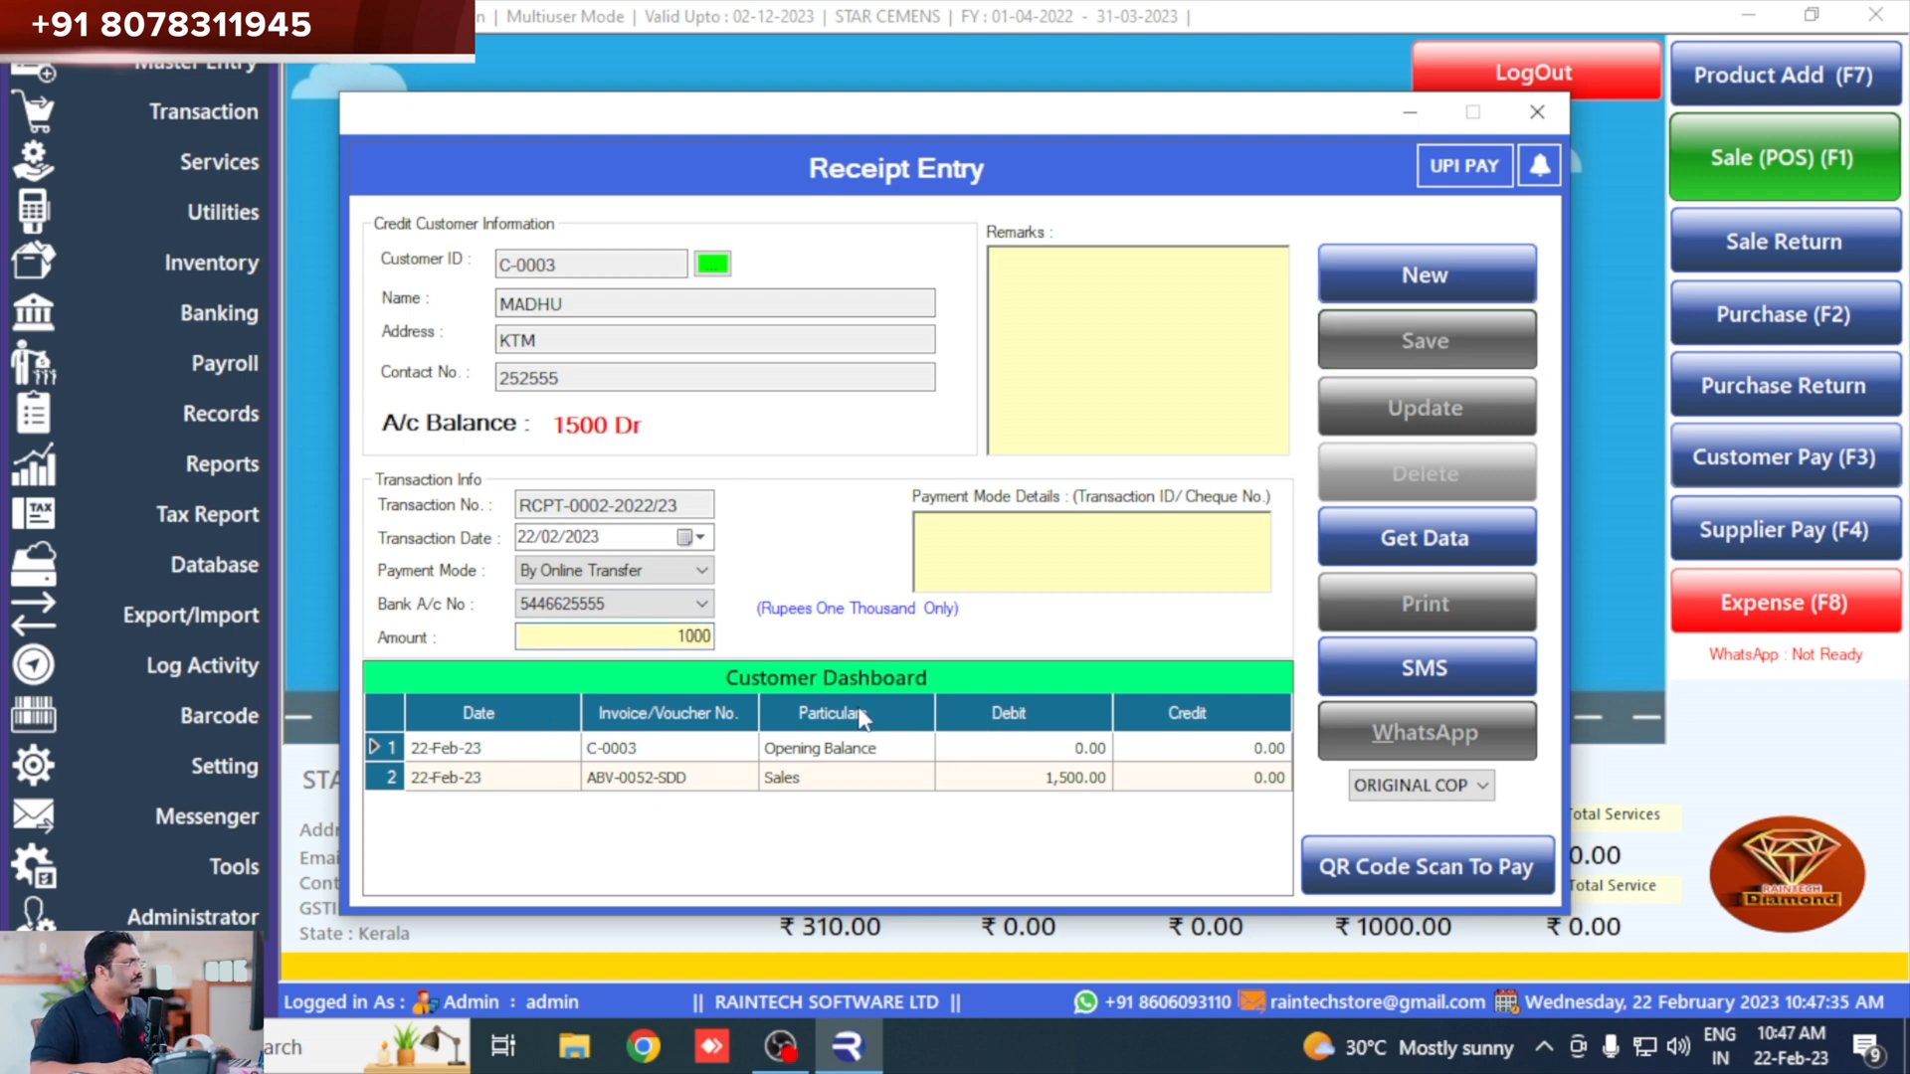
pyautogui.click(985, 623)
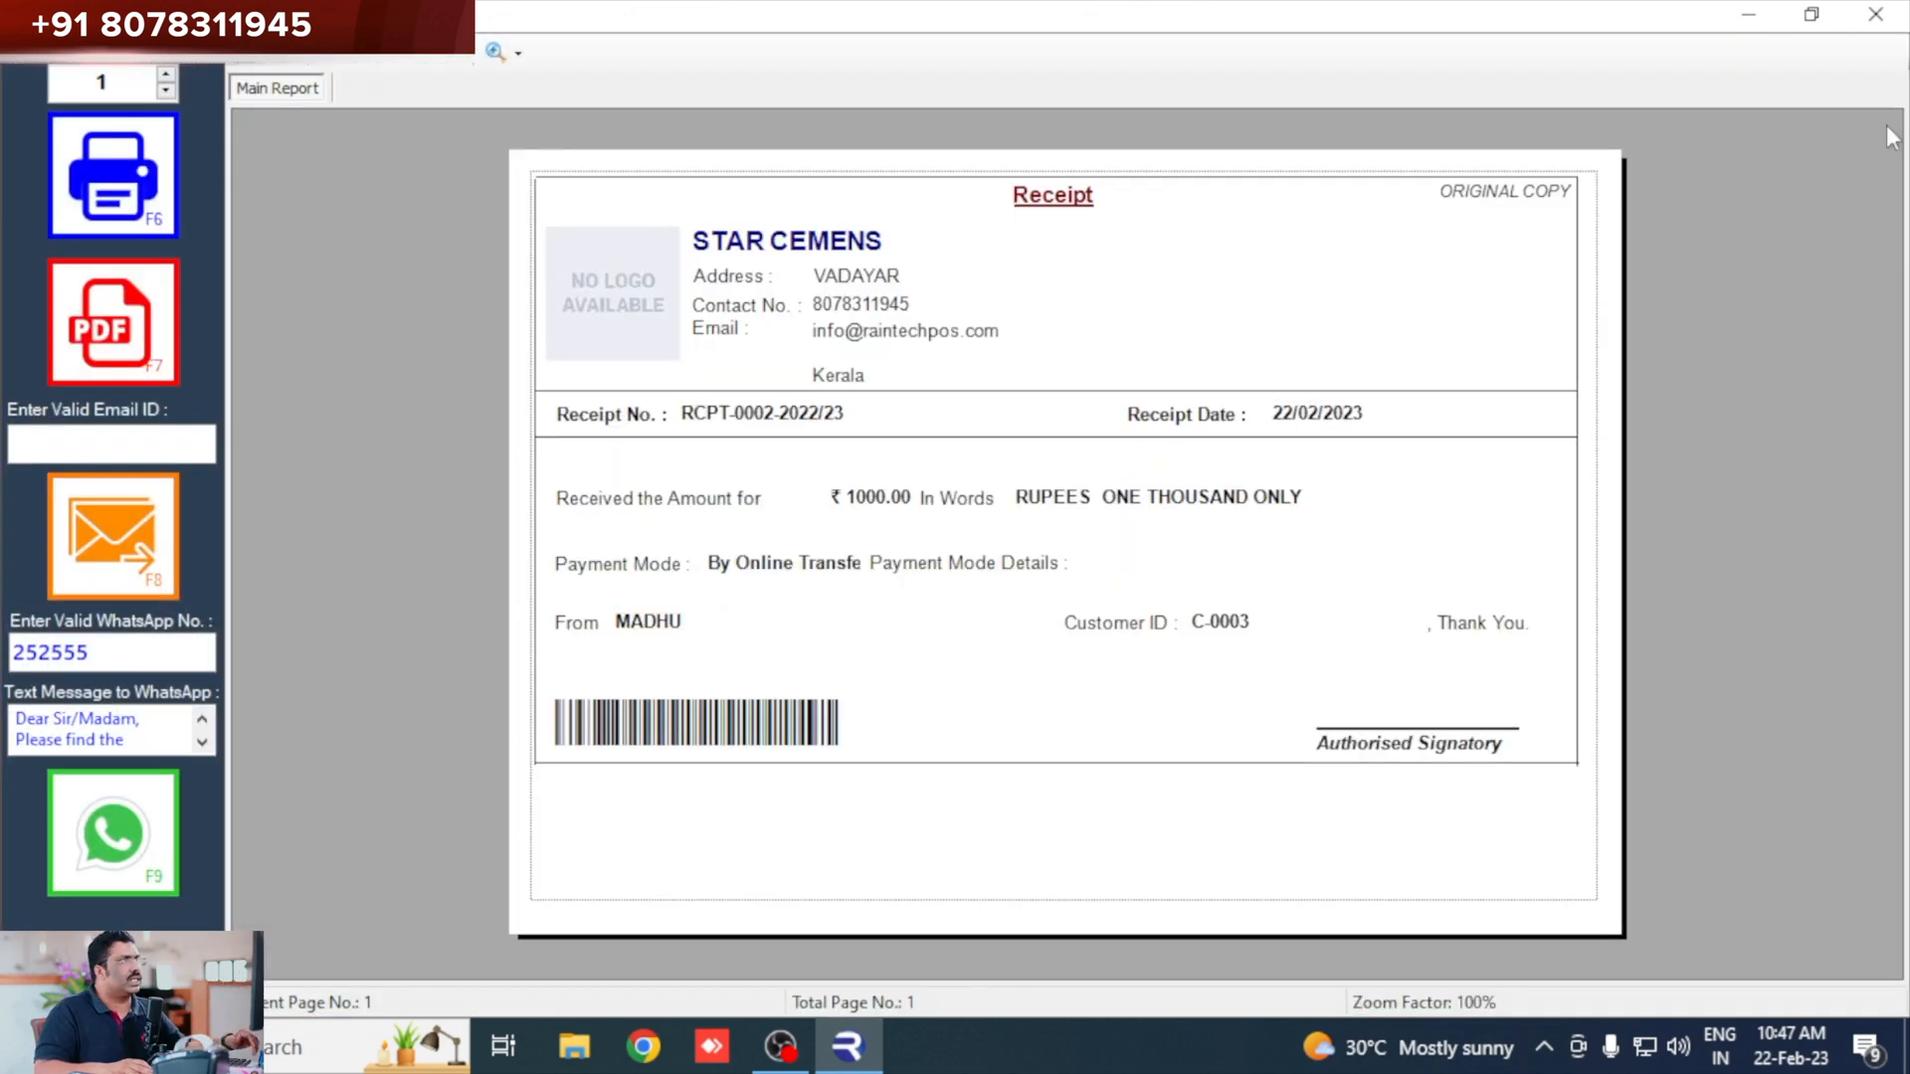
pyautogui.click(1875, 14)
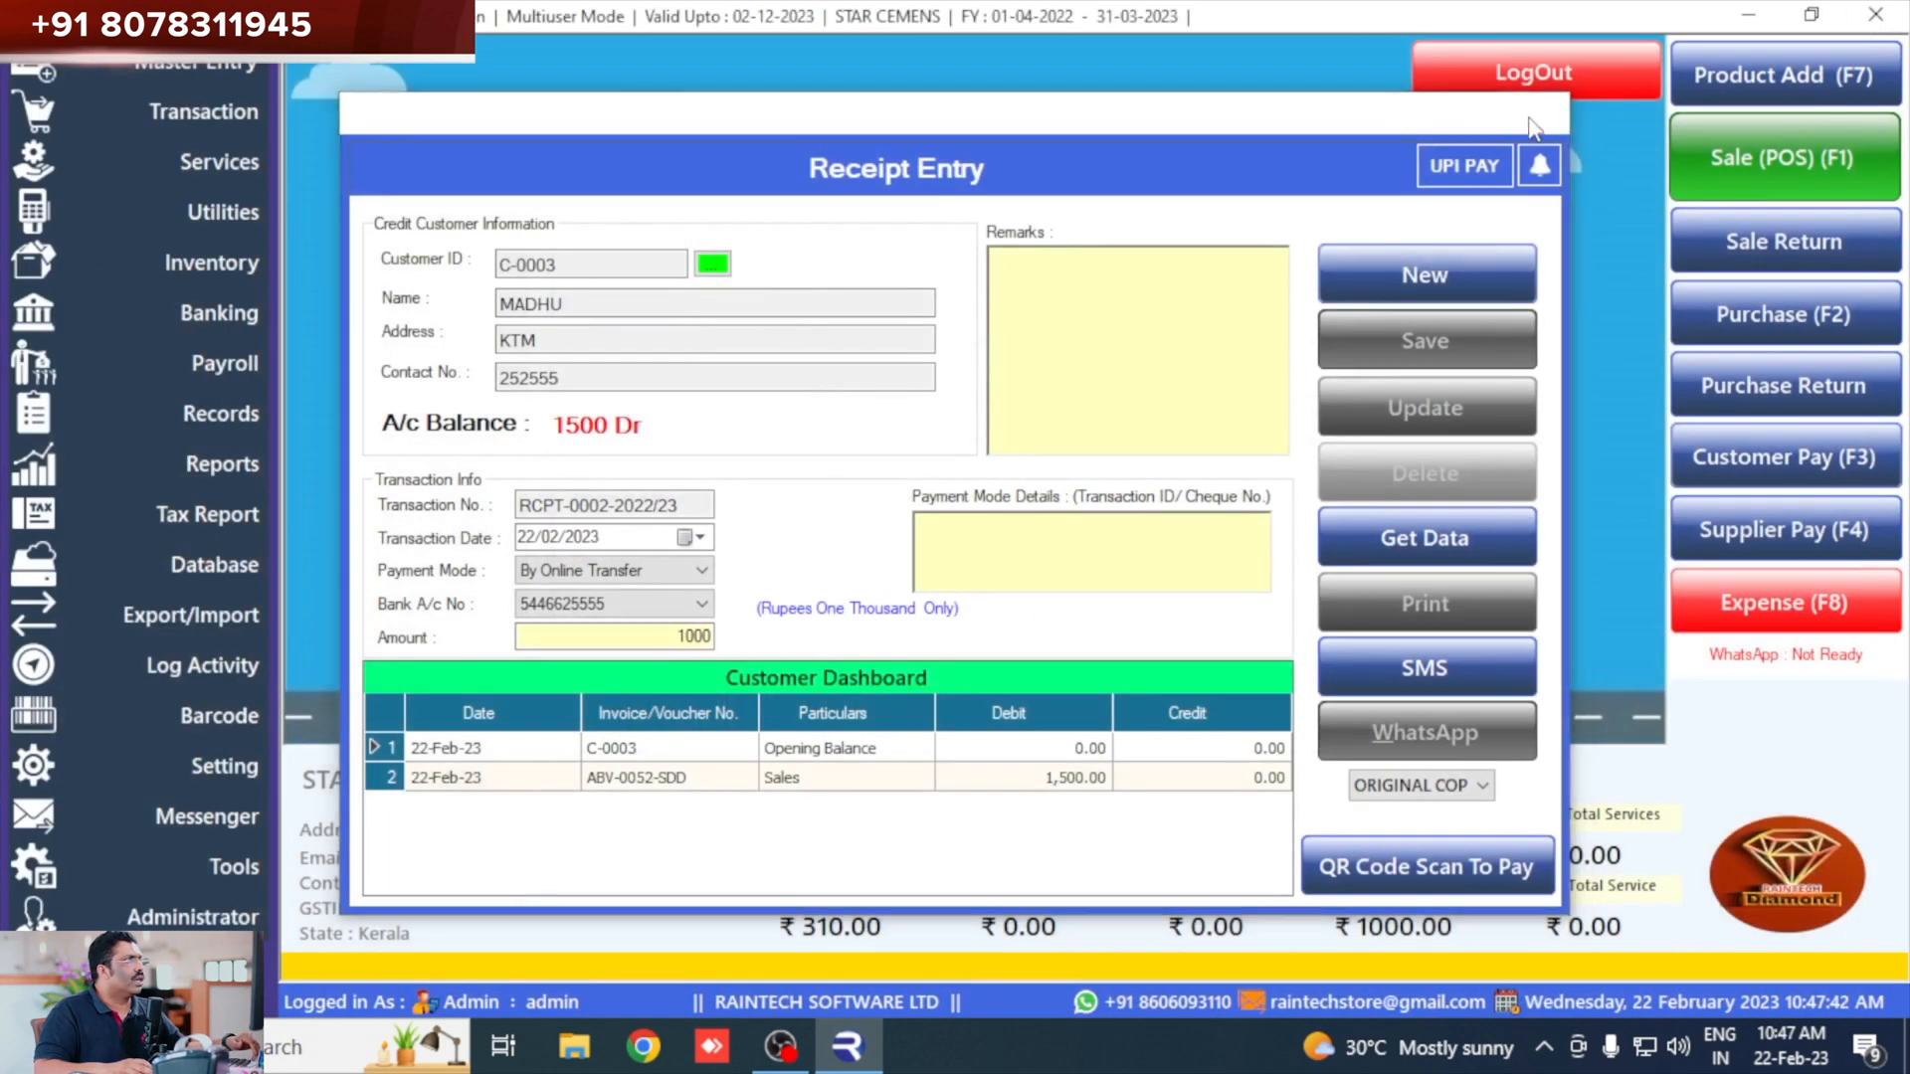
pyautogui.click(1532, 126)
# View the bank account statement for 22/02/2023 to check the customer receipt and closing balance, and close the report and its form.
pyautogui.click(219, 312)
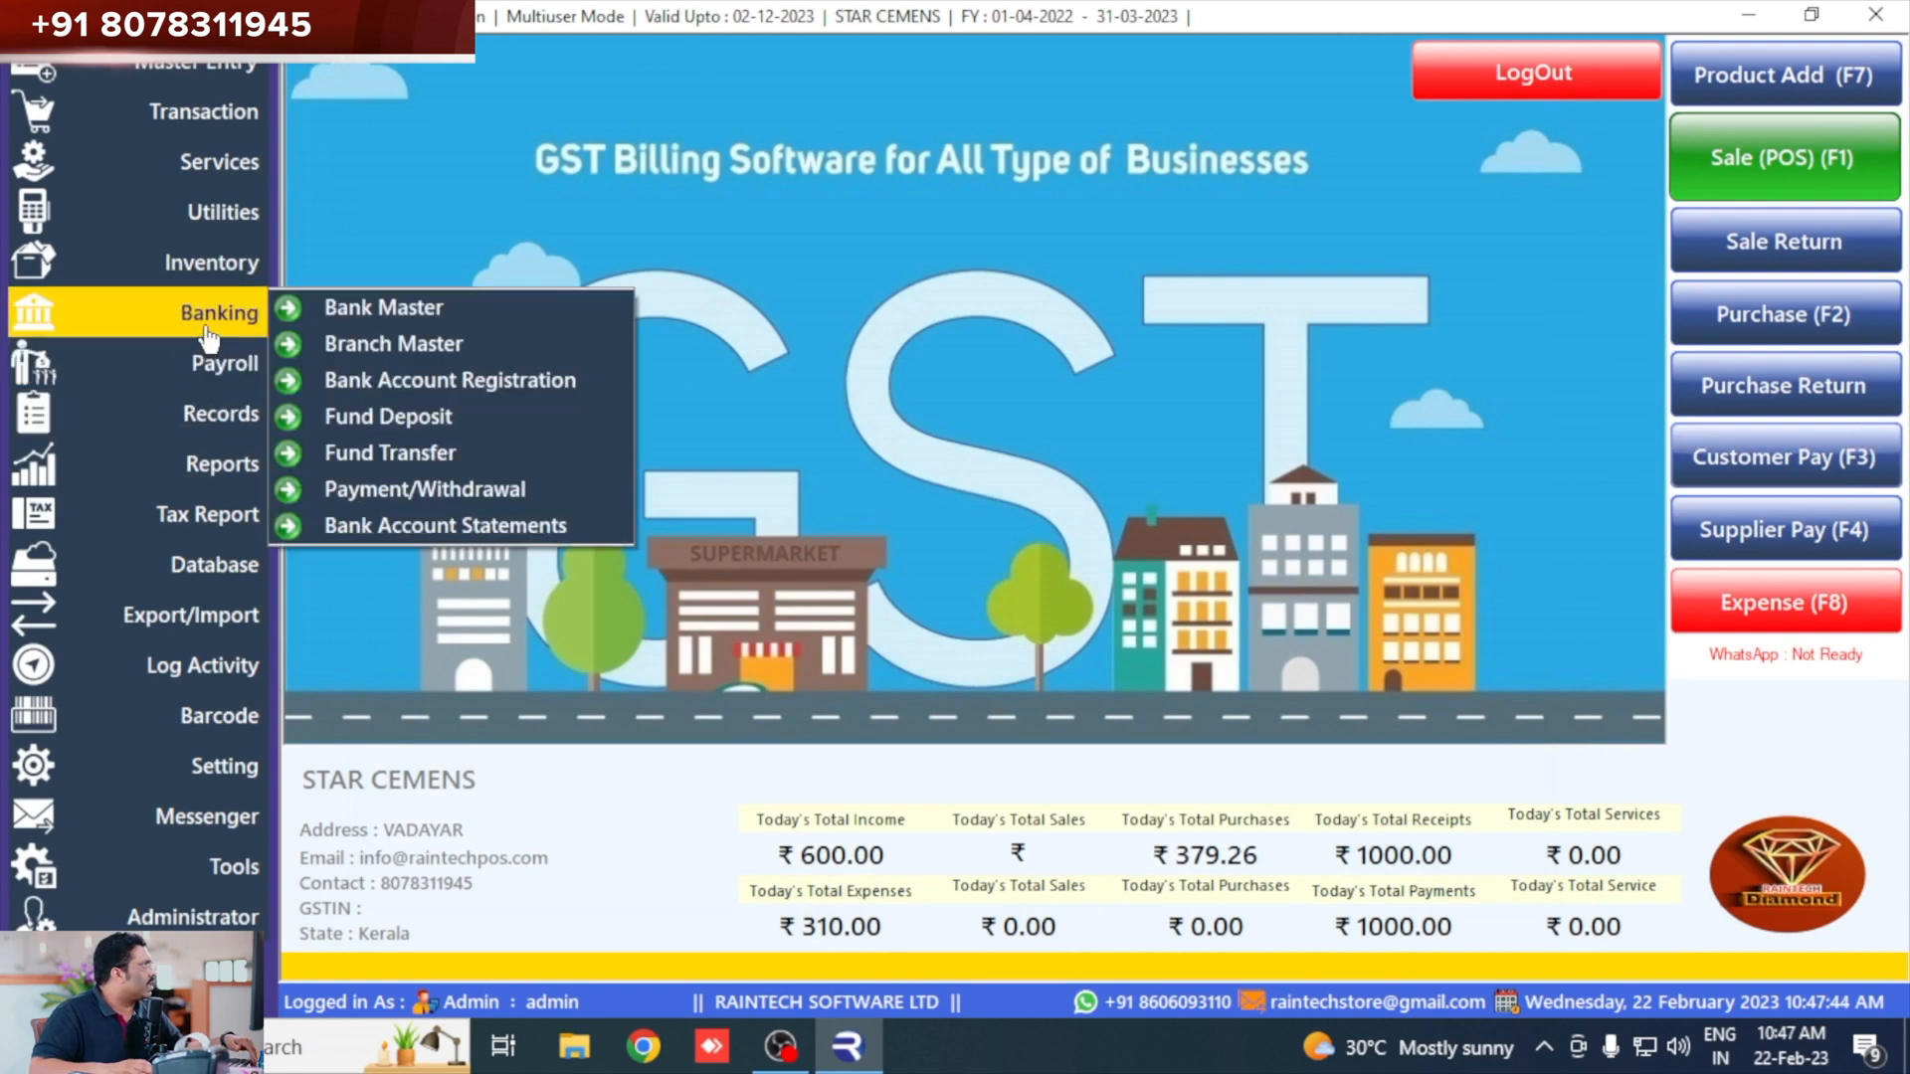
pyautogui.click(505, 534)
pyautogui.click(1021, 507)
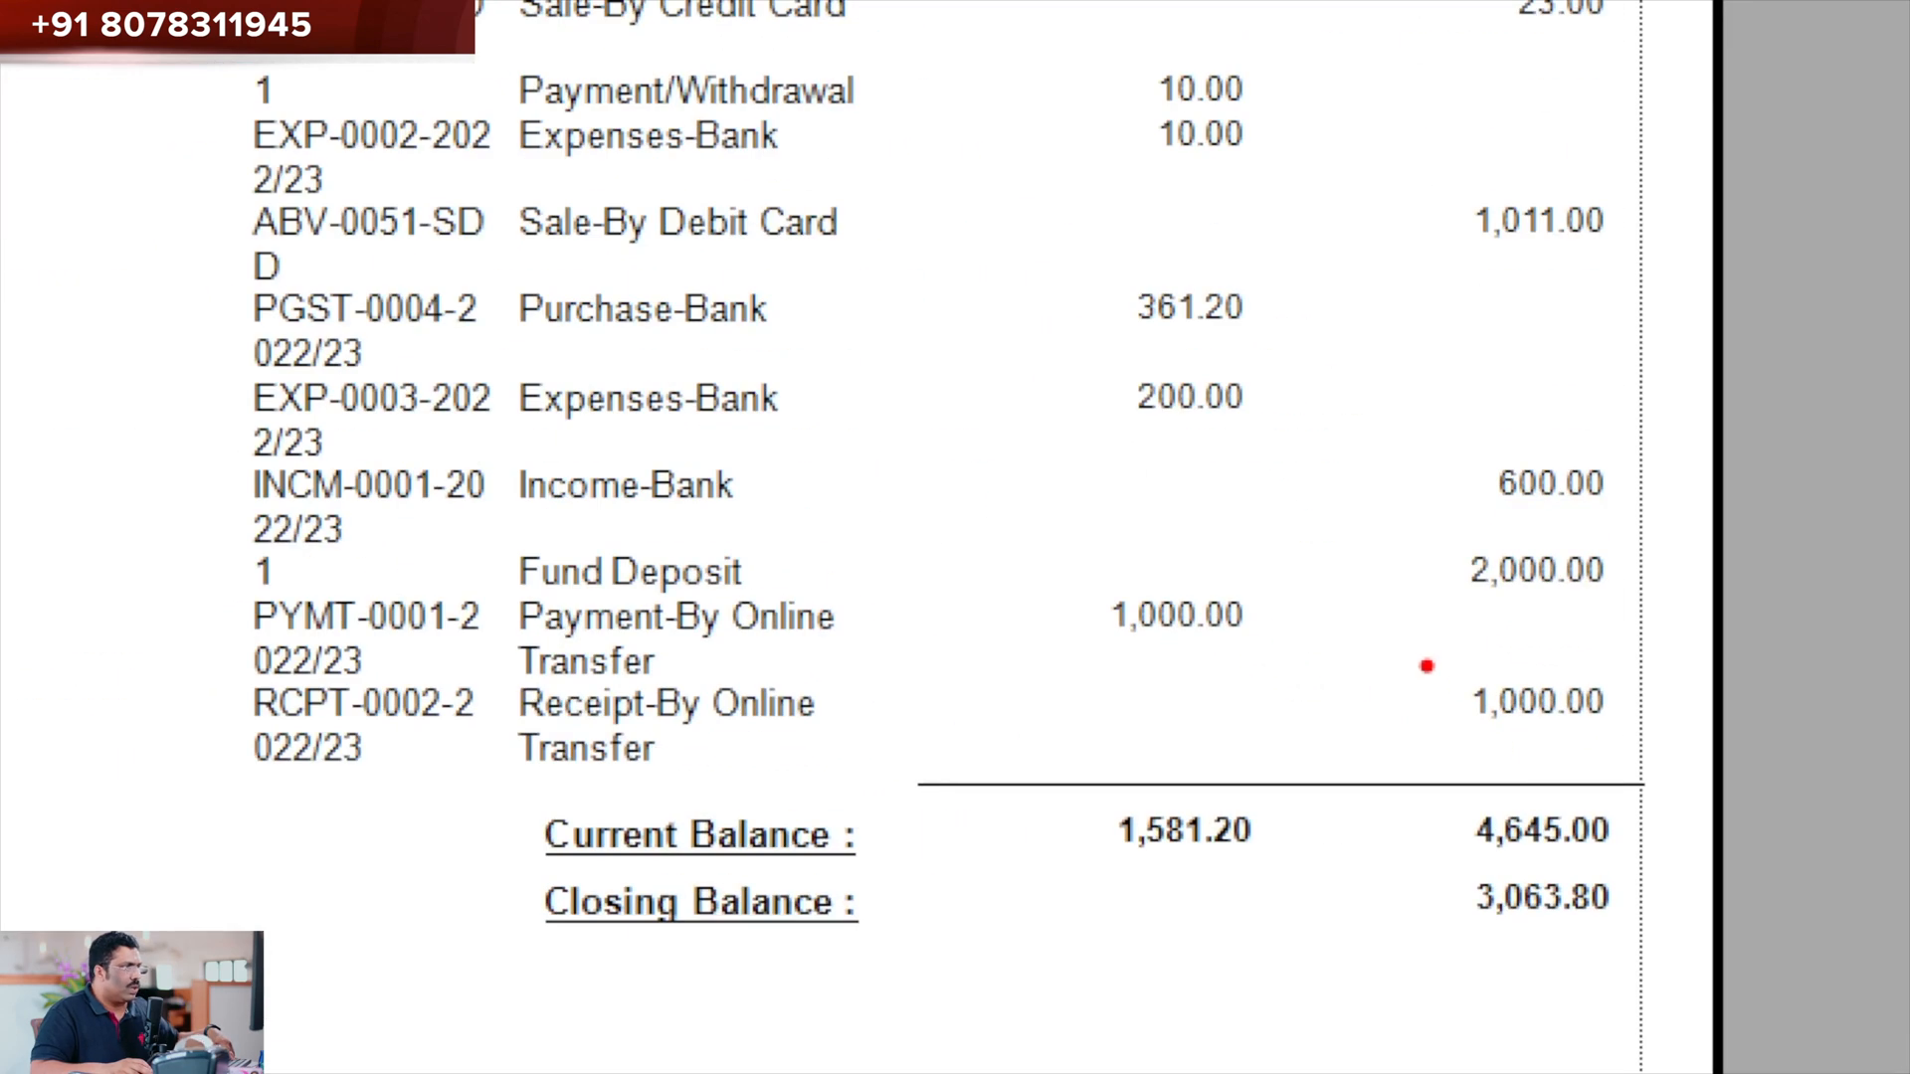
pyautogui.moveTo(1427, 666); pyautogui.dragTo(1606, 787)
pyautogui.moveTo(1432, 861); pyautogui.dragTo(1664, 960)
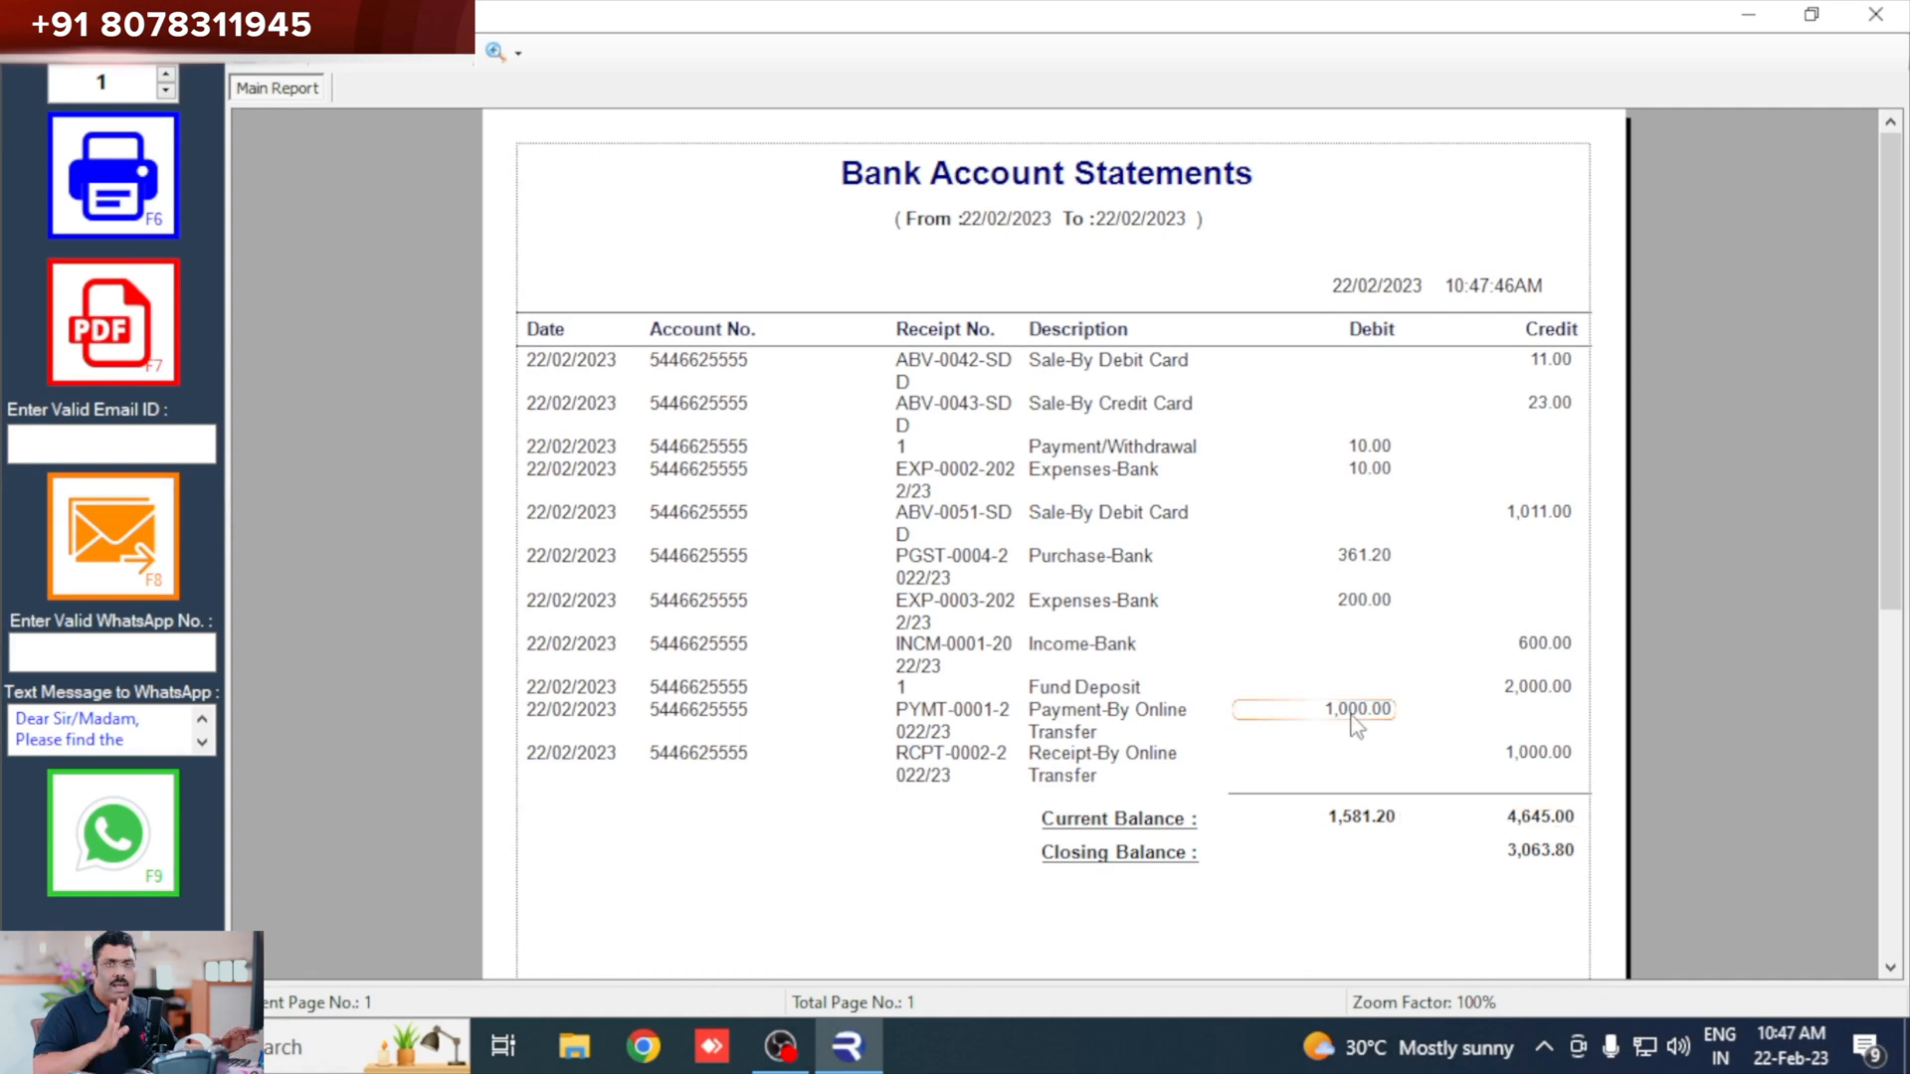
pyautogui.click(1875, 14)
pyautogui.click(1361, 358)
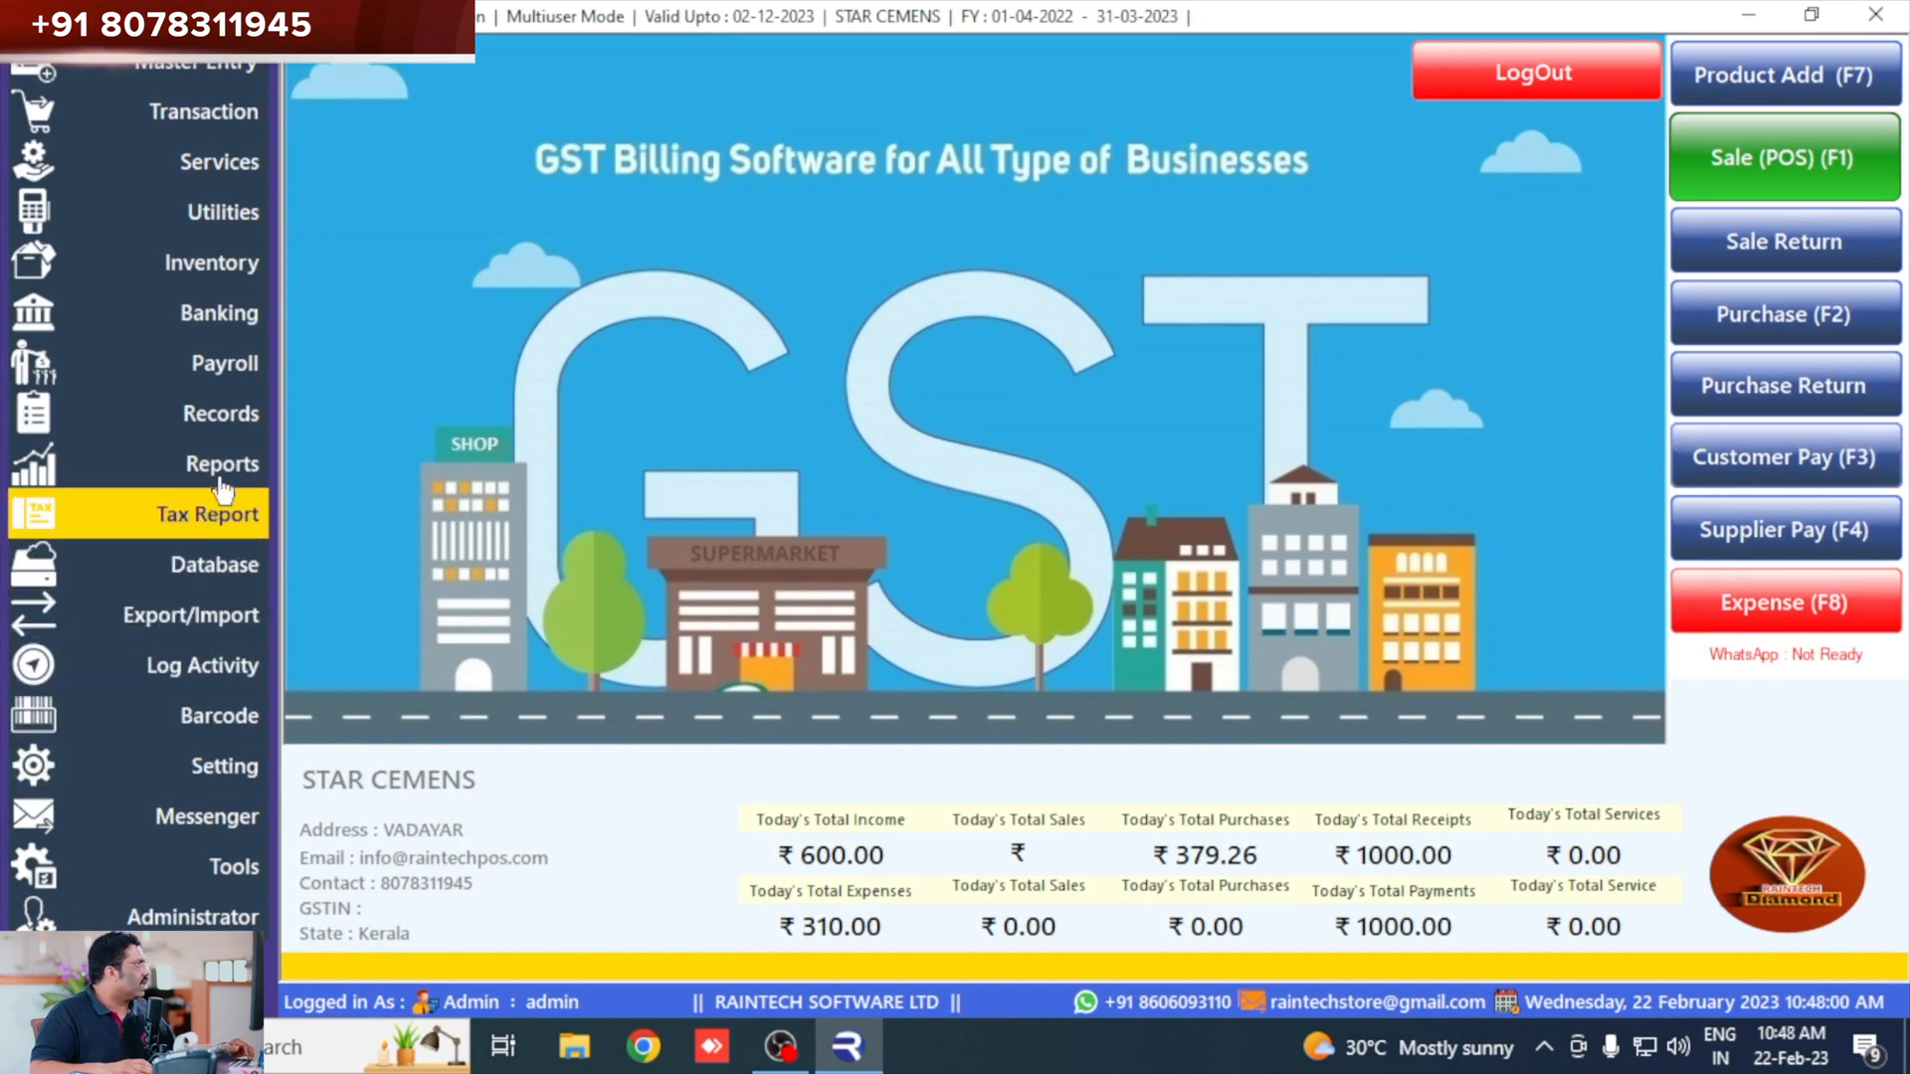
# View the newly added customer's ledger from 01/04/2022 to 22/02/2023 to check the bank receipt, and close the report.
pyautogui.moveTo(238, 487)
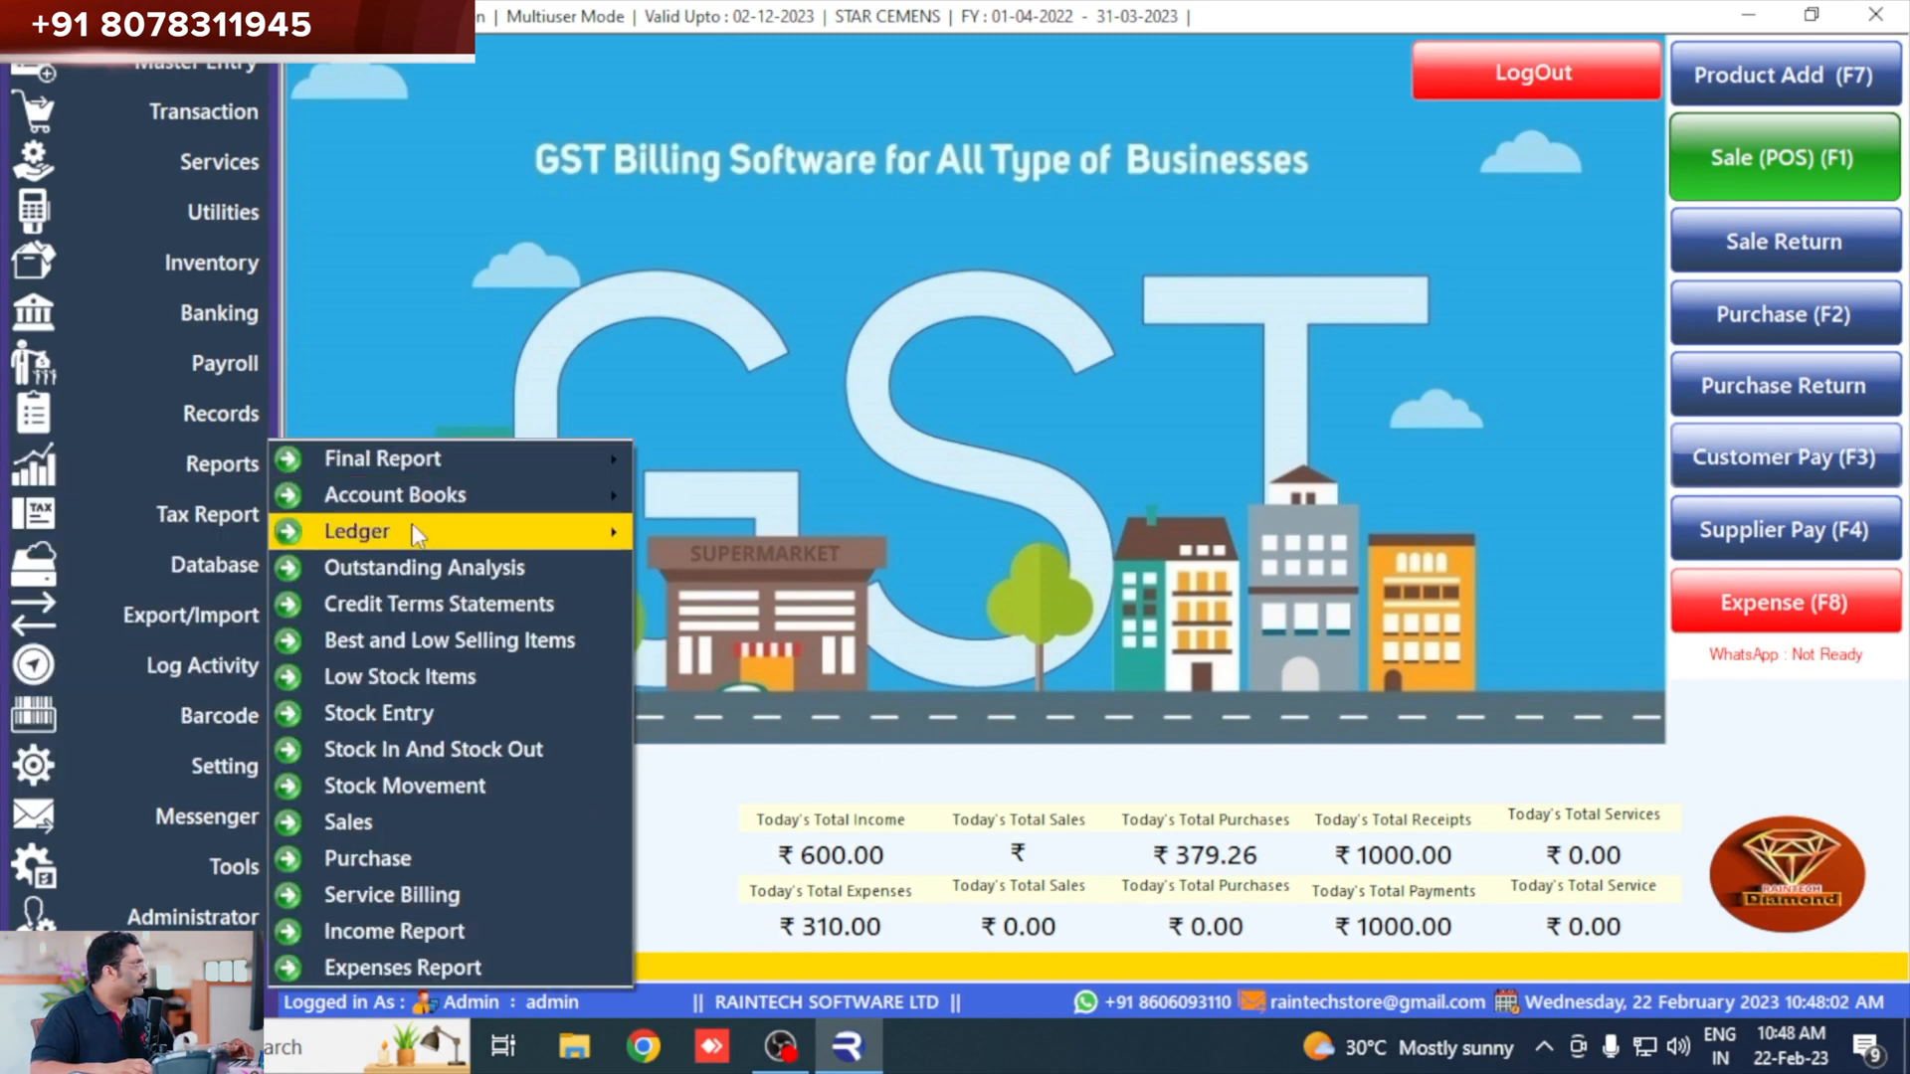
pyautogui.moveTo(418, 537)
pyautogui.click(725, 569)
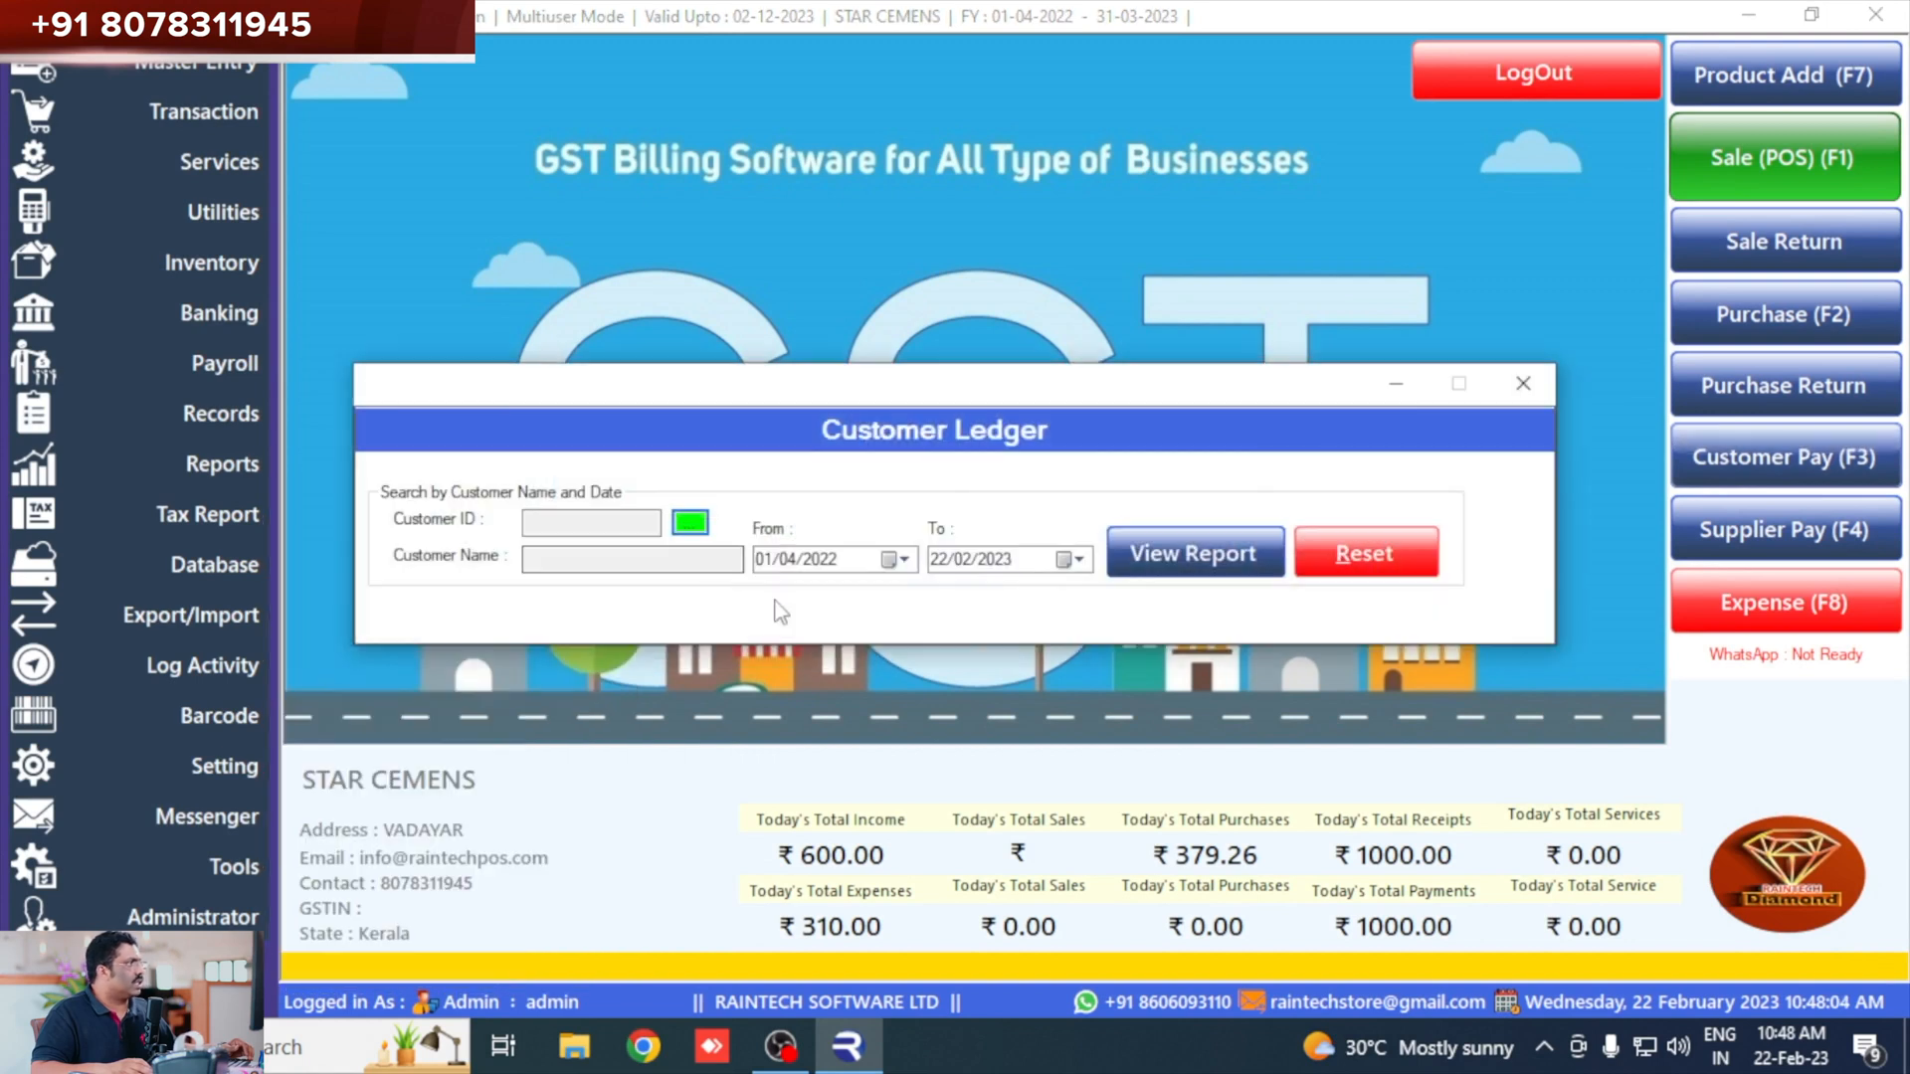
pyautogui.click(691, 525)
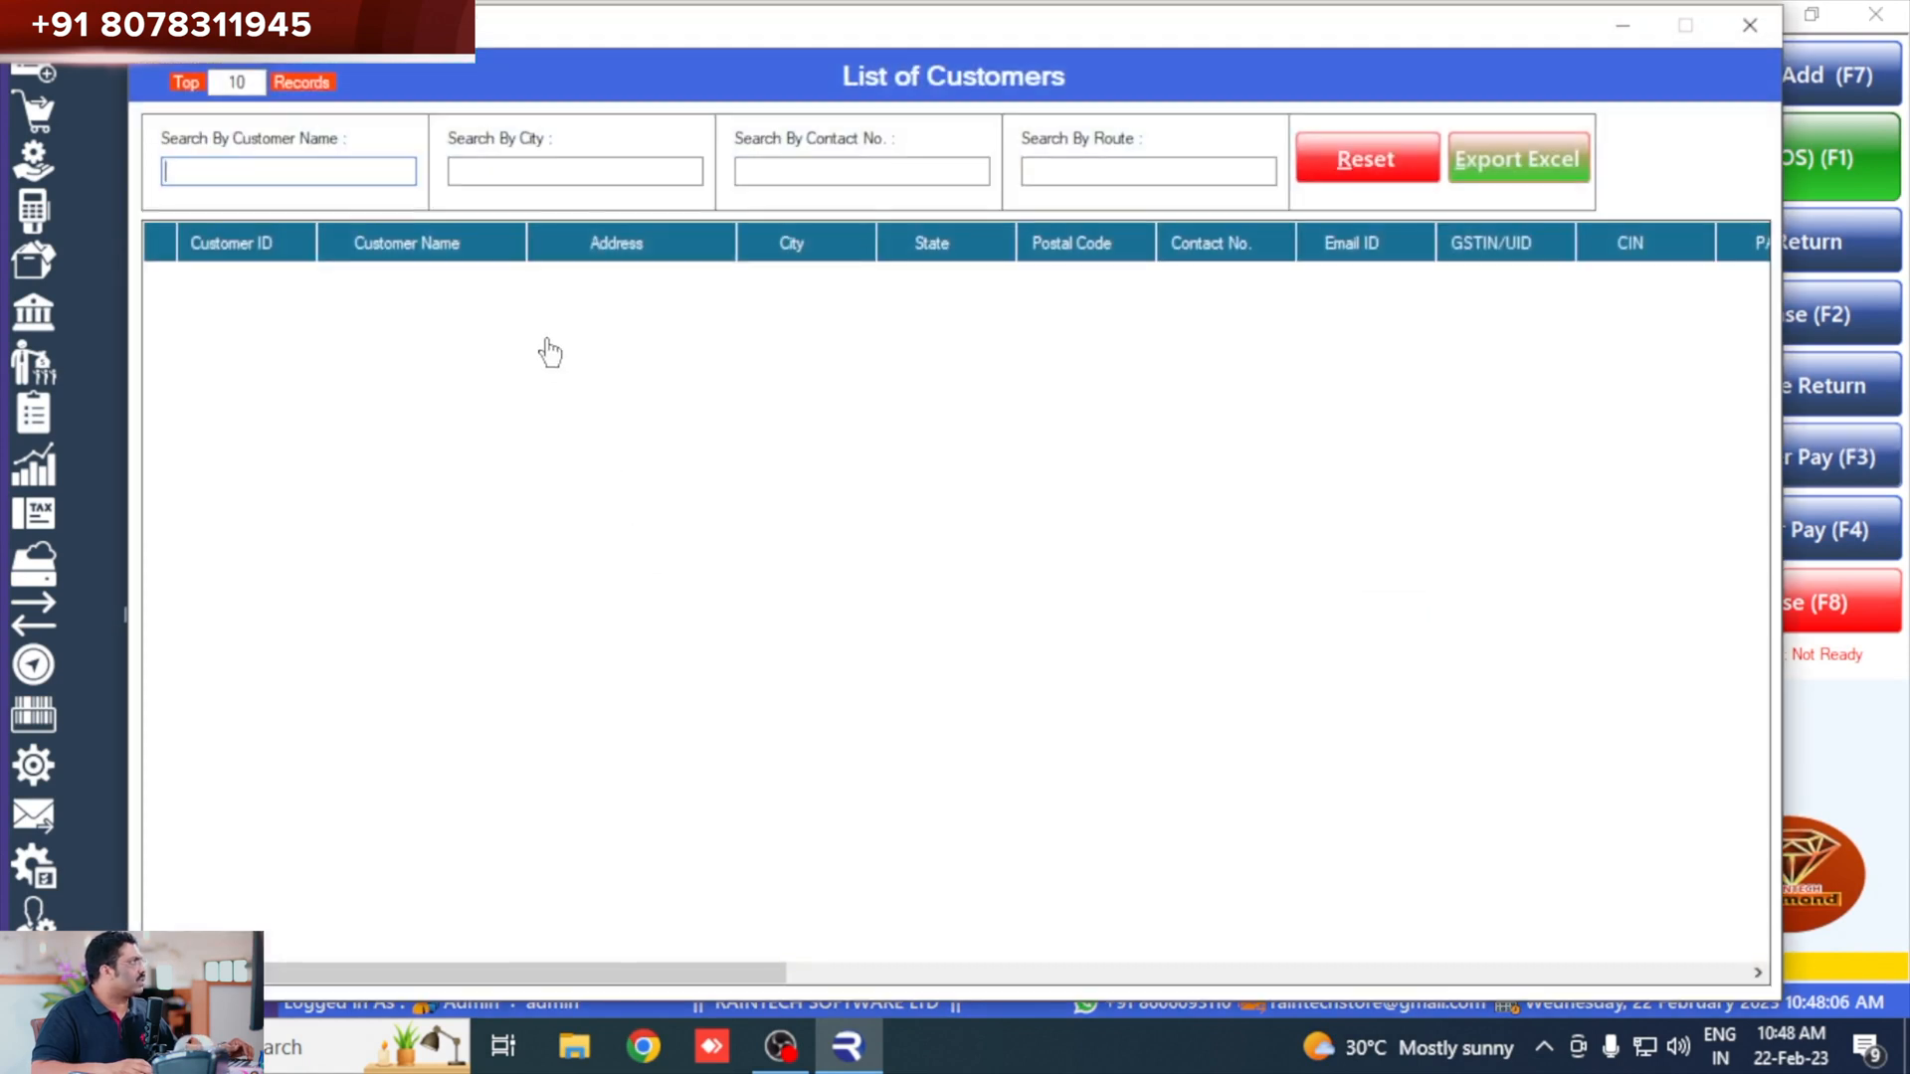
pyautogui.write('MA')
pyautogui.doubleClick(298, 277)
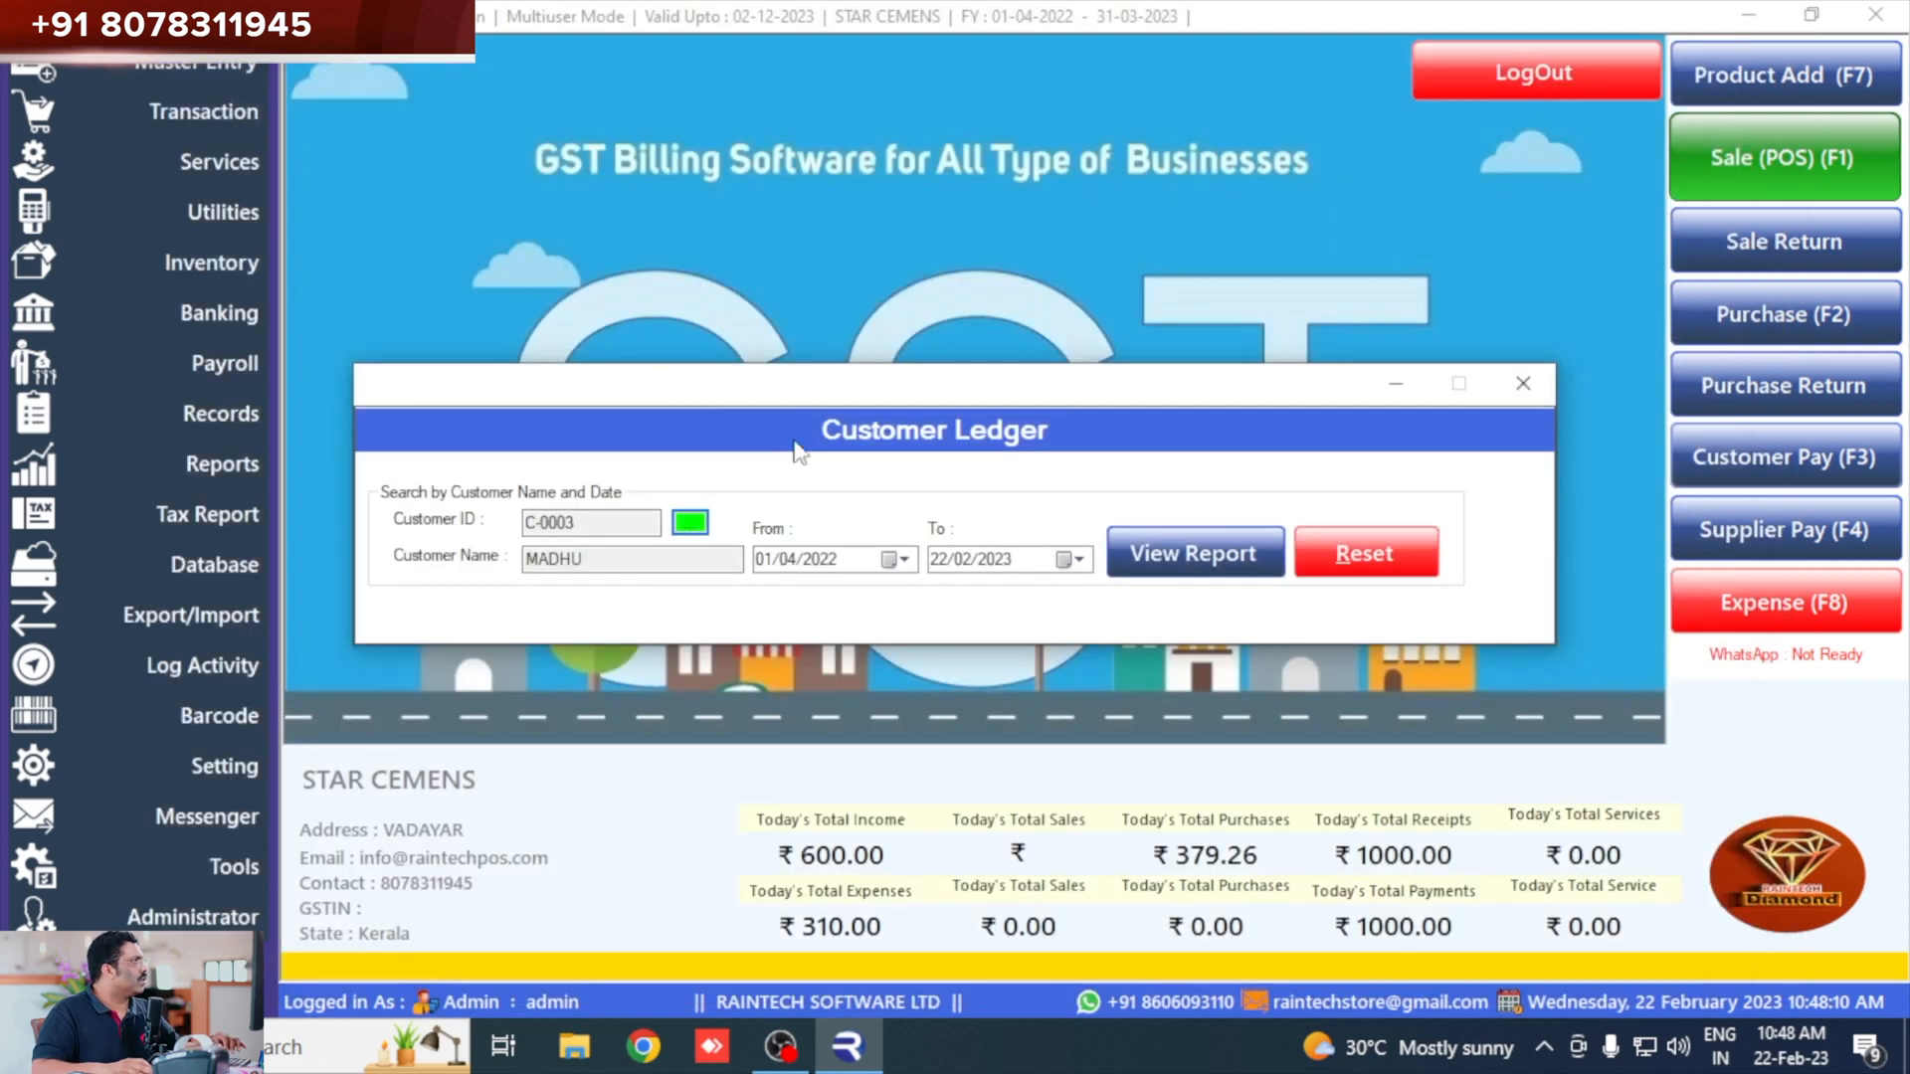
pyautogui.click(1162, 562)
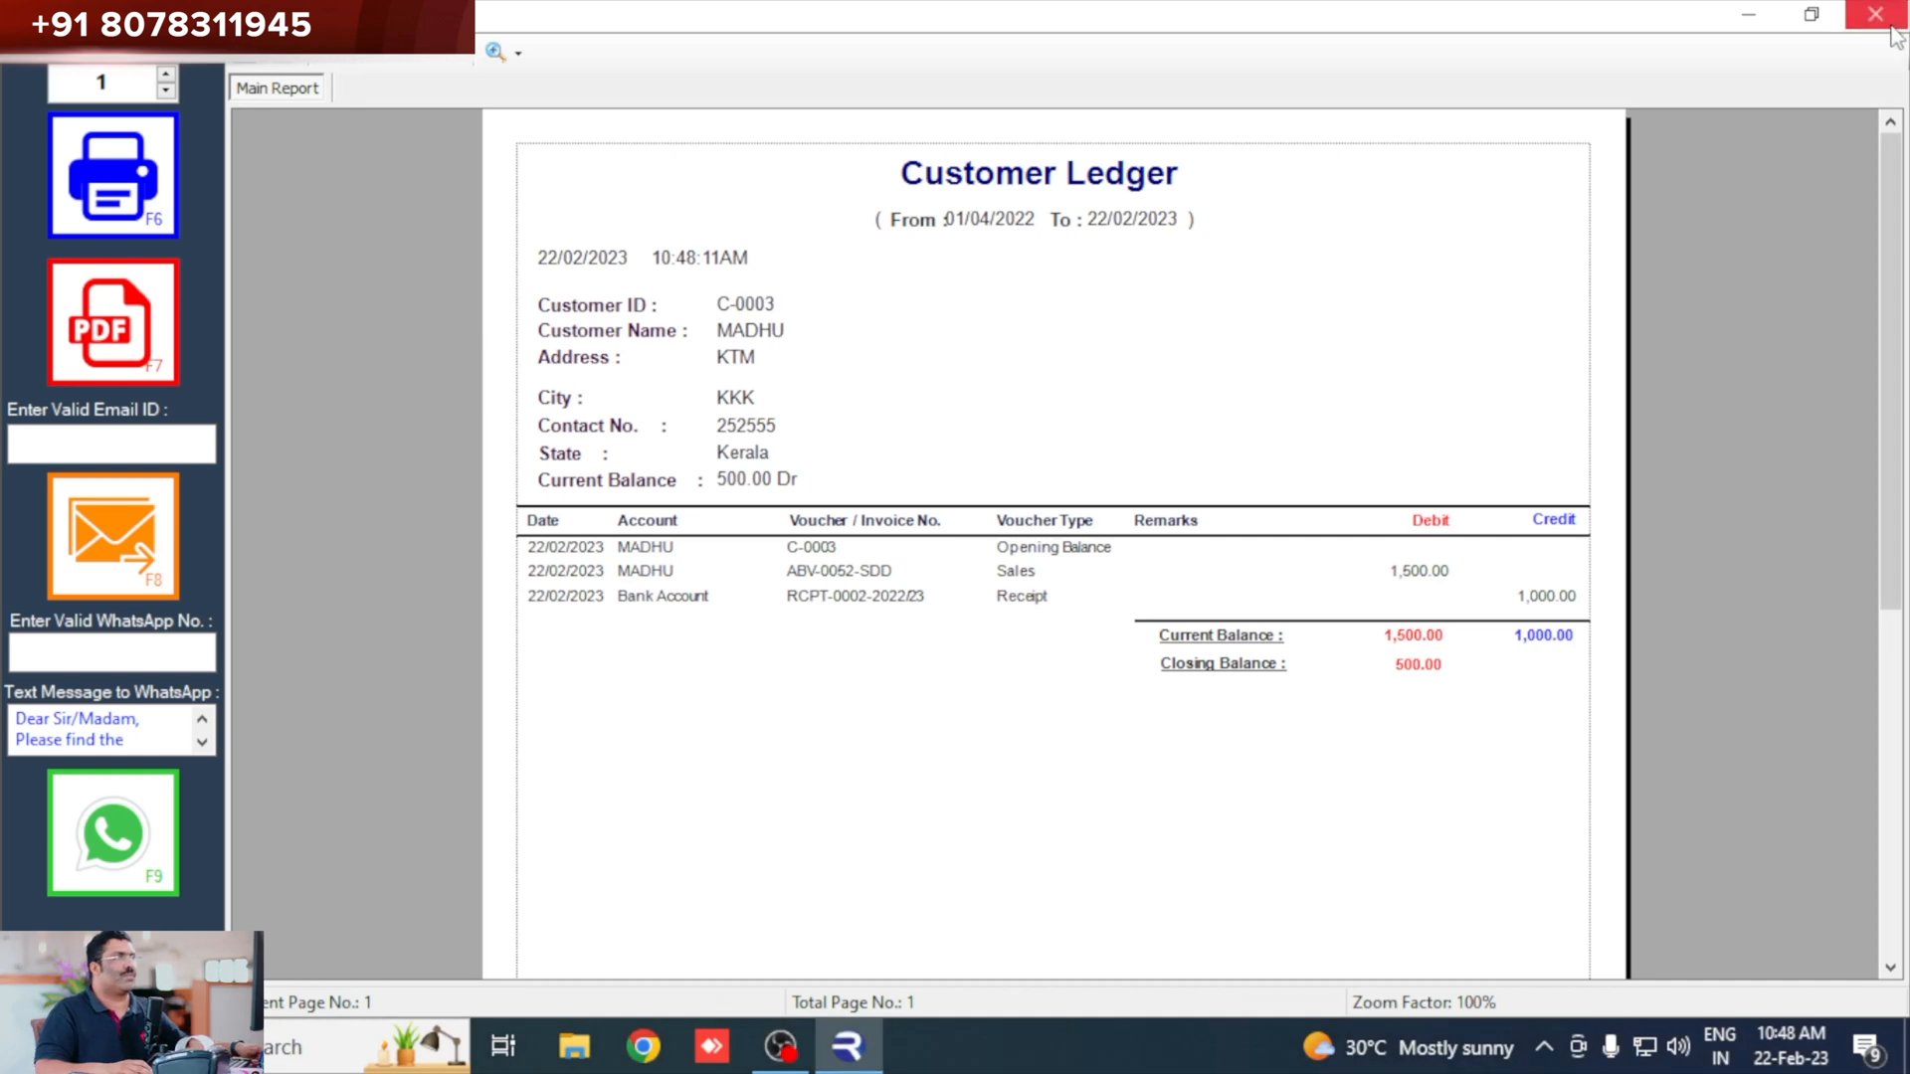
pyautogui.click(1890, 27)
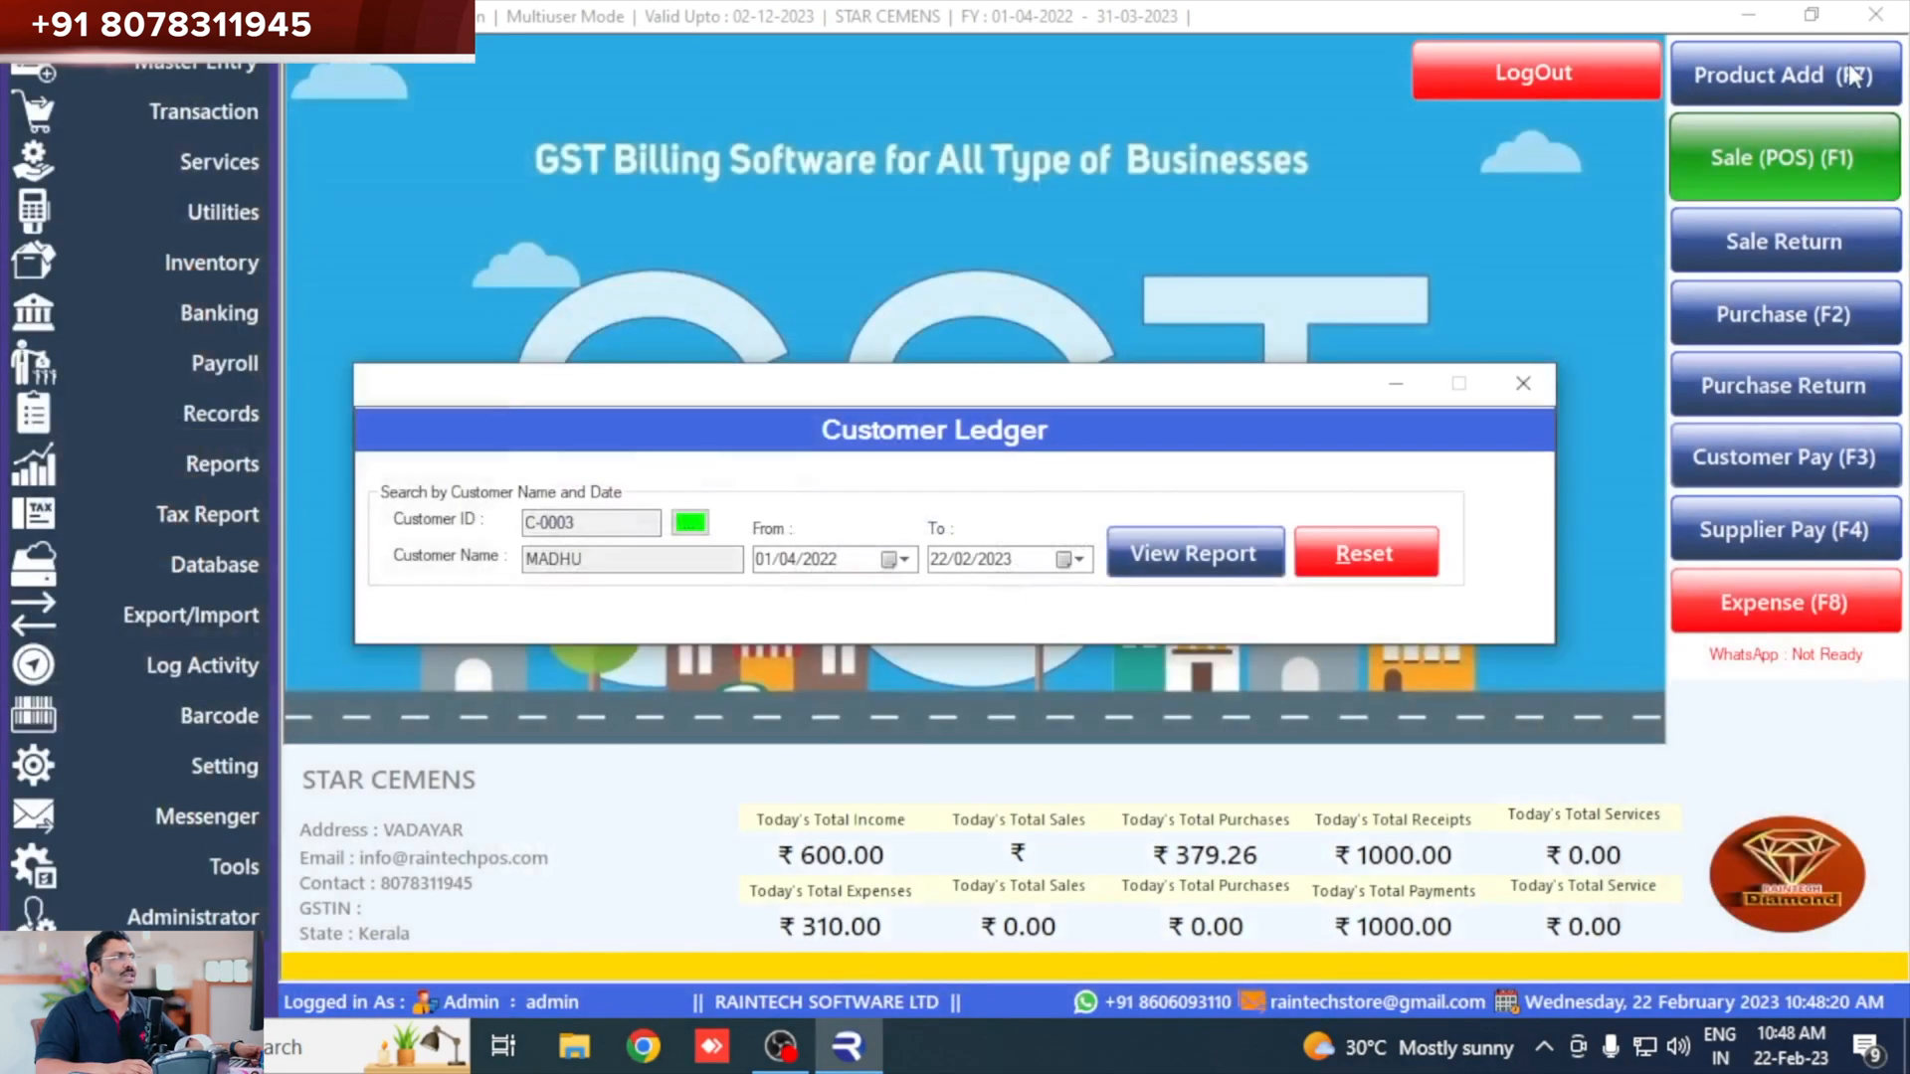